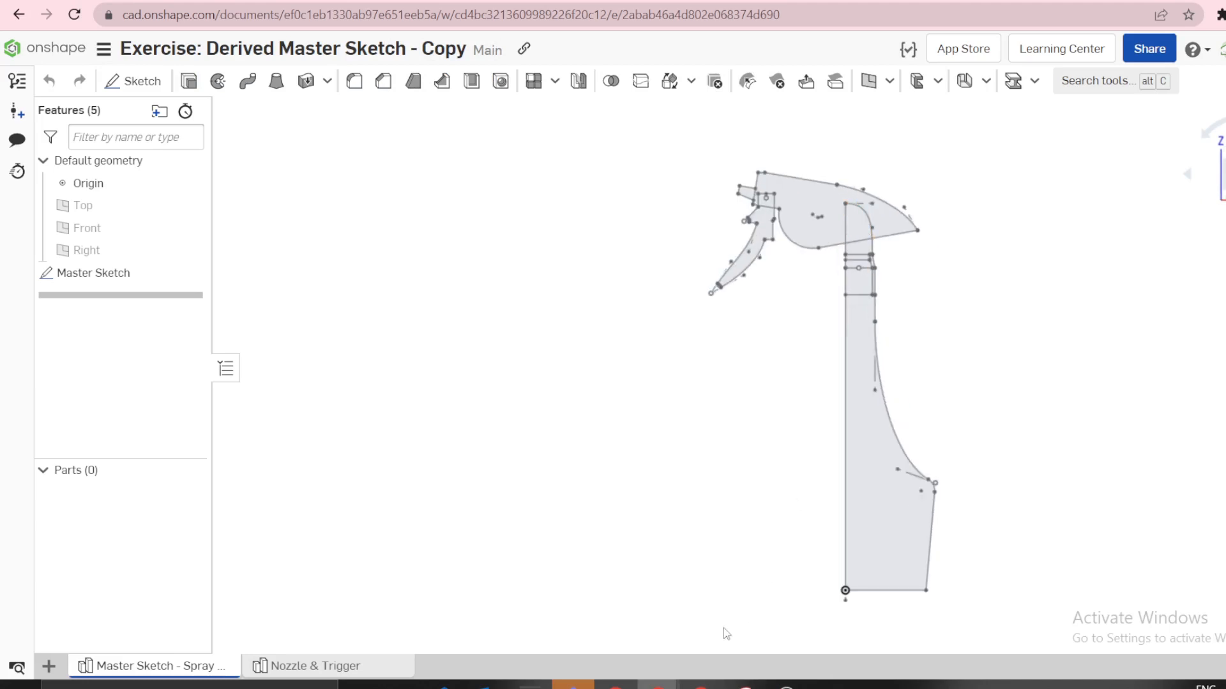
Examine the spray bottle reference image and the geometry contained in the Master Sketch
click(744, 684)
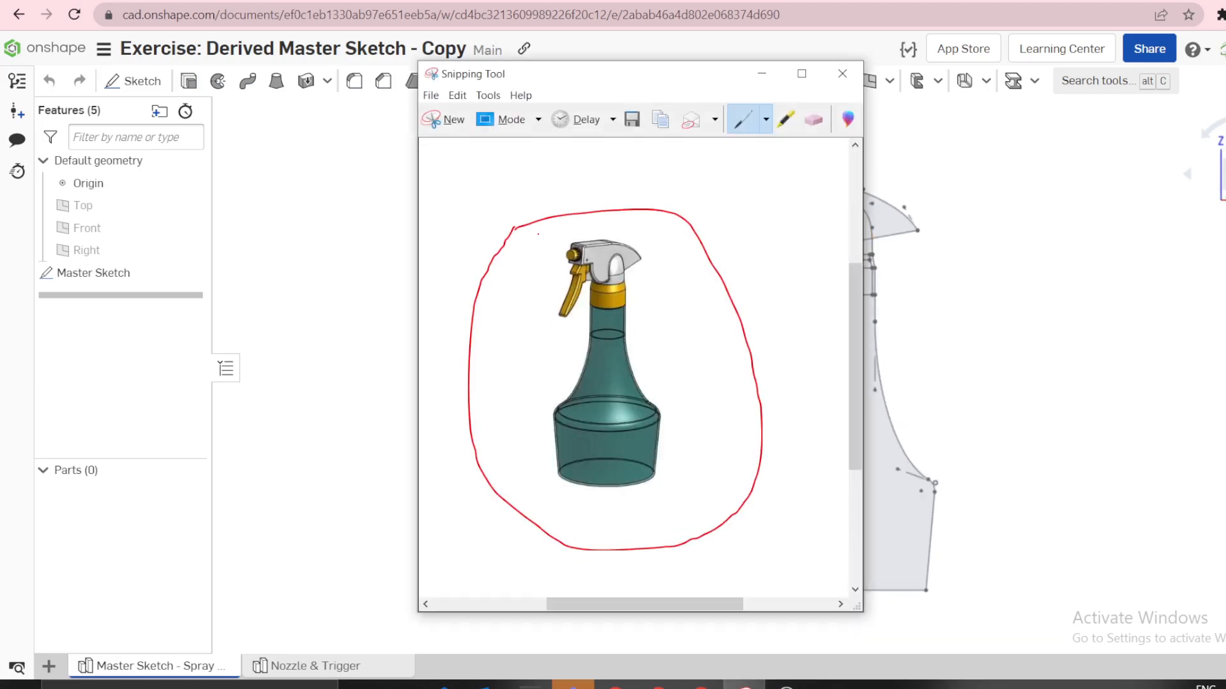
click(772, 74)
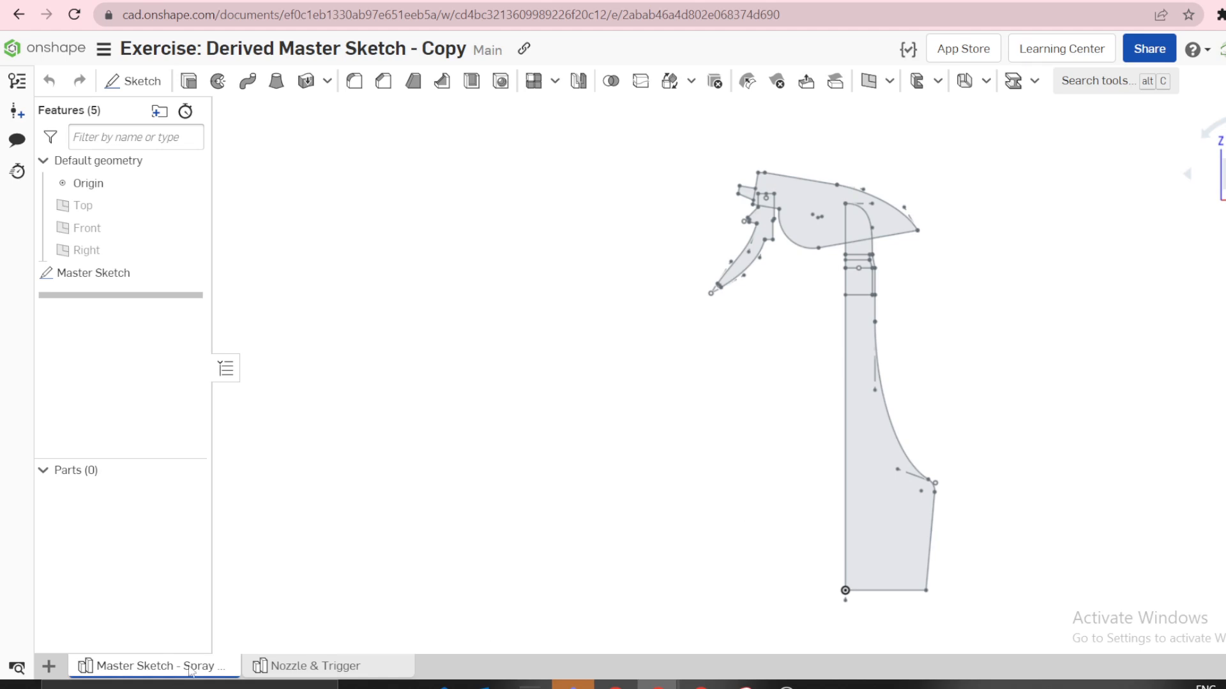
click(109, 276)
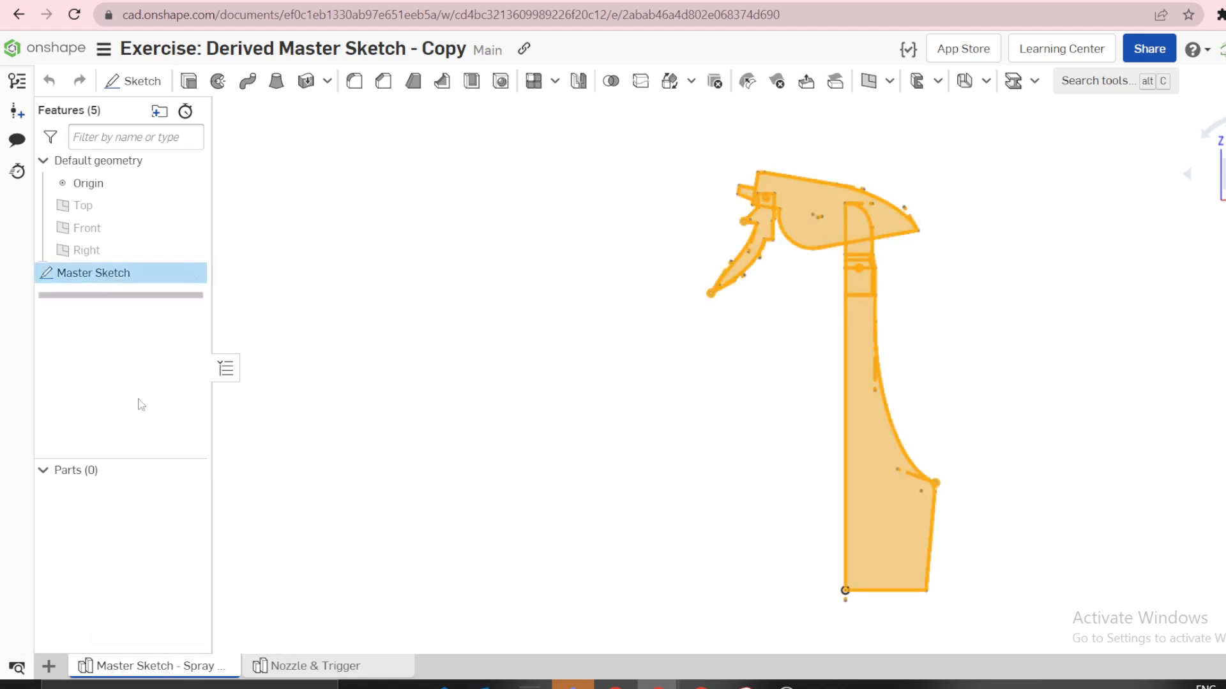
click(320, 434)
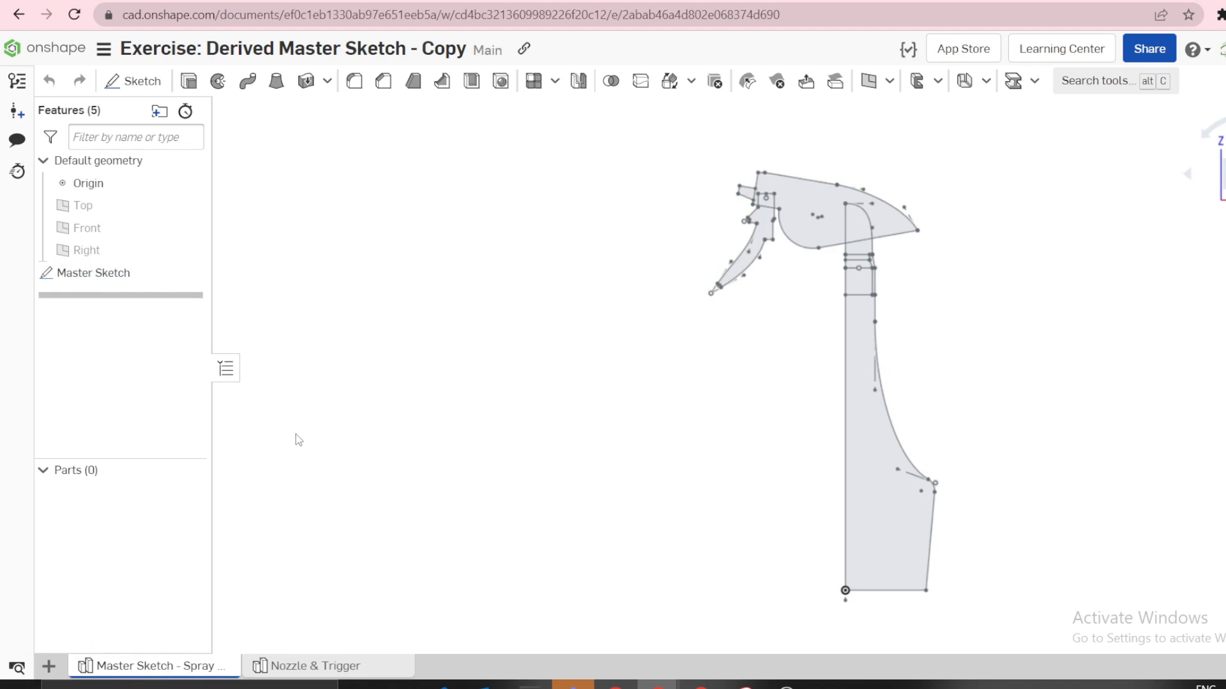
Create a new part studio in the document and name it "Bottle & Cap"
mouse_move(167, 674)
click(49, 666)
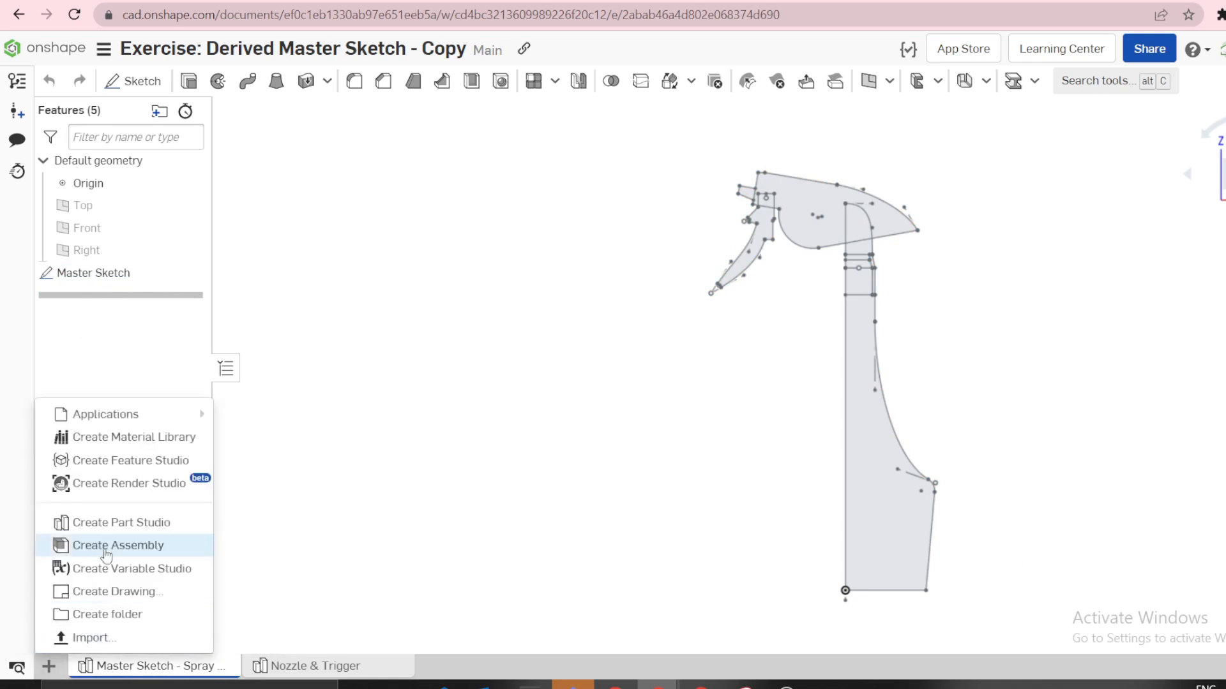
click(119, 532)
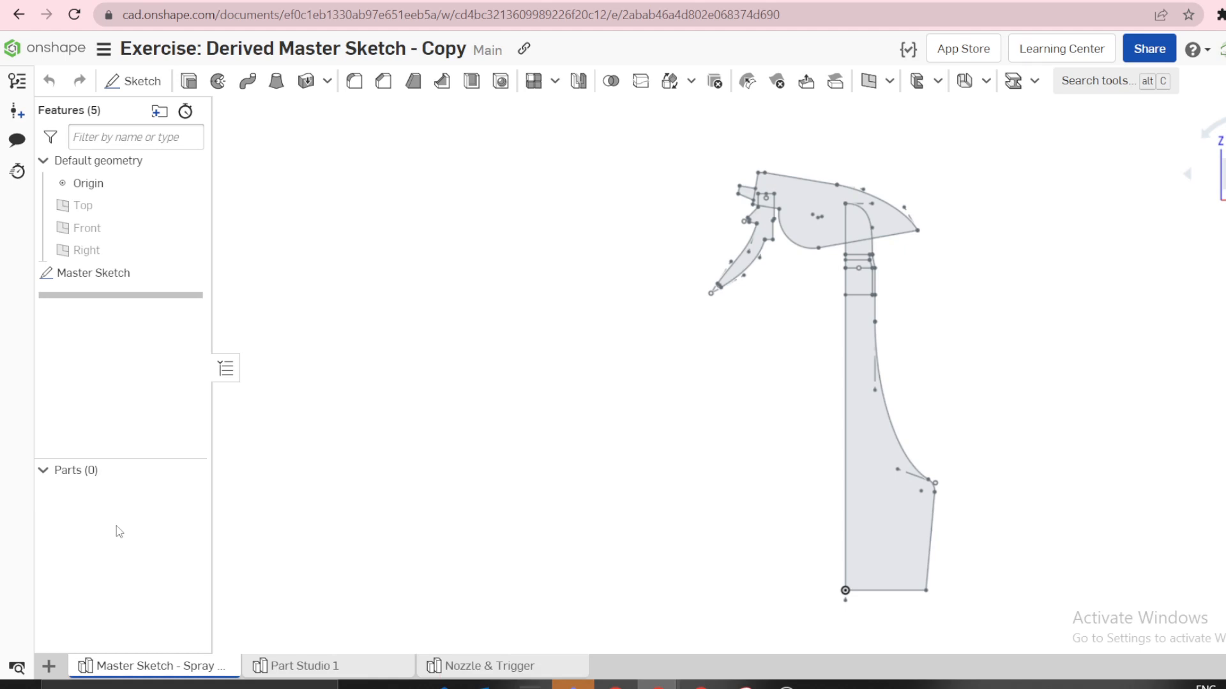
right_click(309, 667)
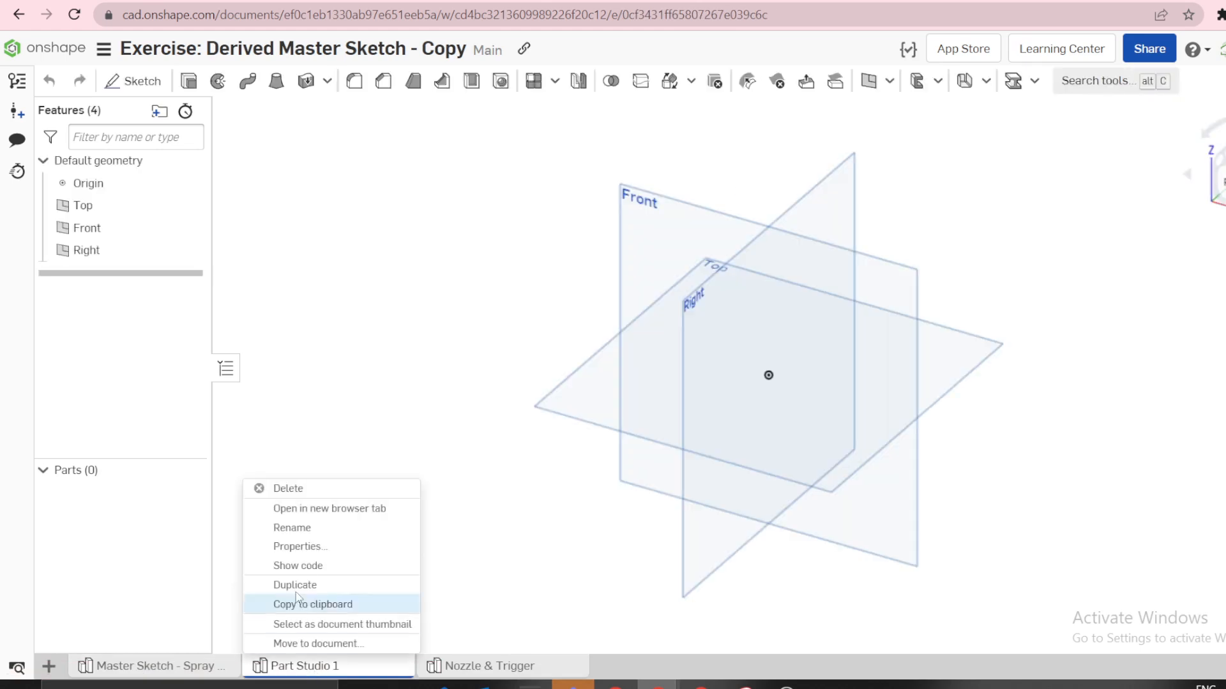
click(296, 528)
text(Bo)
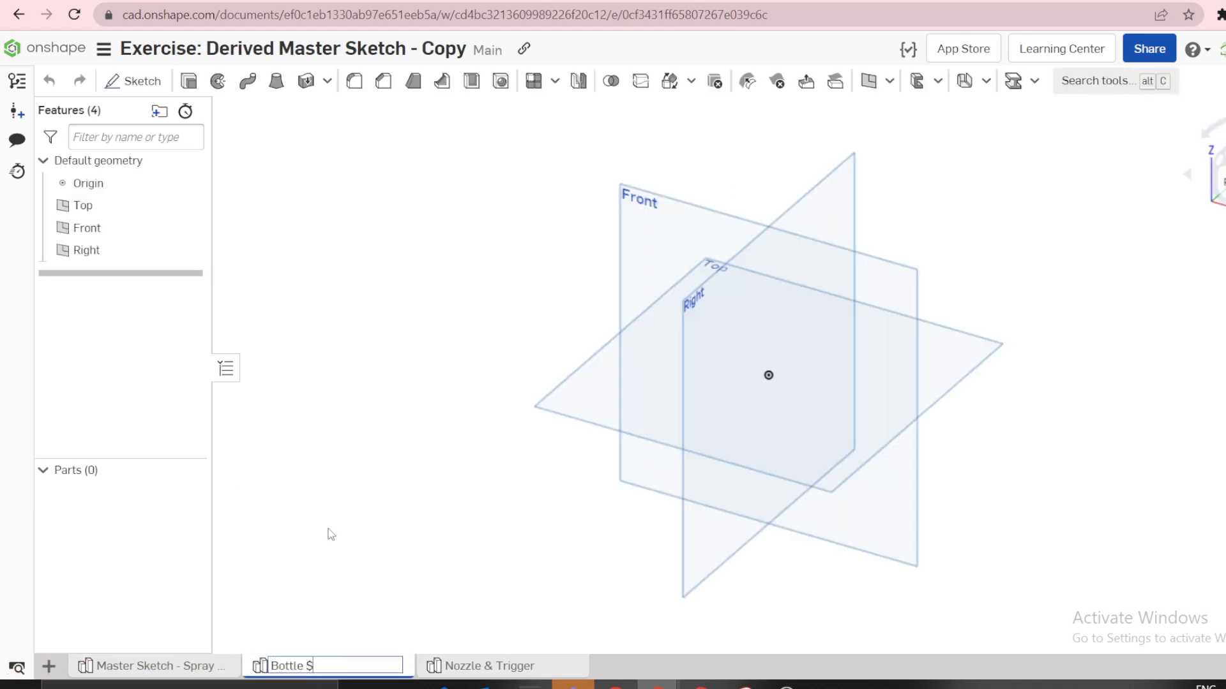
text(ttle $)
key(BackSpace)
text(& Cap)
key(Return)
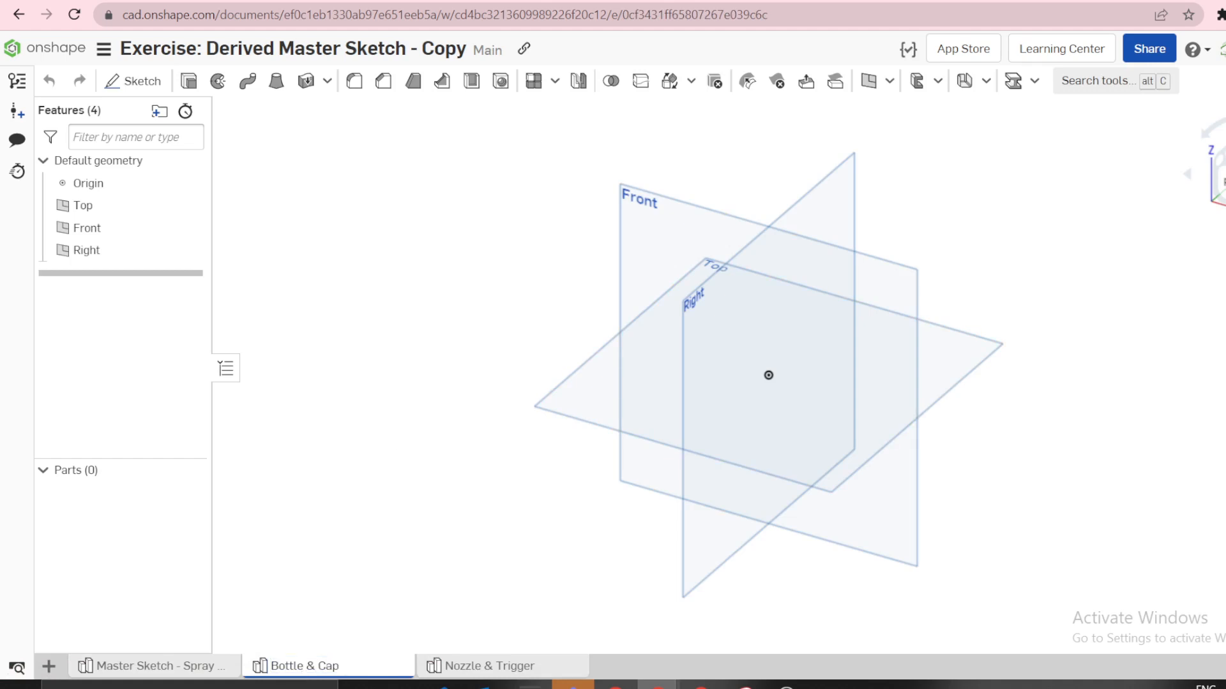
Compare the Master Sketch in its source part studio with the contents of the Bottle & Cap part studio
click(194, 670)
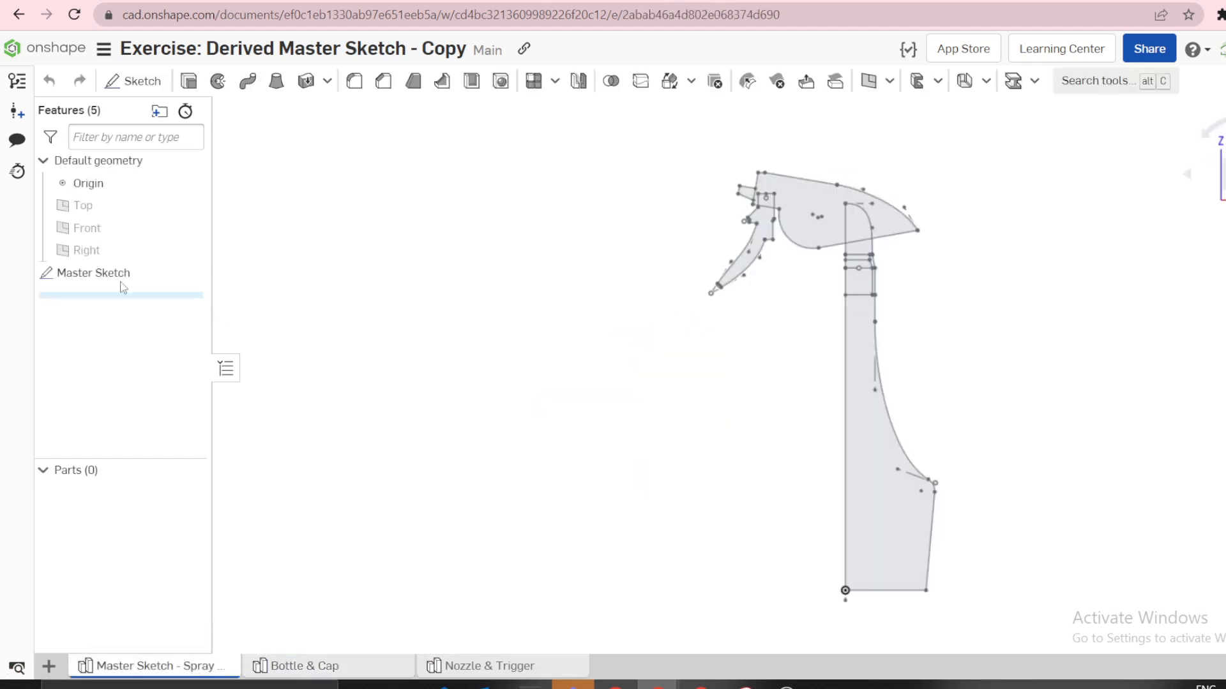
click(289, 665)
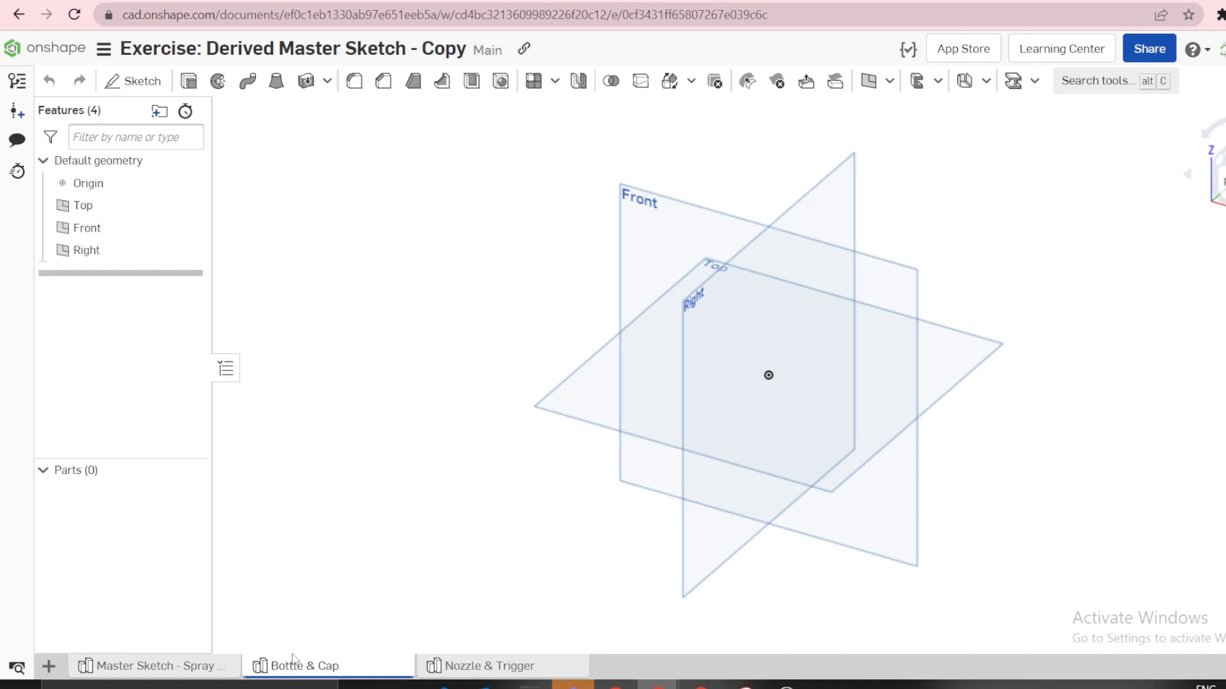
click(159, 666)
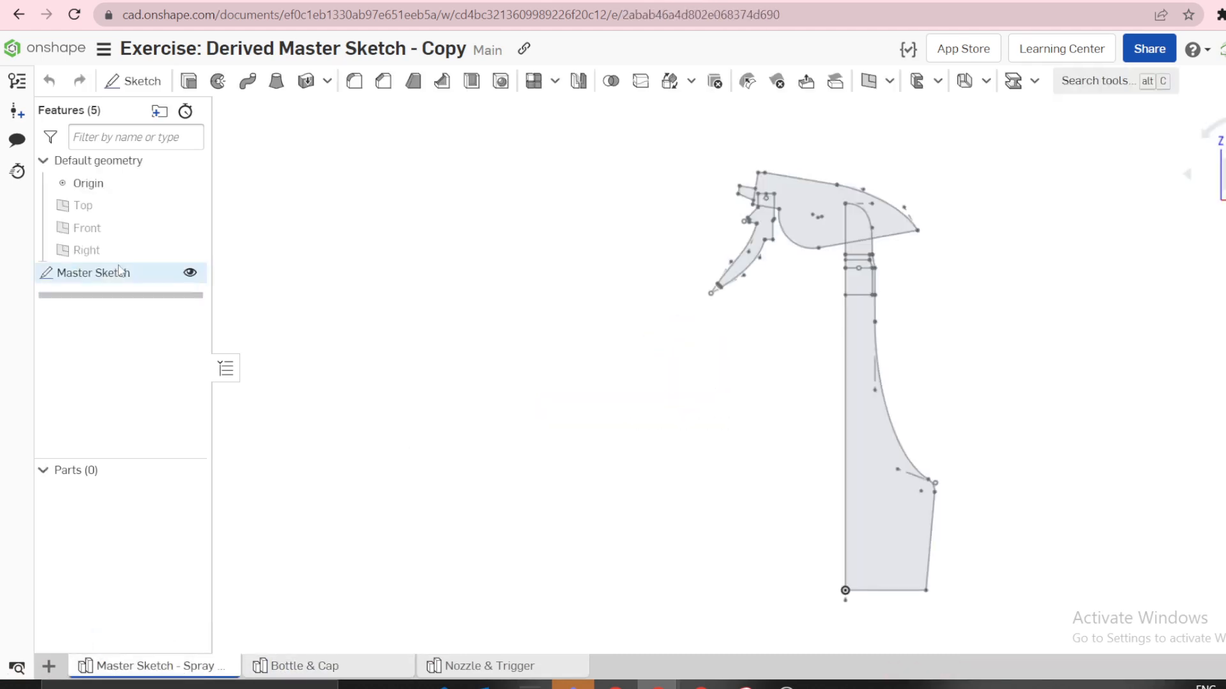
click(333, 666)
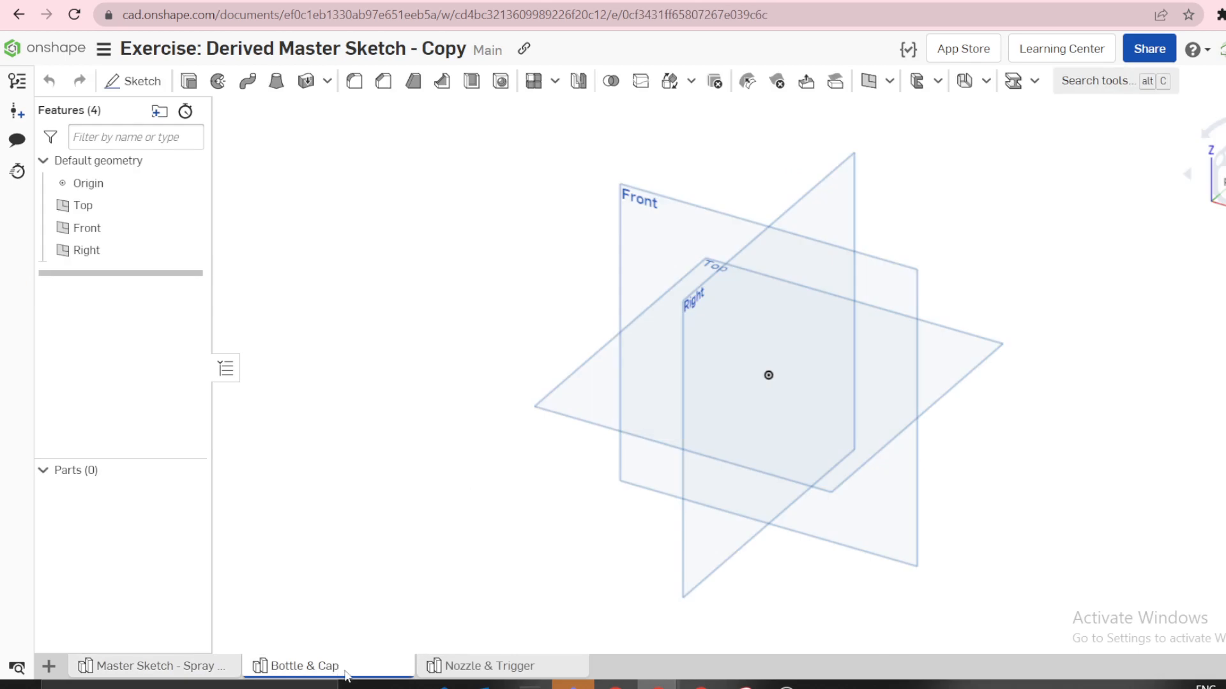
click(159, 665)
click(110, 279)
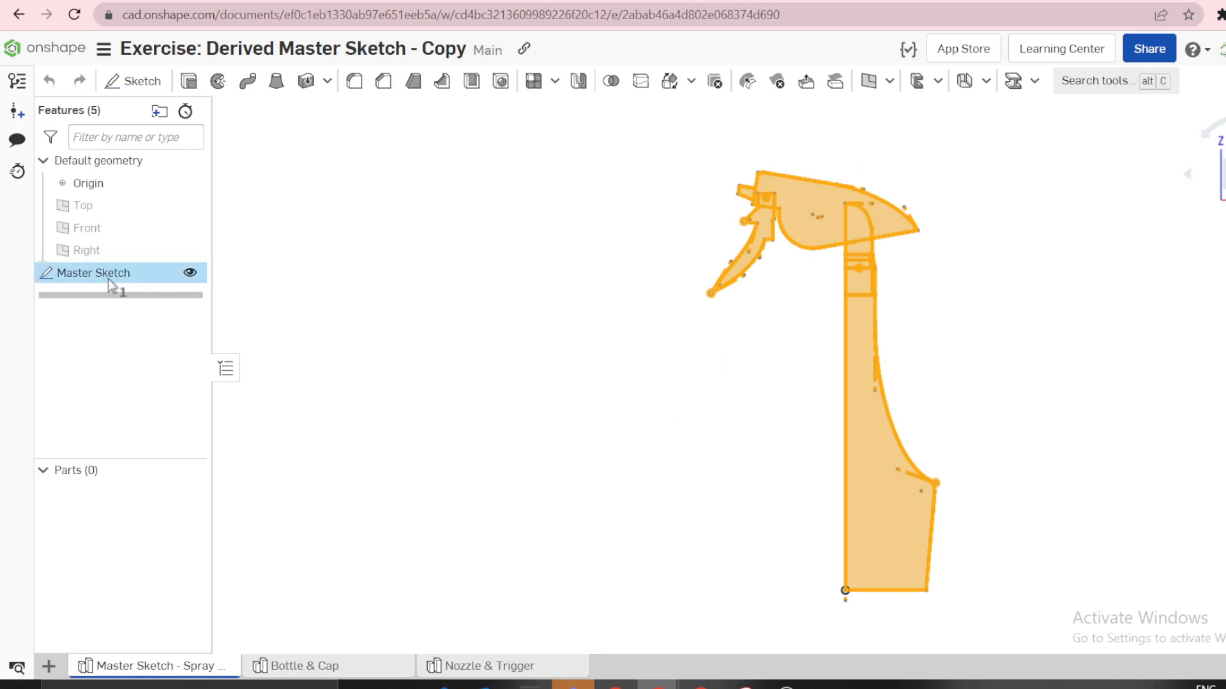
click(474, 456)
click(332, 667)
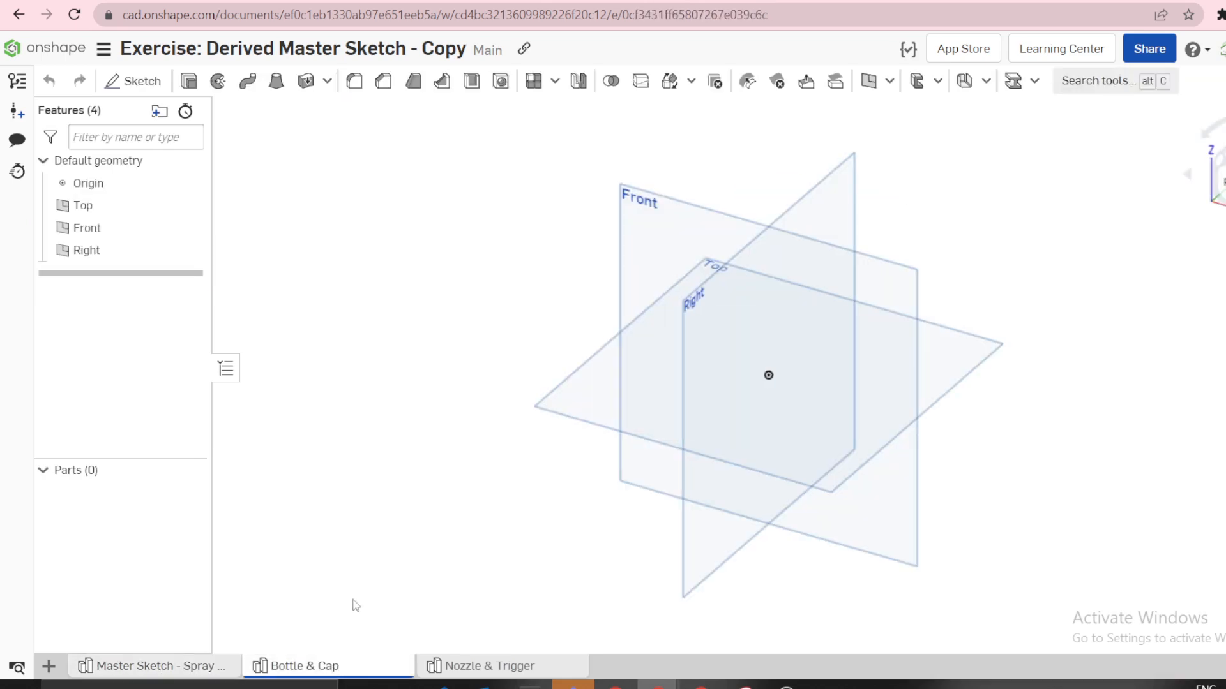
Derive the Master Sketch from the Master Sketch - Spray Bottle part studio into Bottle & Cap
click(889, 80)
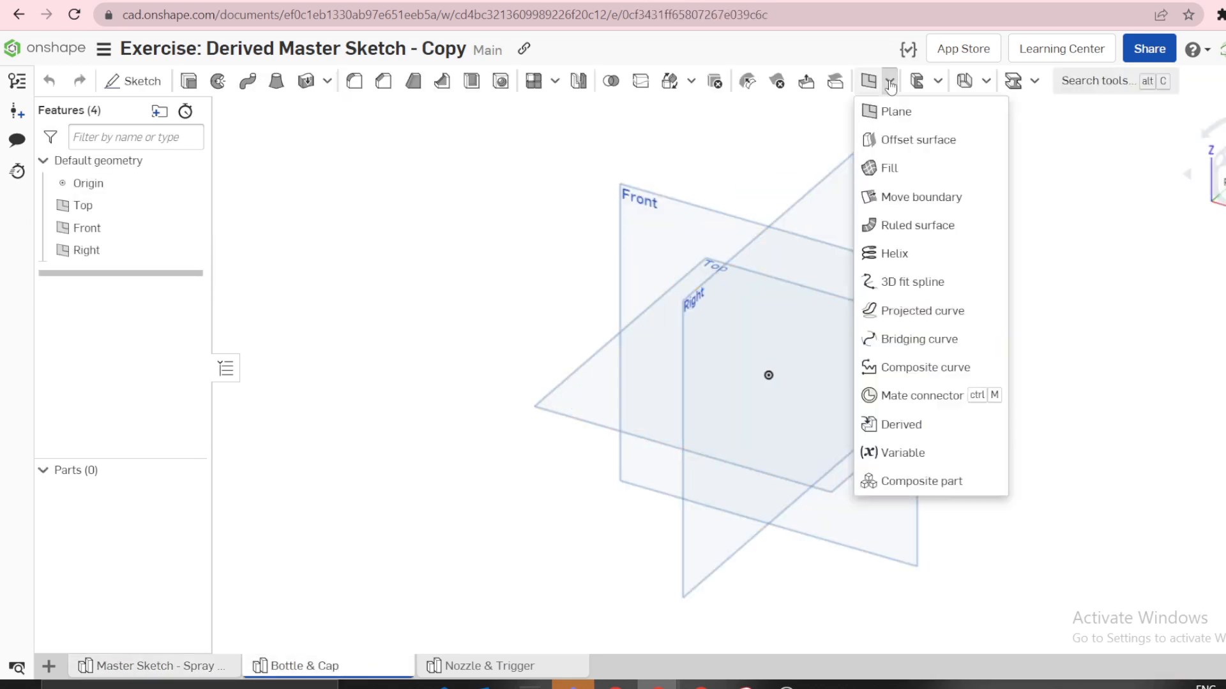
click(897, 427)
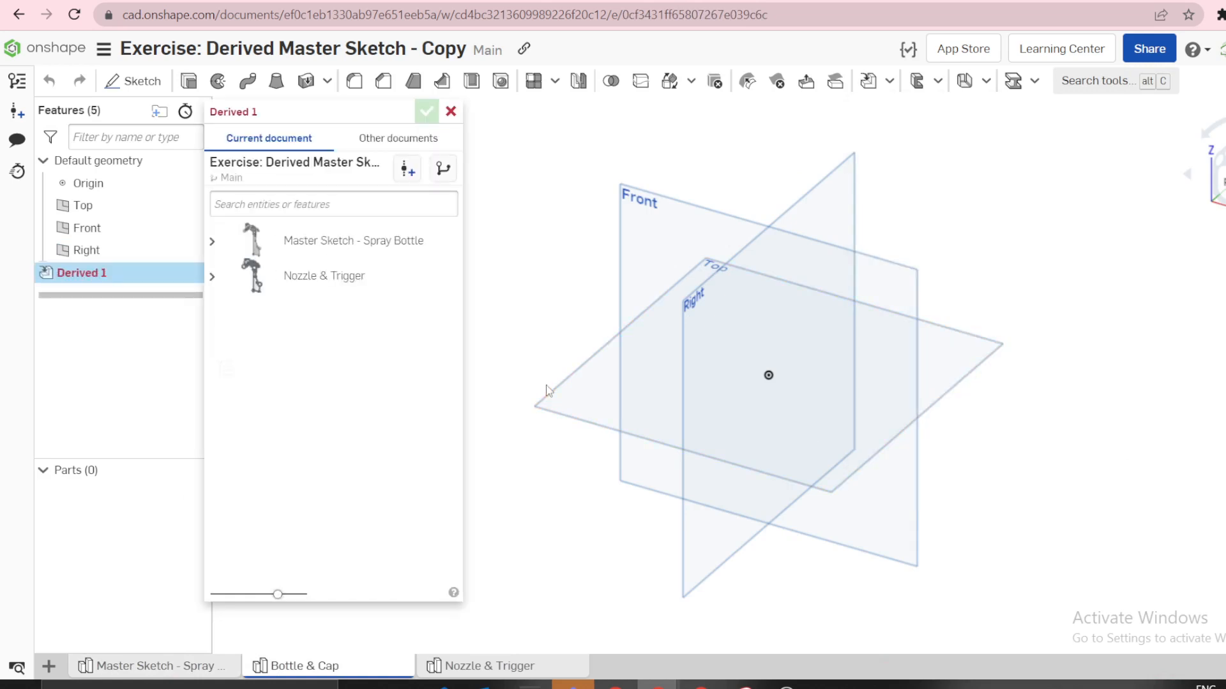
click(212, 241)
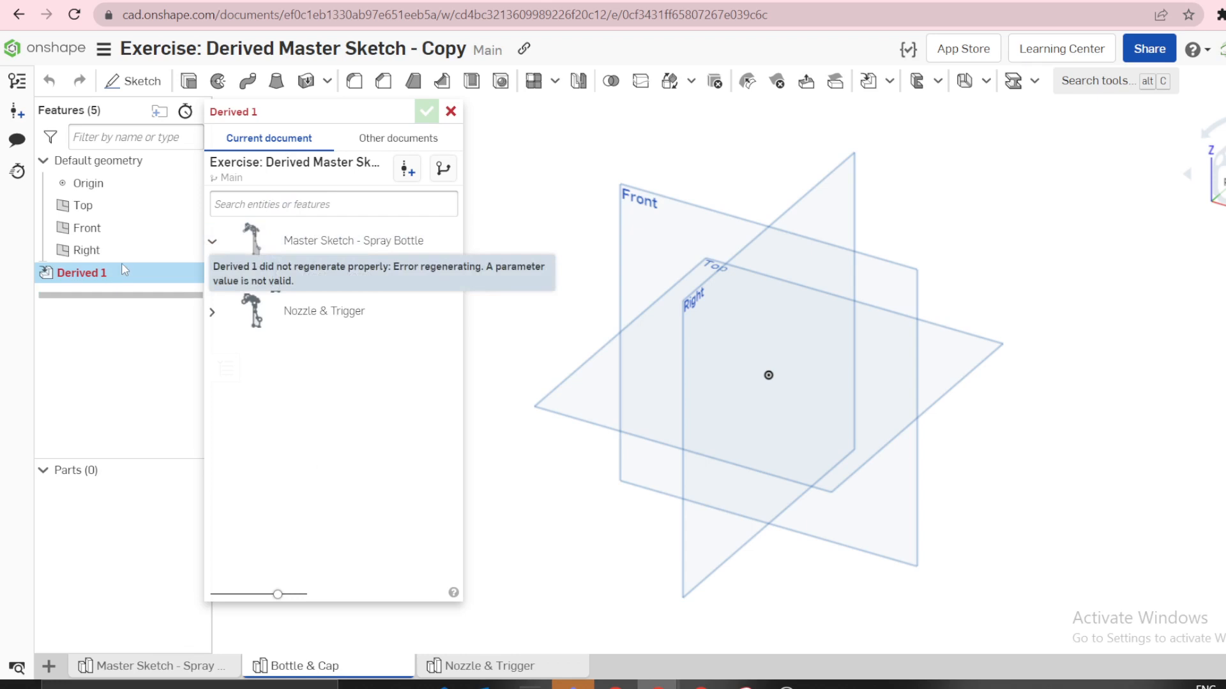
click(148, 666)
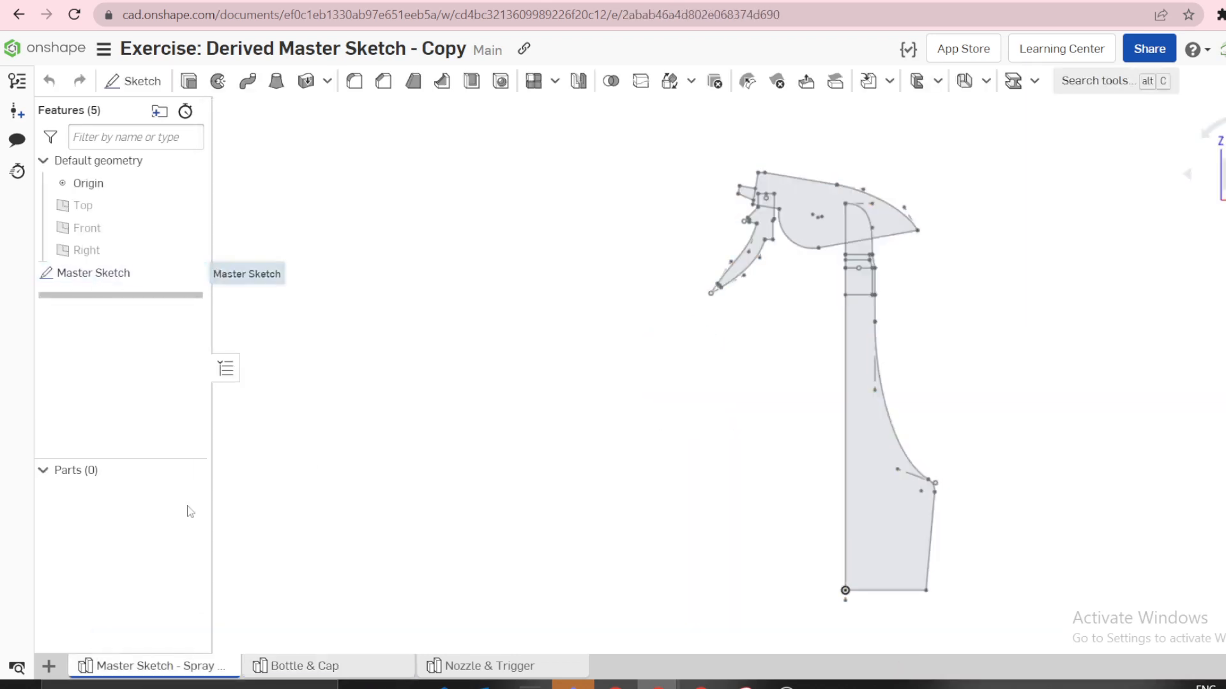
click(311, 665)
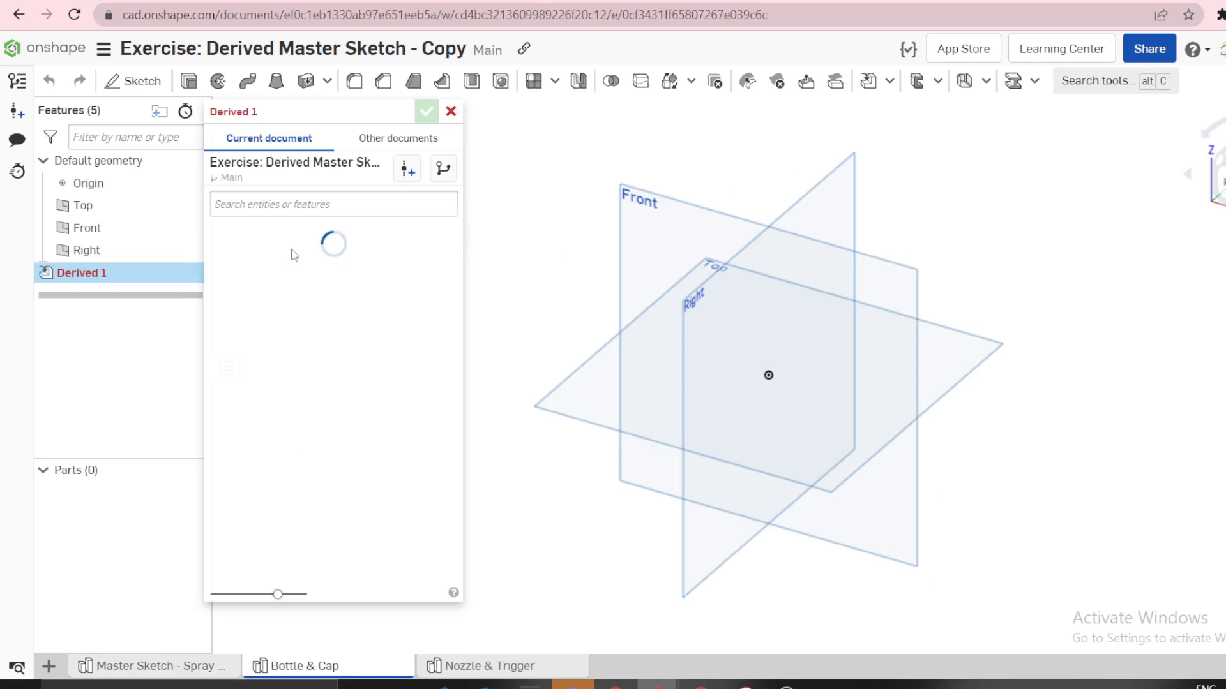
click(214, 243)
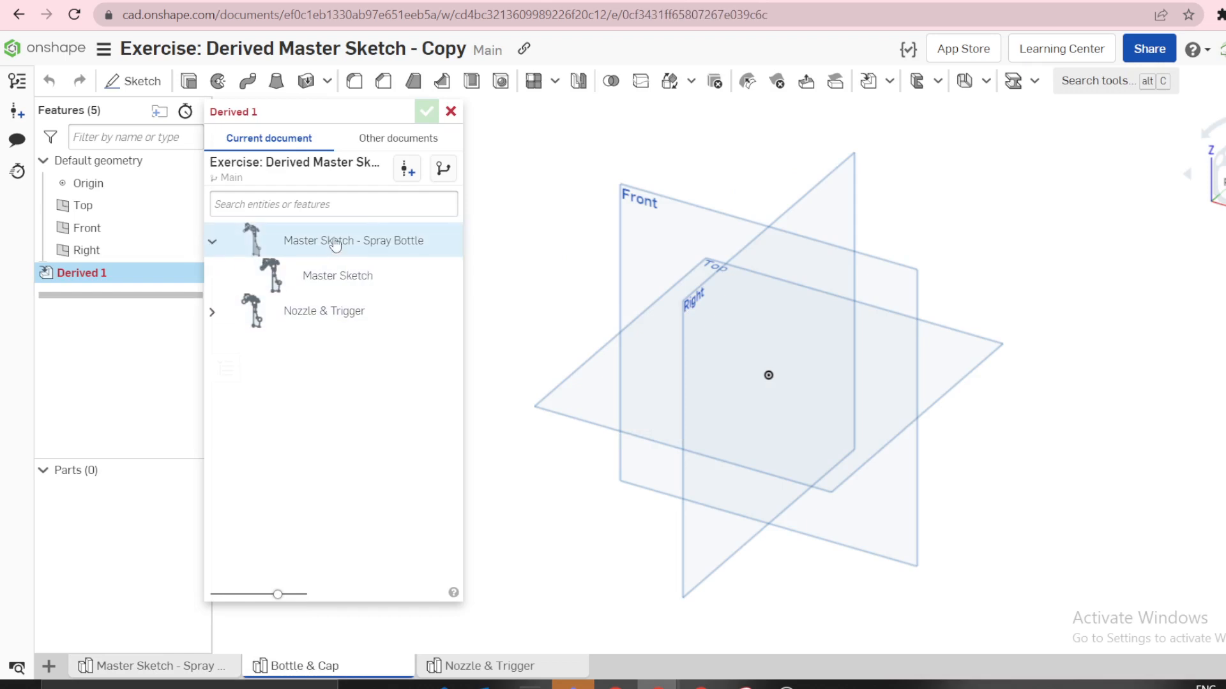
click(331, 286)
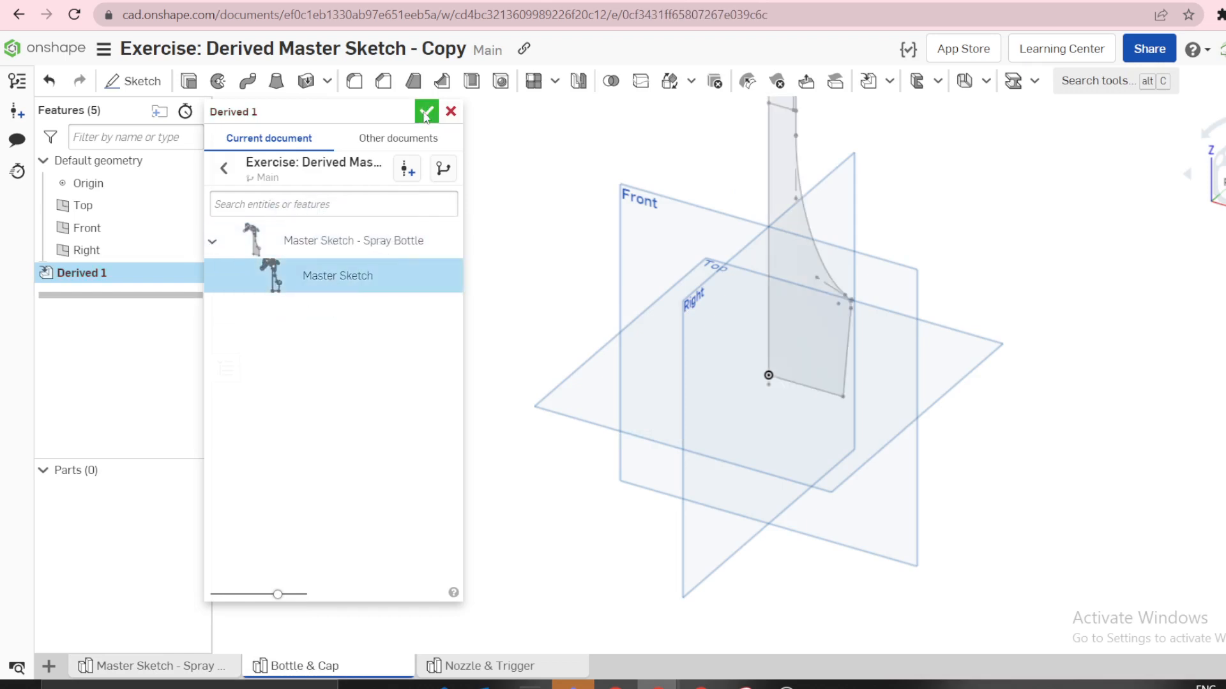
click(426, 112)
Check the derived sketch from the front against the original Master Sketch and the spray bottle reference image
key(shift+1)
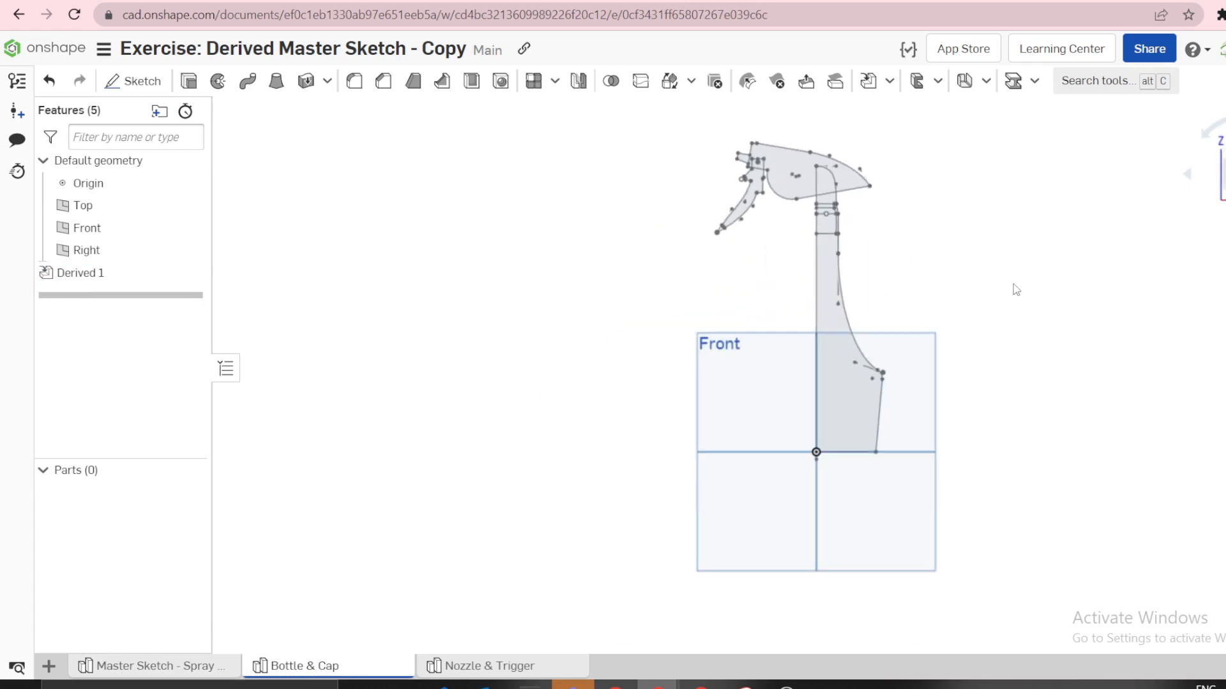
scroll(869, 157, up, 2)
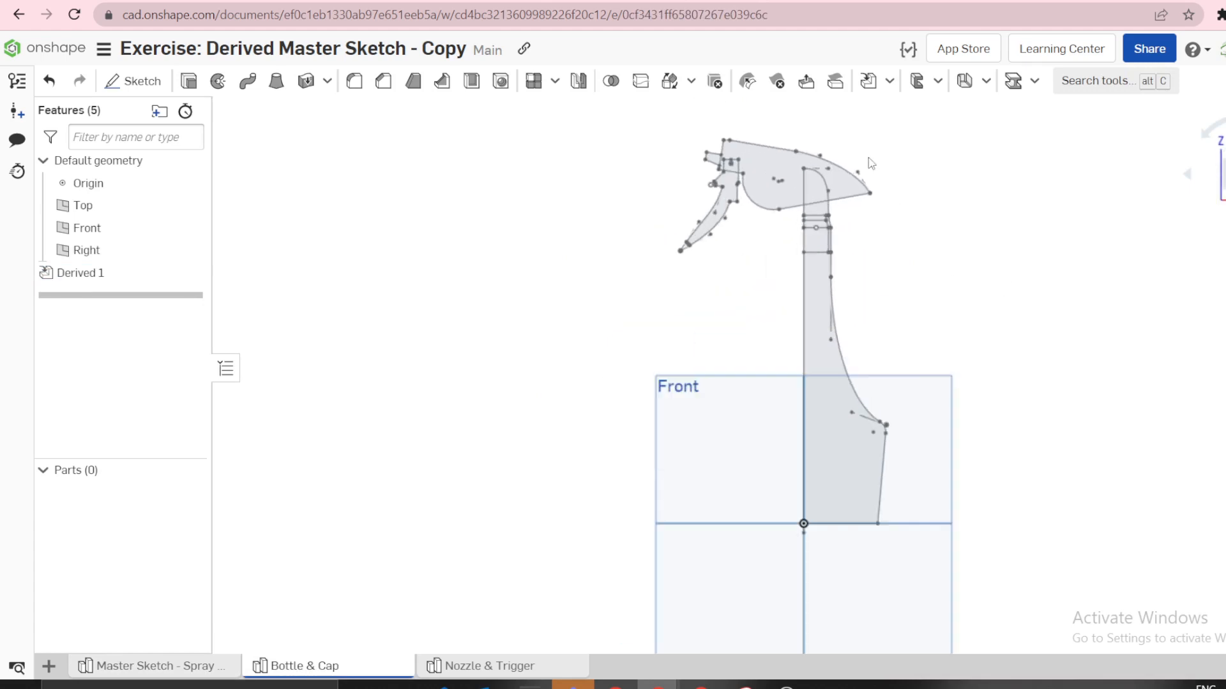
click(185, 667)
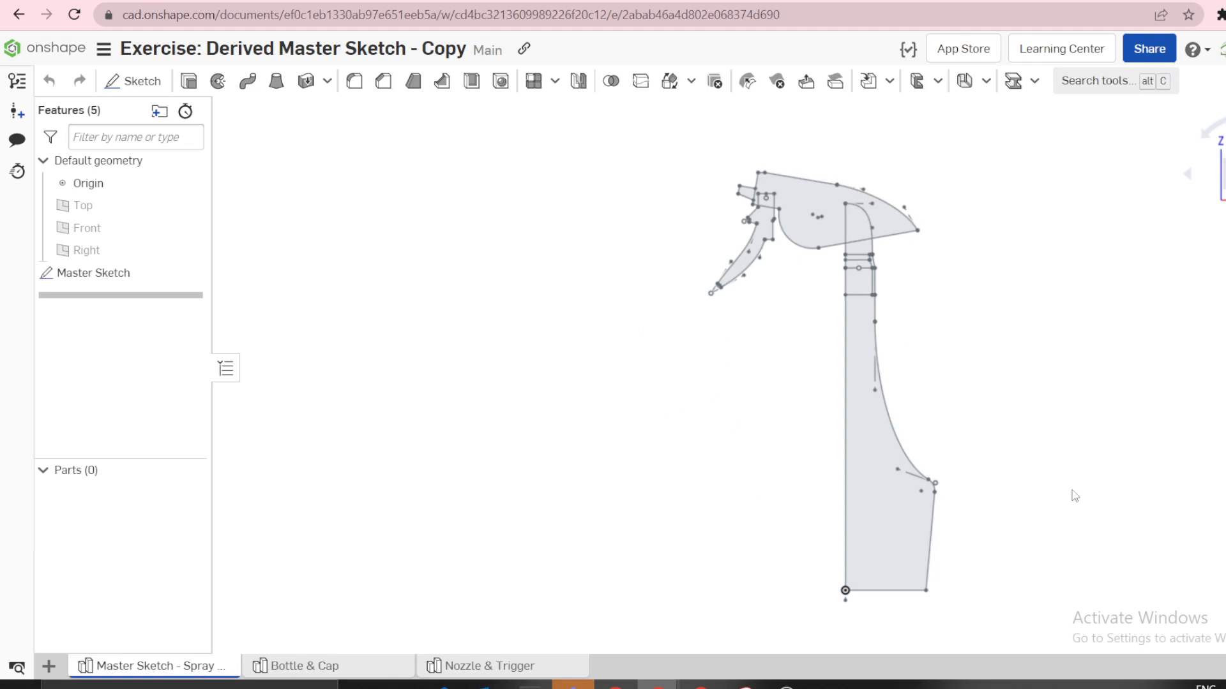
click(301, 667)
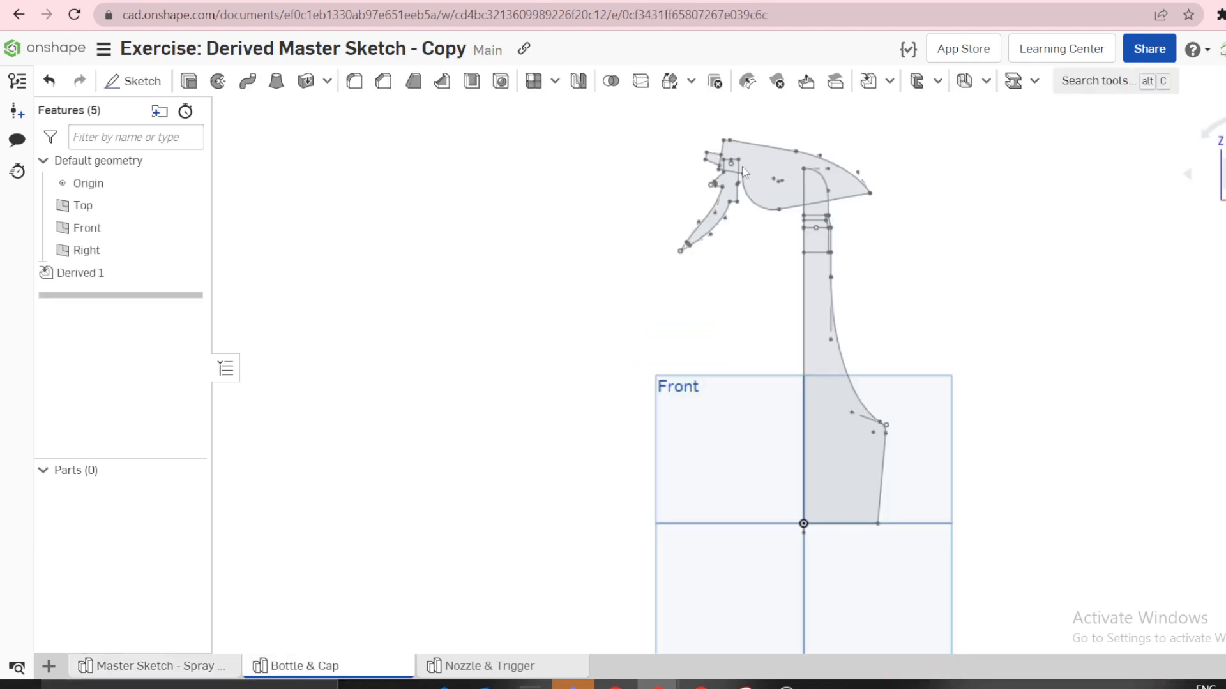
click(160, 666)
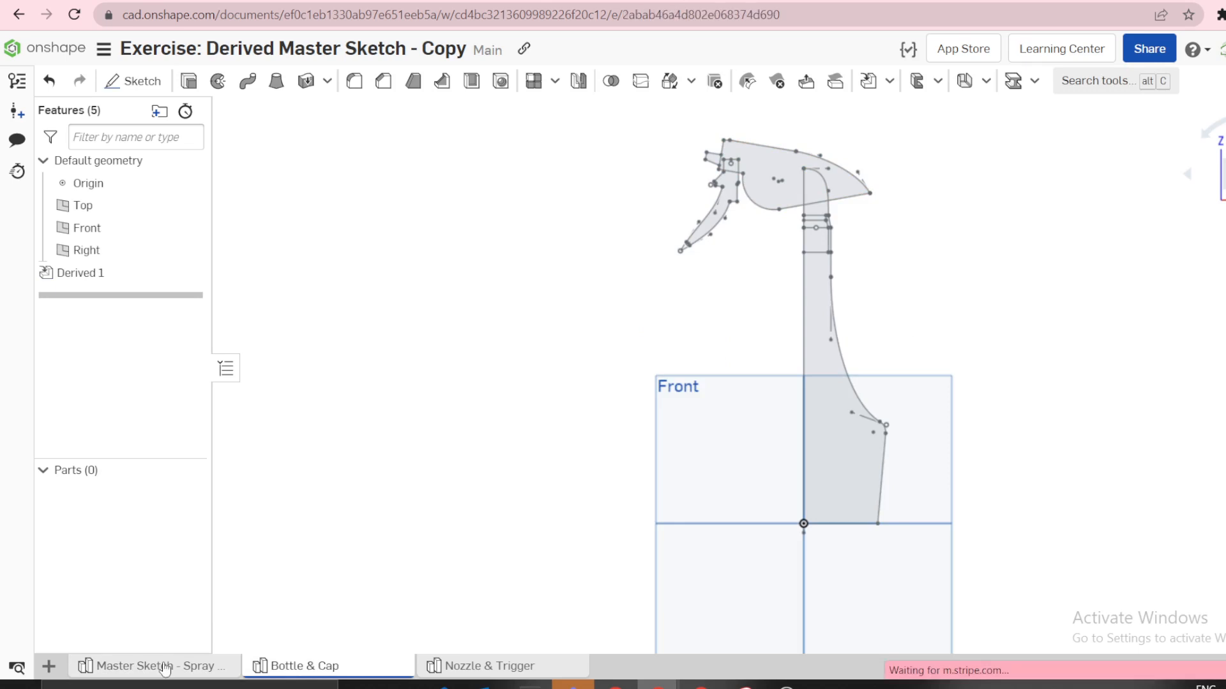
click(293, 666)
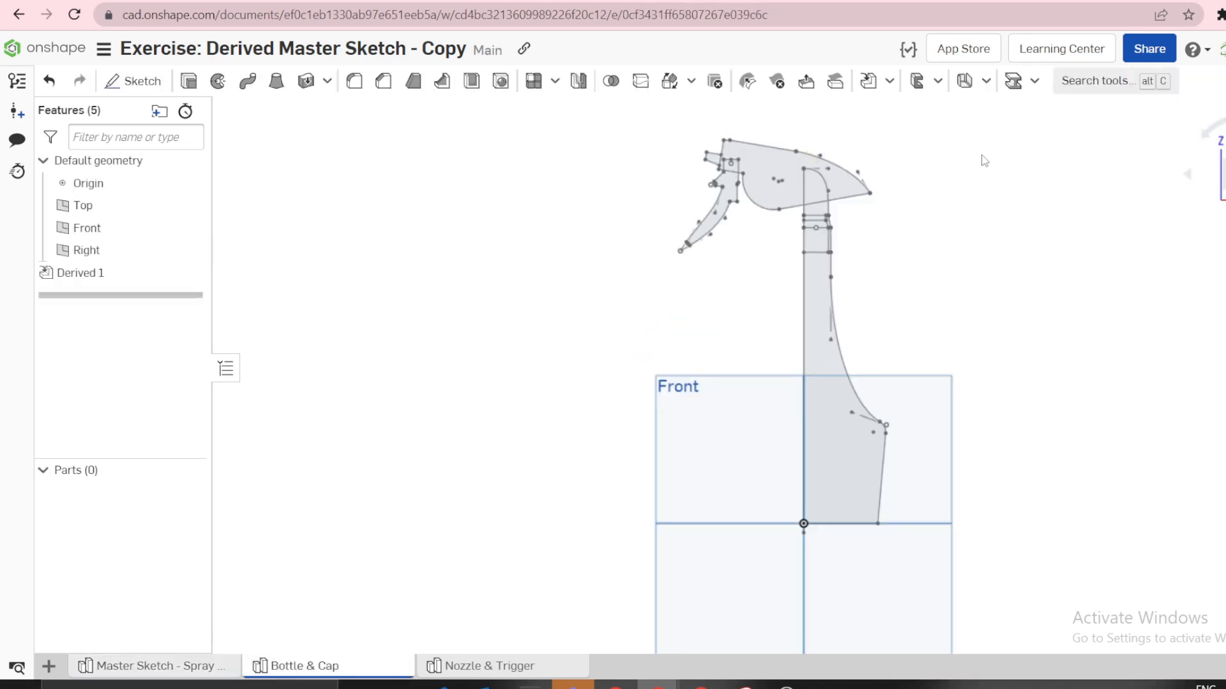
click(851, 462)
mouse_move(148, 680)
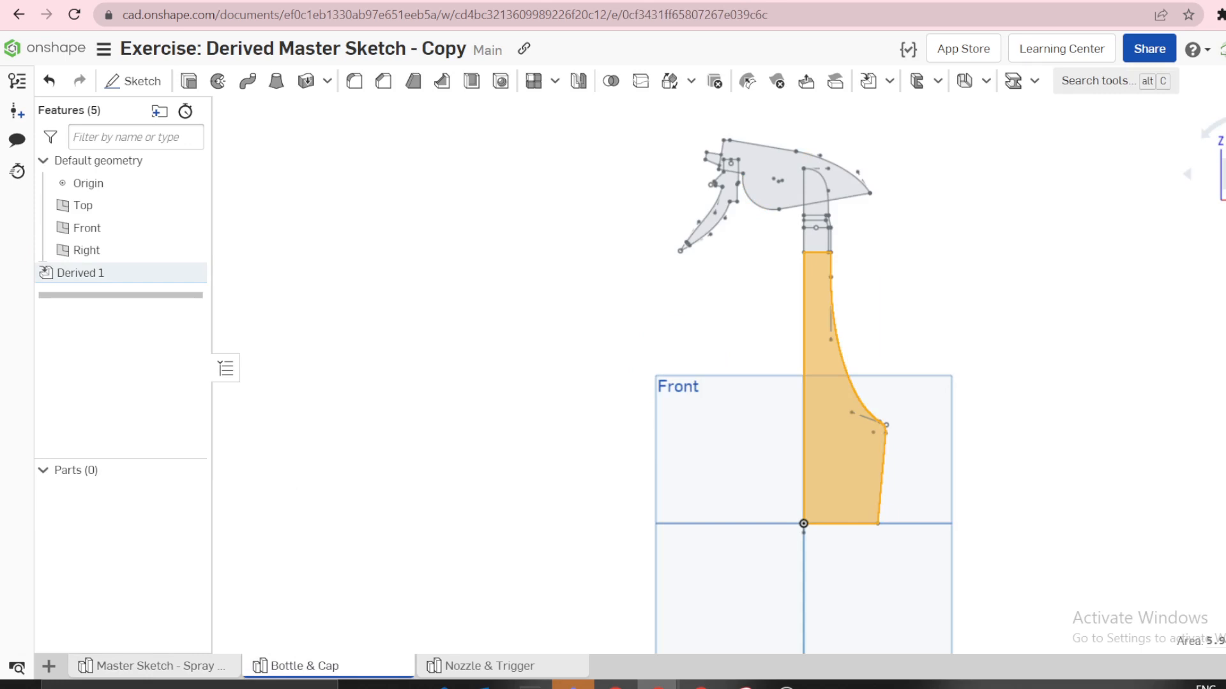
click(530, 340)
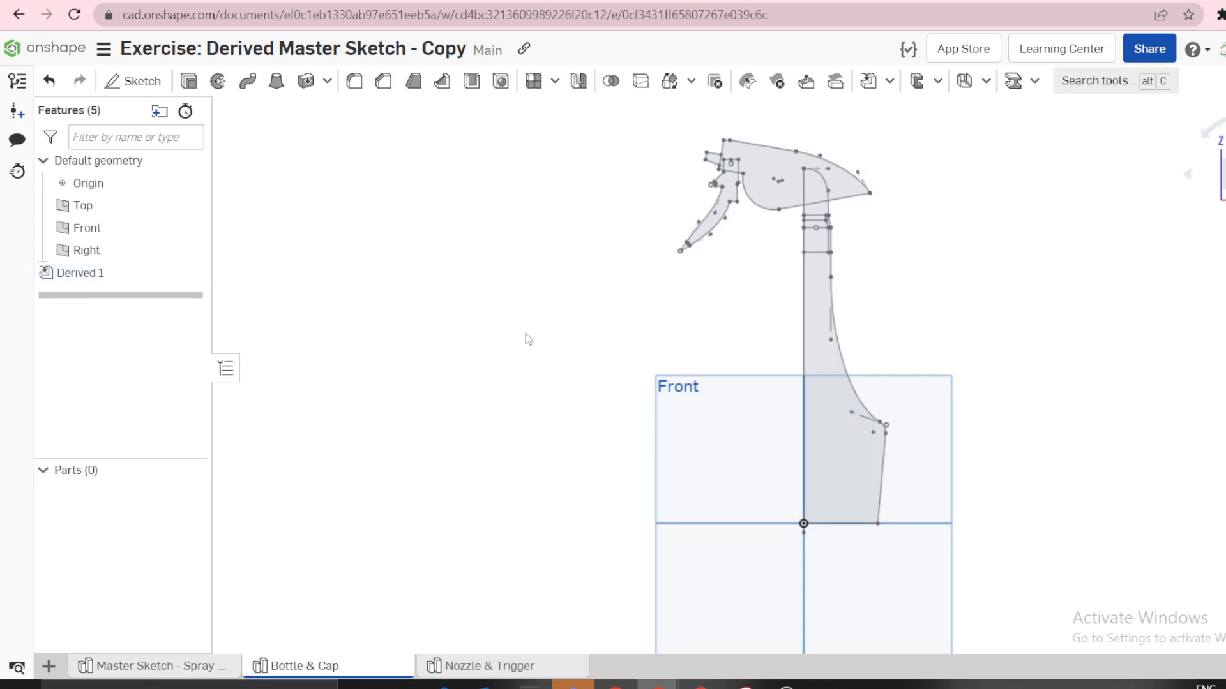
click(746, 685)
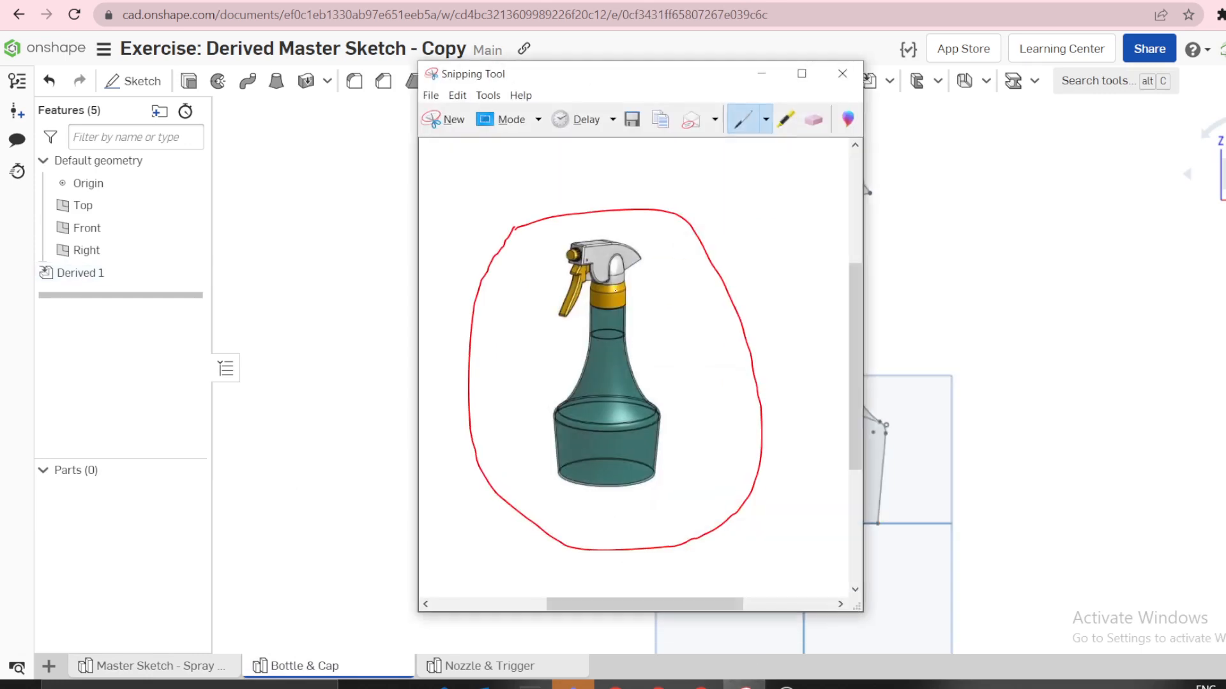
click(761, 73)
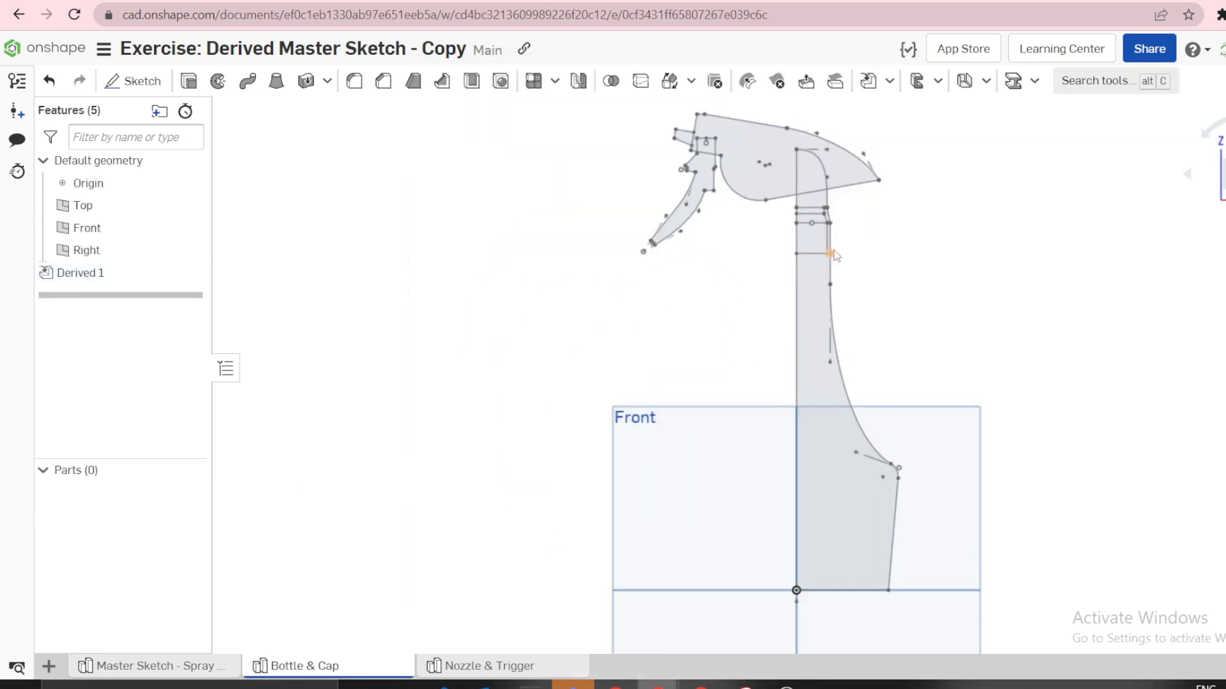
Revolve the bottle body and neck regions of the derived sketch a full turn about the vertical centre edge as a new solid
scroll(809, 285, up, 2)
click(815, 268)
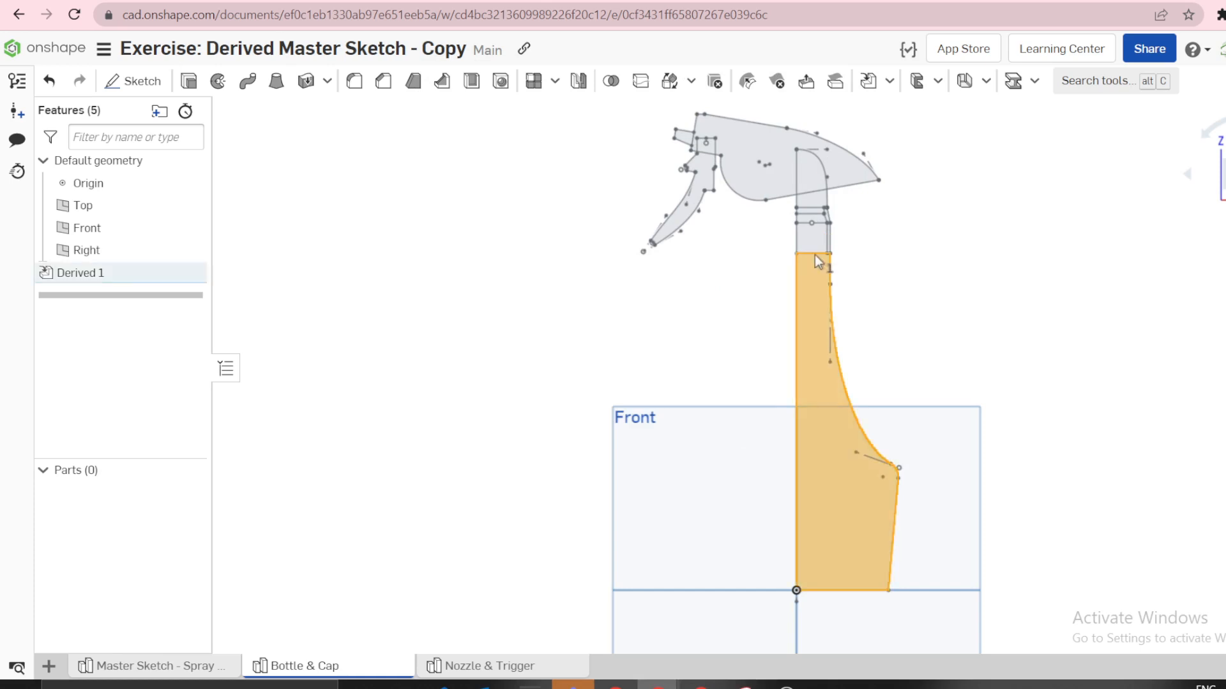
scroll(818, 246, up, 4)
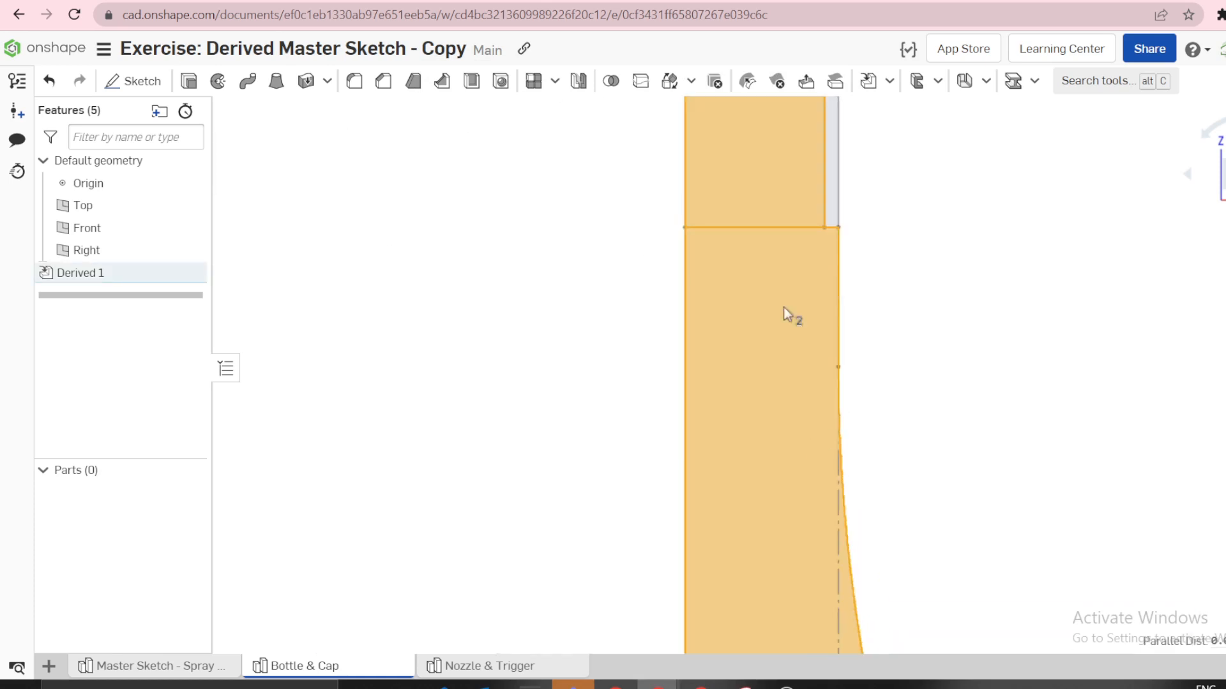
scroll(794, 347, down, 5)
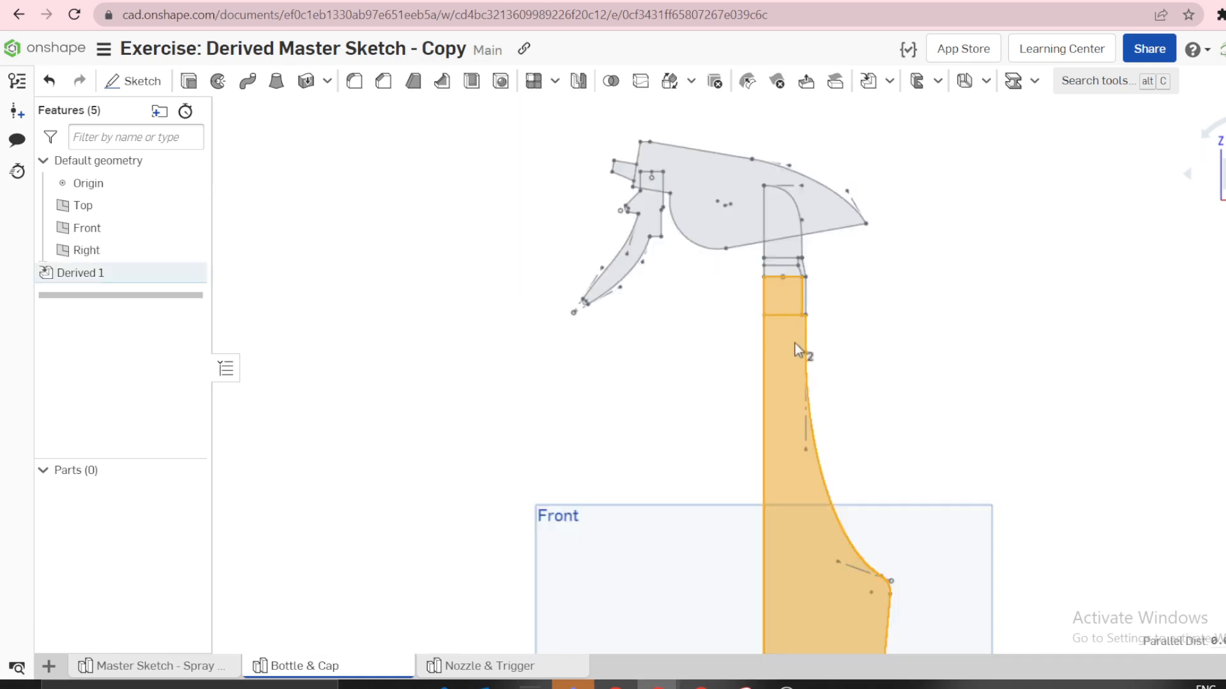
click(219, 85)
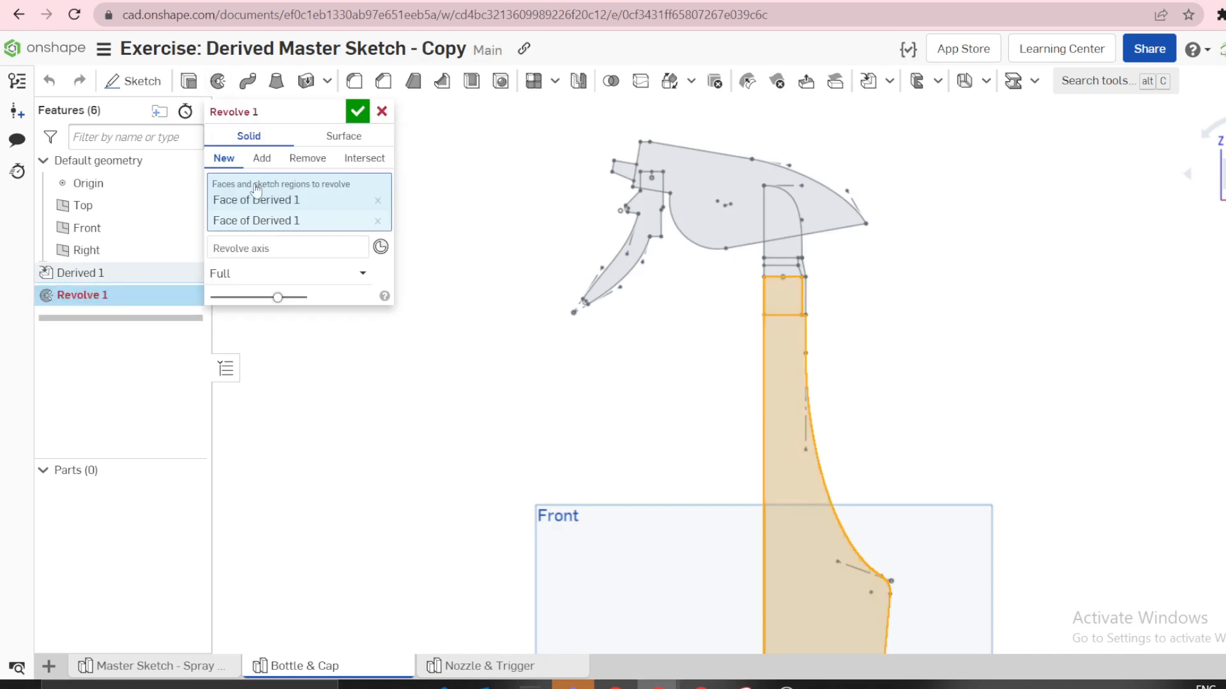
click(237, 249)
click(764, 472)
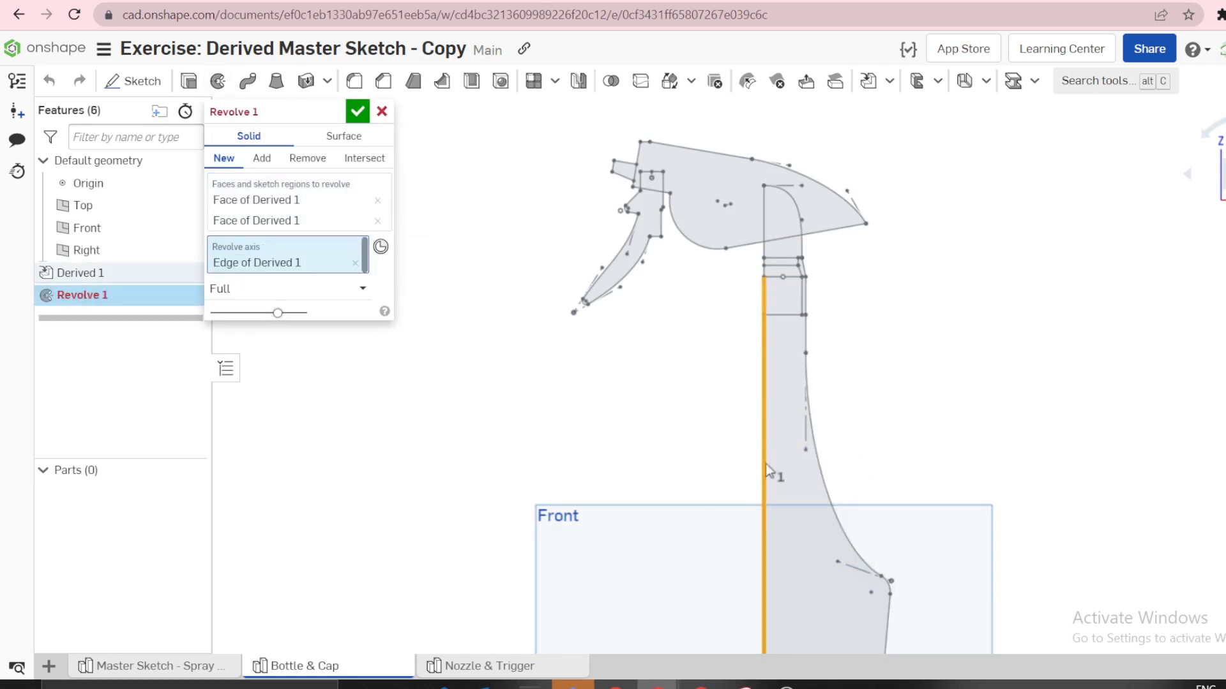
click(357, 111)
scroll(584, 289, down, 3)
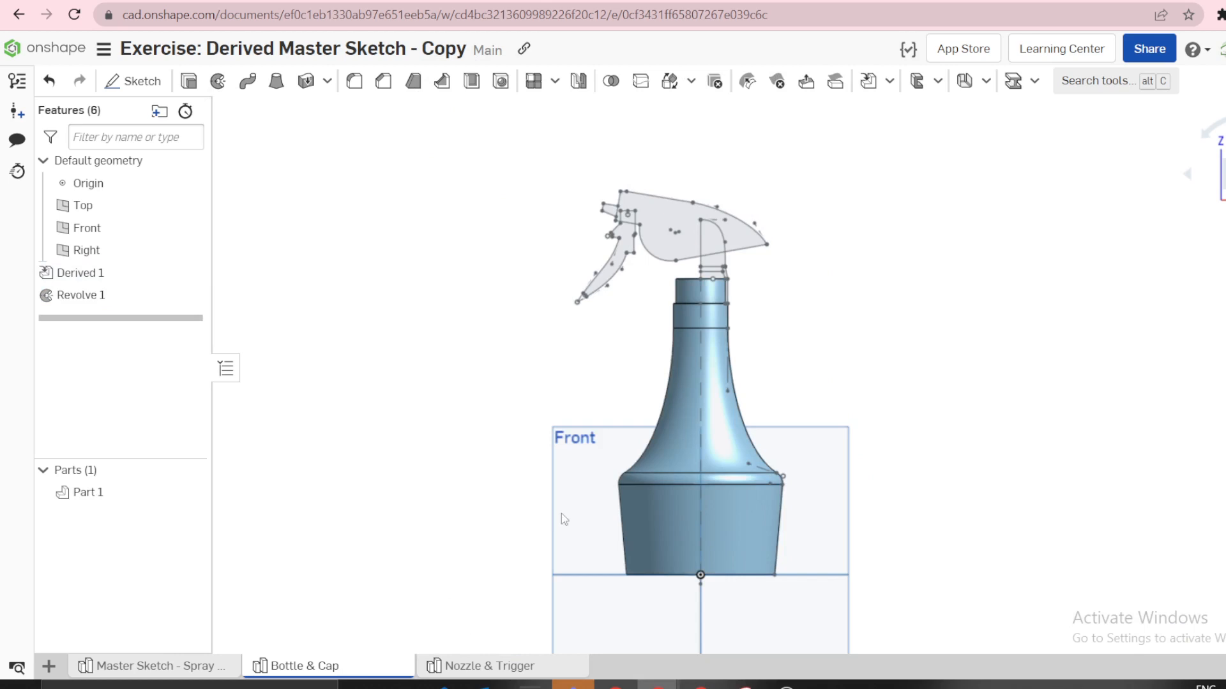
Rename the revolved bottle part as BOTTLE
right_click(105, 496)
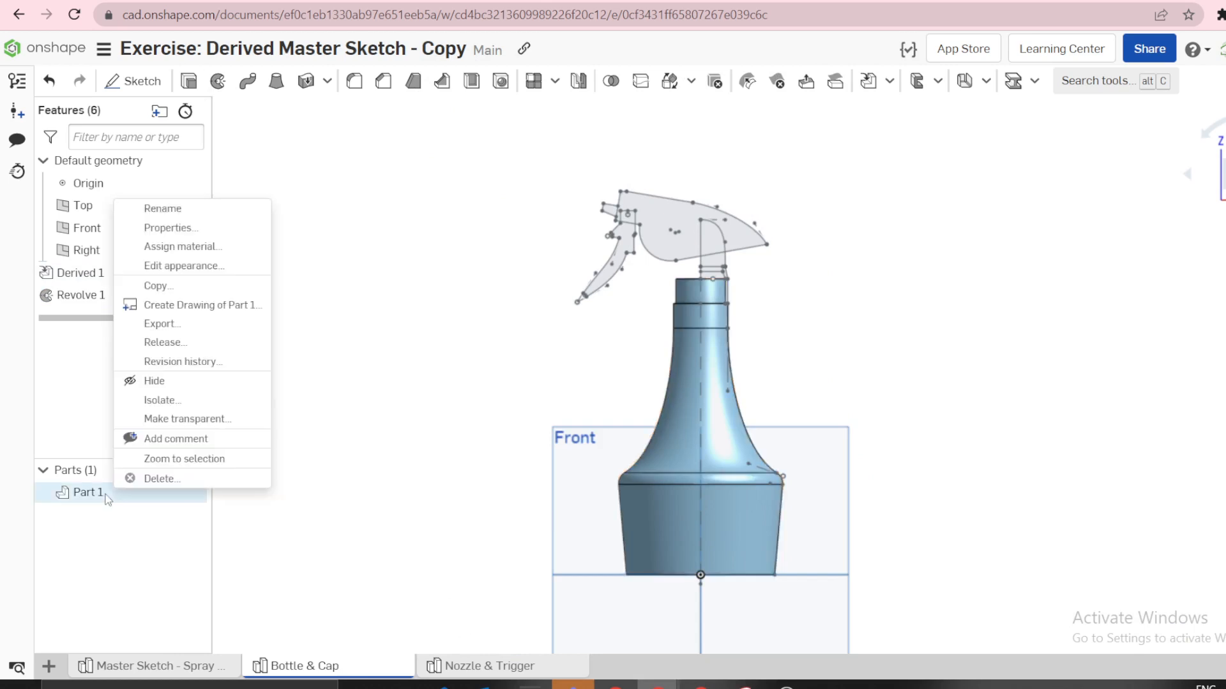
click(163, 211)
text(B)
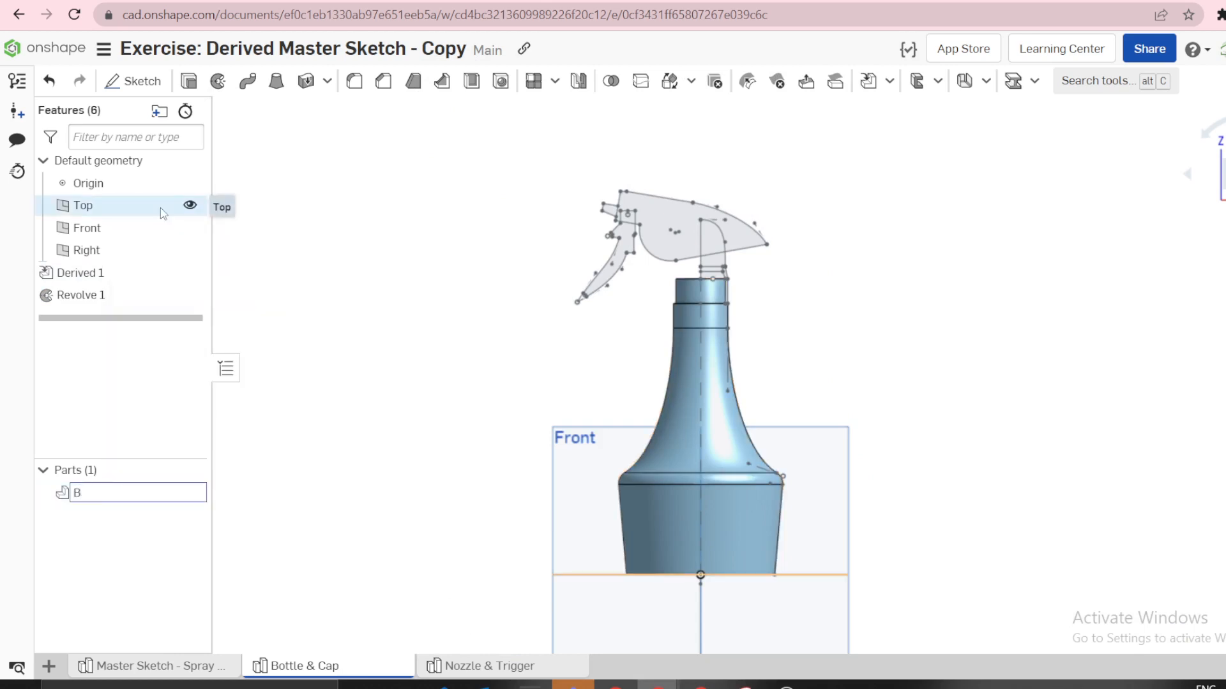
text(OTTLE)
key(Return)
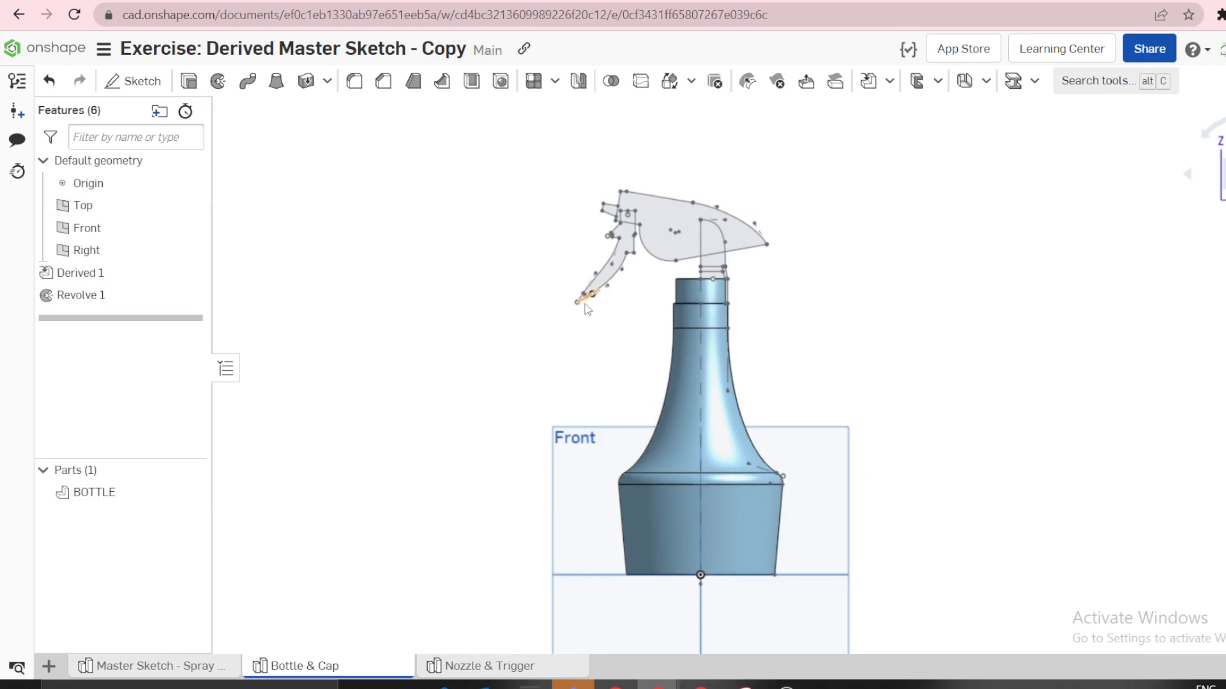
Hide the default planes and shell the bottle to a 0.05 in wall thickness, removing the top face of the neck
scroll(827, 290, down, 3)
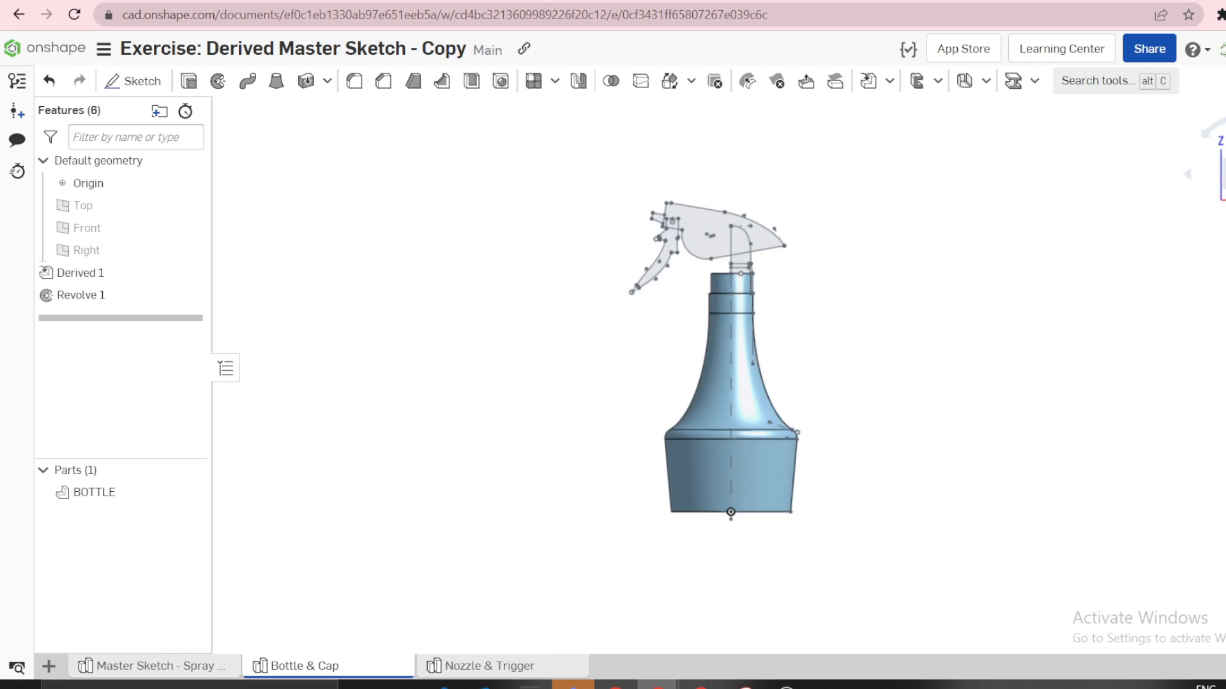
scroll(686, 313, up, 3)
right_drag(748, 294, 741, 331)
scroll(743, 242, up, 4)
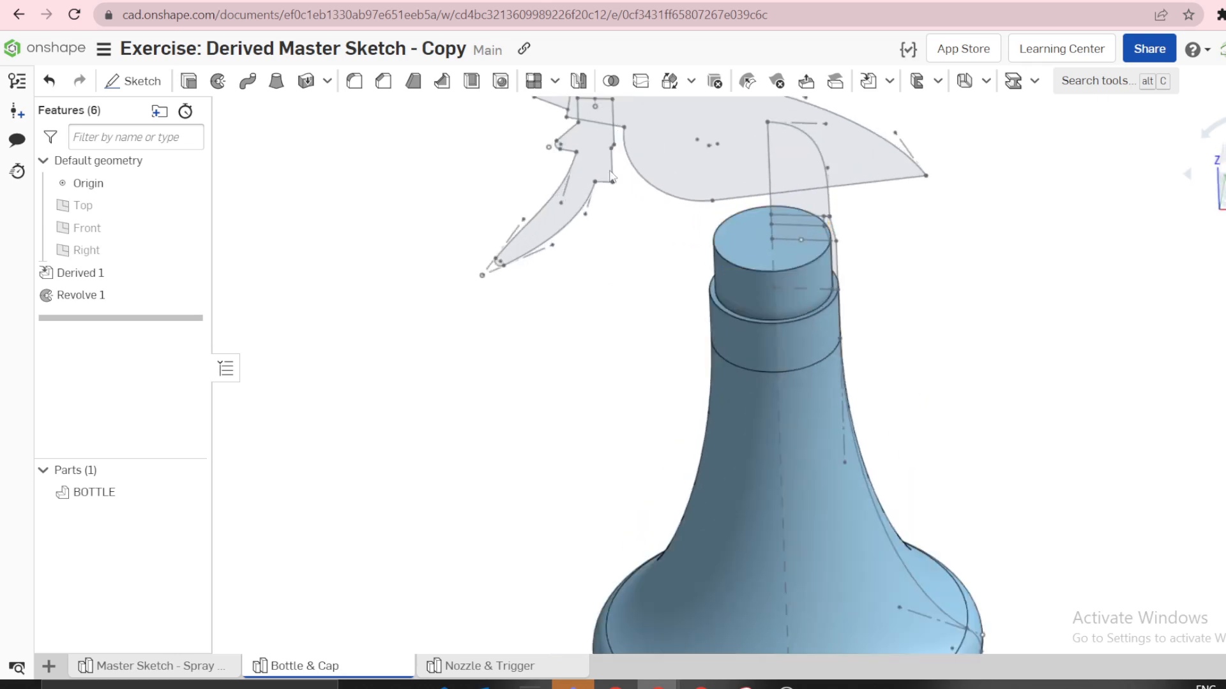
click(471, 81)
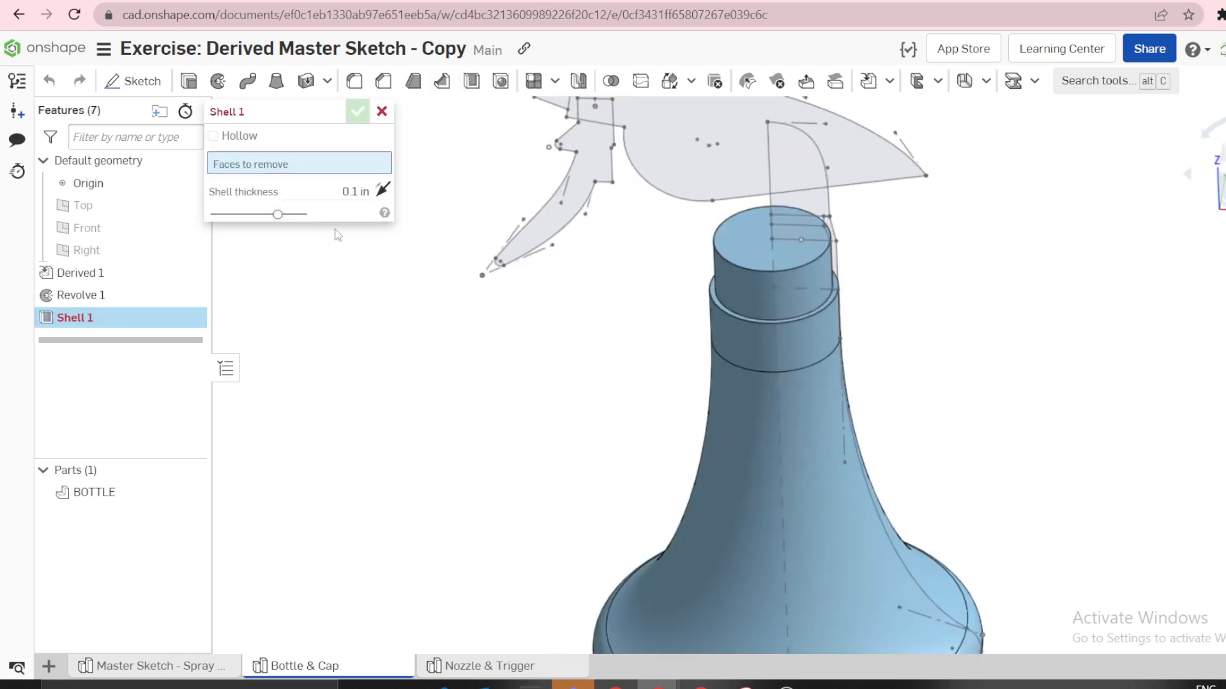
click(335, 189)
text(0.05)
click(740, 228)
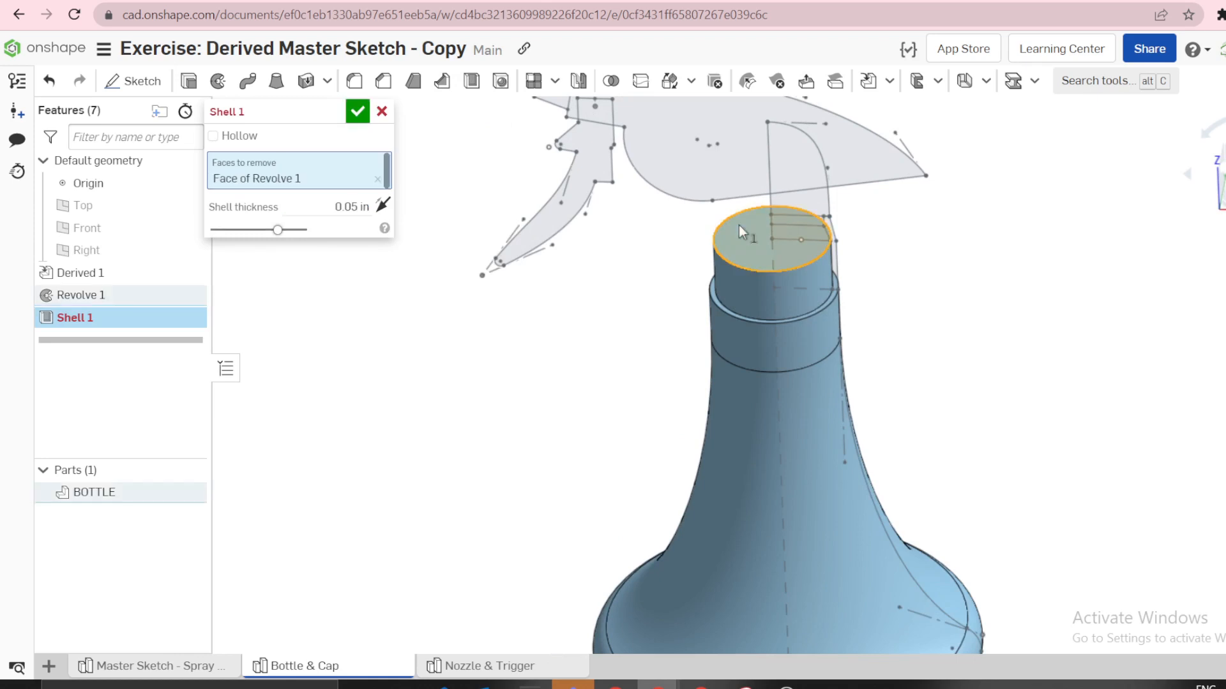
click(357, 111)
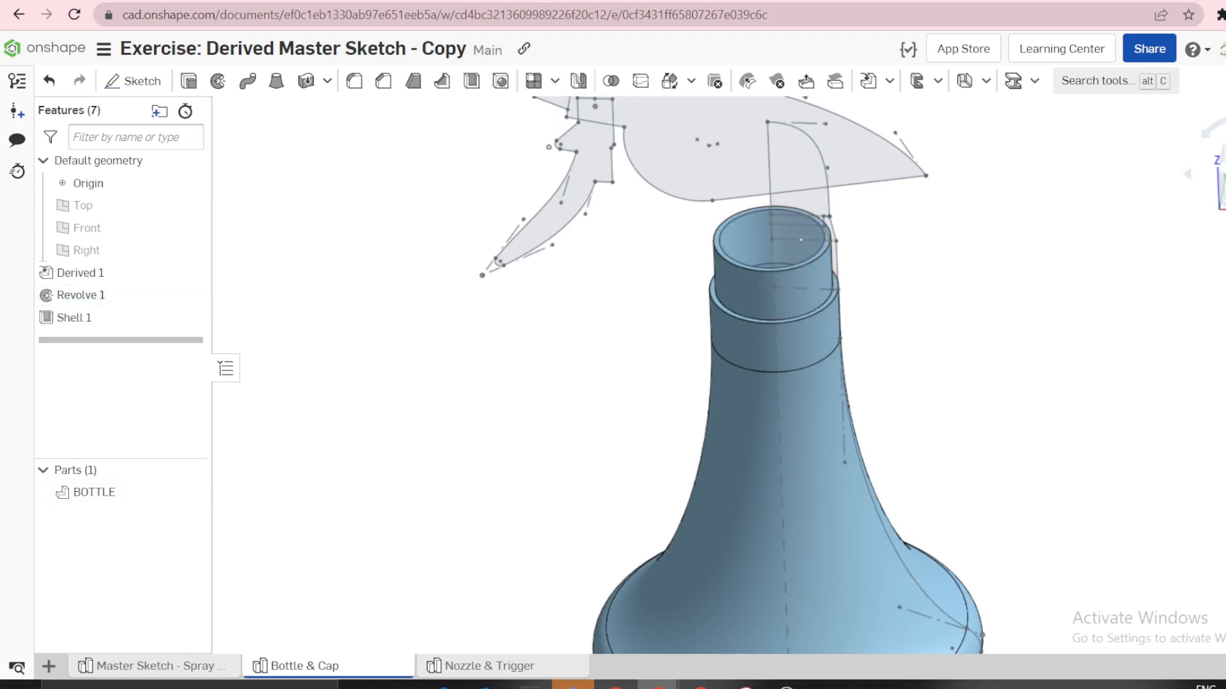
Revolve the thin cap region around the bottle neck a full turn about the vertical centre edge as a new, separate part
scroll(958, 312, down, 3)
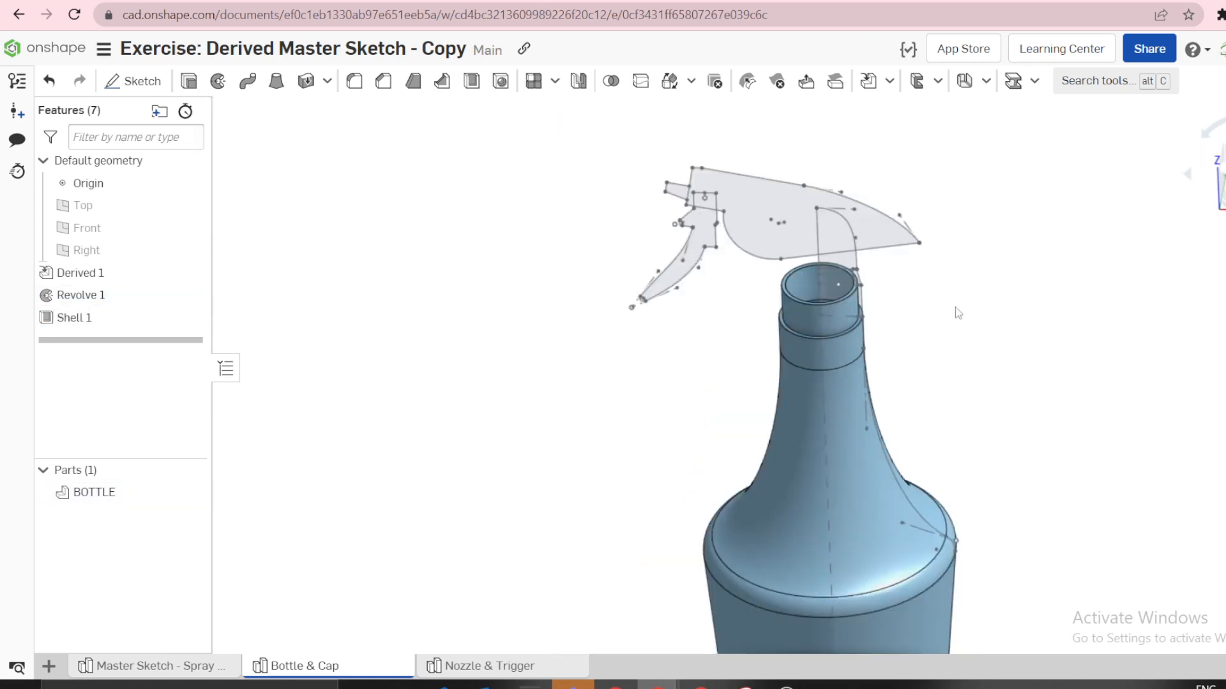
click(1223, 184)
click(746, 685)
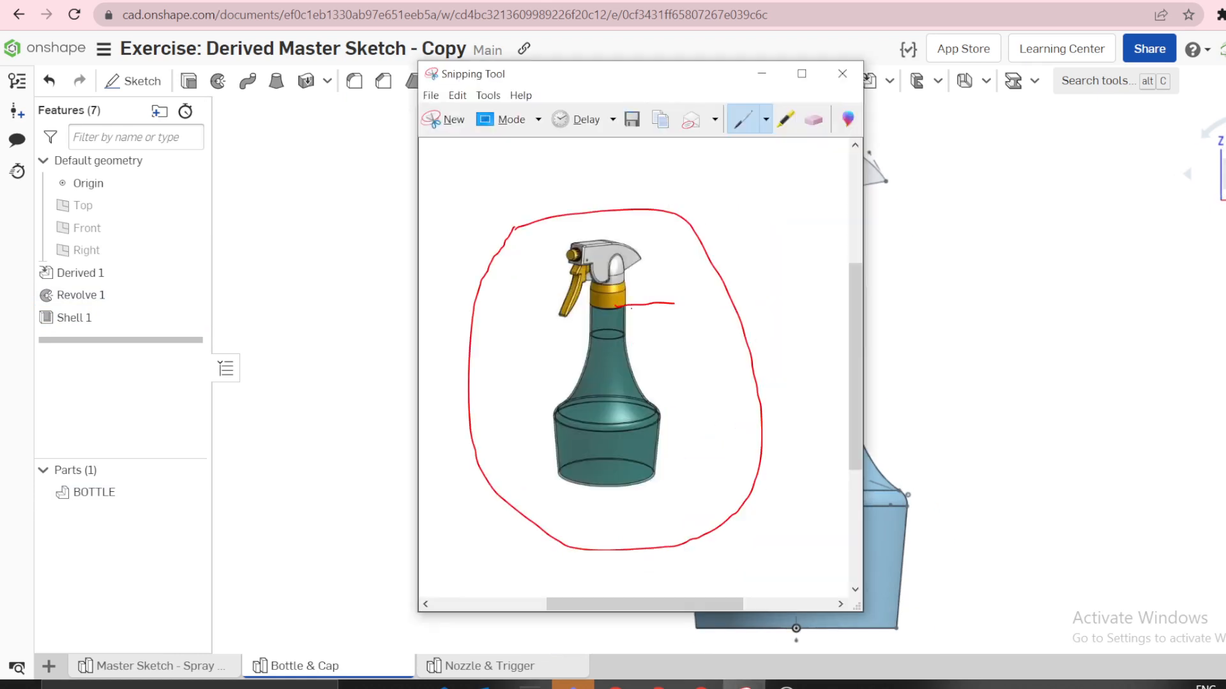
click(762, 73)
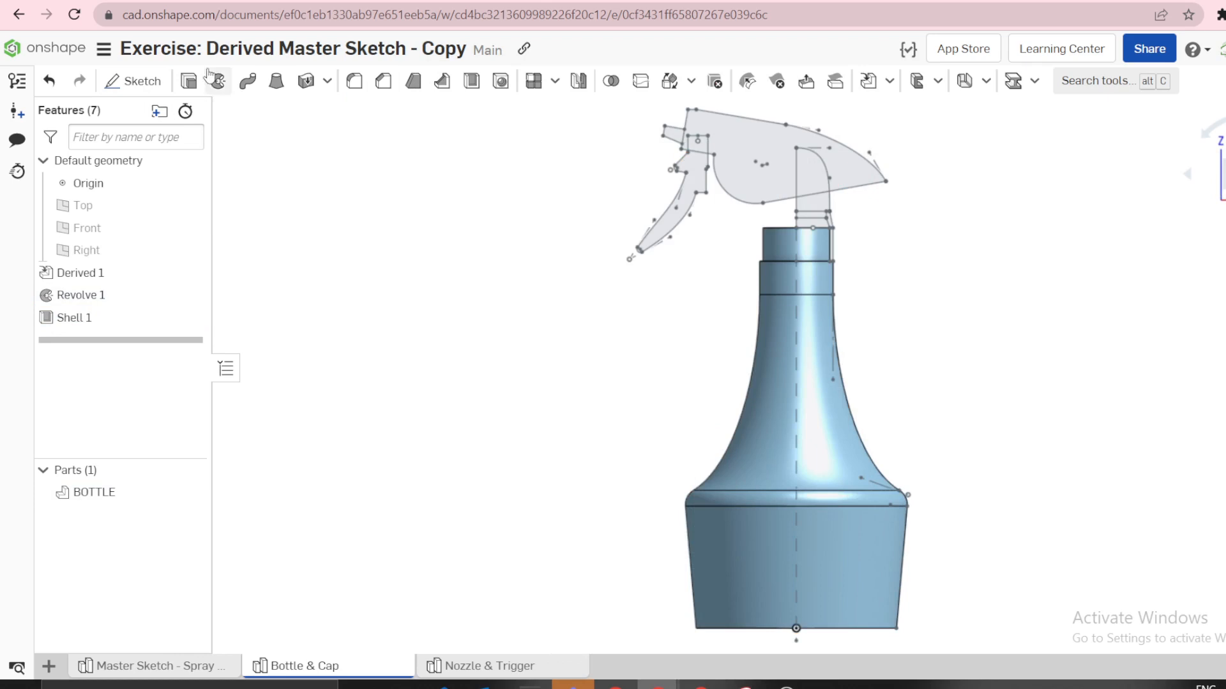
scroll(811, 171, up, 5)
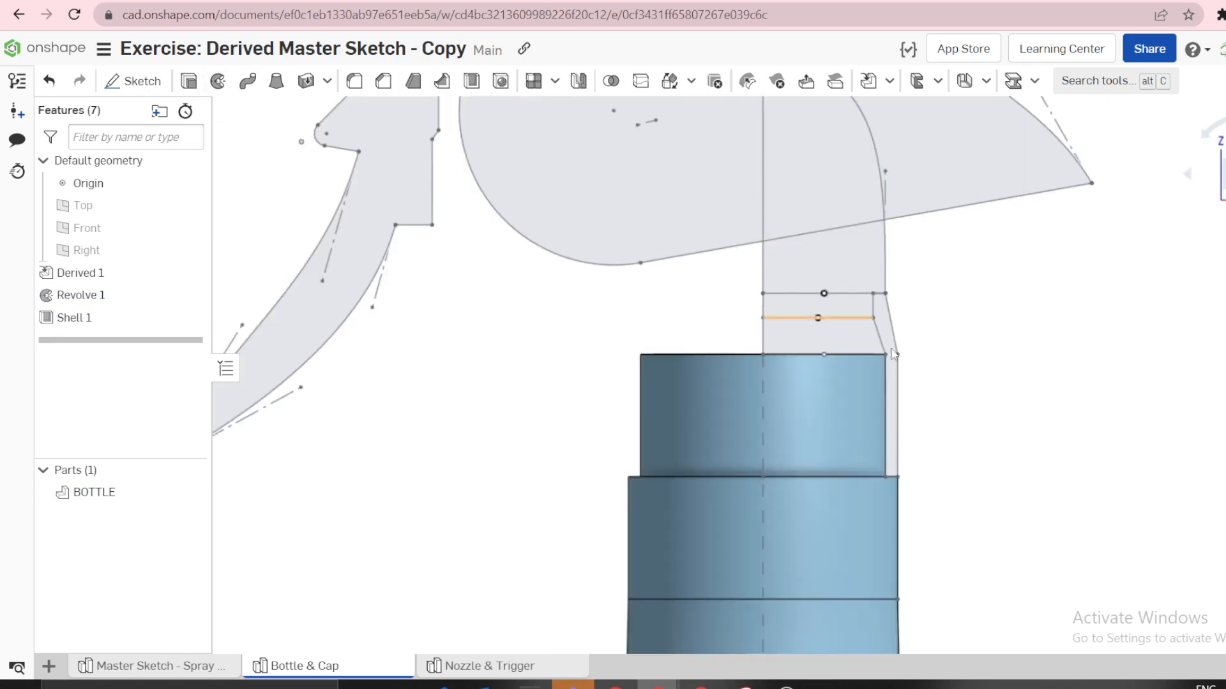
click(891, 409)
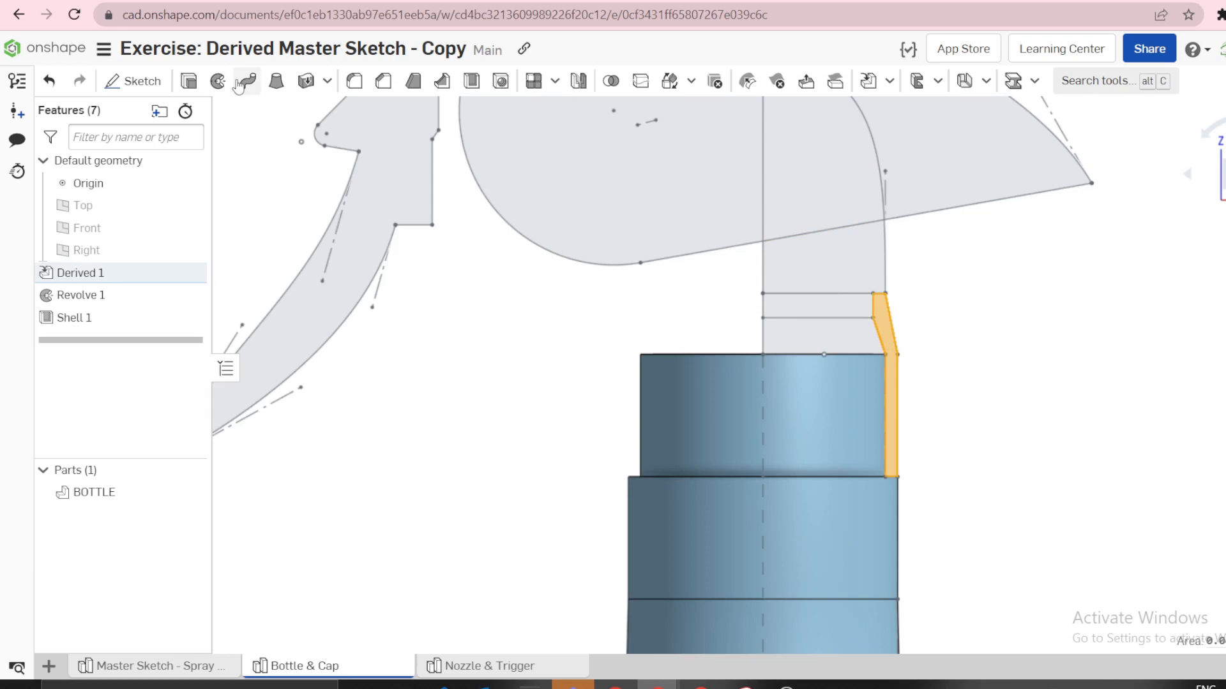
click(218, 81)
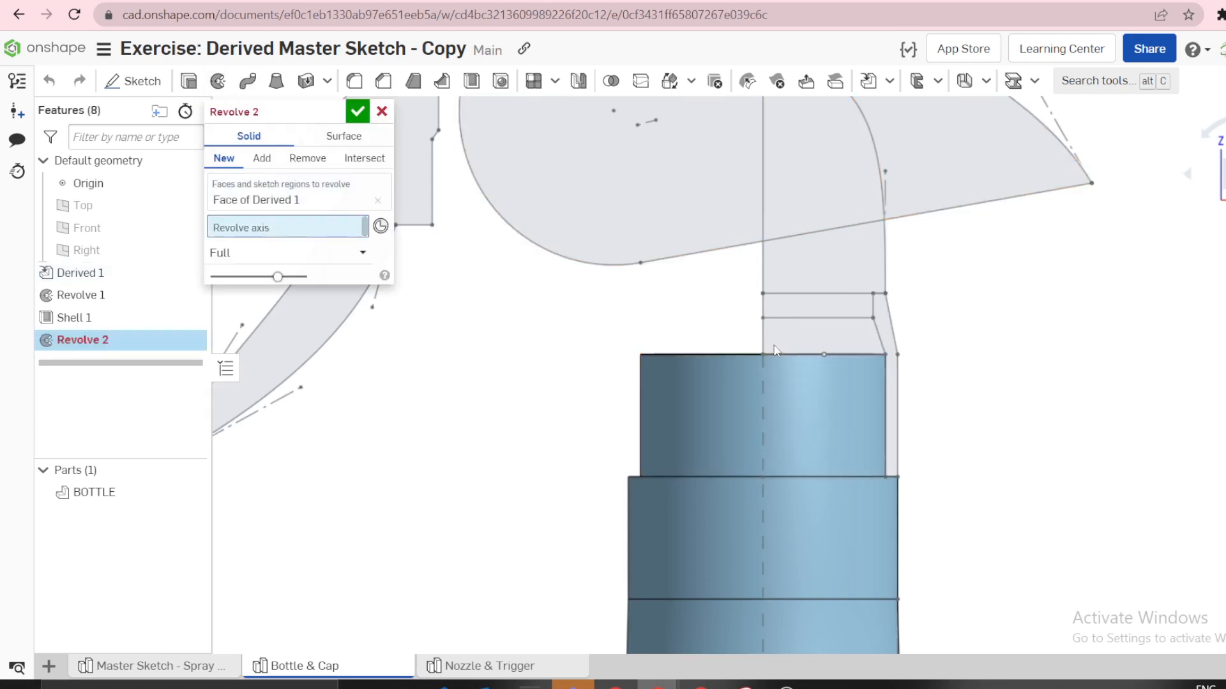
click(762, 391)
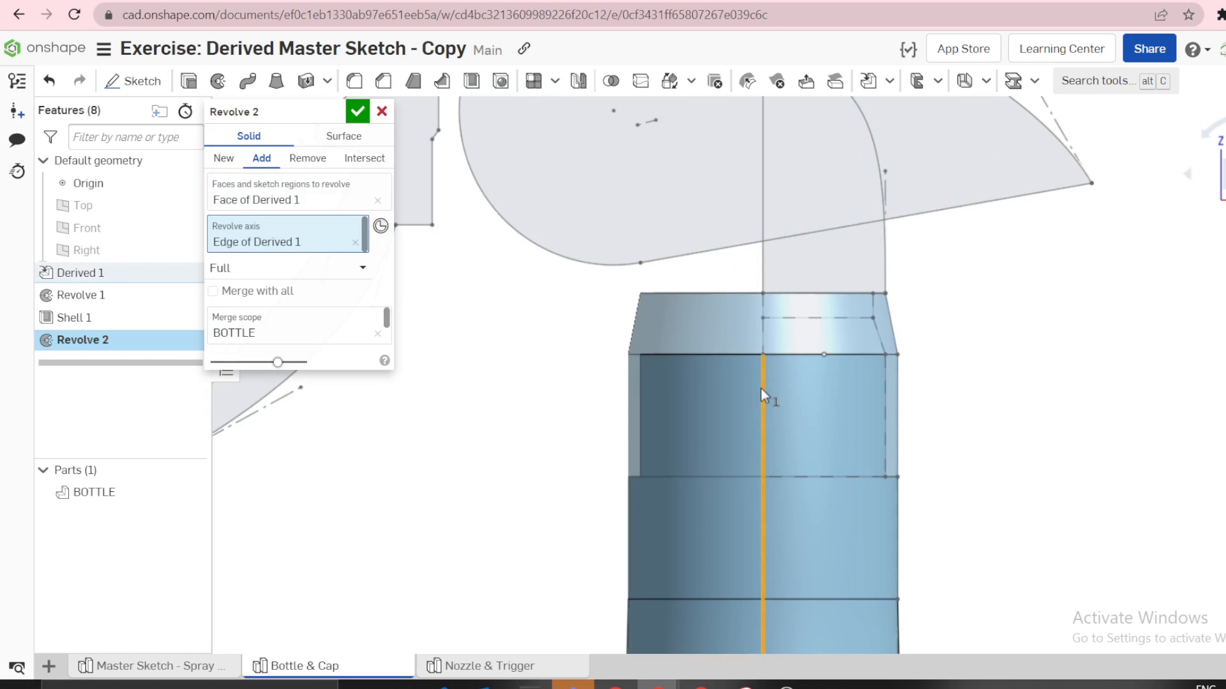
click(357, 111)
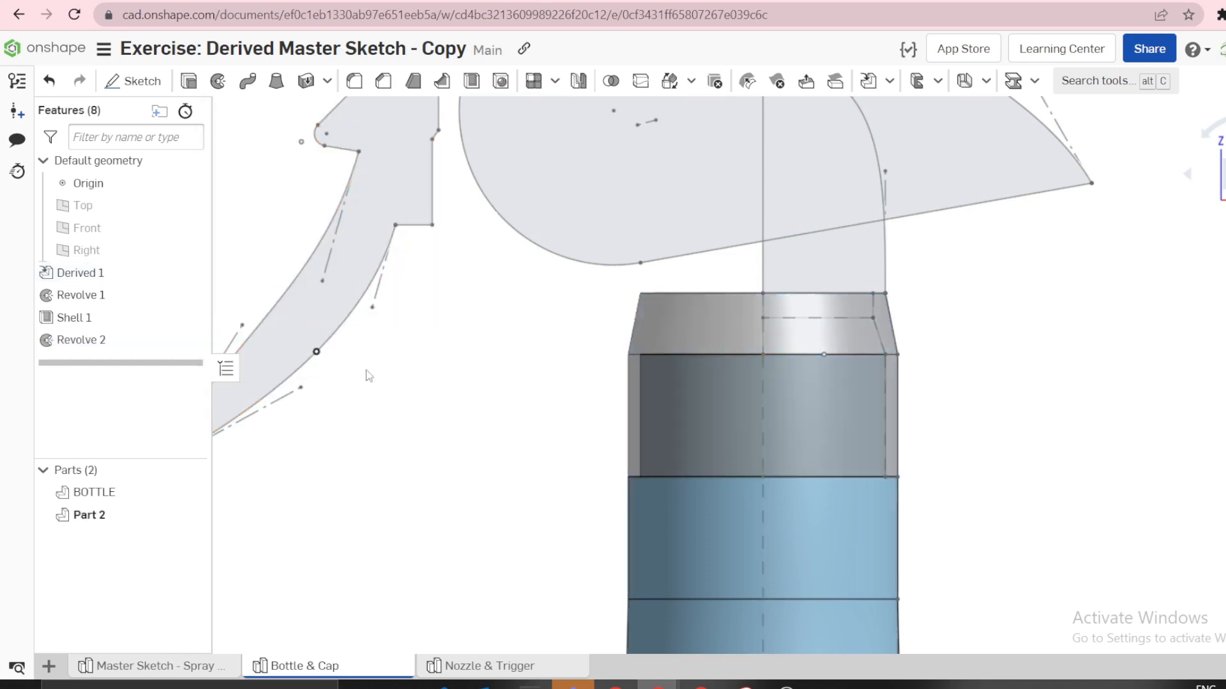
Rename the revolved part on the bottle neck as CAP
right_click(117, 522)
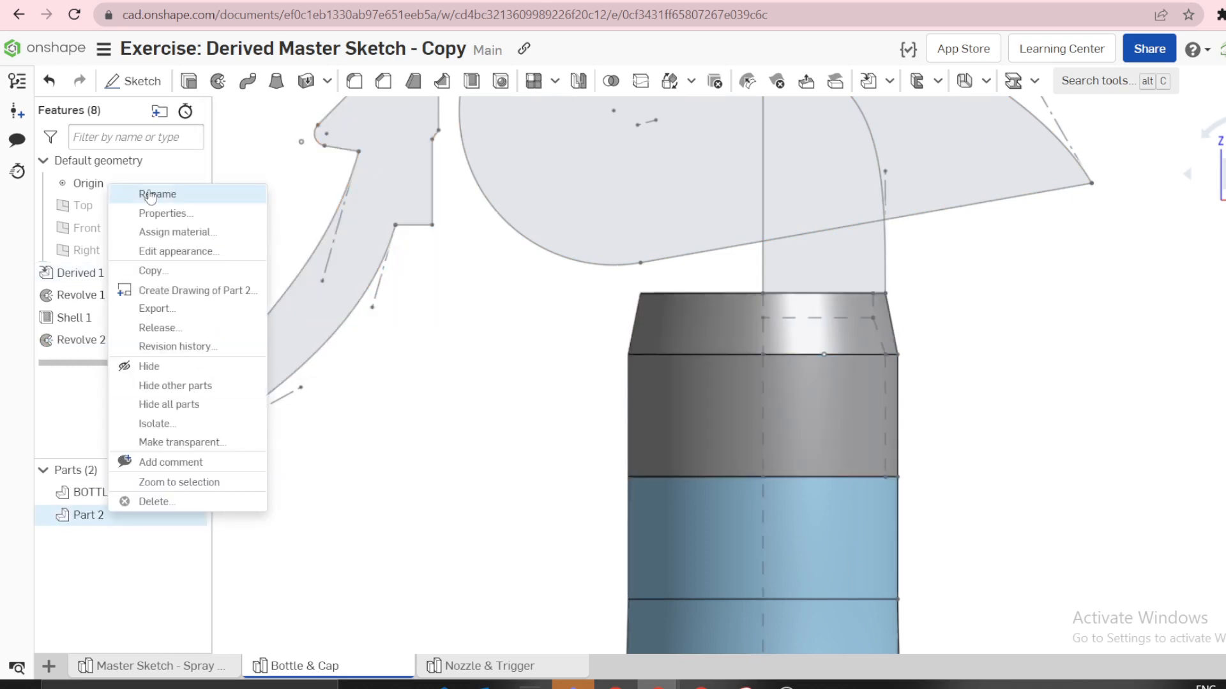
click(184, 195)
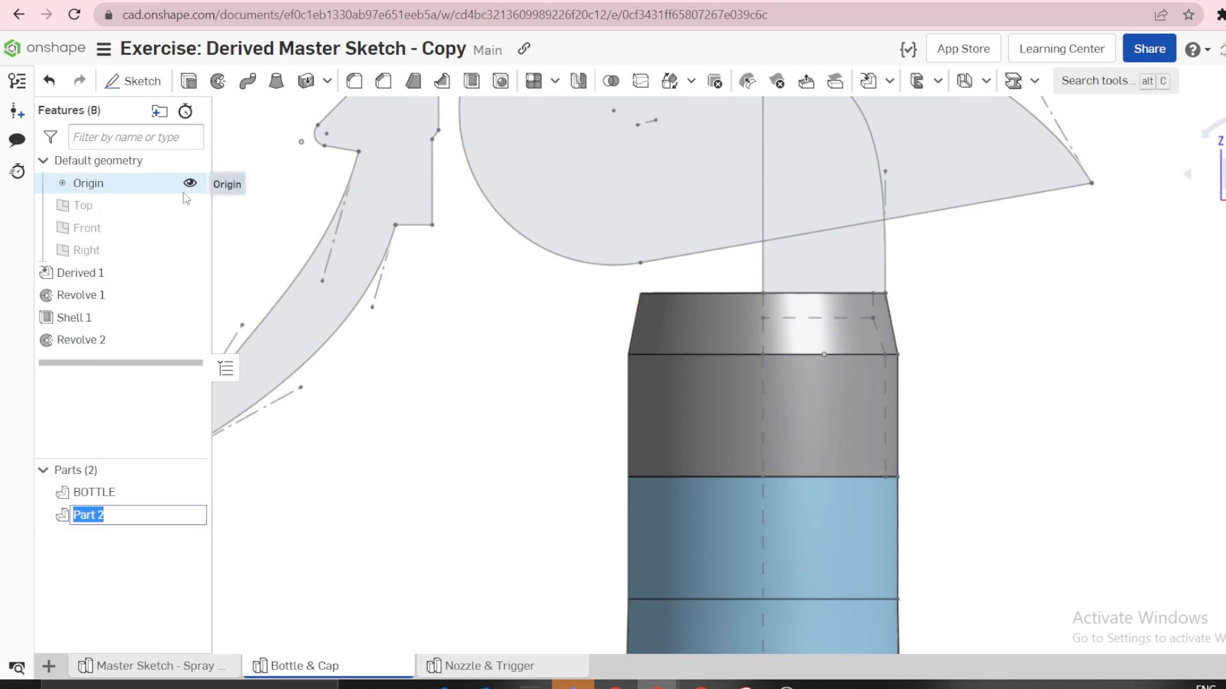
text(CAP)
key(Return)
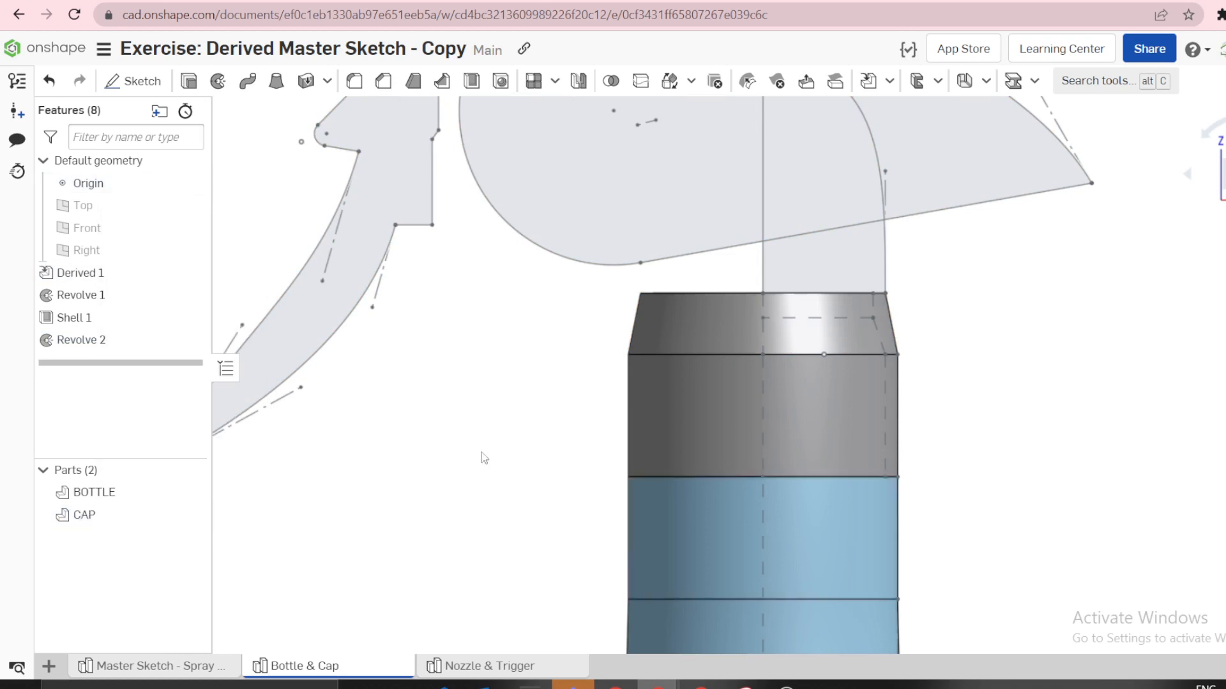
Create a version of the document from Main named V1
scroll(529, 354, down, 5)
right_drag(587, 274, 591, 357)
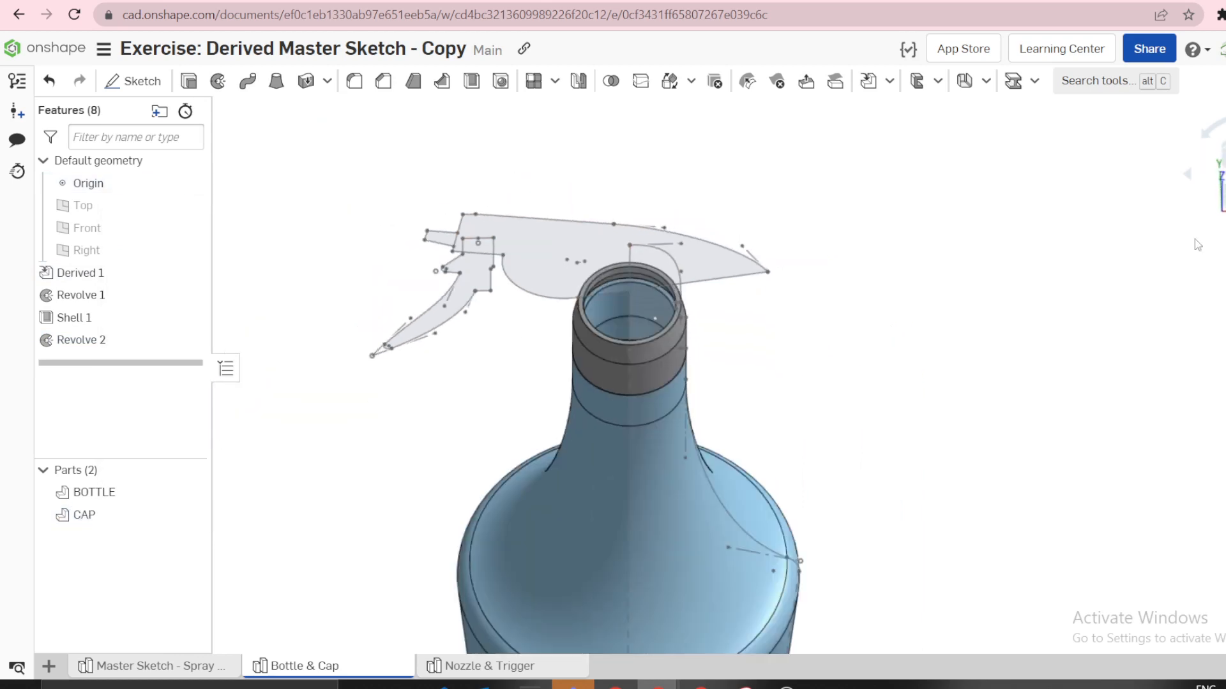
click(1224, 185)
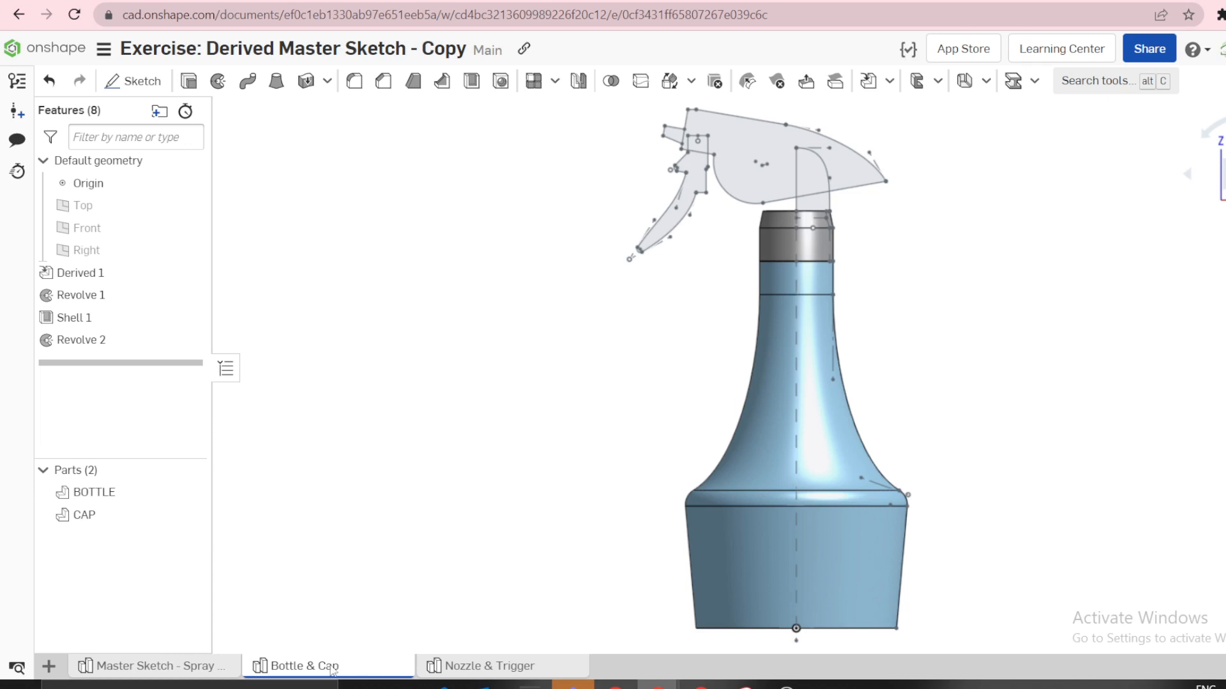
mouse_move(333, 669)
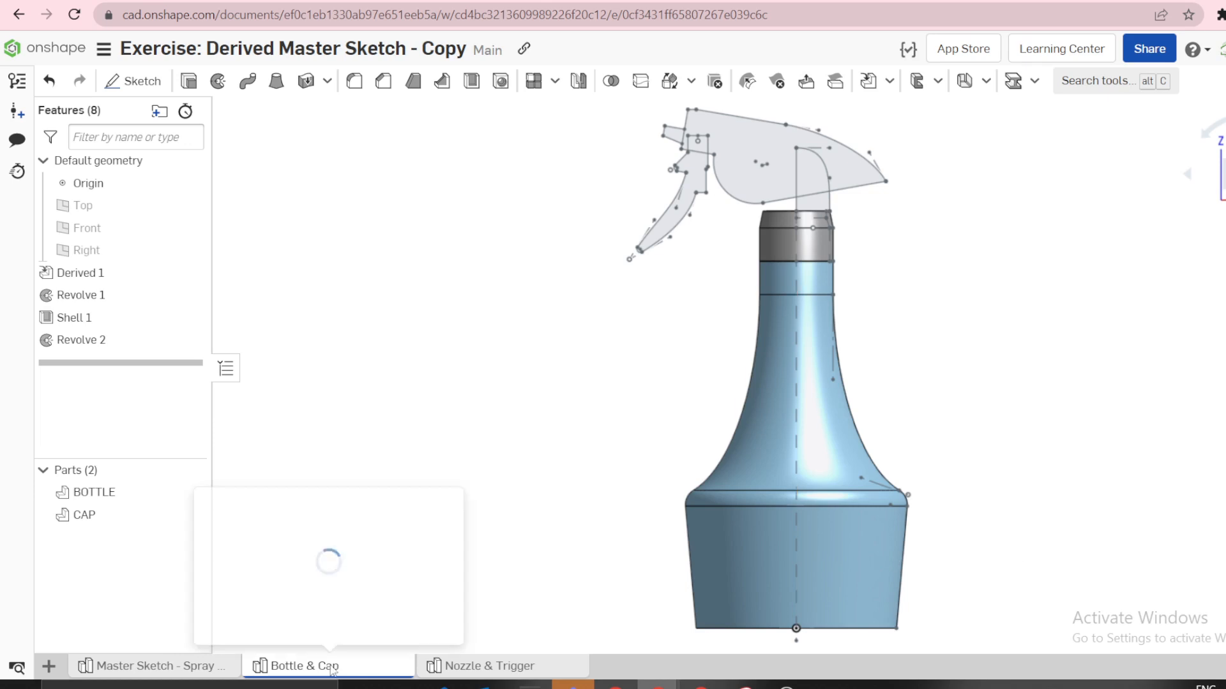
click(17, 113)
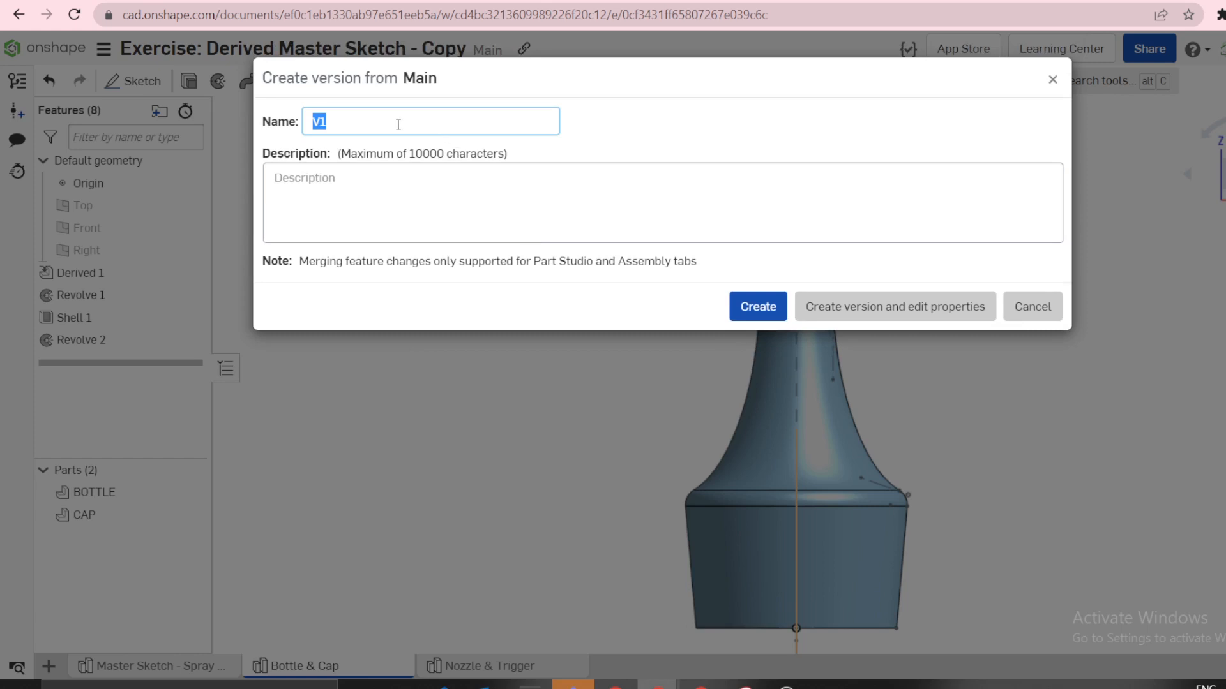
click(338, 193)
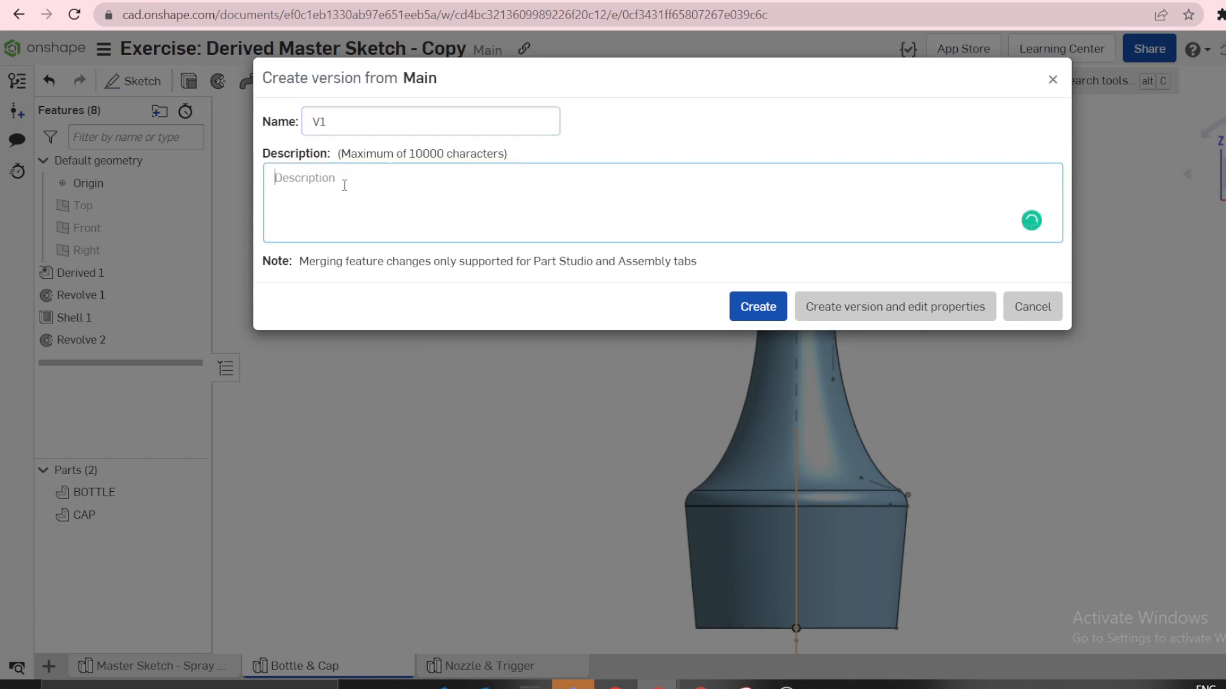
click(770, 305)
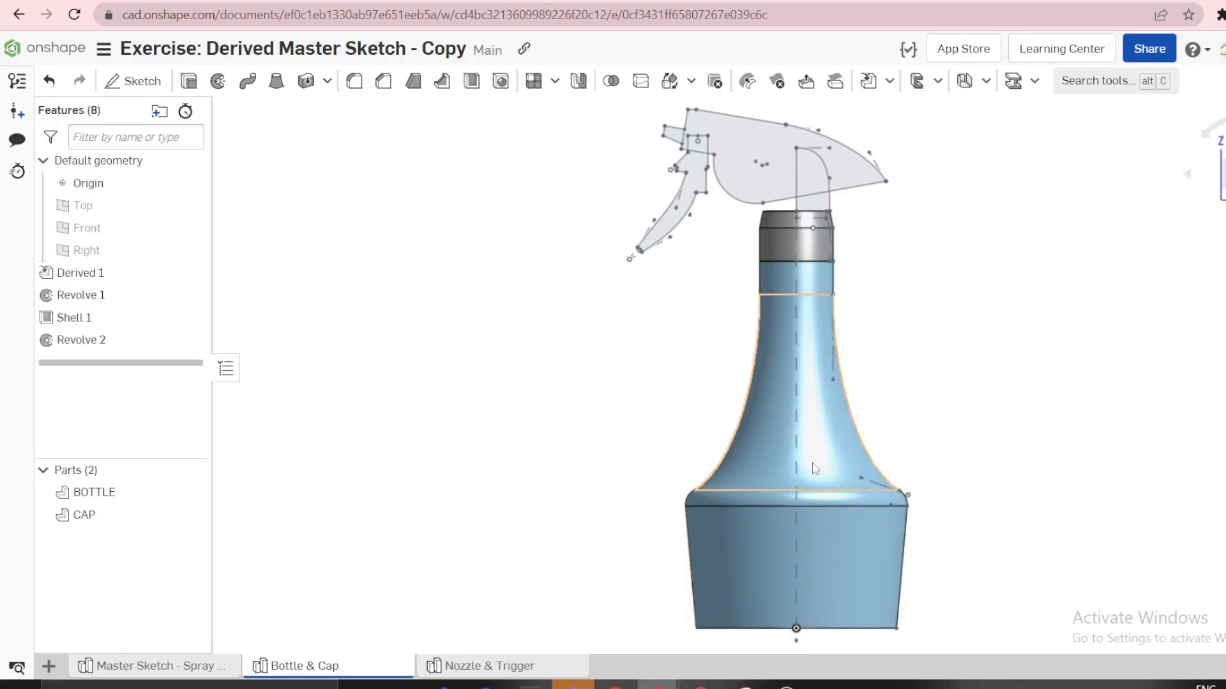
Create a new part studio after Bottle & Cap and return to the Master Sketch - Spray Bottle part studio
click(48, 666)
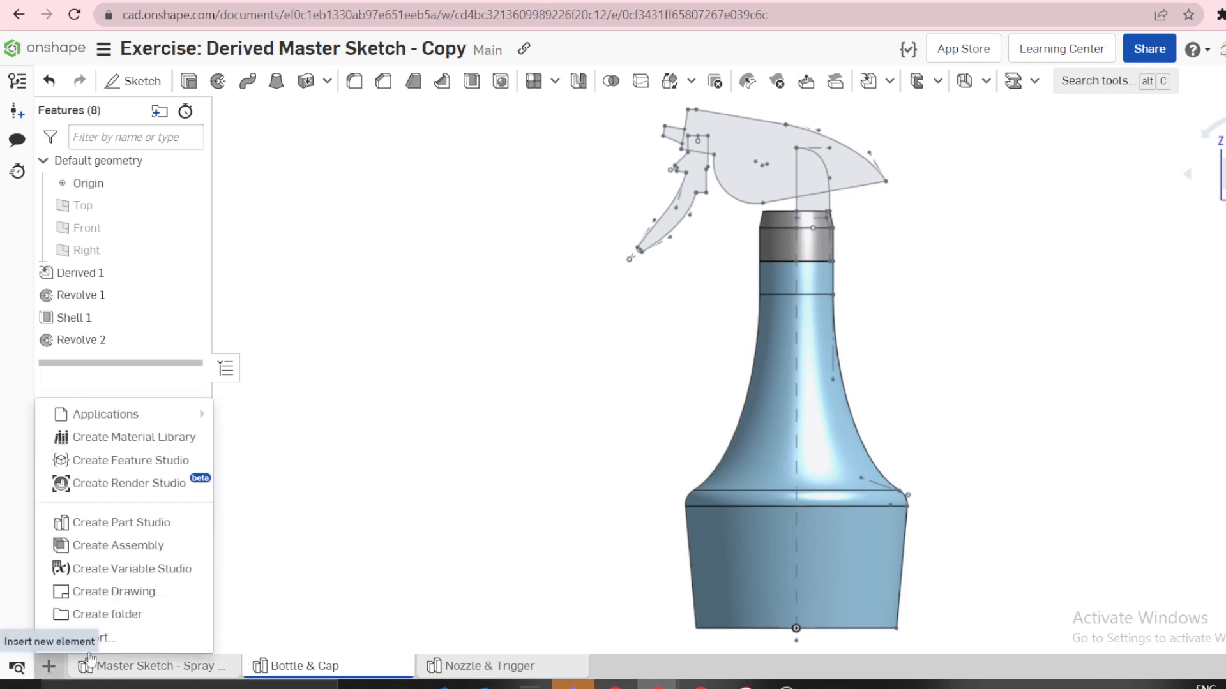
click(281, 610)
click(48, 666)
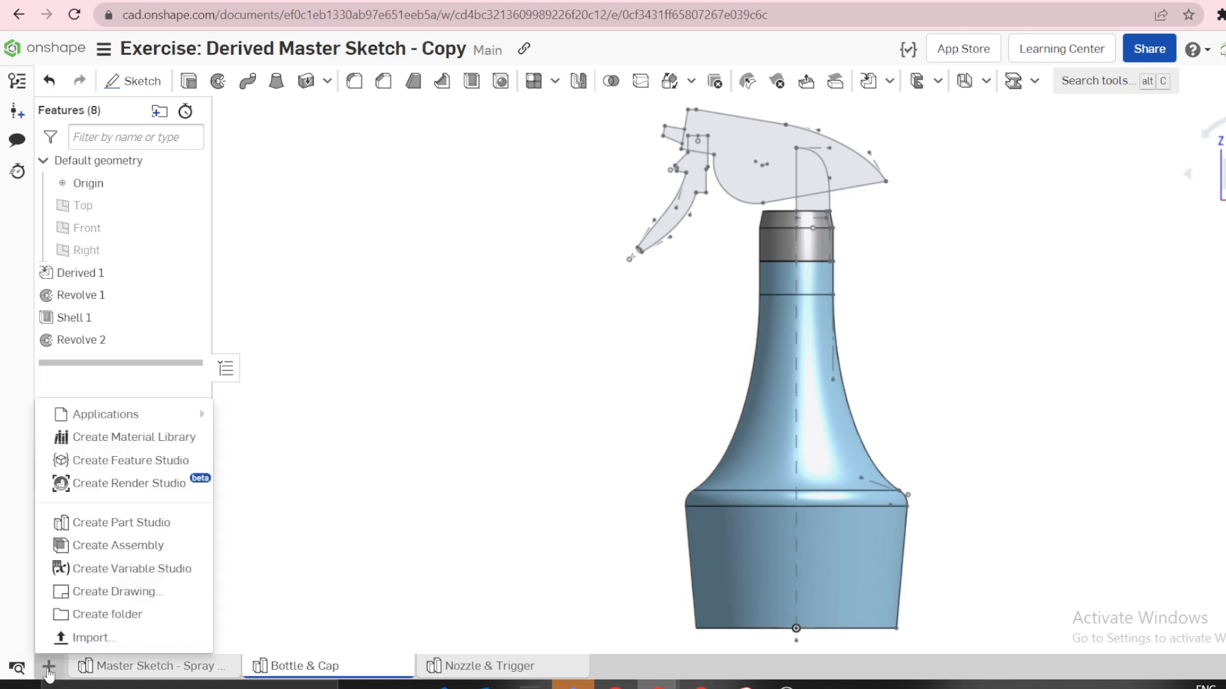
click(129, 529)
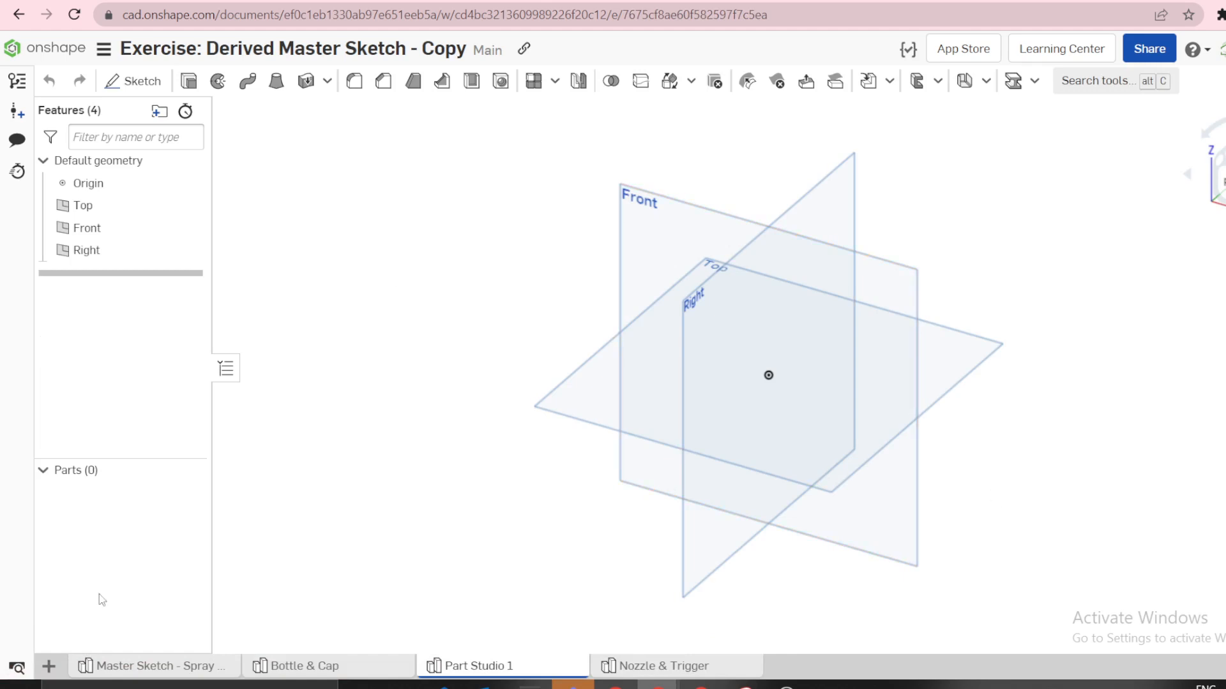
click(114, 666)
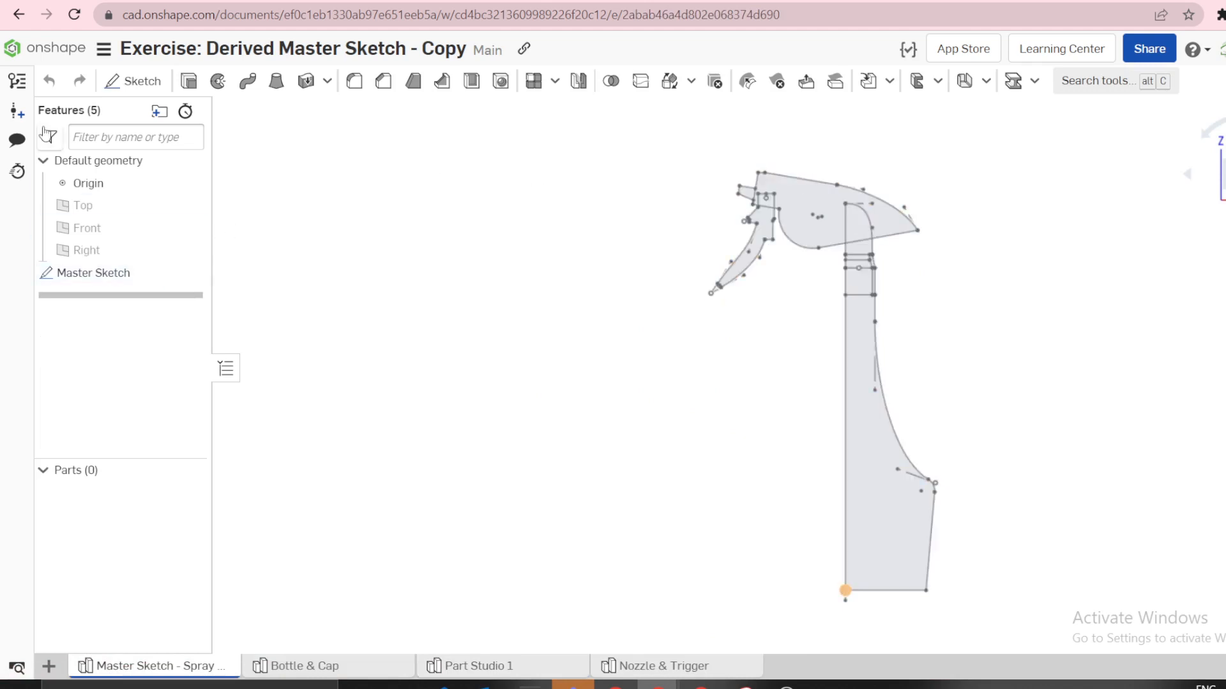
Review the document's version history alongside the Bottle & Cap part studio, and open Part Studio 1
click(21, 85)
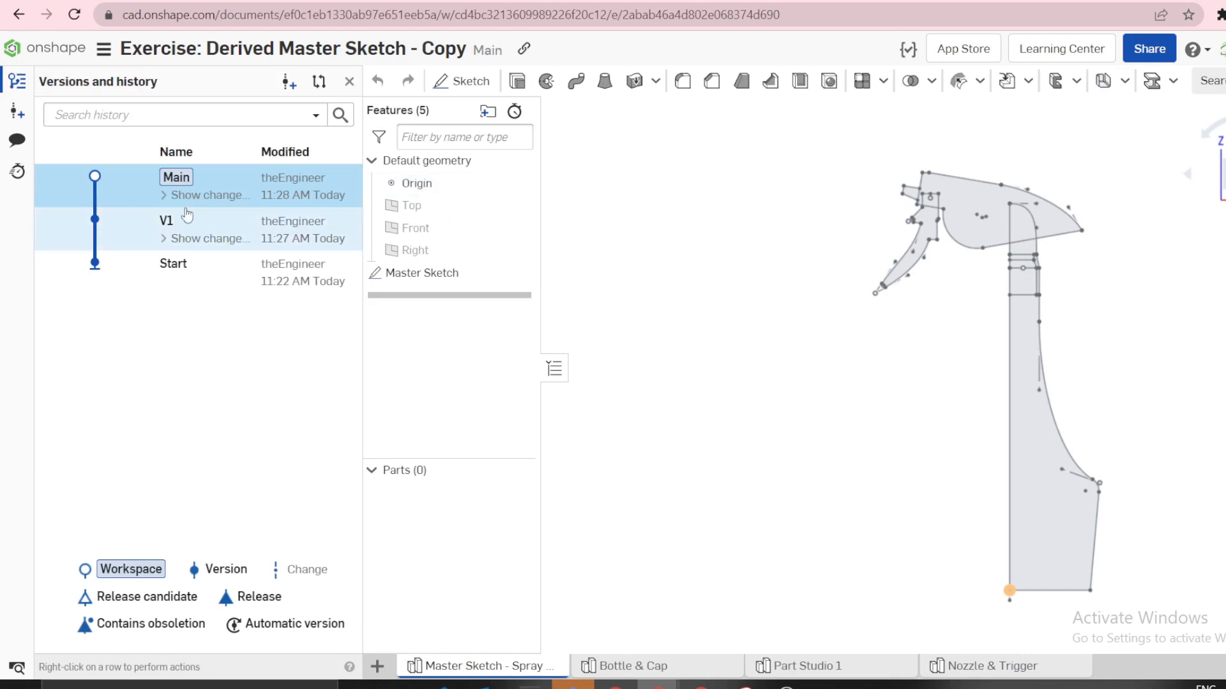
click(631, 667)
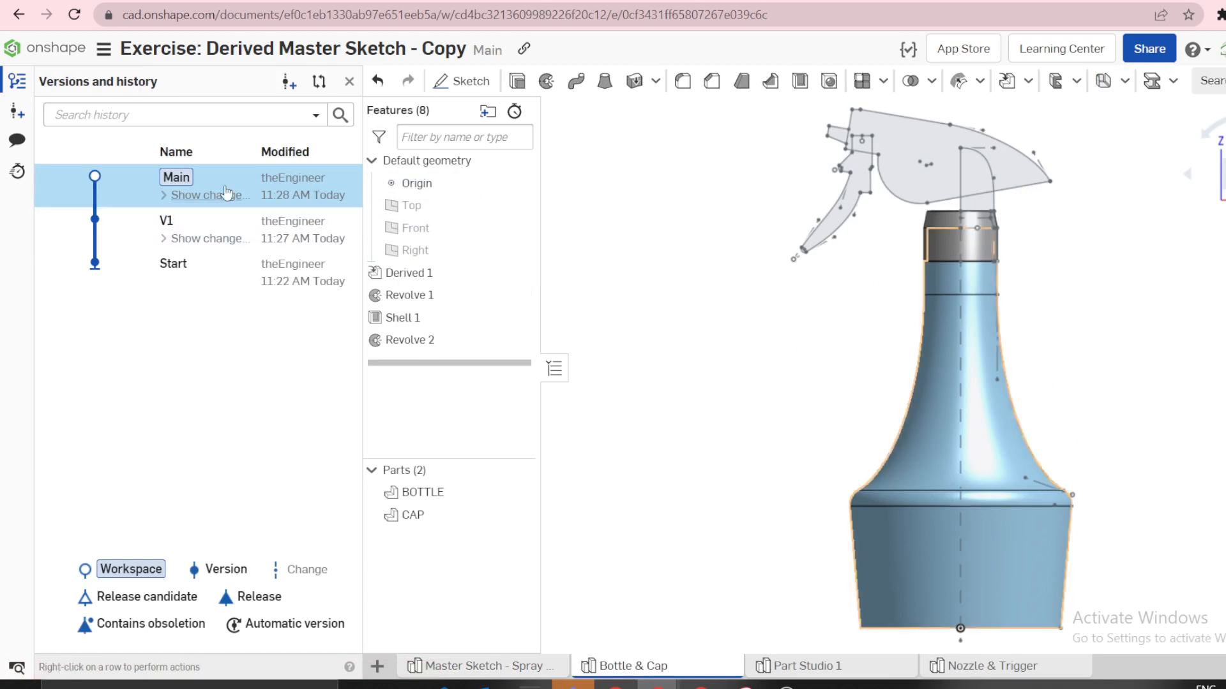
click(823, 670)
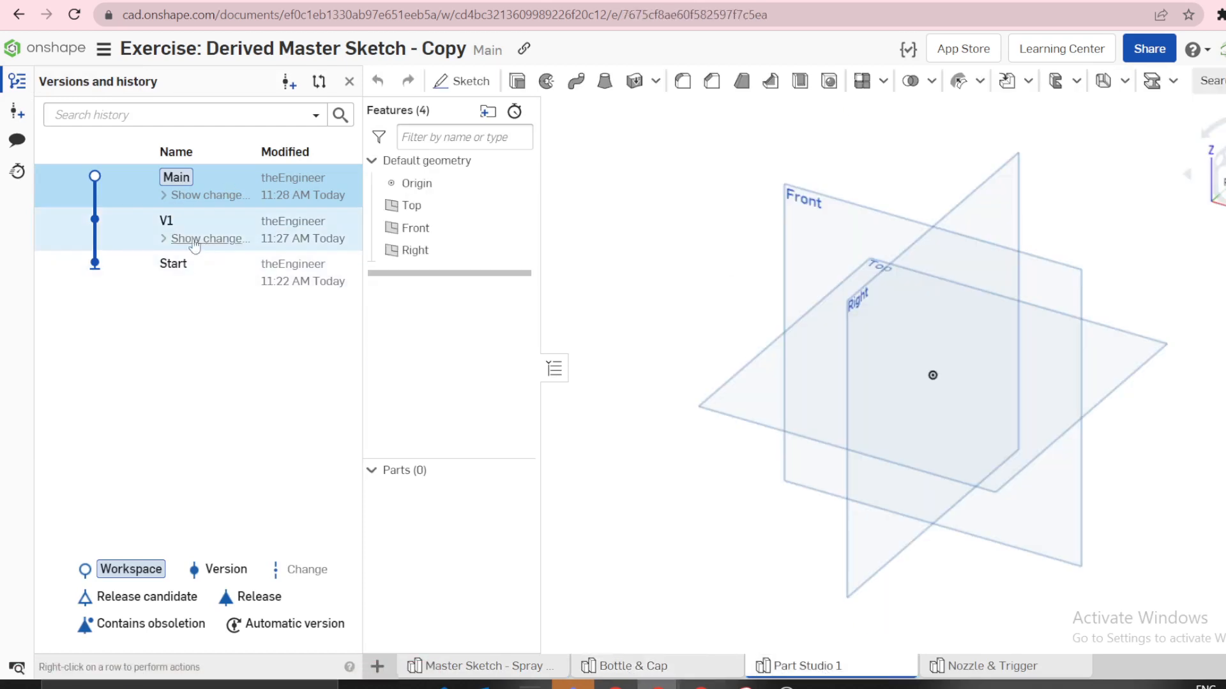
click(349, 81)
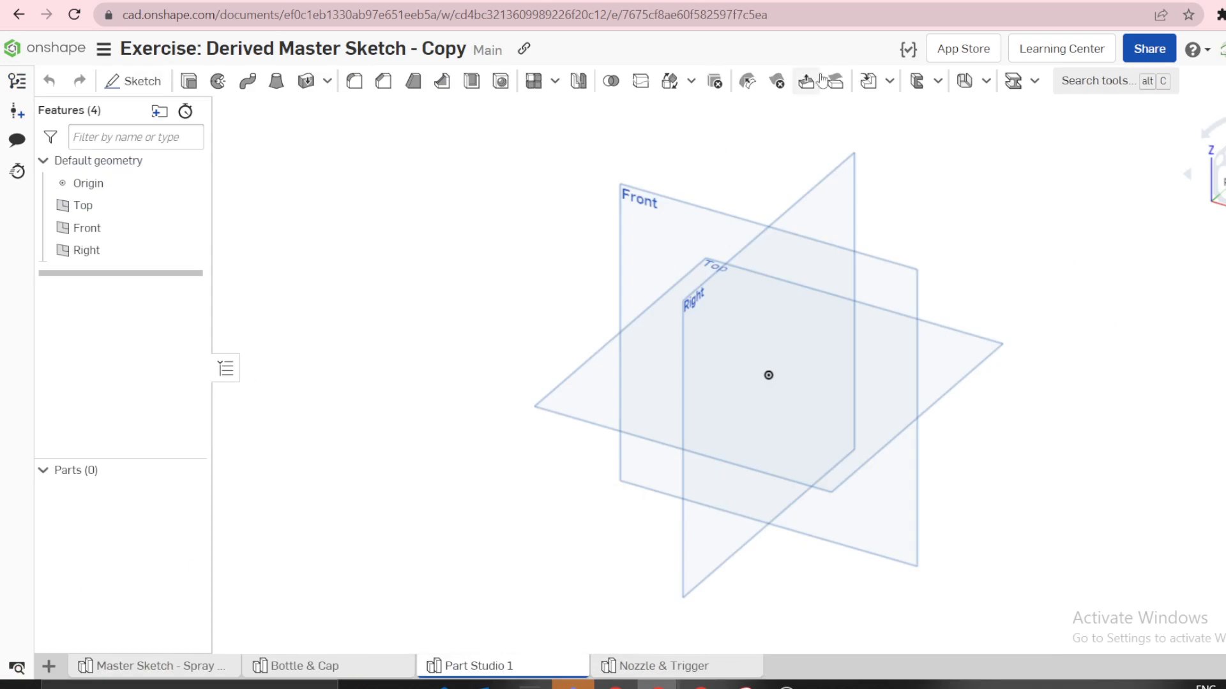
Derive the Master Sketch from version V1 of the Master Sketch - Spray Bottle part studio into Part Studio 1
click(863, 83)
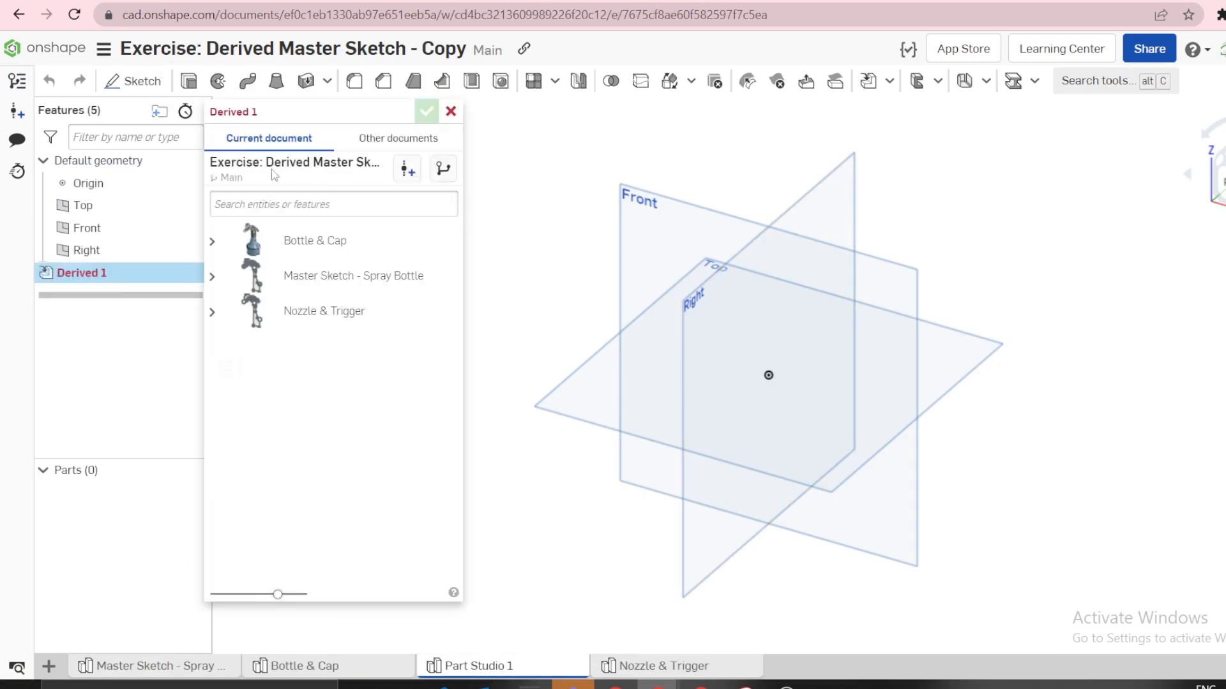
click(213, 279)
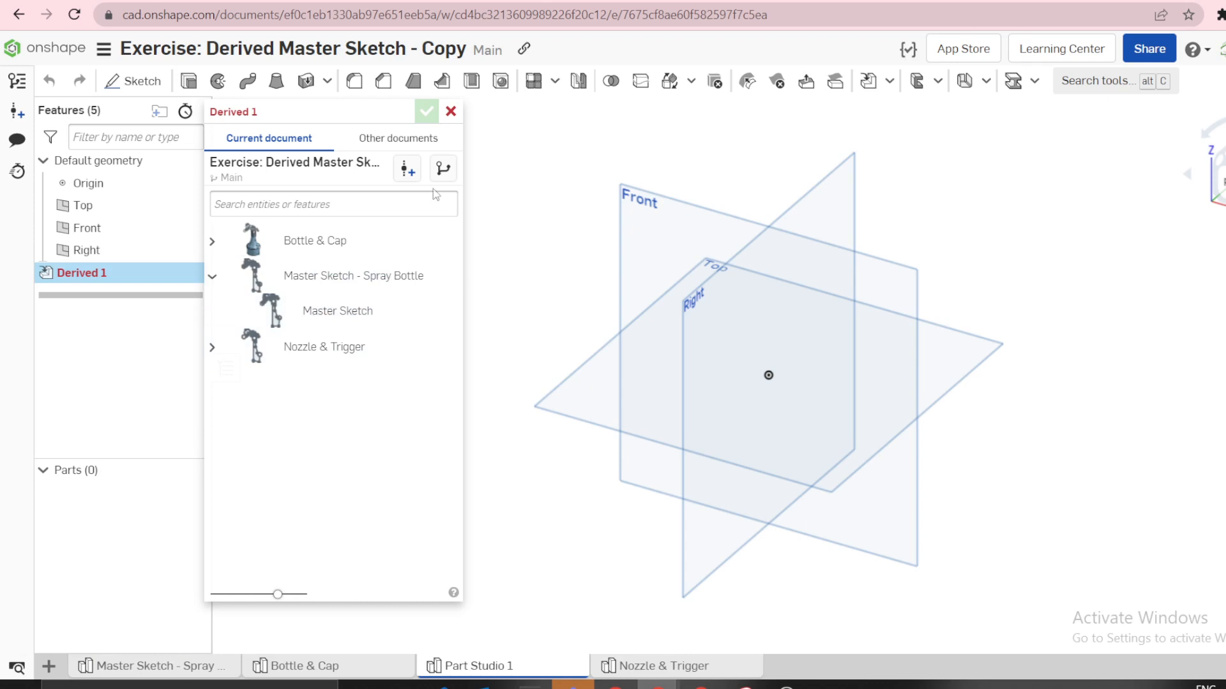
click(441, 169)
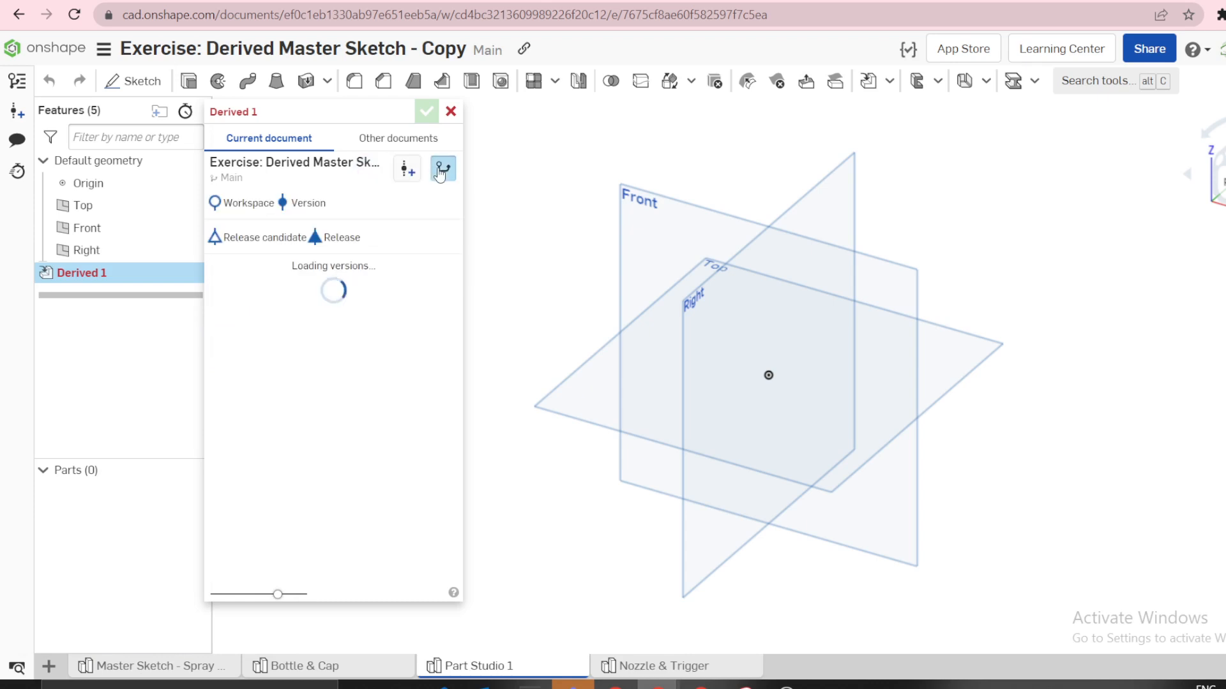
click(329, 304)
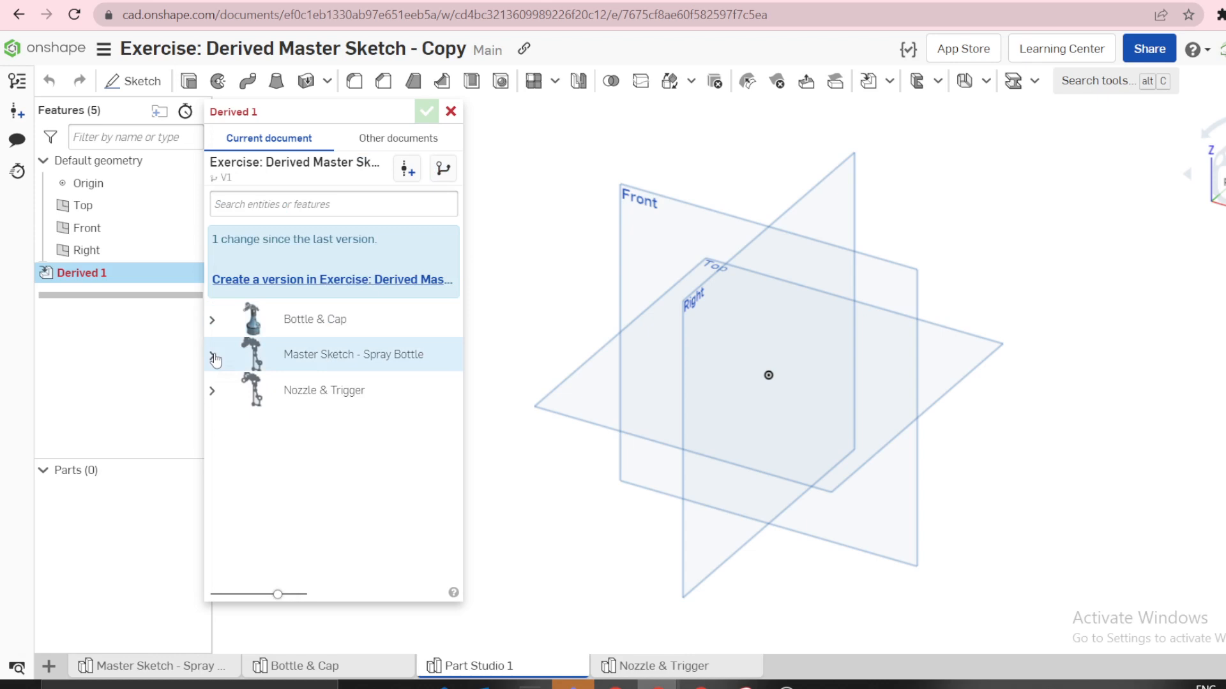
click(214, 356)
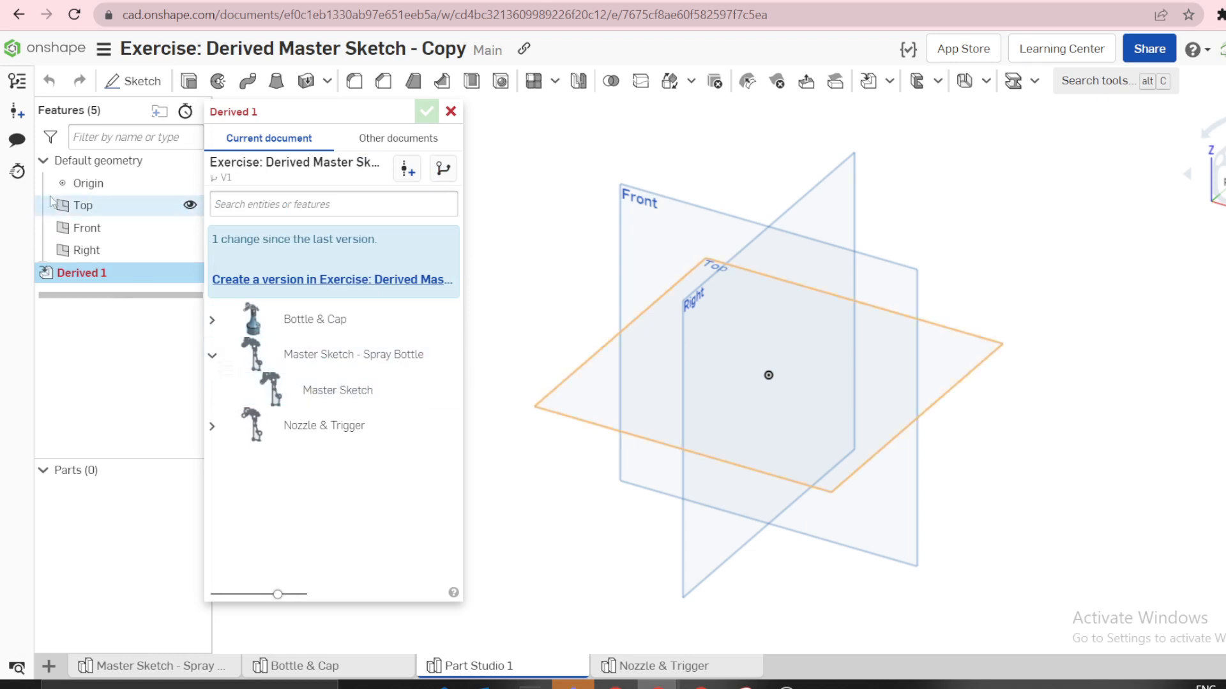
click(327, 399)
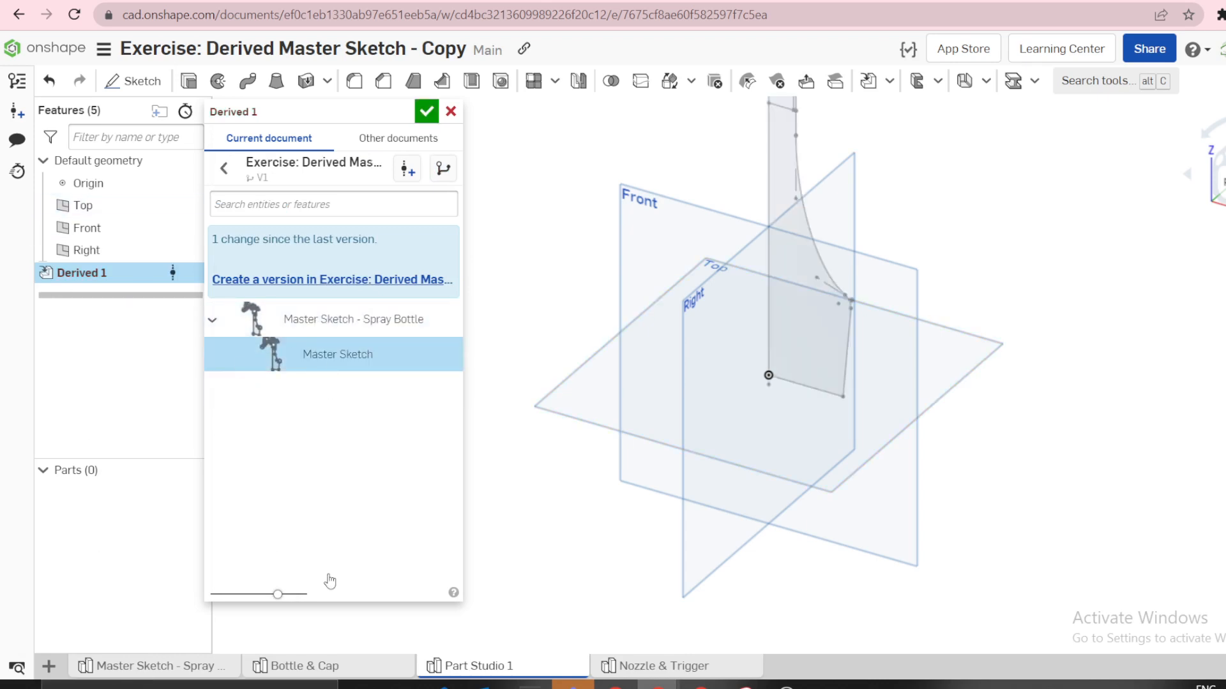
click(426, 111)
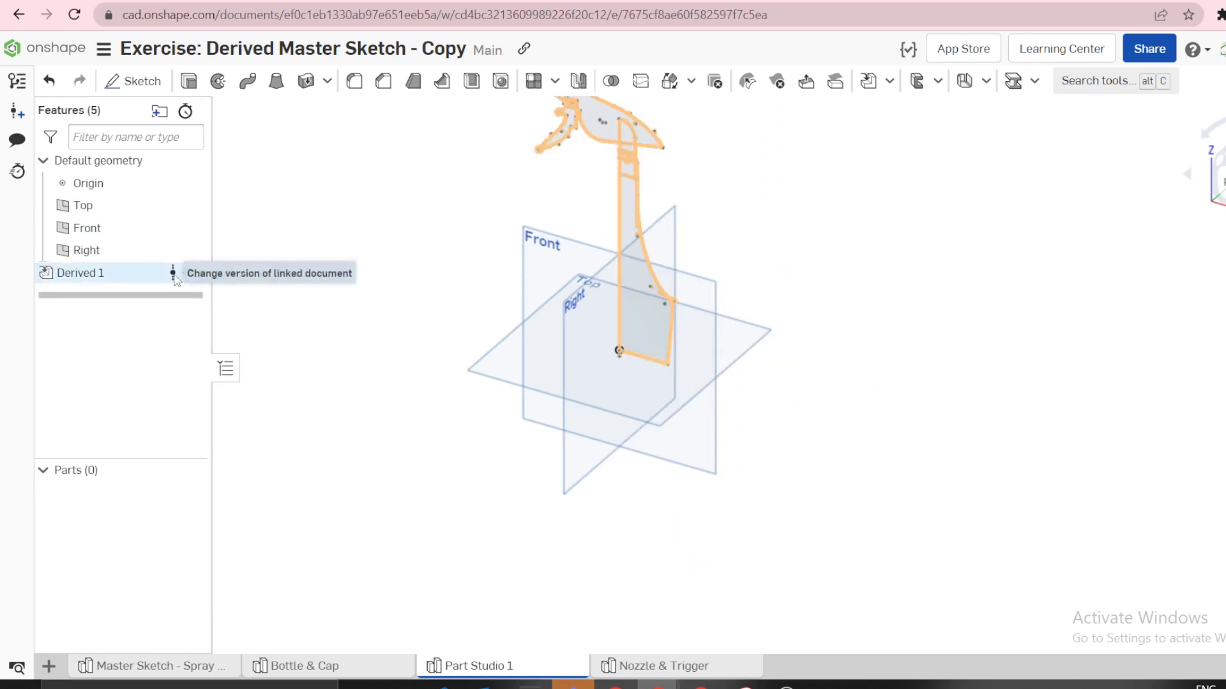
scroll(611, 119, up, 4)
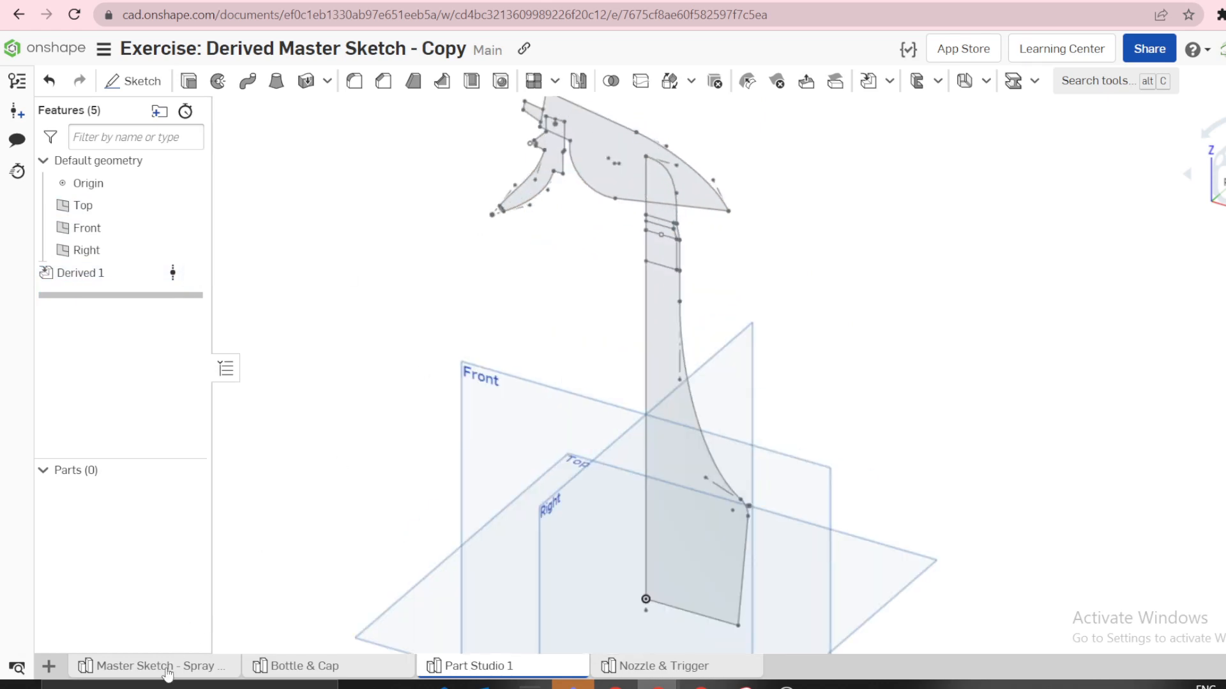
From the Master Sketch part studio, examine the individual changes recorded under V1 and Main in the version history
click(167, 666)
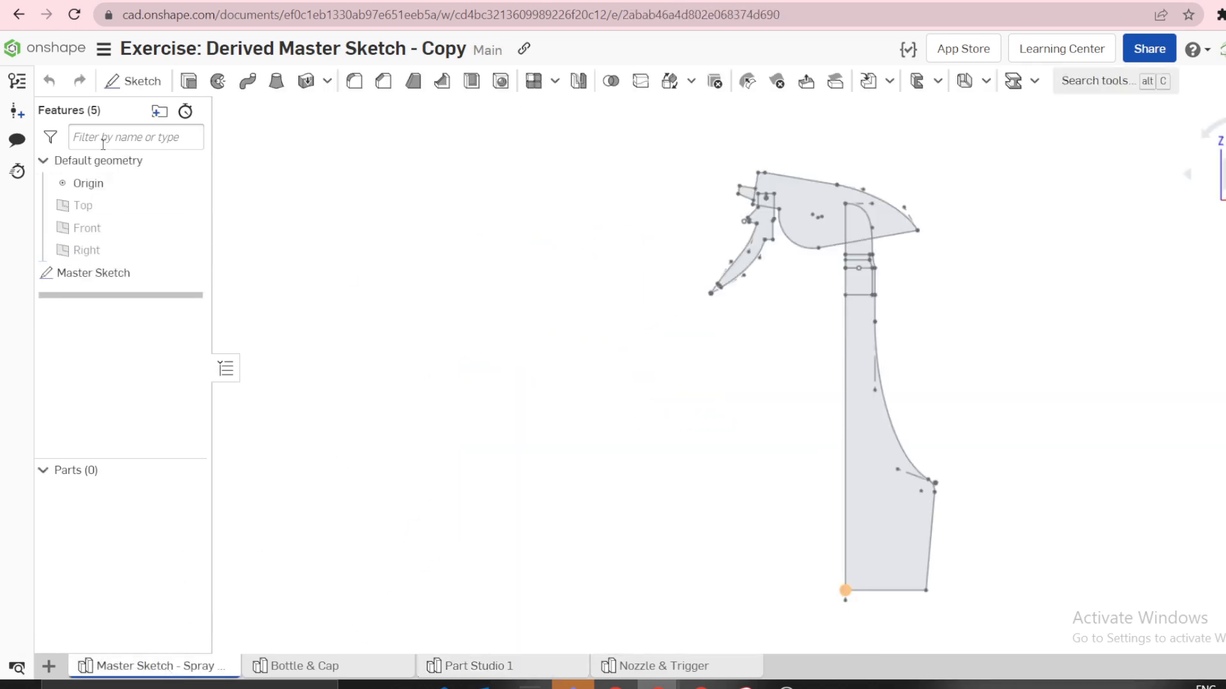
click(17, 81)
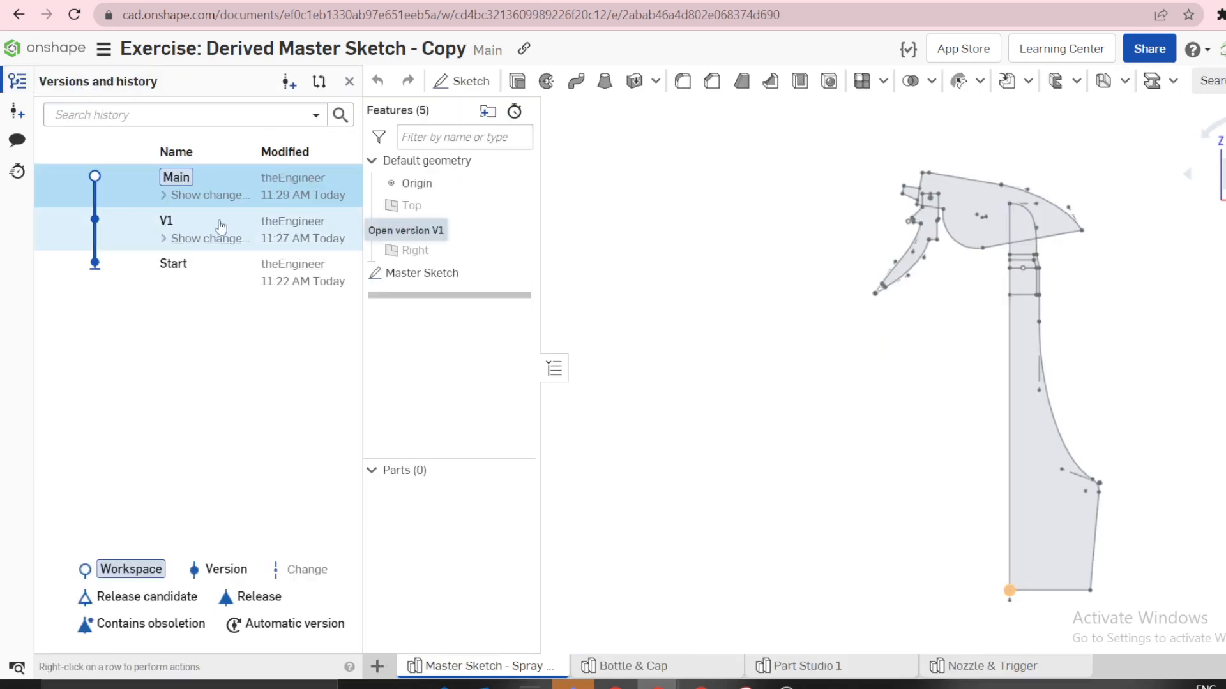
click(164, 245)
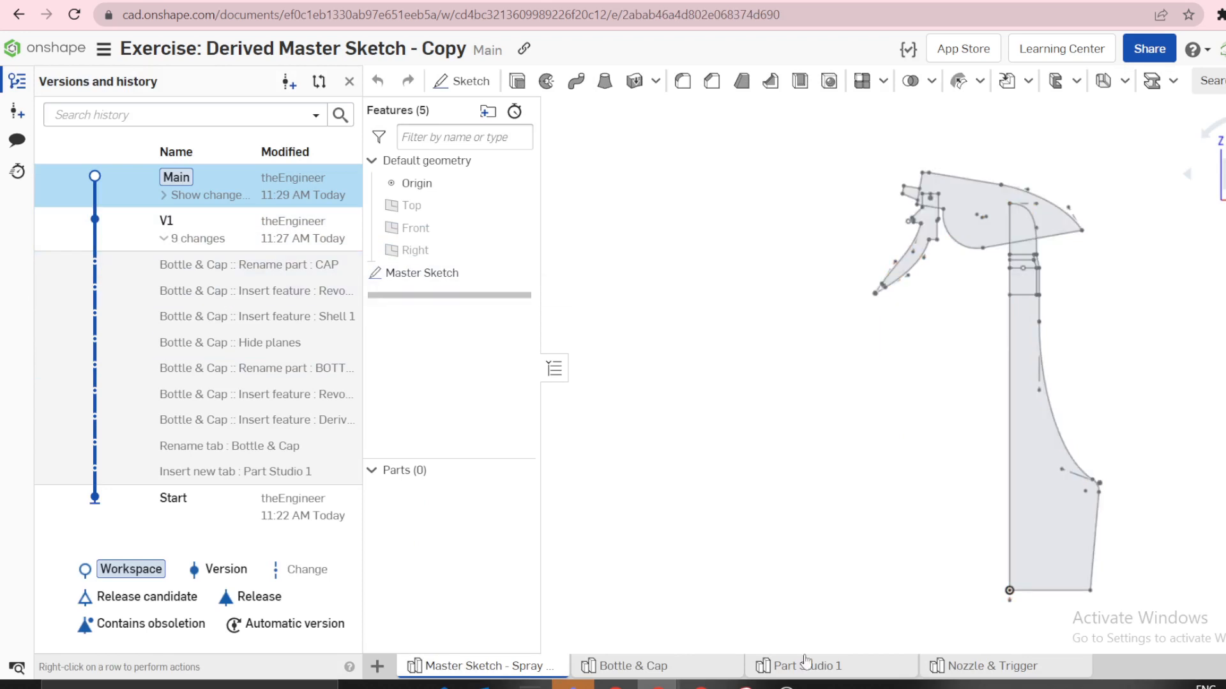
mouse_move(806, 666)
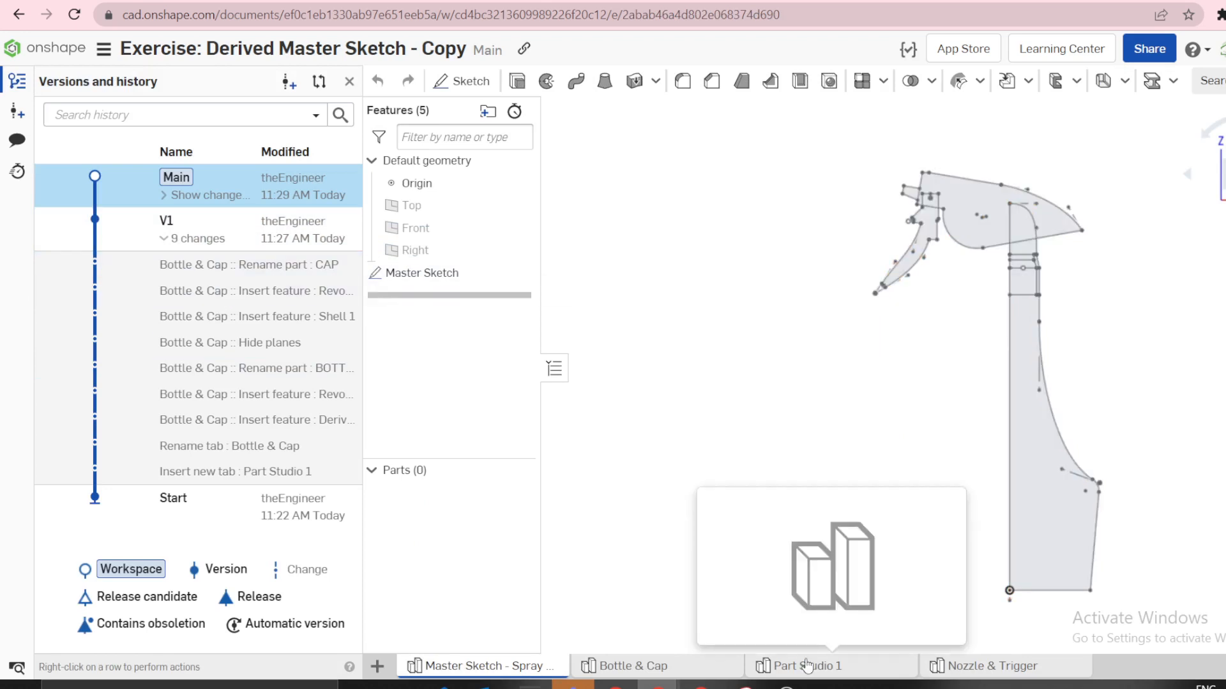
click(163, 195)
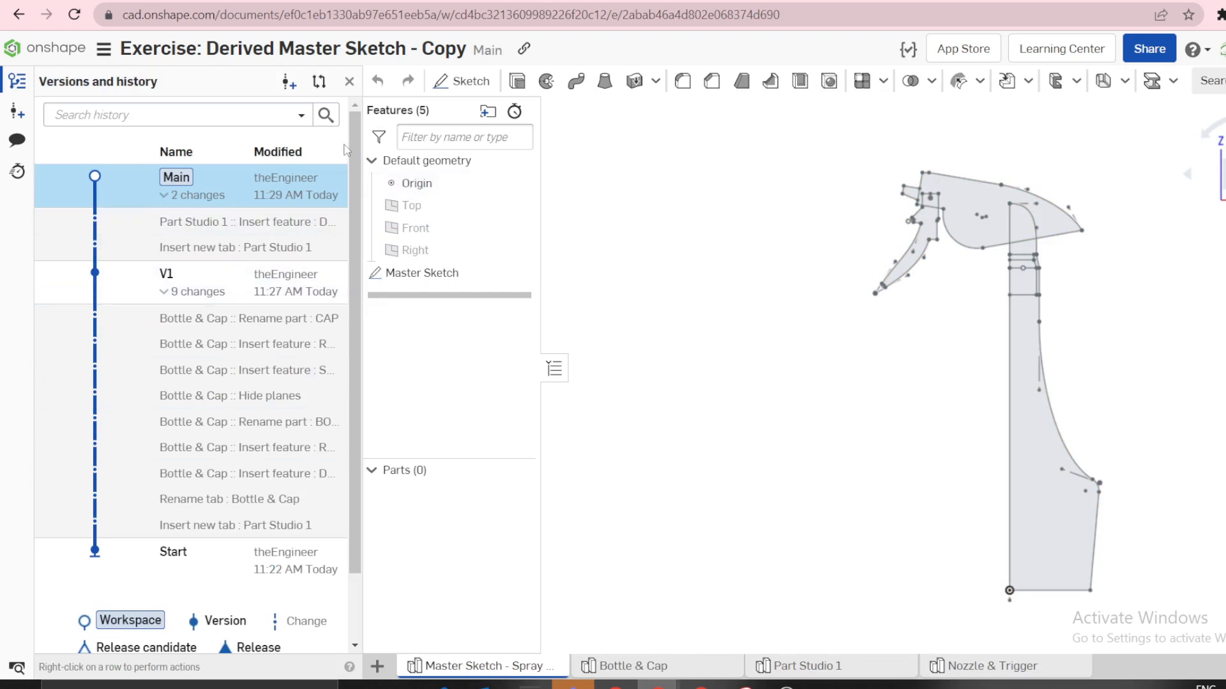
click(349, 81)
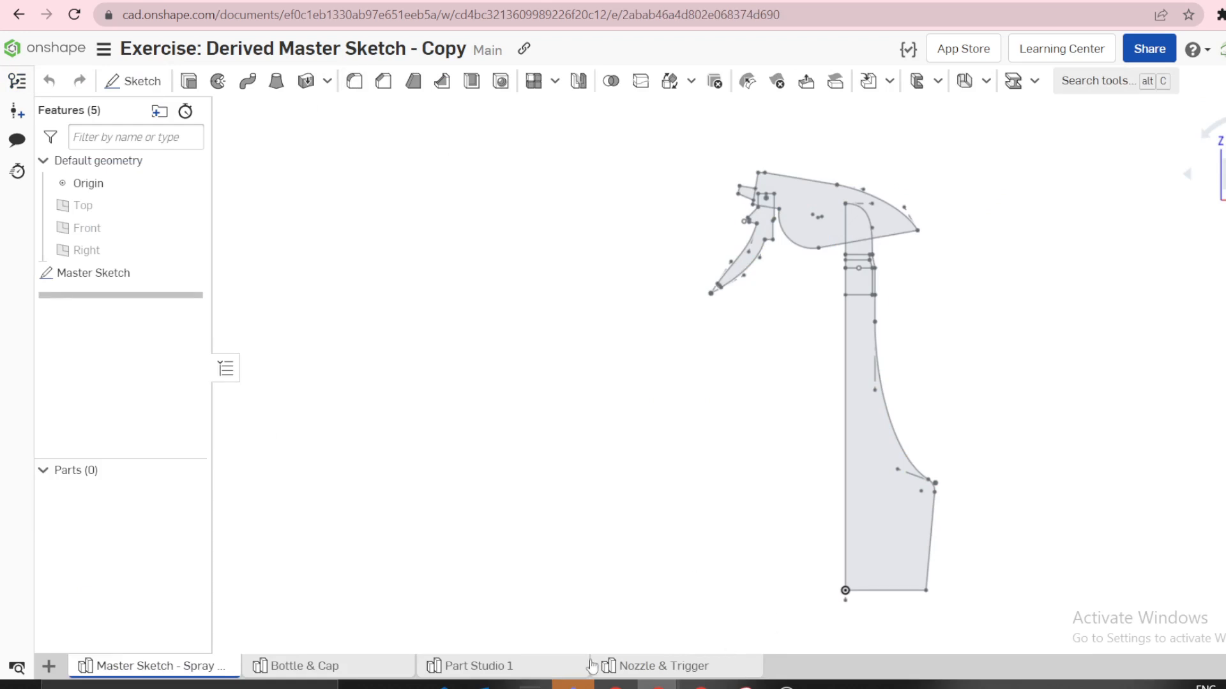
Add the description "has bottle and cap only" to the properties of version V1
click(327, 671)
click(18, 82)
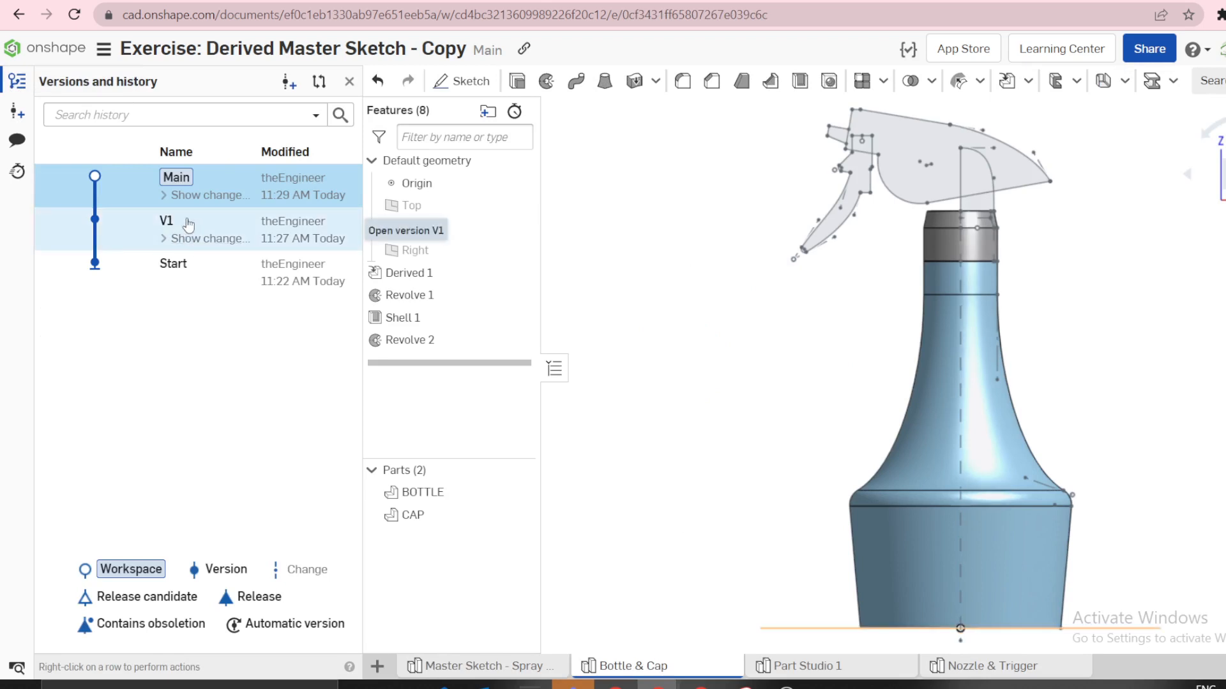
right_click(188, 223)
click(224, 350)
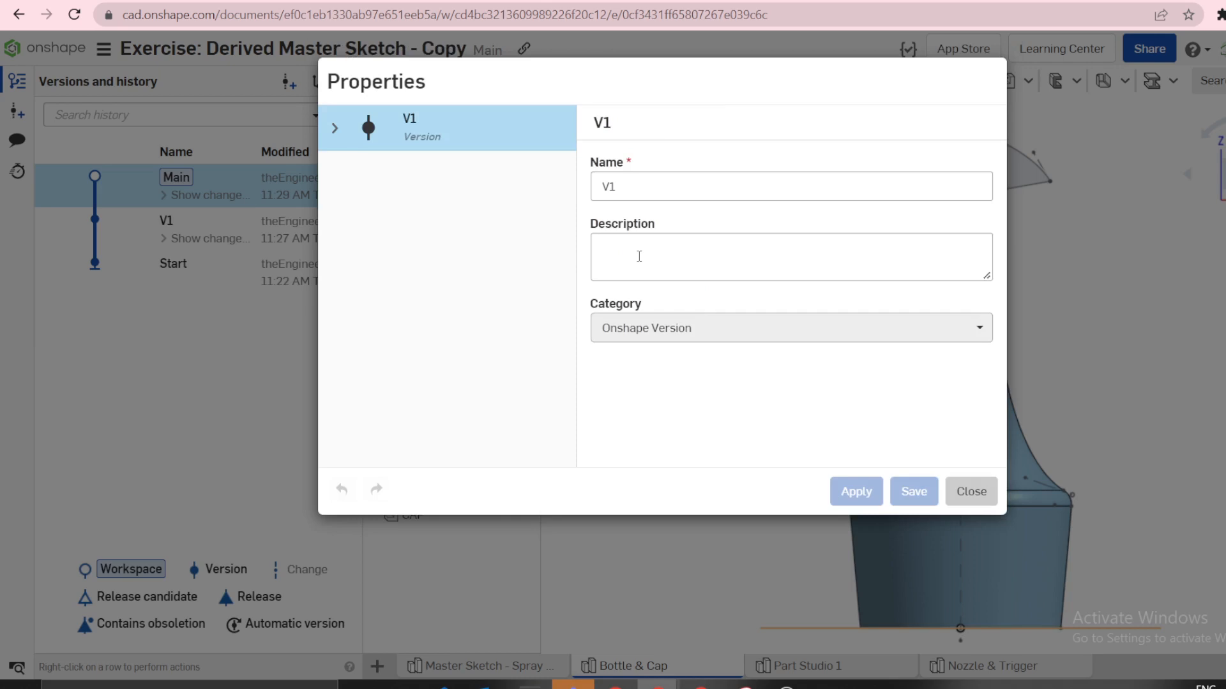
click(638, 258)
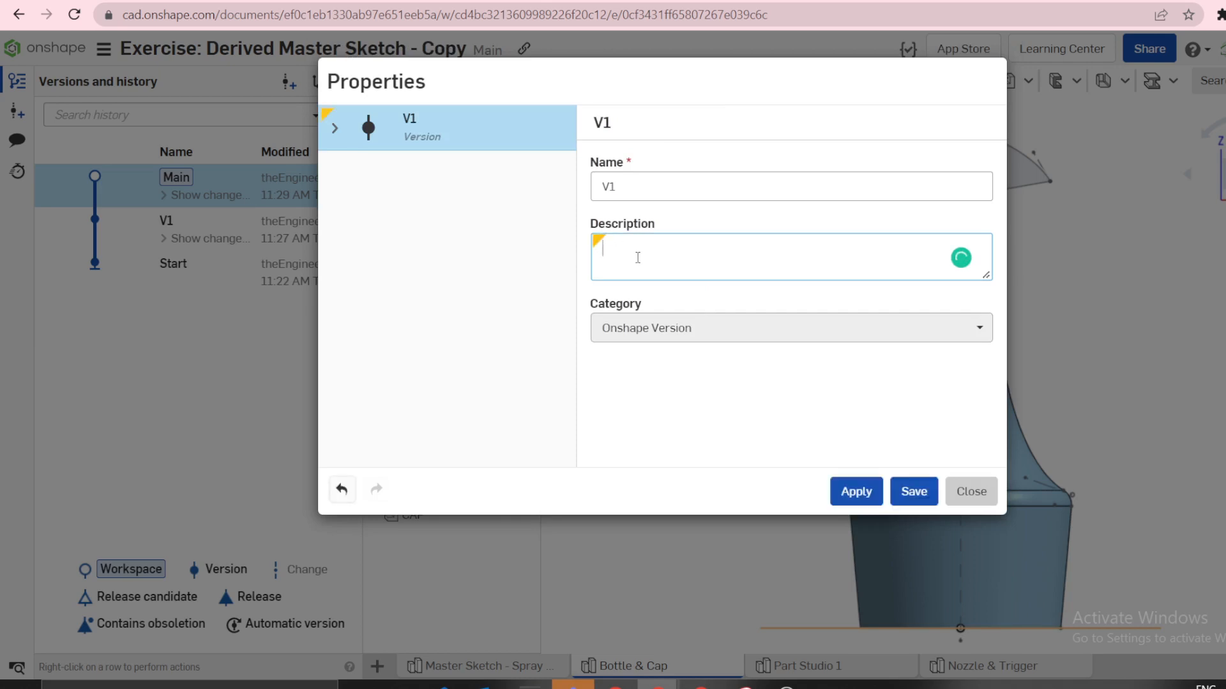
text(has bottle and cap only)
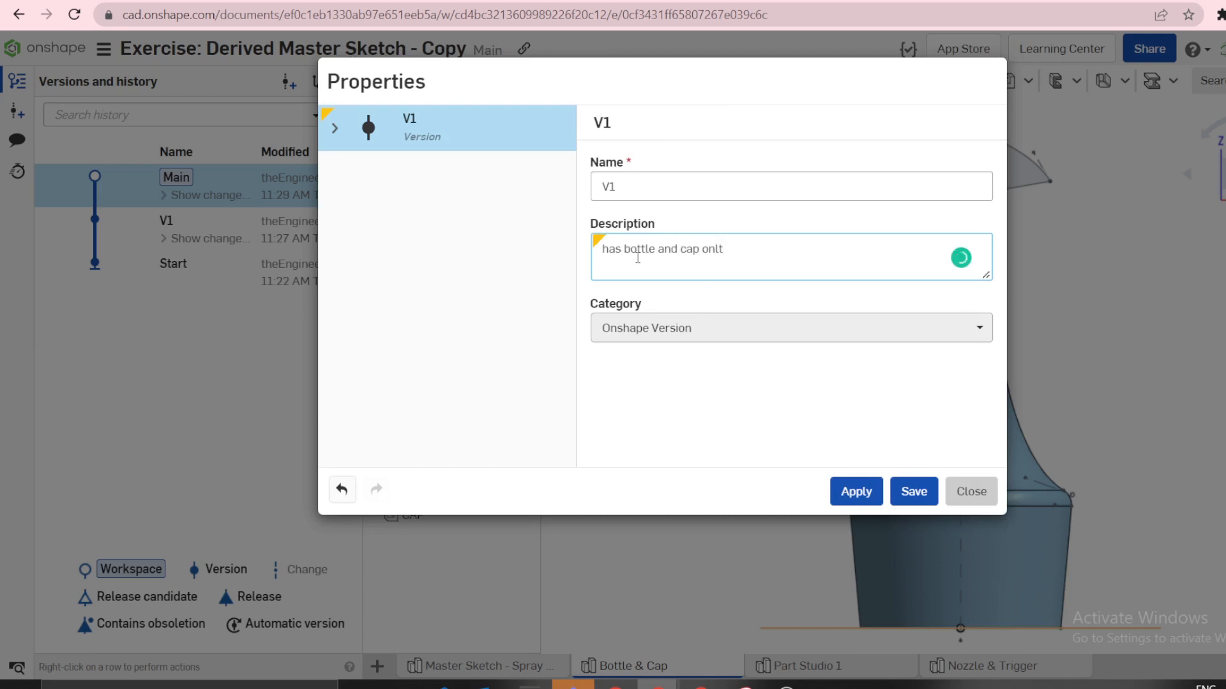
click(855, 491)
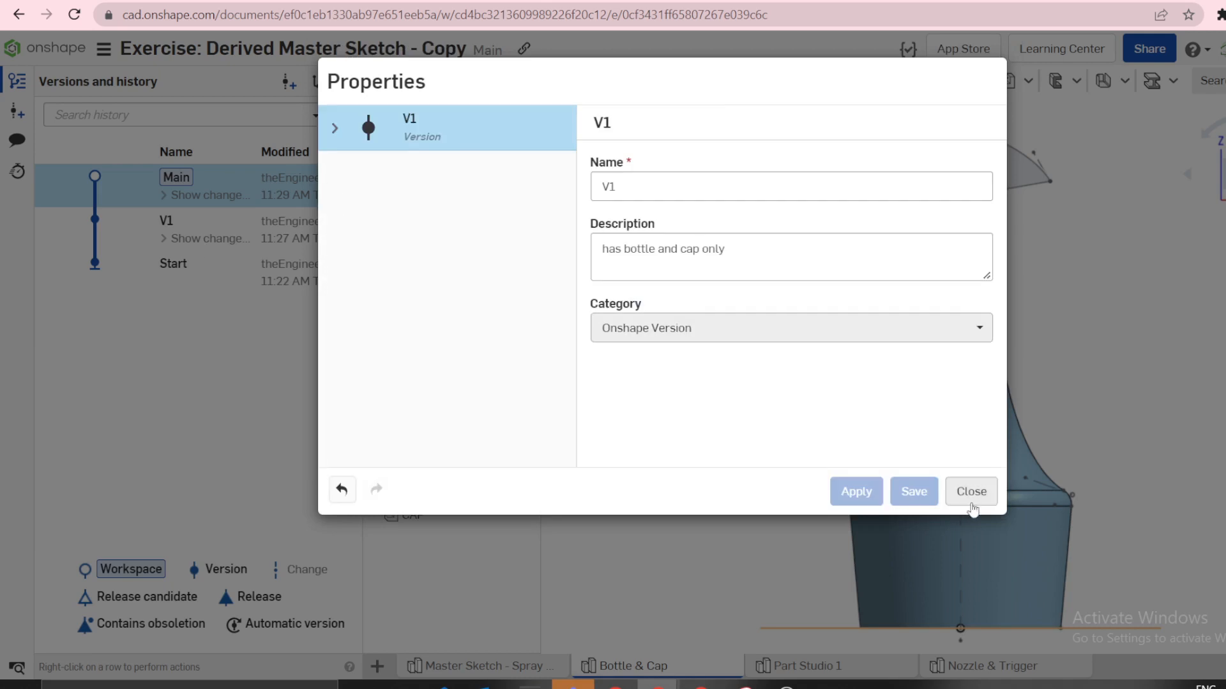
click(971, 493)
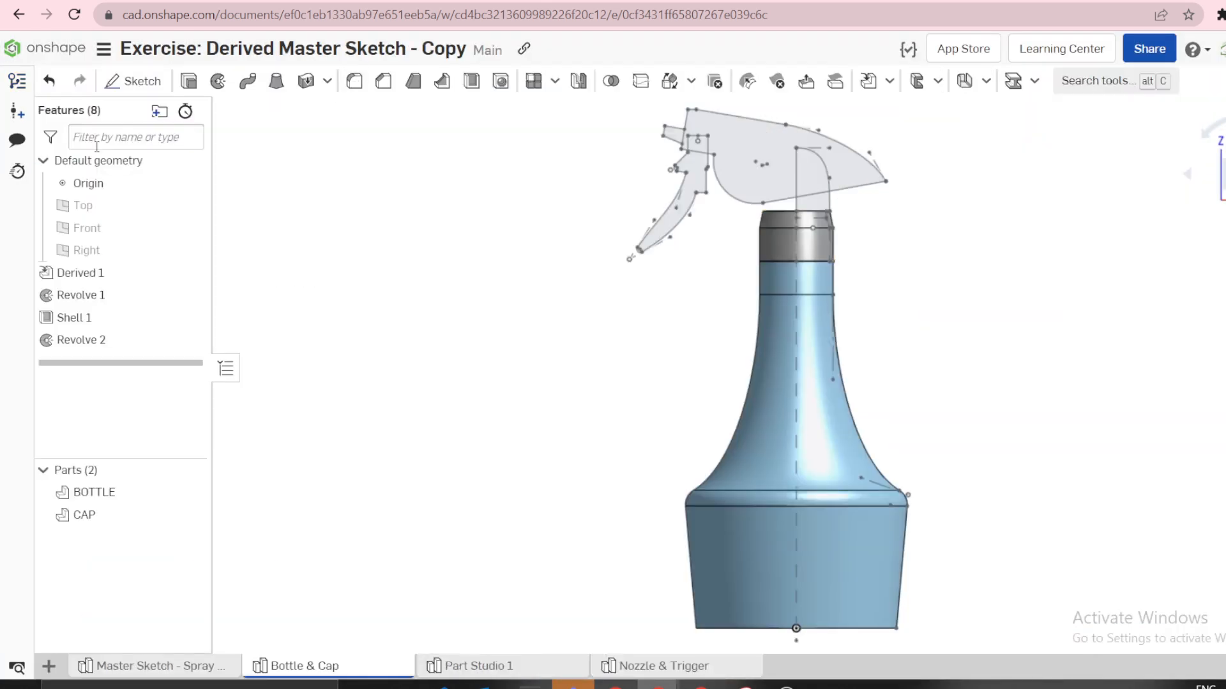
Rename the Part Studio 1 tab as Head
click(494, 667)
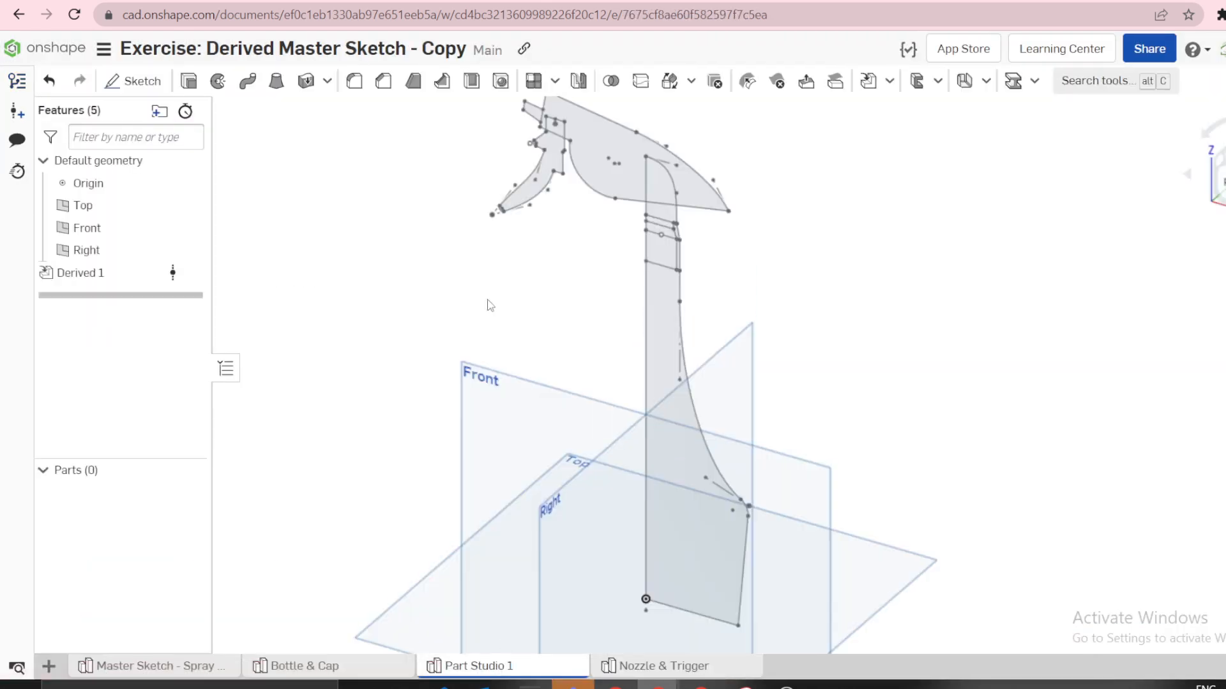
scroll(541, 393, down, 2)
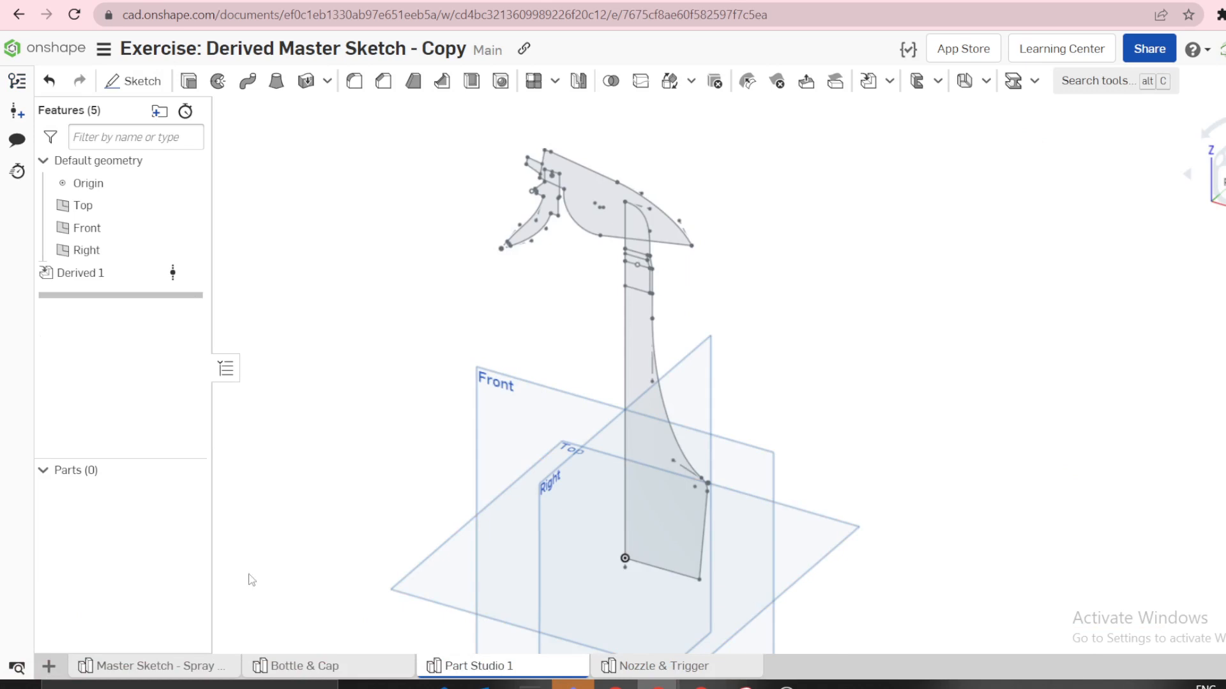
right_click(469, 670)
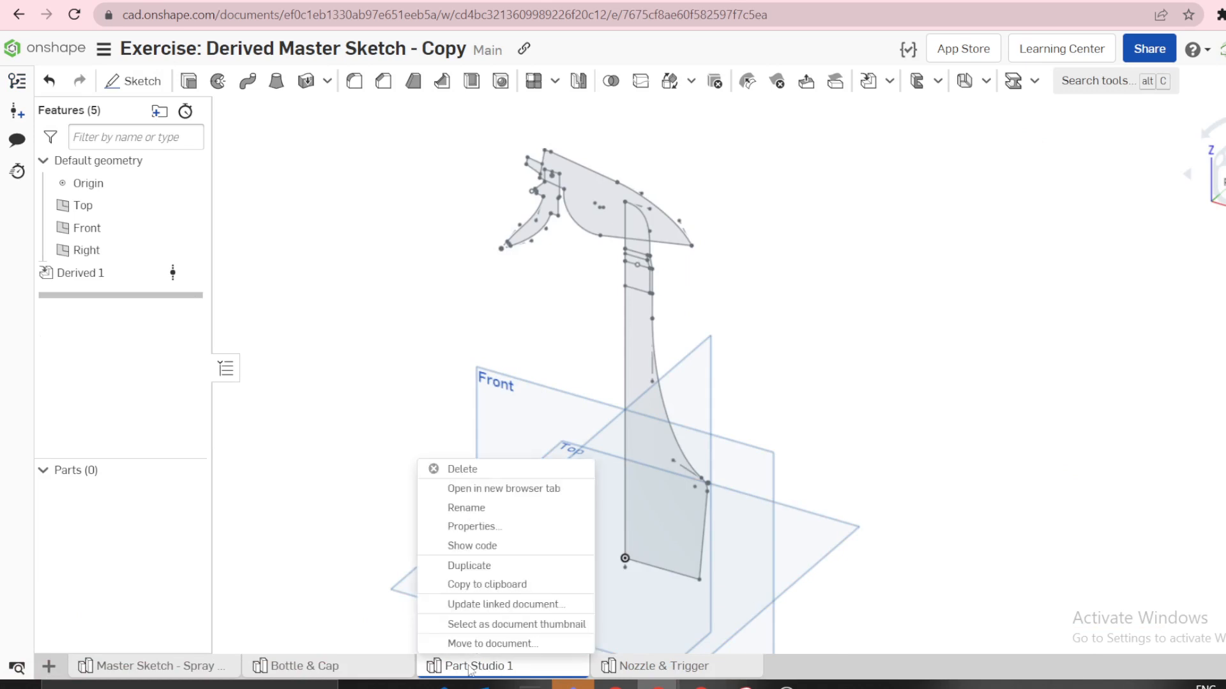
click(465, 507)
text(Head)
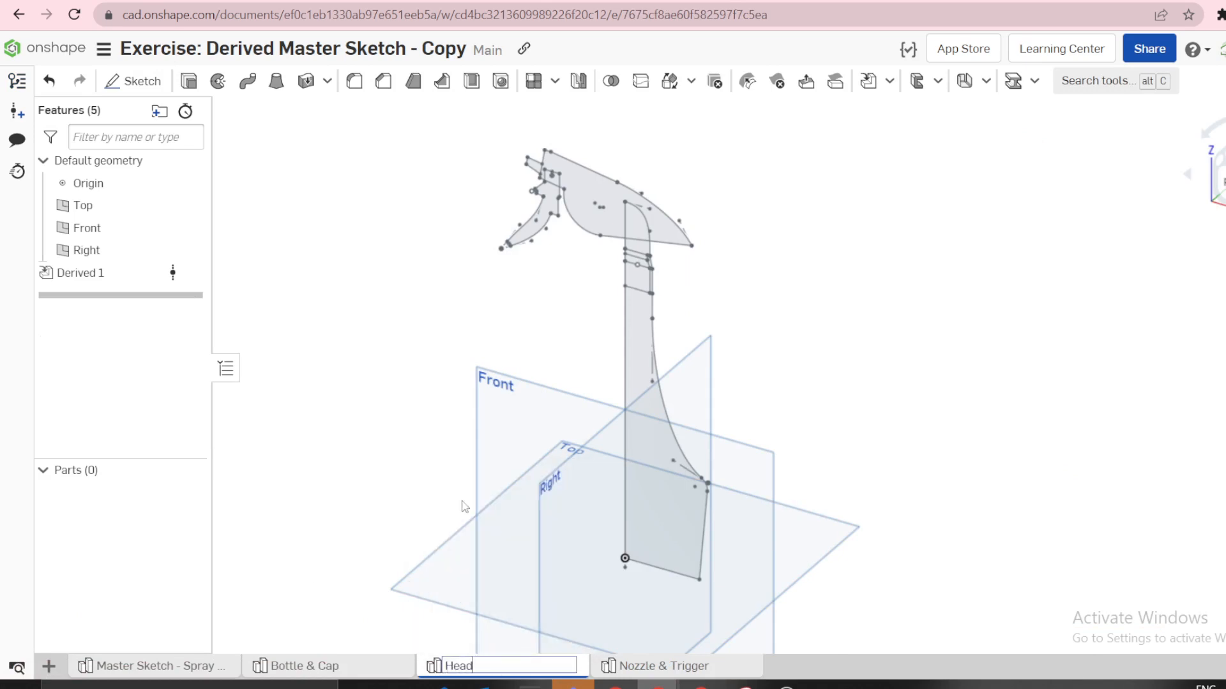
key(Return)
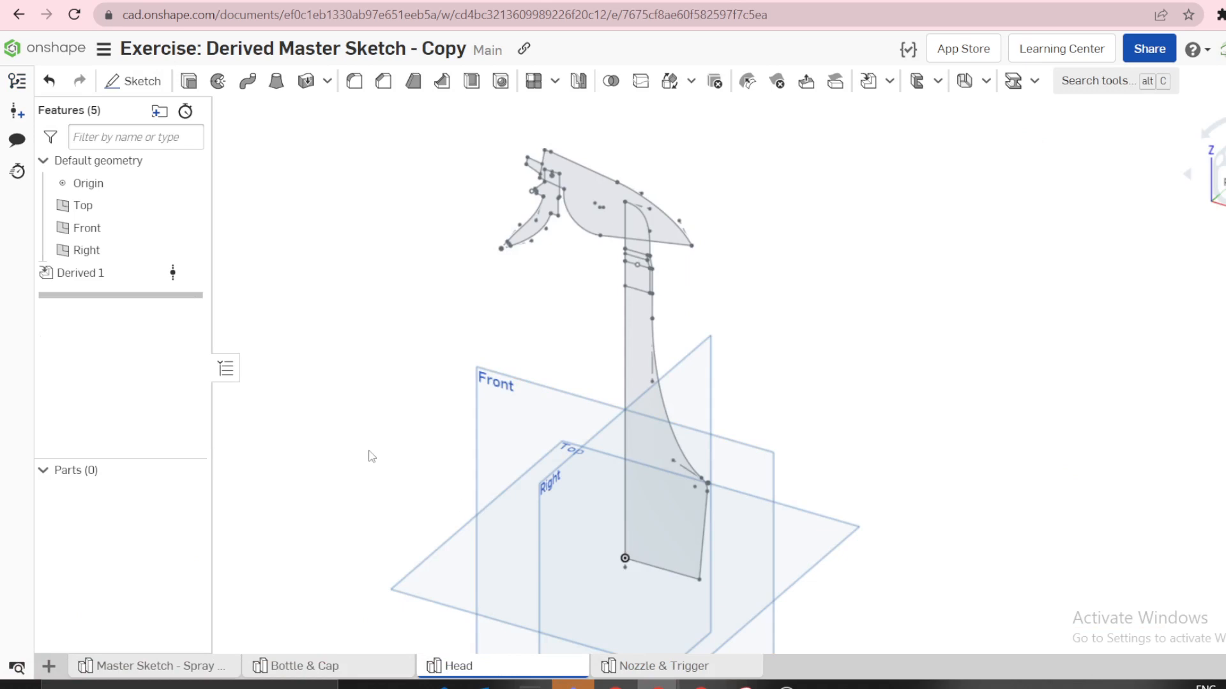
Revolve the domed region and the two regions directly below it a full turn about their vertical centre edge as a new solid part
scroll(646, 225, up, 5)
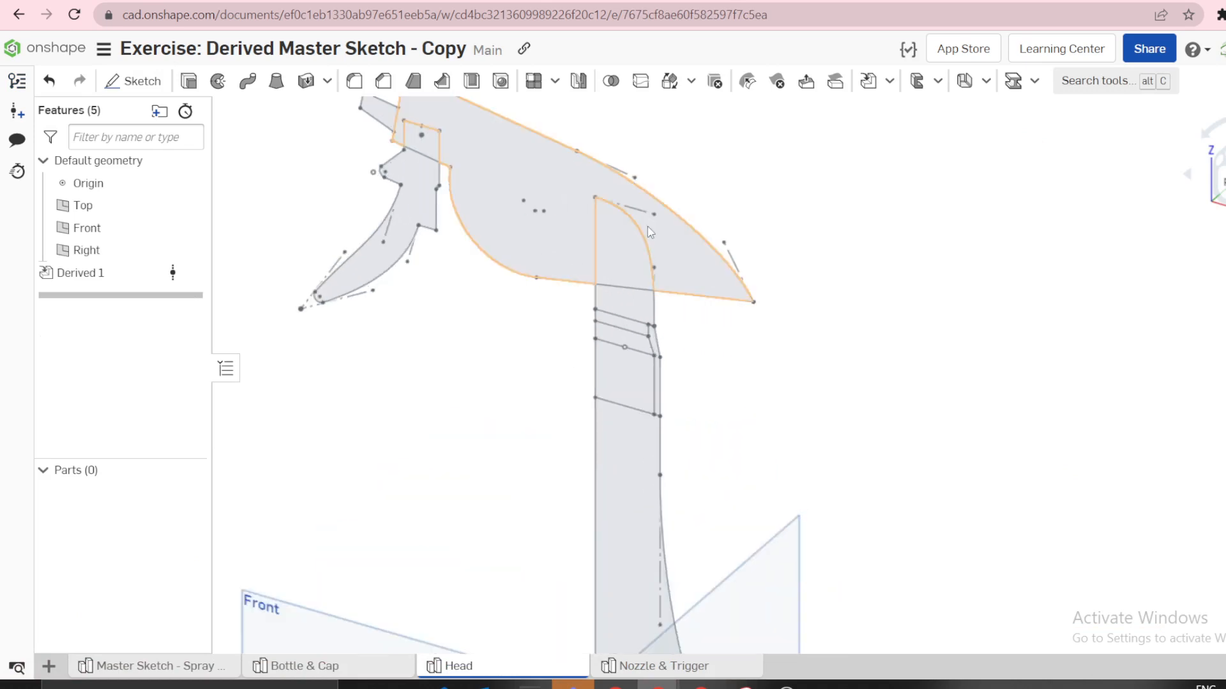
scroll(679, 281, up, 2)
click(593, 265)
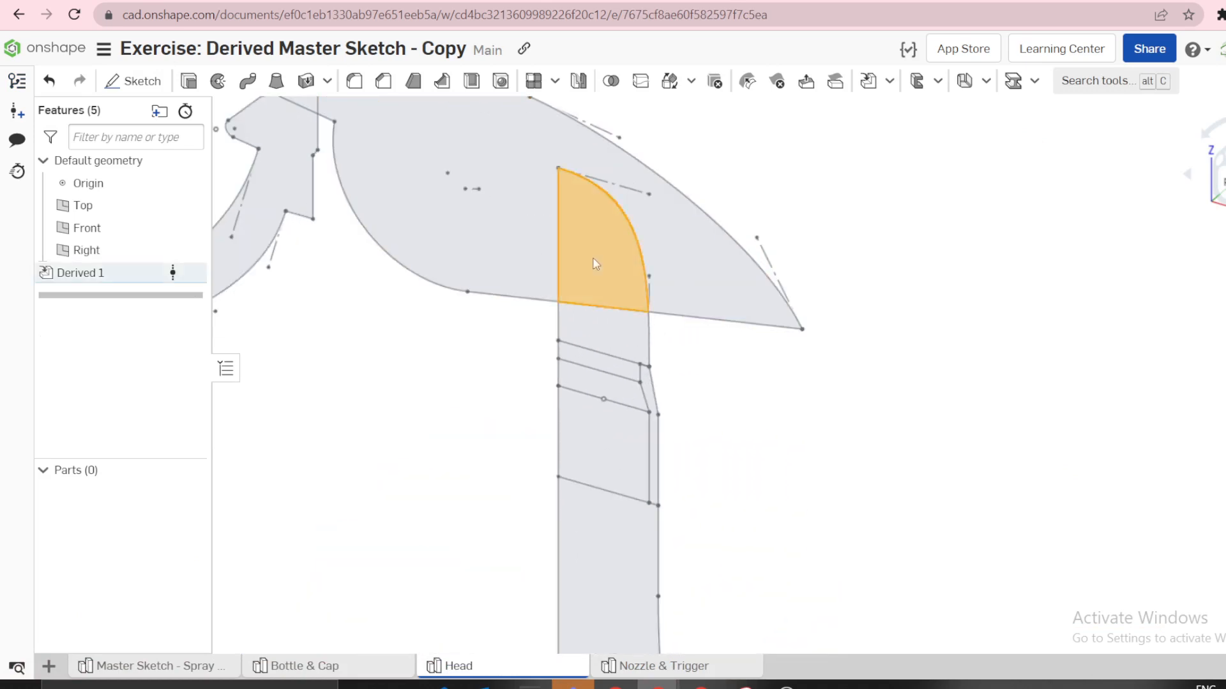
click(616, 335)
click(610, 368)
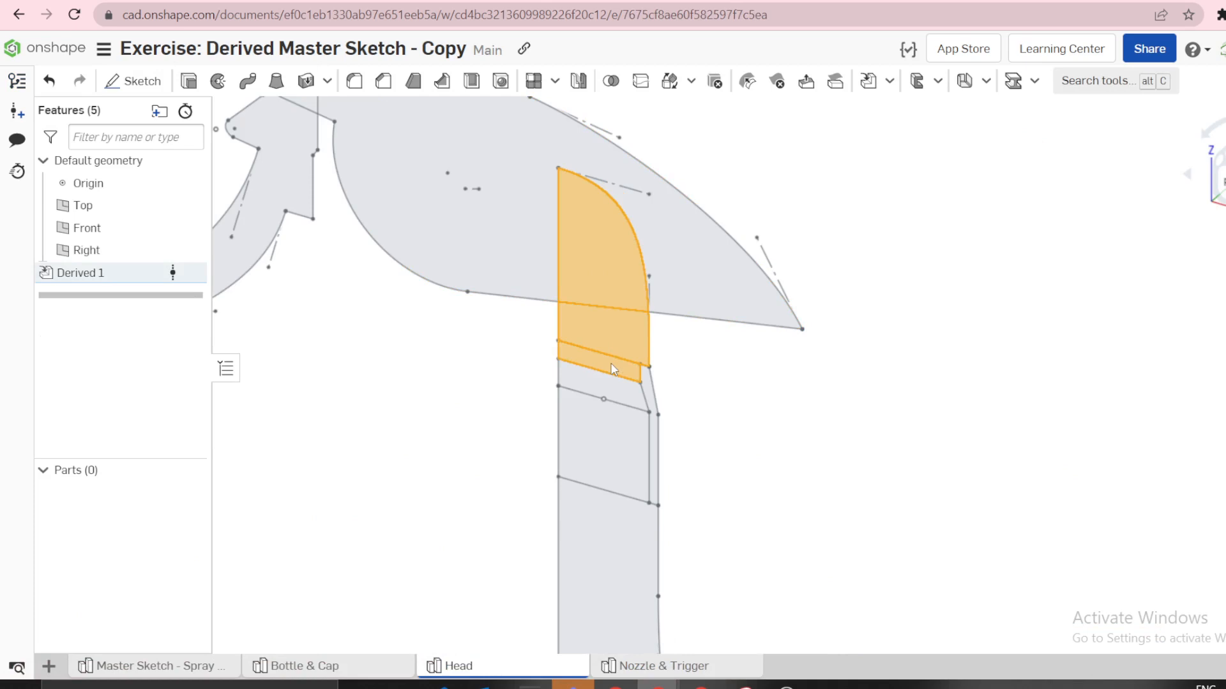
click(219, 82)
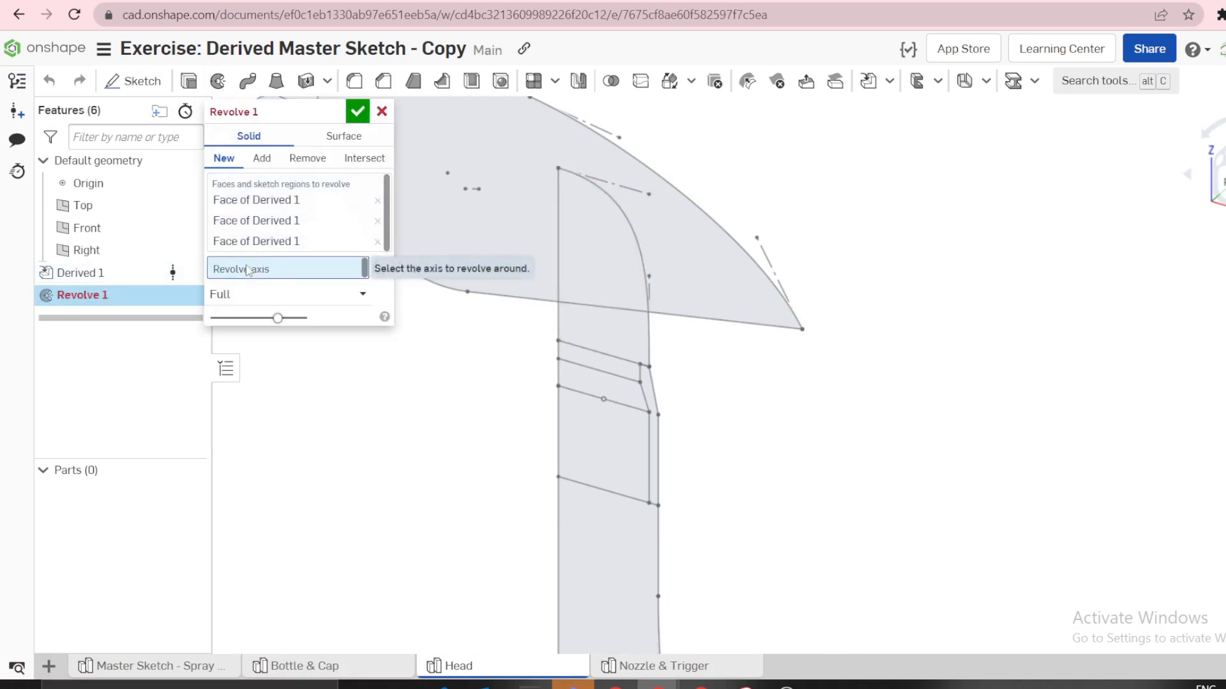
click(559, 250)
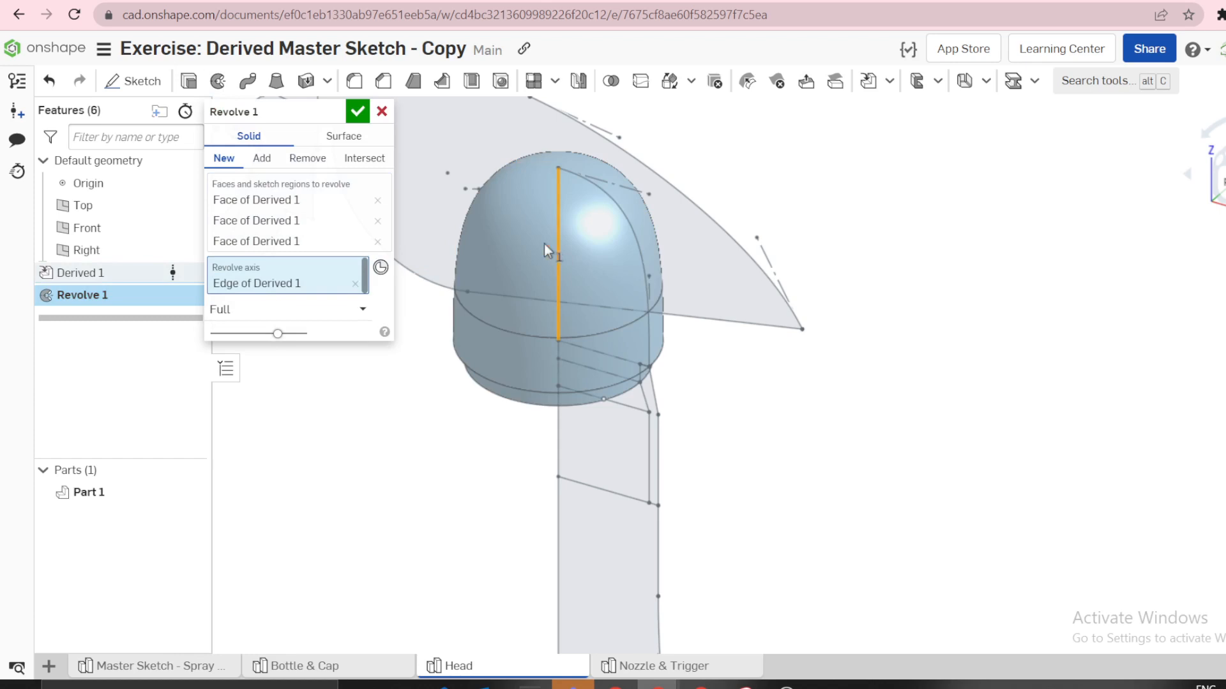
click(357, 111)
scroll(439, 223, down, 5)
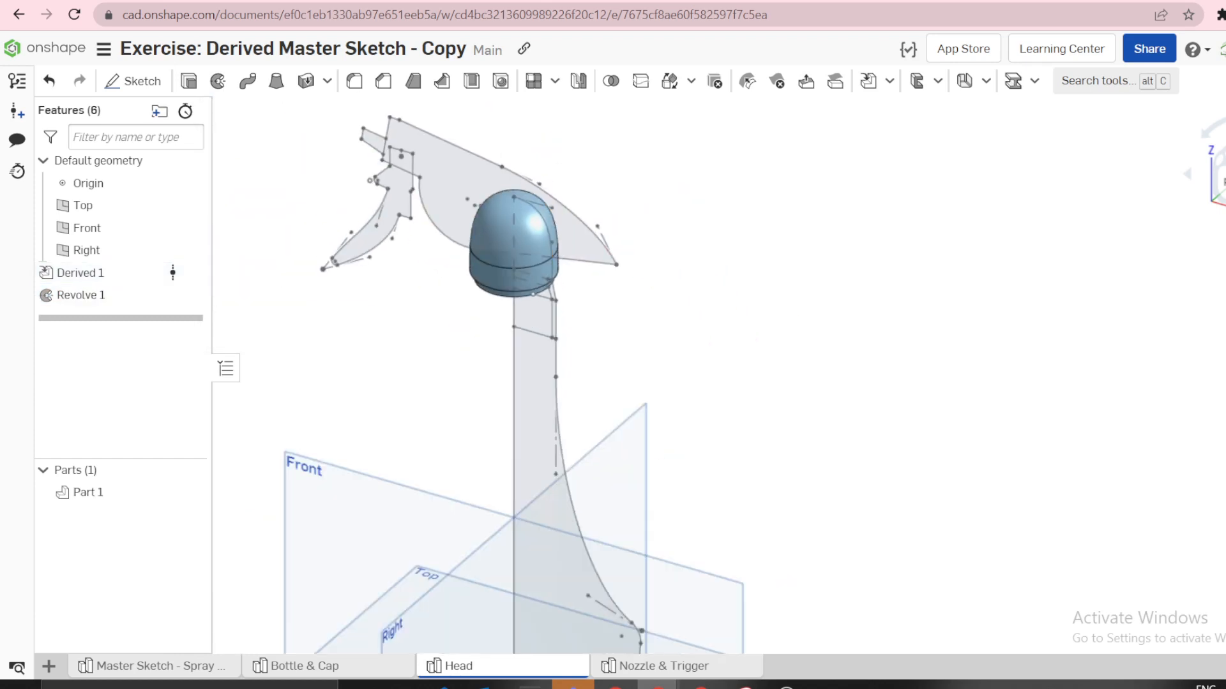
Rename the revolved part Part 1 as HEAD
click(96, 493)
double_click(95, 494)
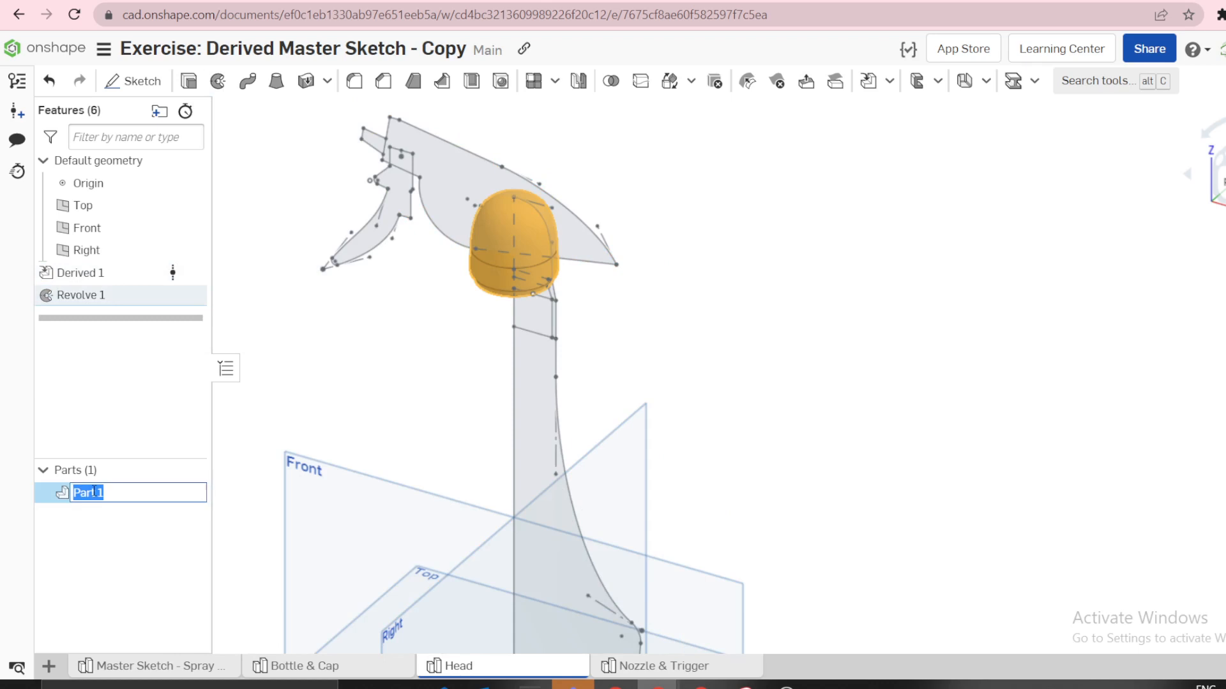
text(HEAD)
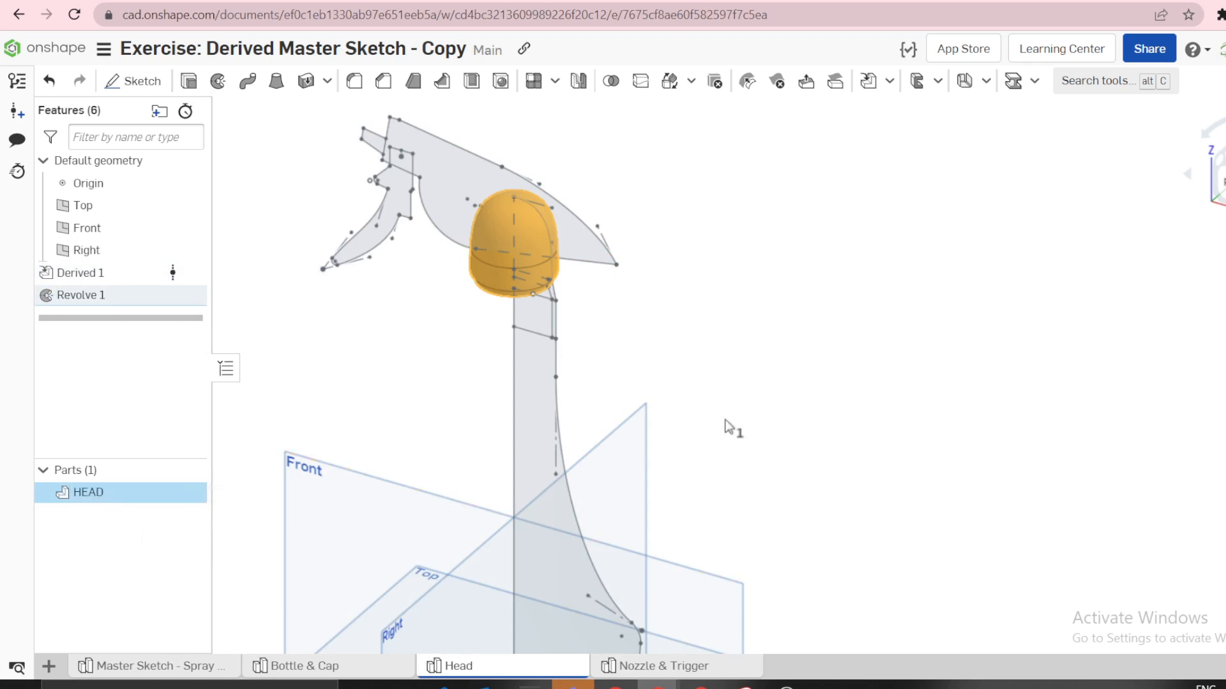
click(668, 408)
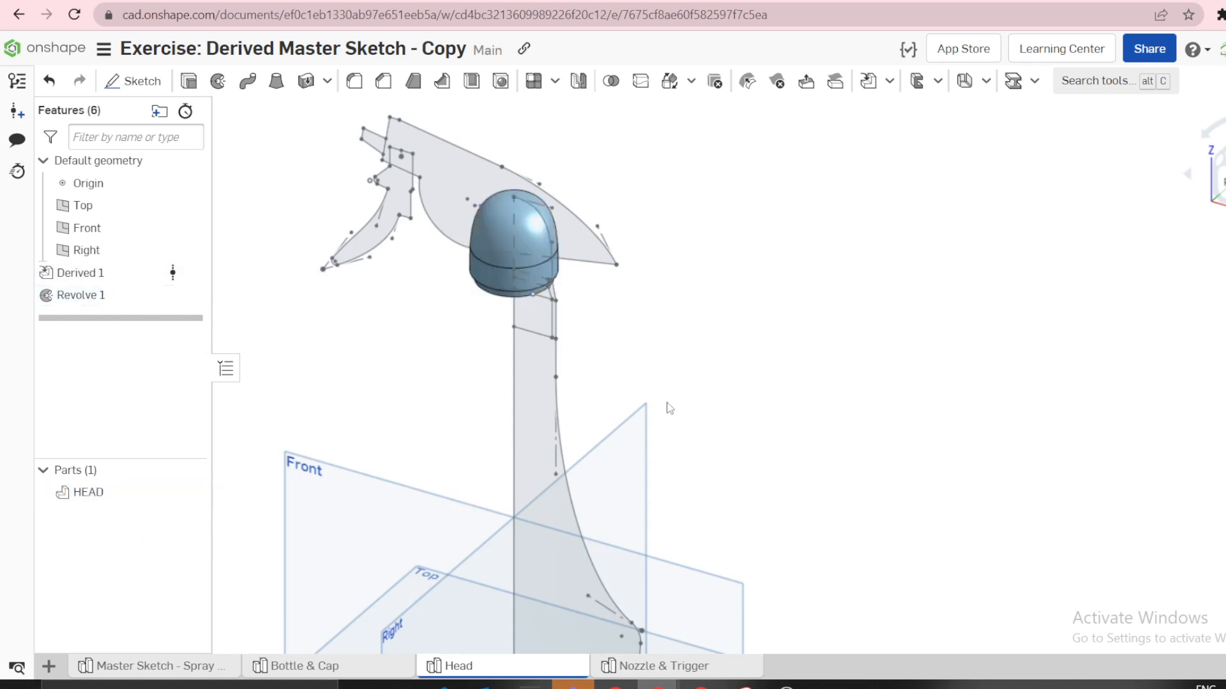
With HEAD hidden, extrude the three sketch regions forming the head's side profile symmetrically by 0.5 in, adding them to HEAD
click(189, 496)
scroll(389, 117, up, 5)
click(451, 225)
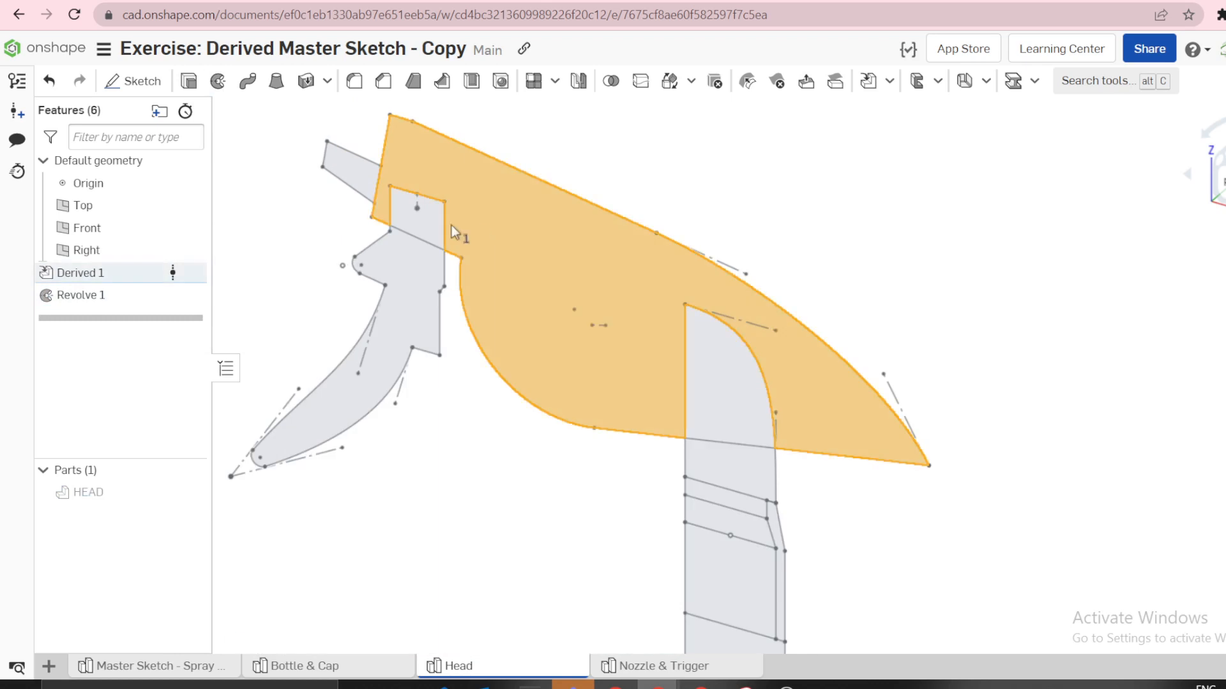
click(737, 417)
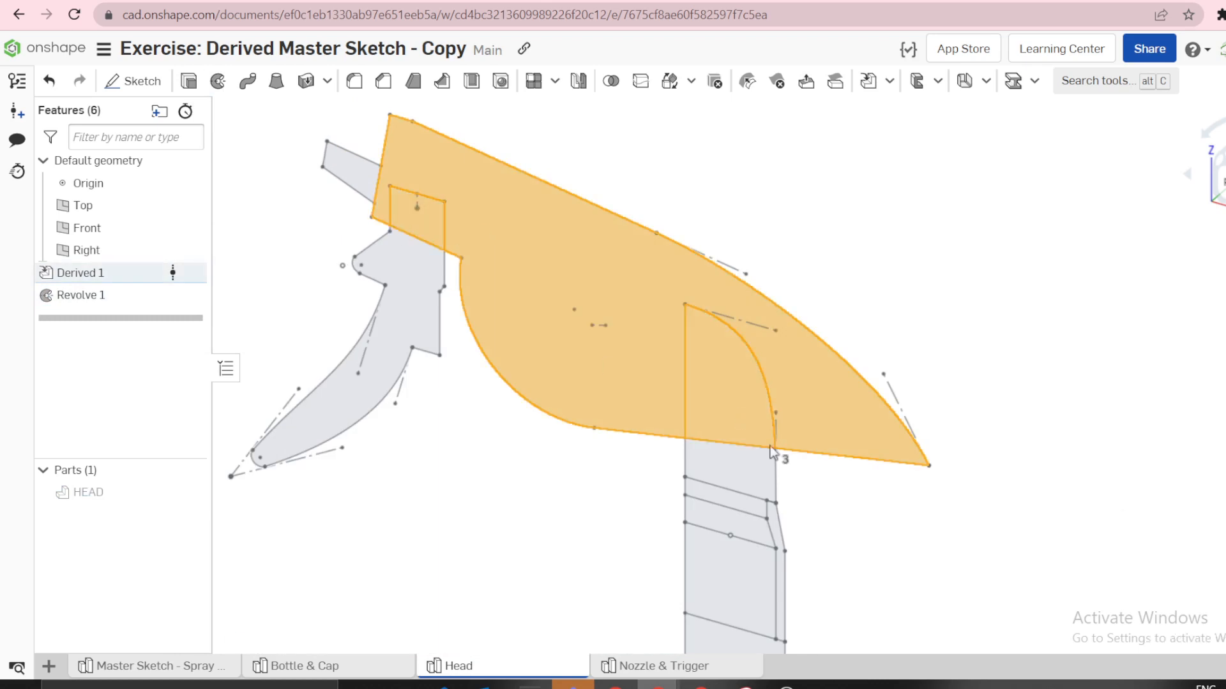
click(189, 80)
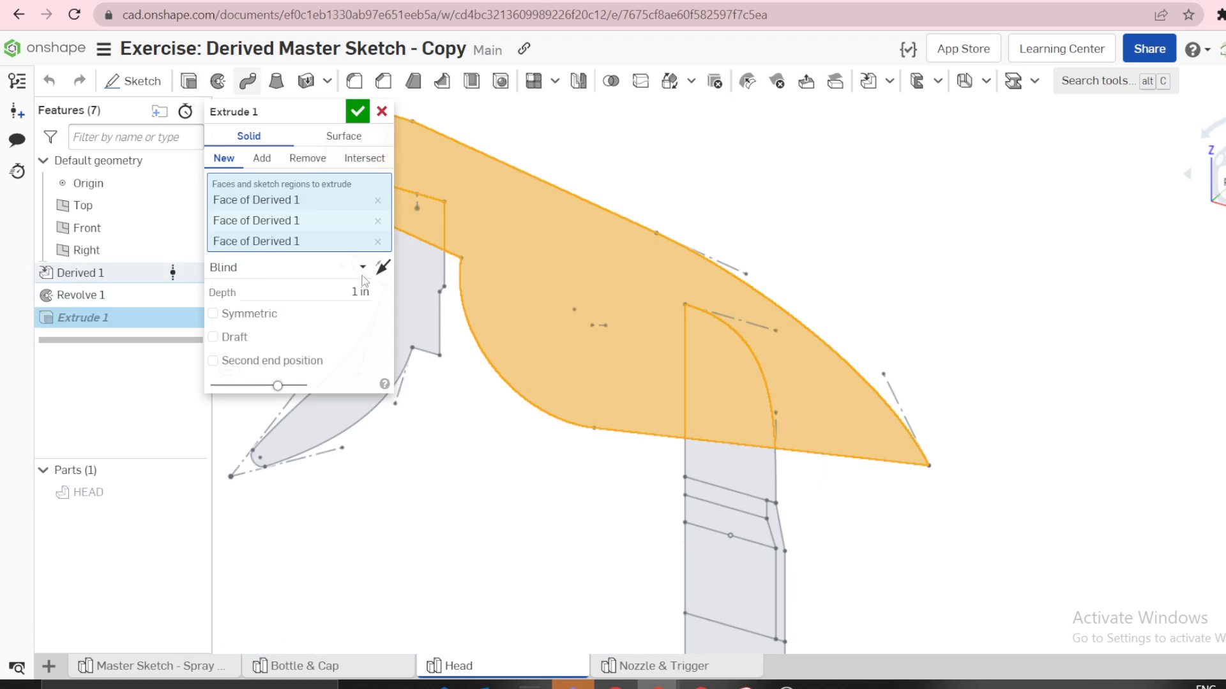
key(BackSpace)
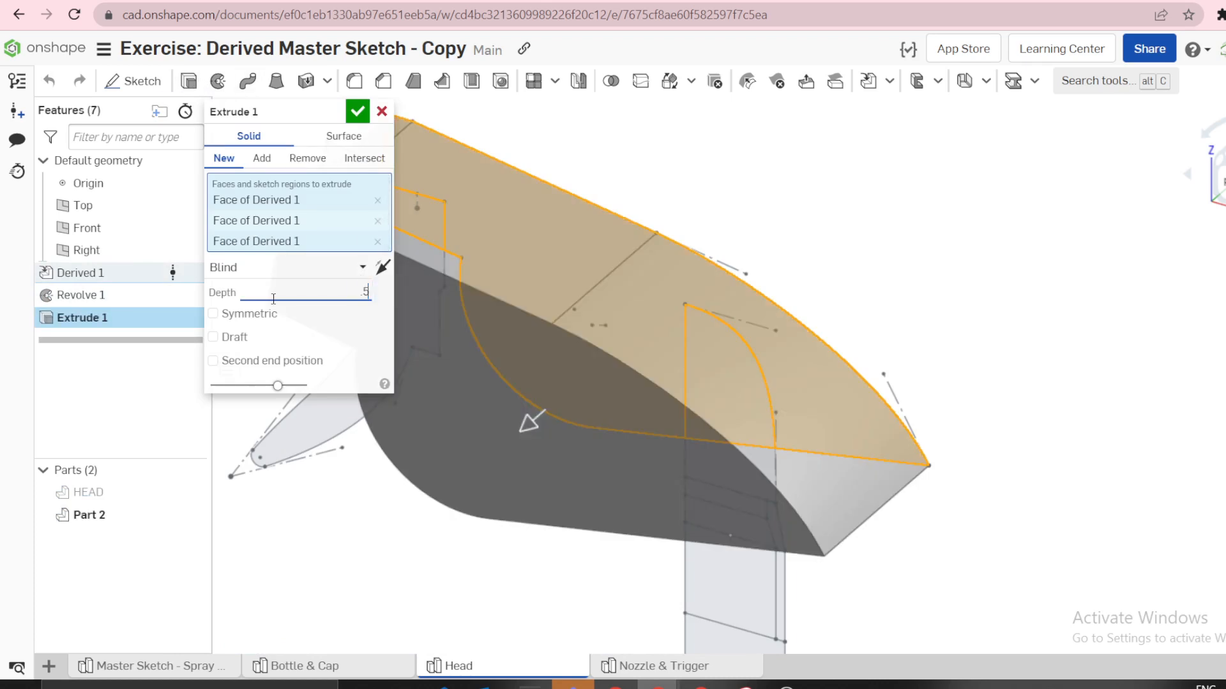
text(.5)
click(213, 314)
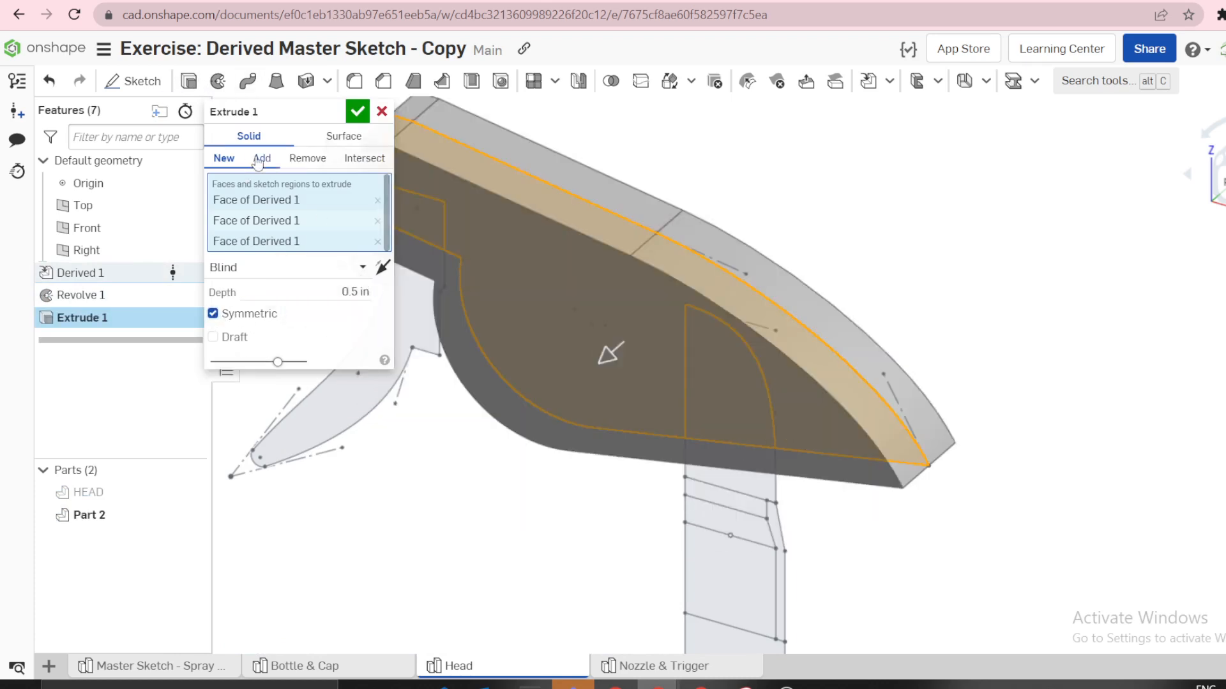
click(262, 158)
click(88, 492)
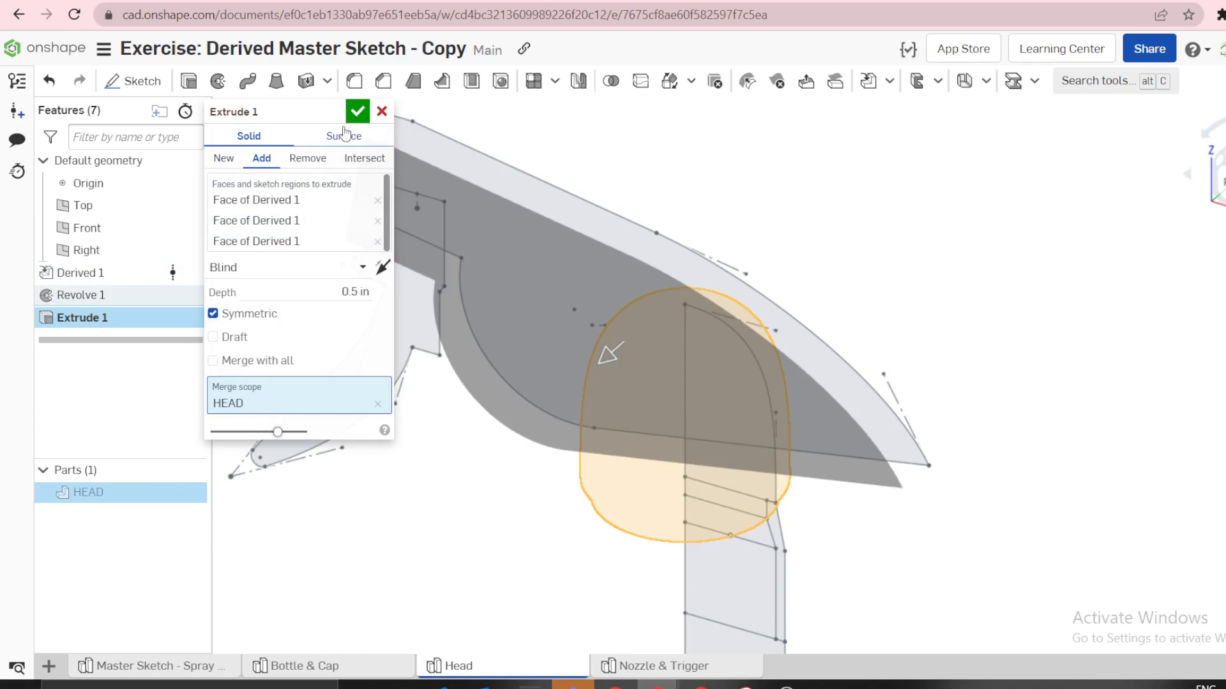
click(358, 111)
Show the HEAD part again and hide the derived master sketch
key(f)
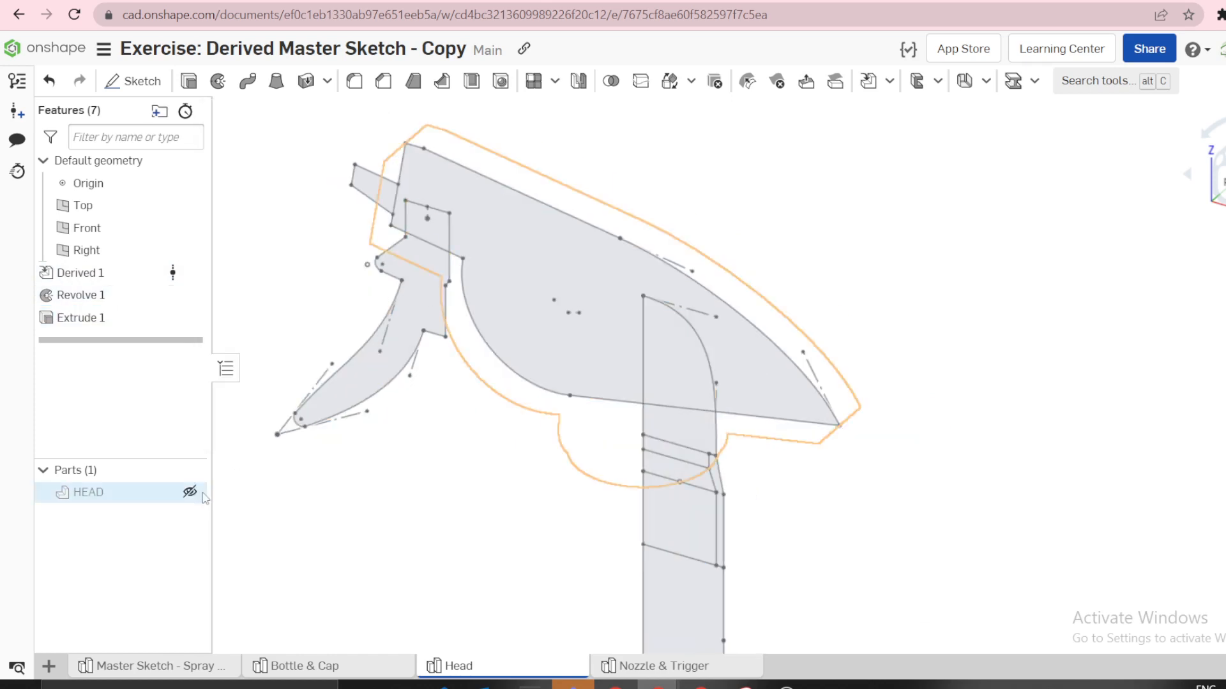
click(190, 492)
key(shift+7)
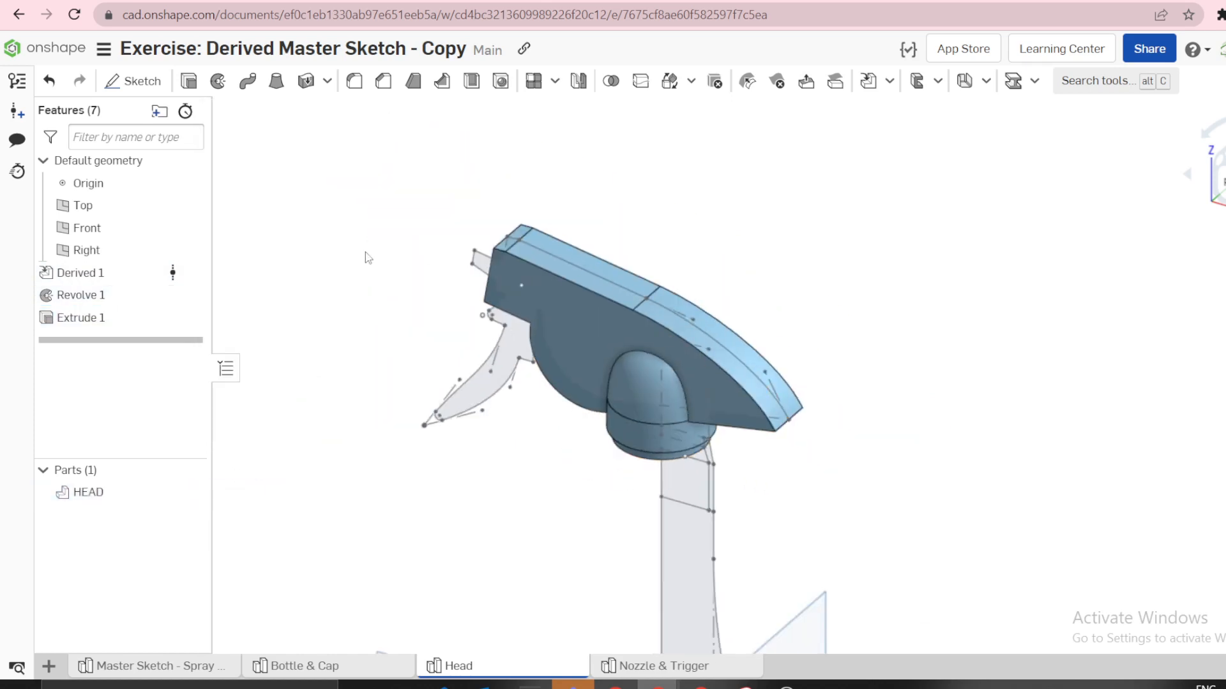
right_click(673, 554)
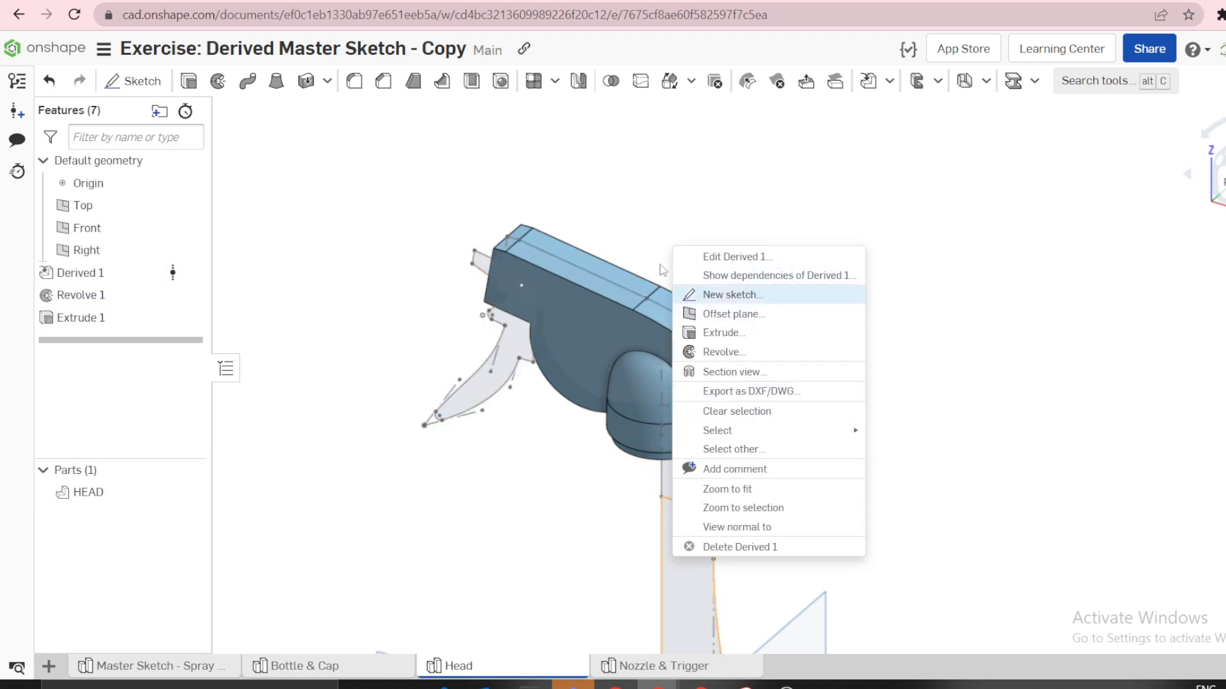
click(240, 281)
click(189, 273)
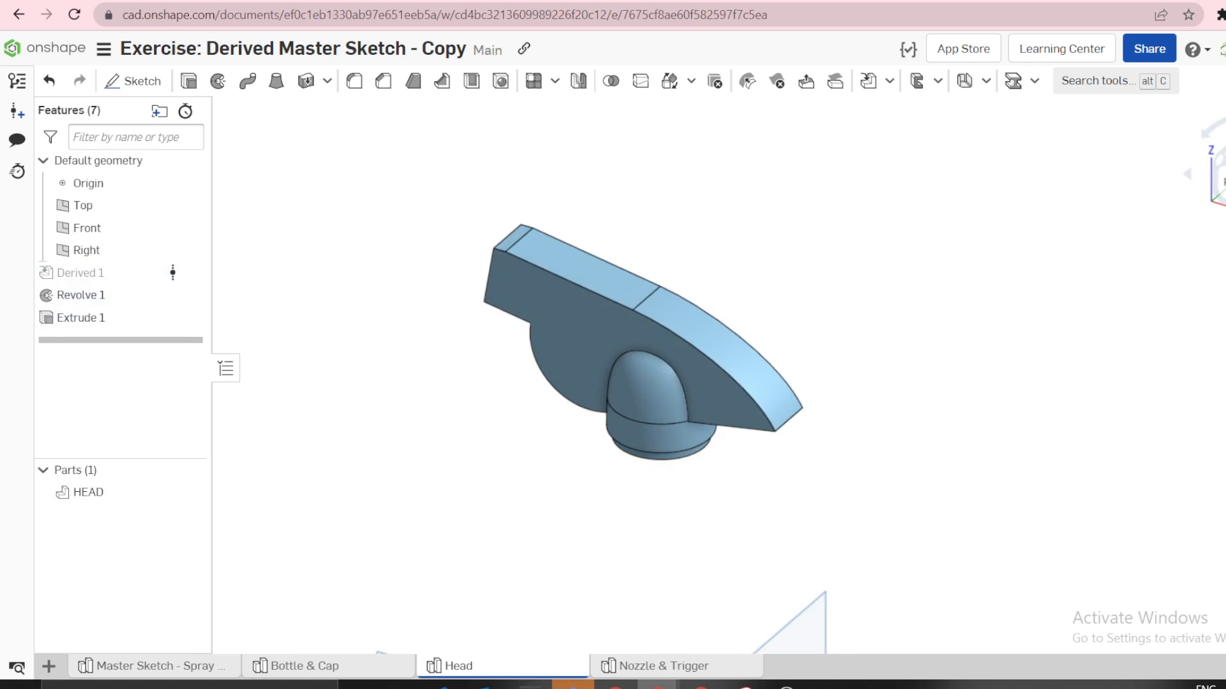
Examine the extruded head from above and from the side, checking its small front top face and flat side face
right_drag(538, 261, 911, 281)
key(shift+5)
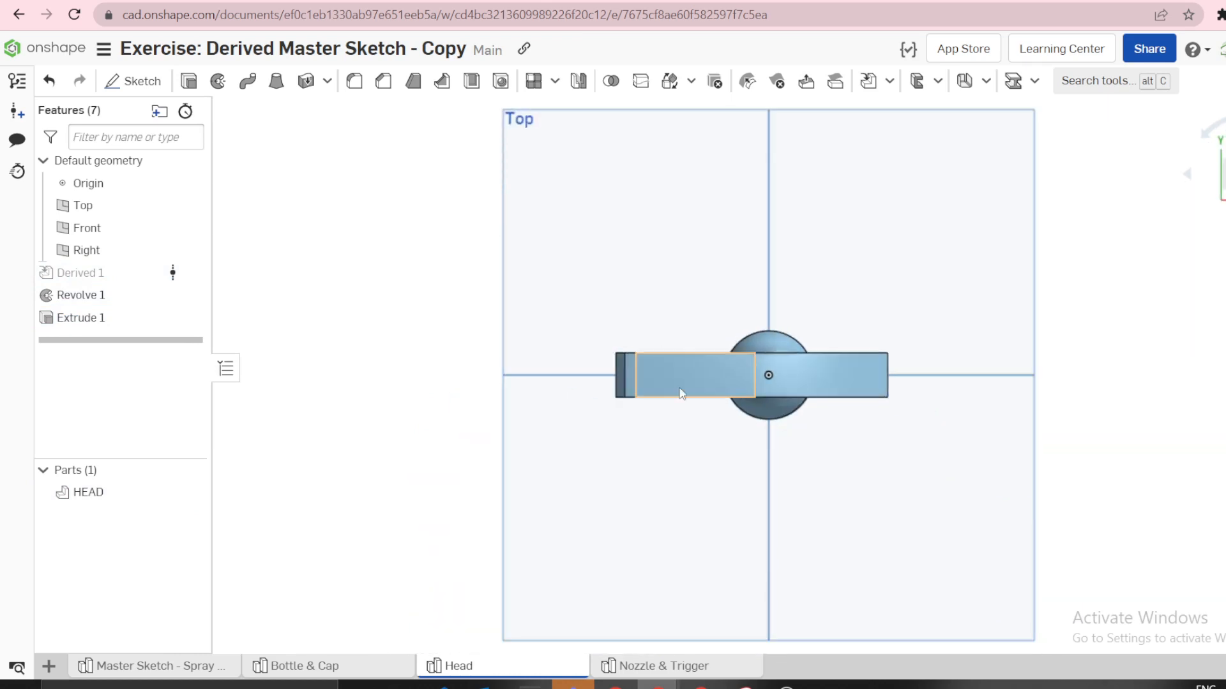
right_drag(797, 381, 725, 396)
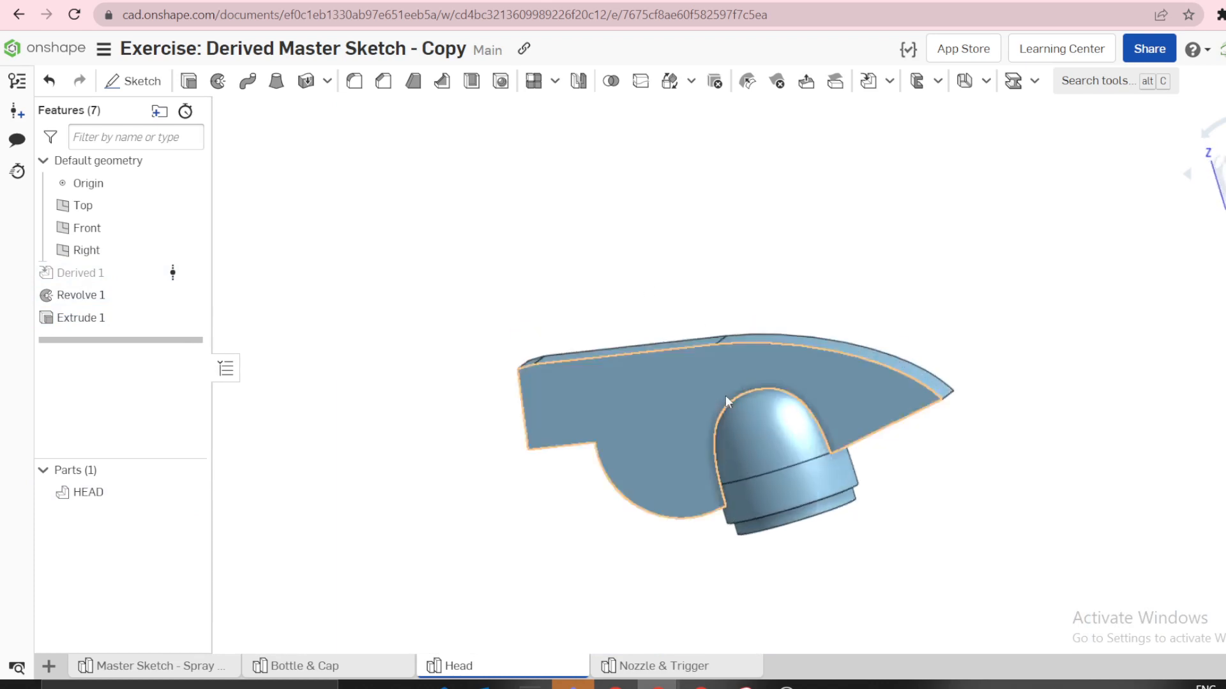
scroll(557, 358, up, 3)
scroll(556, 364, up, 2)
click(505, 368)
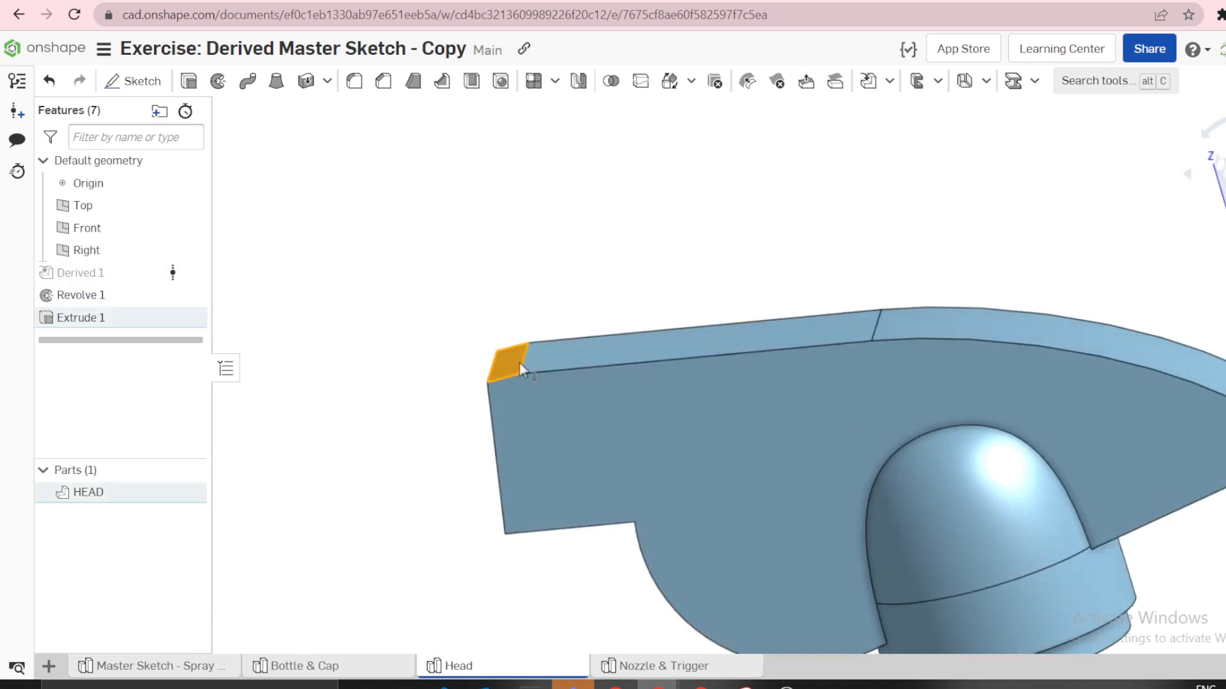
right_drag(519, 364, 641, 459)
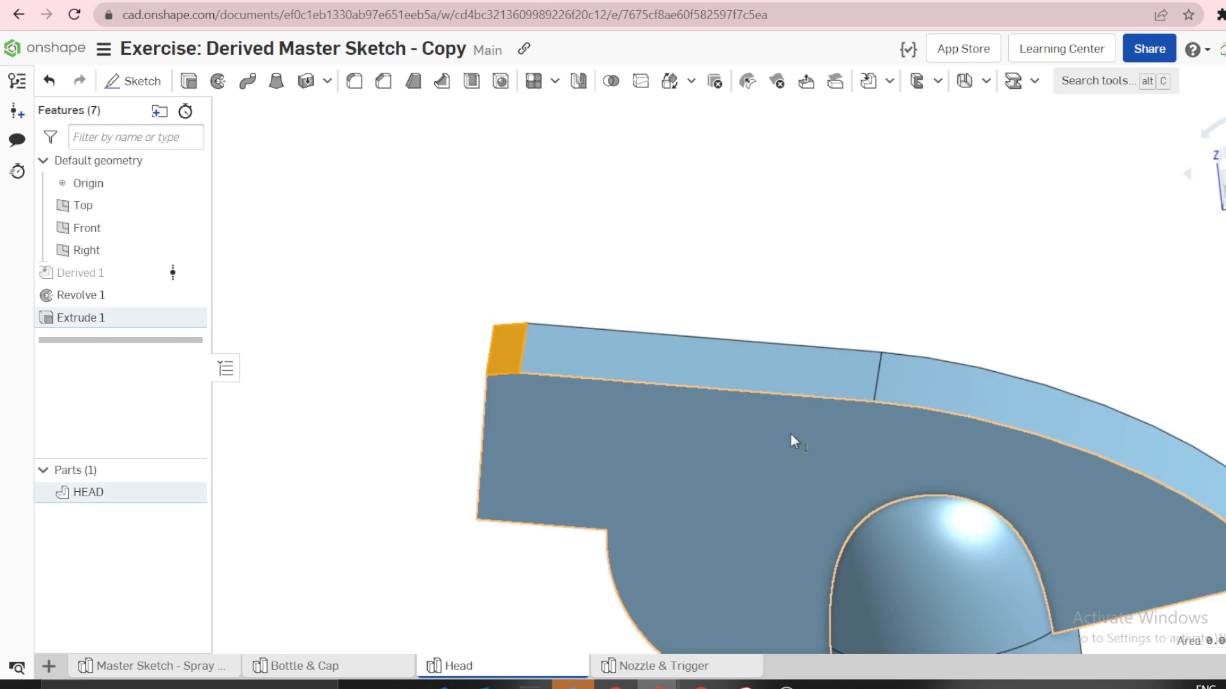
click(733, 434)
click(640, 281)
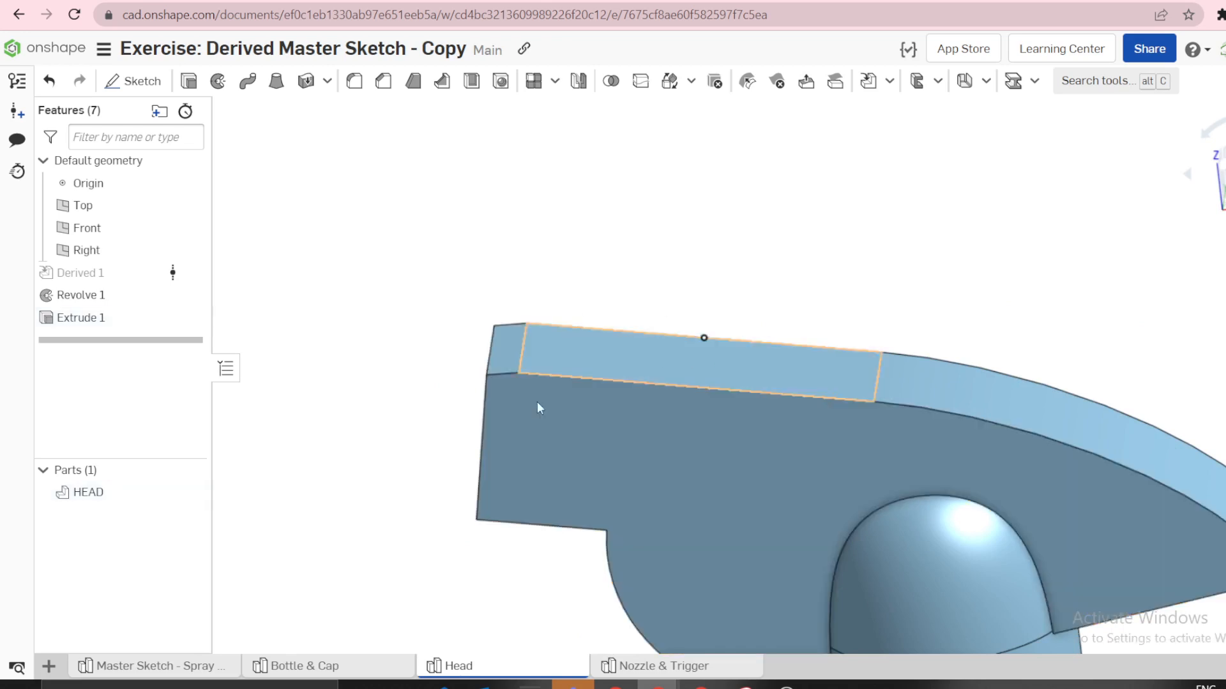
Draft both flat side faces of the head by 3 degrees, using the small front top face as the neutral plane
click(412, 84)
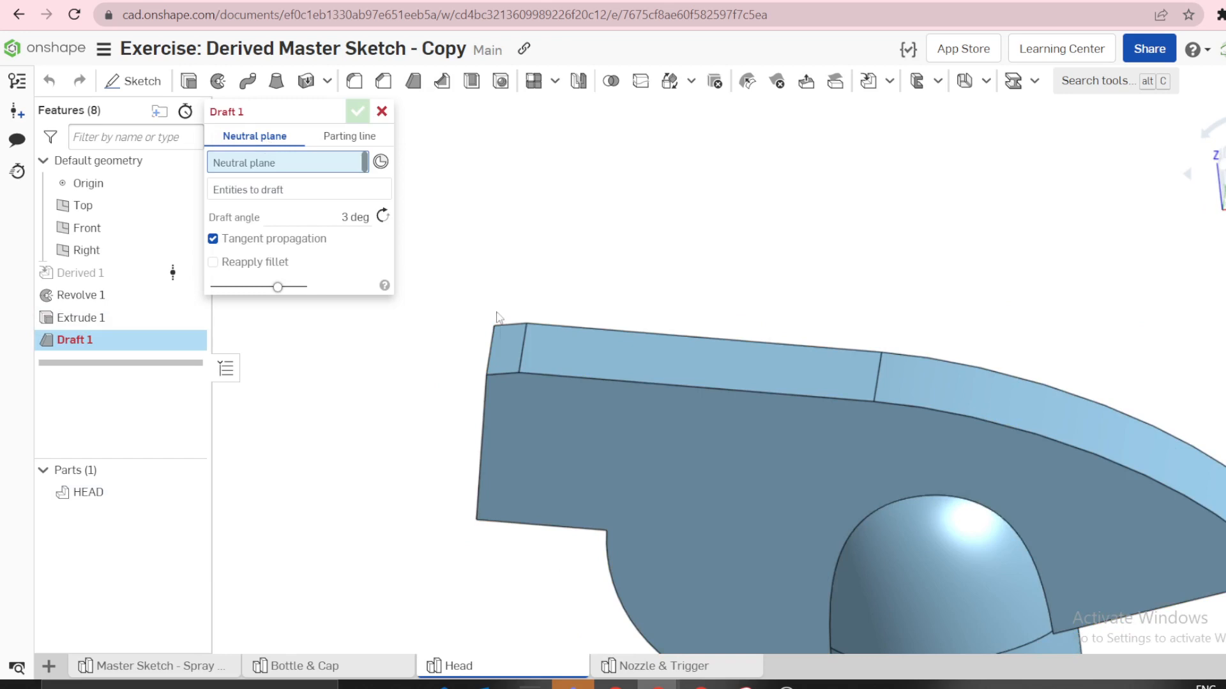
click(507, 341)
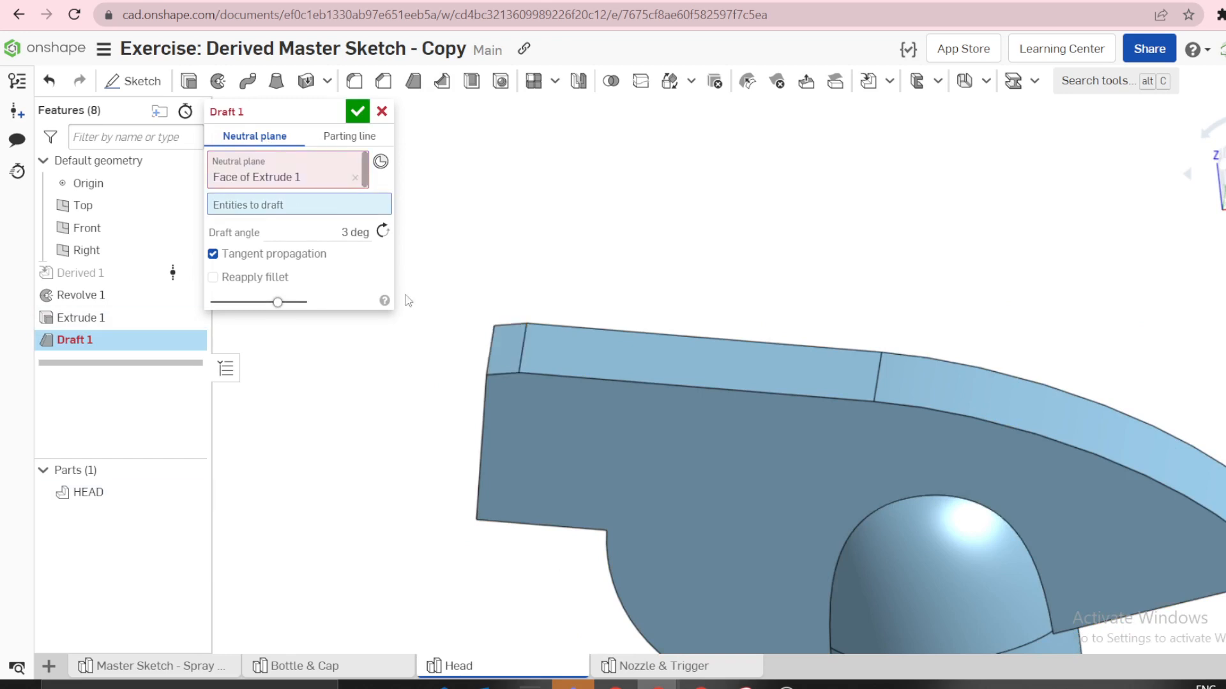
click(580, 414)
right_drag(583, 481, 599, 346)
click(612, 391)
right_drag(611, 391, 606, 348)
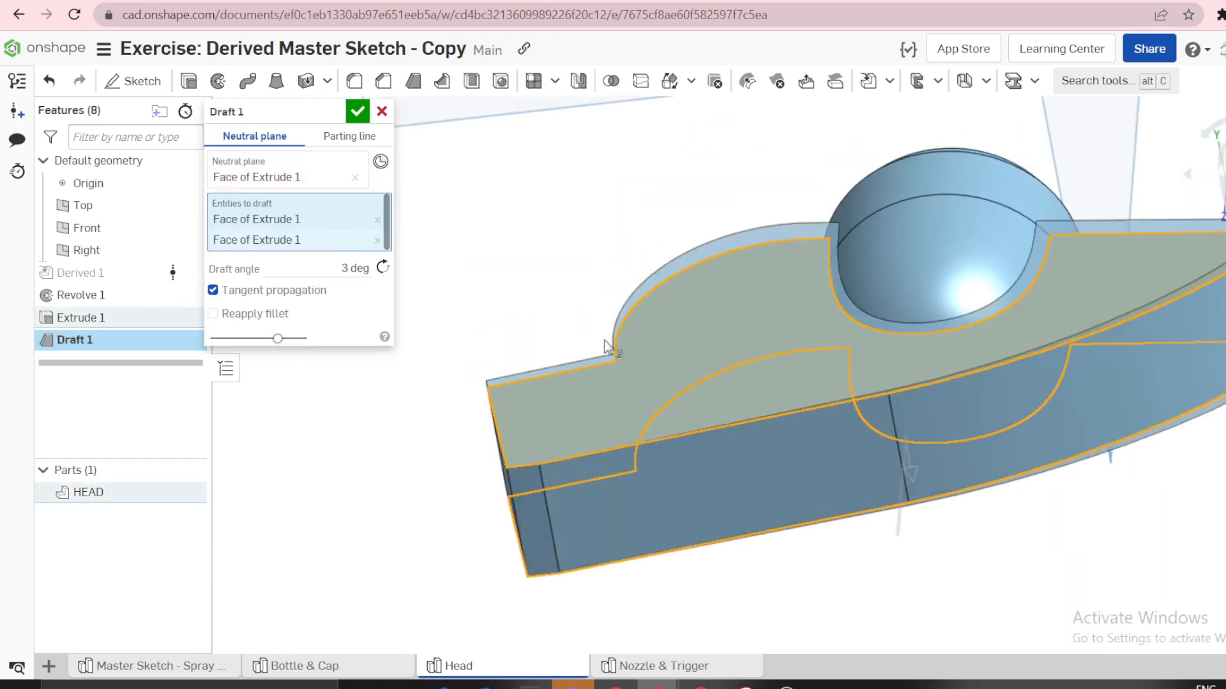
click(358, 112)
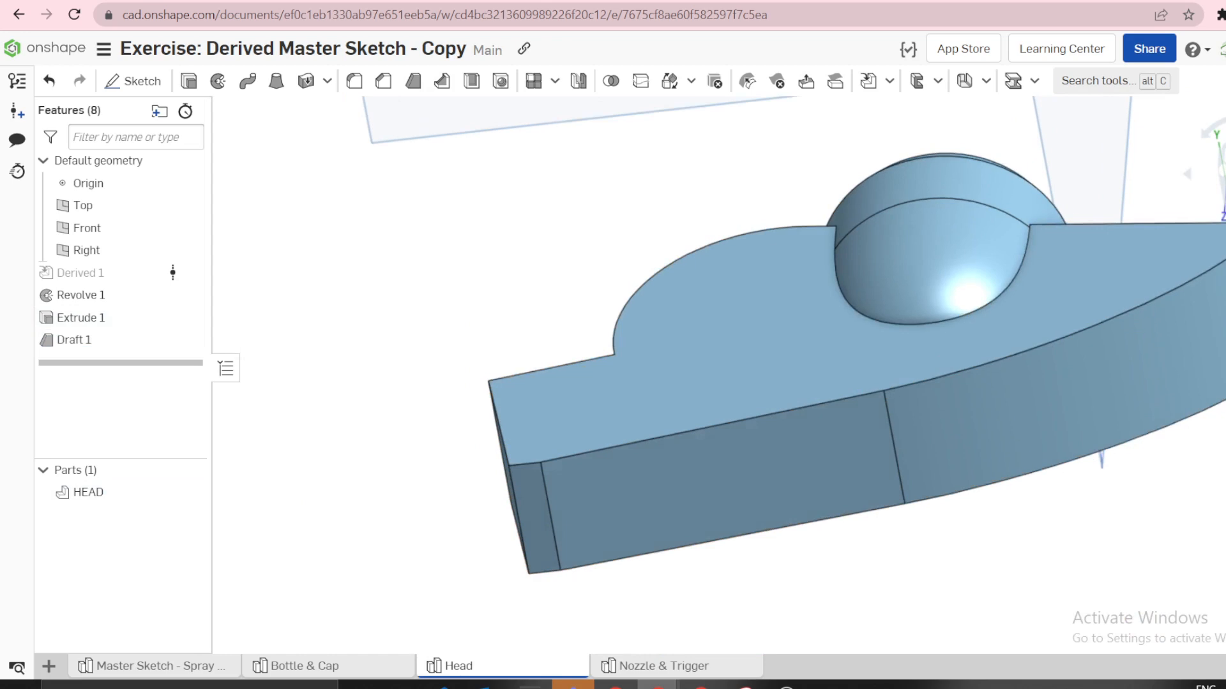
Examine the taper of the head's drafted side faces from the top view and at oblique angles
click(1224, 174)
scroll(702, 351, up, 8)
click(640, 358)
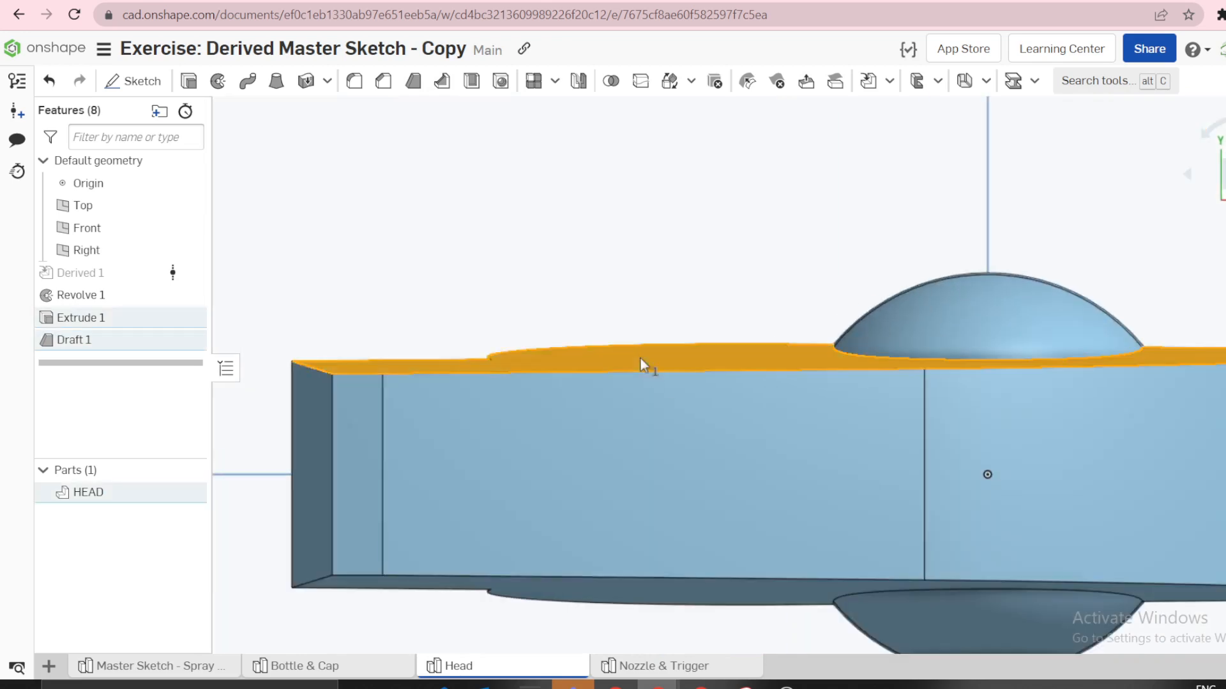
click(371, 588)
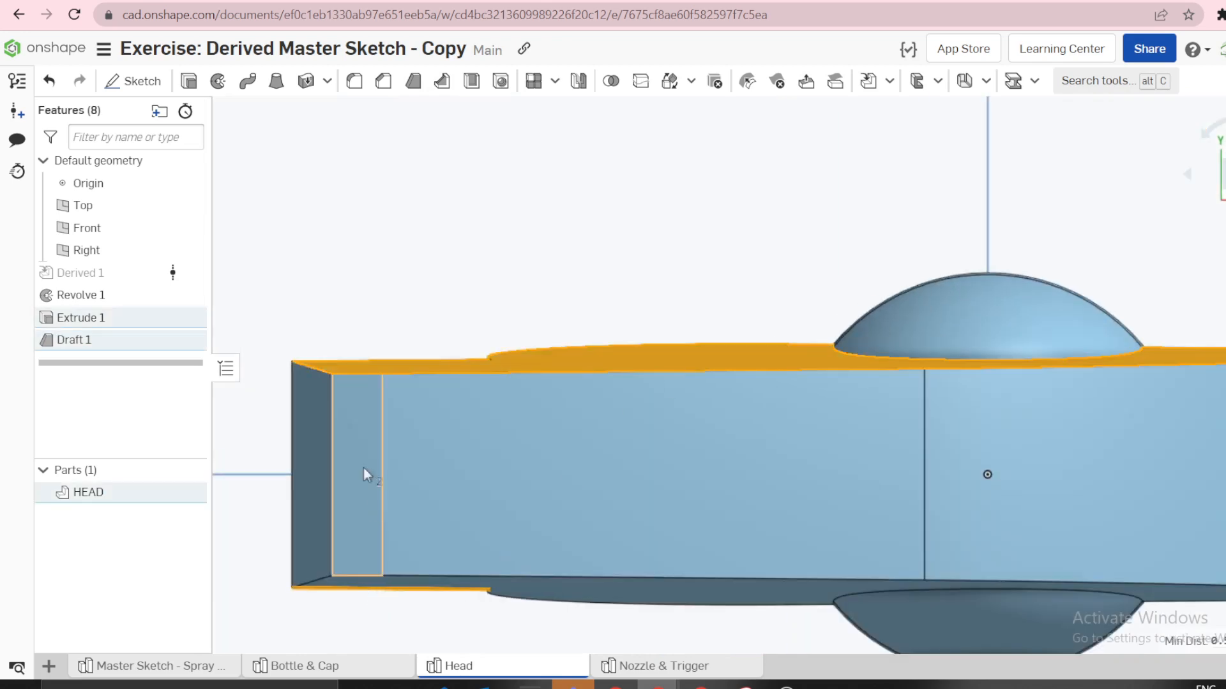
right_drag(397, 356, 460, 370)
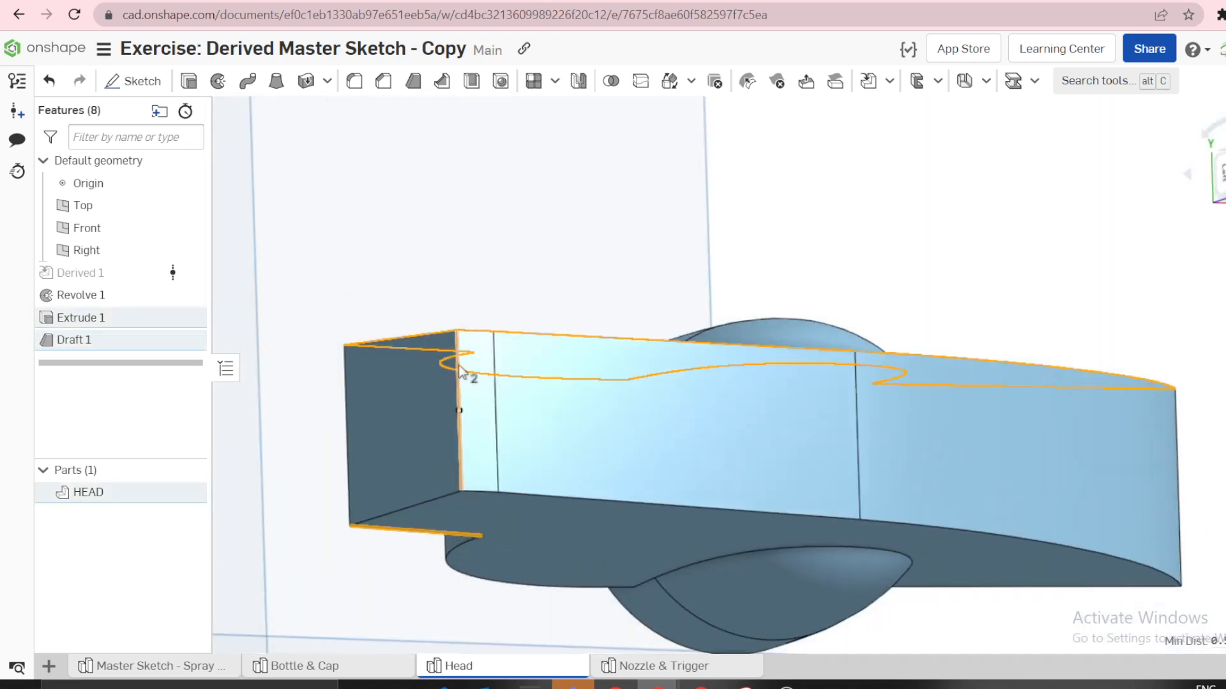
click(487, 250)
right_drag(487, 250, 534, 298)
click(848, 129)
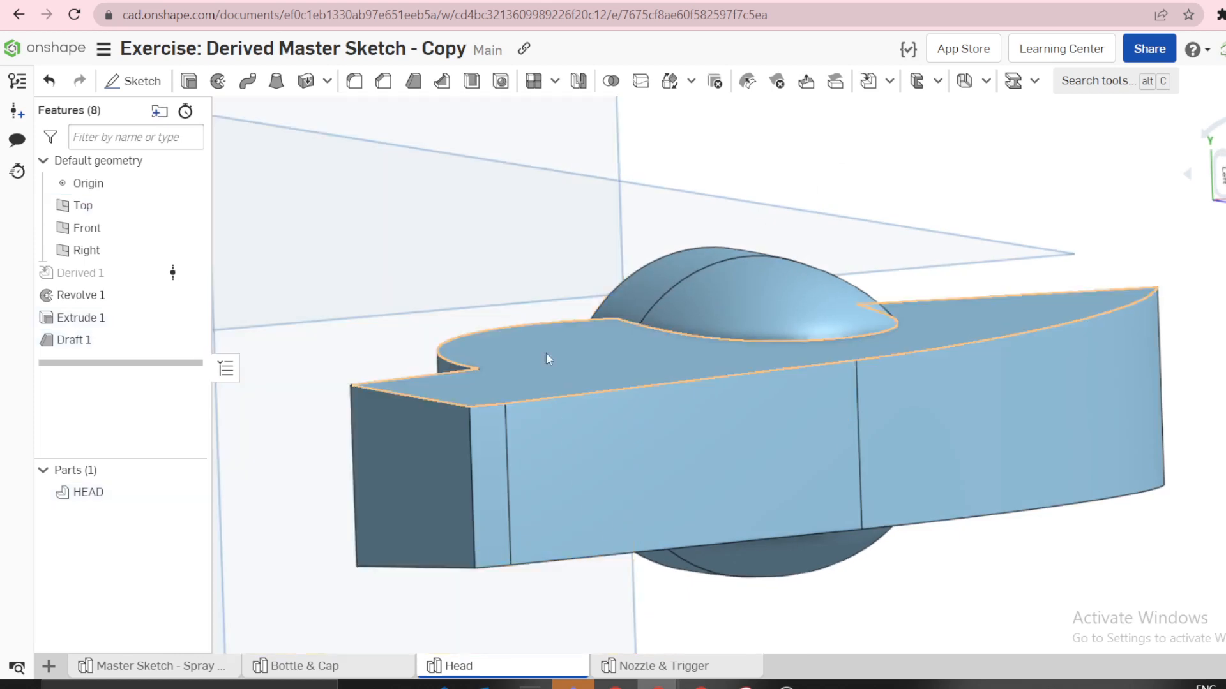
Sketch a horizontal reference line on the head's front end face, starting at its corner beside the small top face
click(423, 435)
key(n)
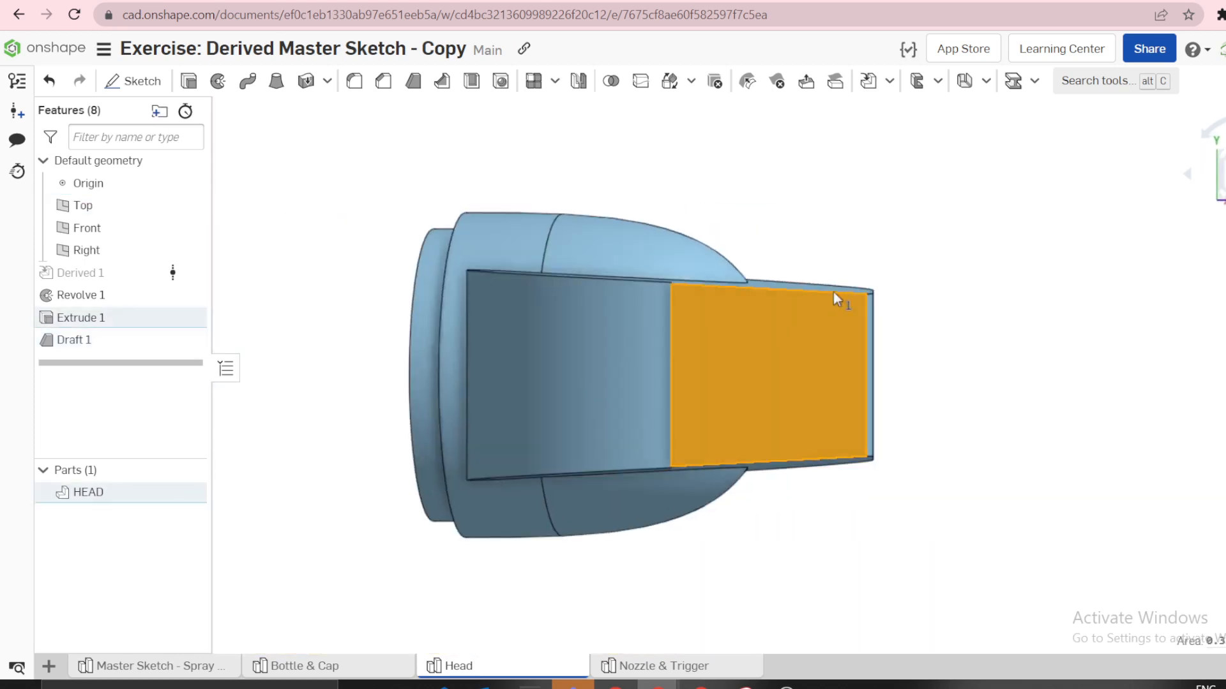
scroll(916, 222, up, 3)
click(937, 235)
right_click(780, 405)
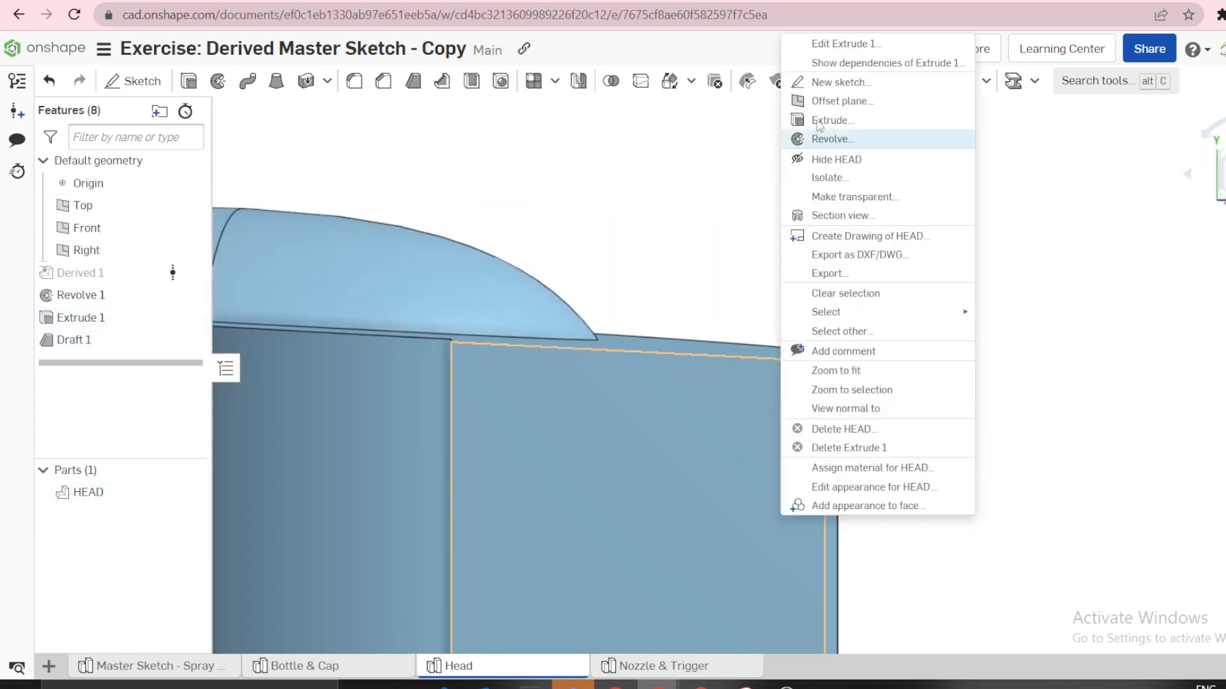
click(836, 82)
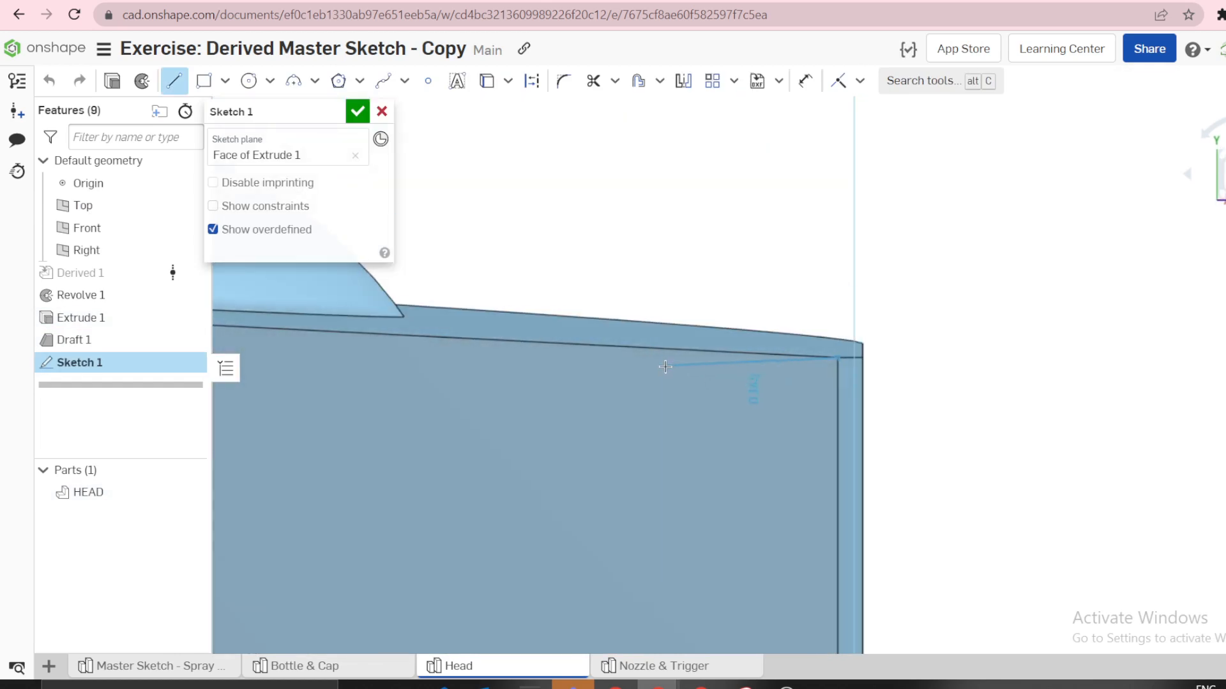
click(593, 360)
key(Escape)
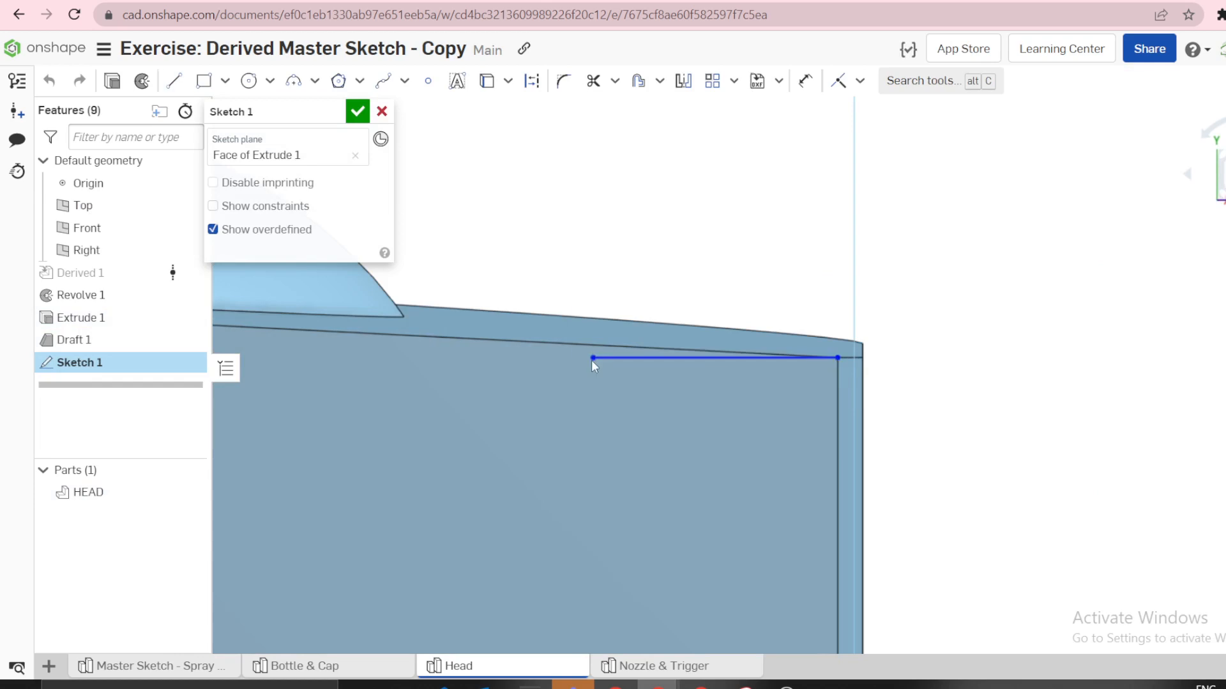
Dimension the angle between the reference line and the end face's drafted edge, and discard the sketch
scroll(595, 358, up, 5)
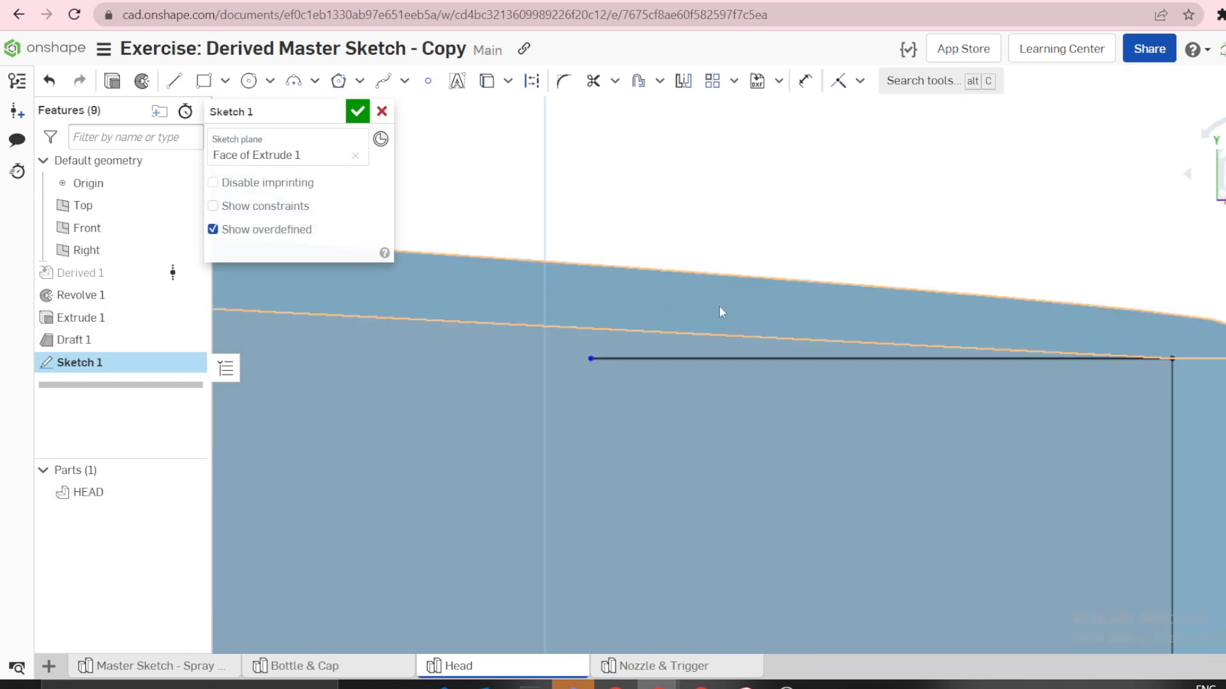
key(u)
click(663, 331)
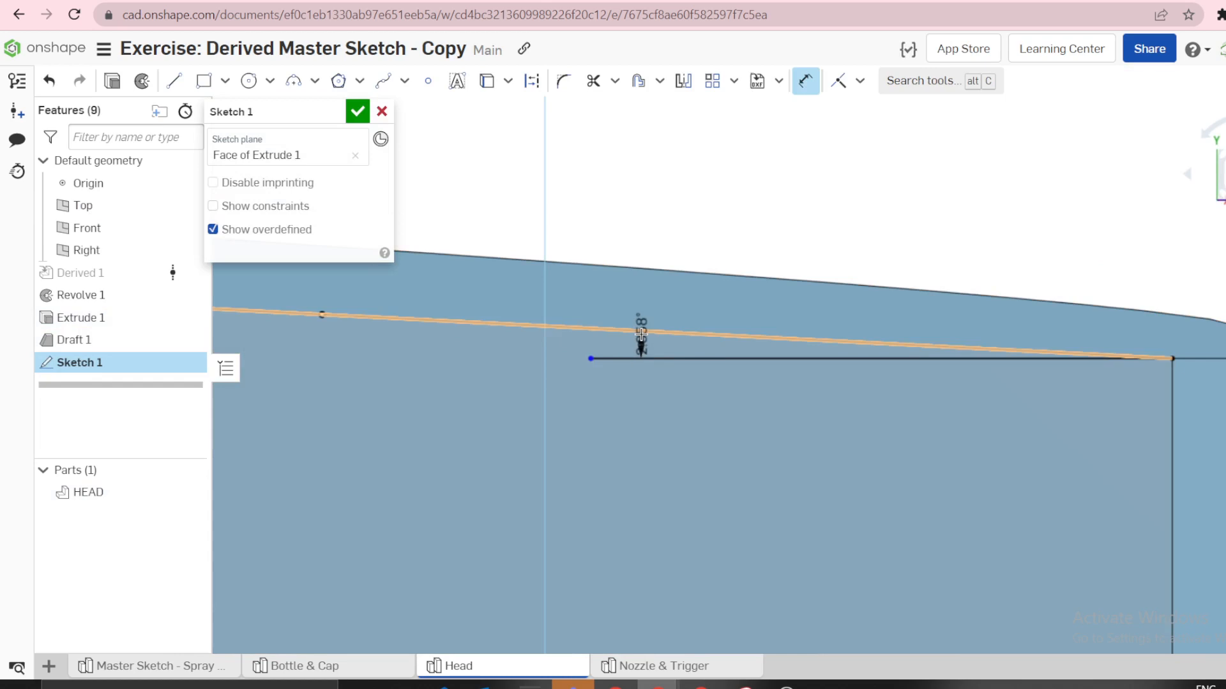
click(630, 348)
key(Return)
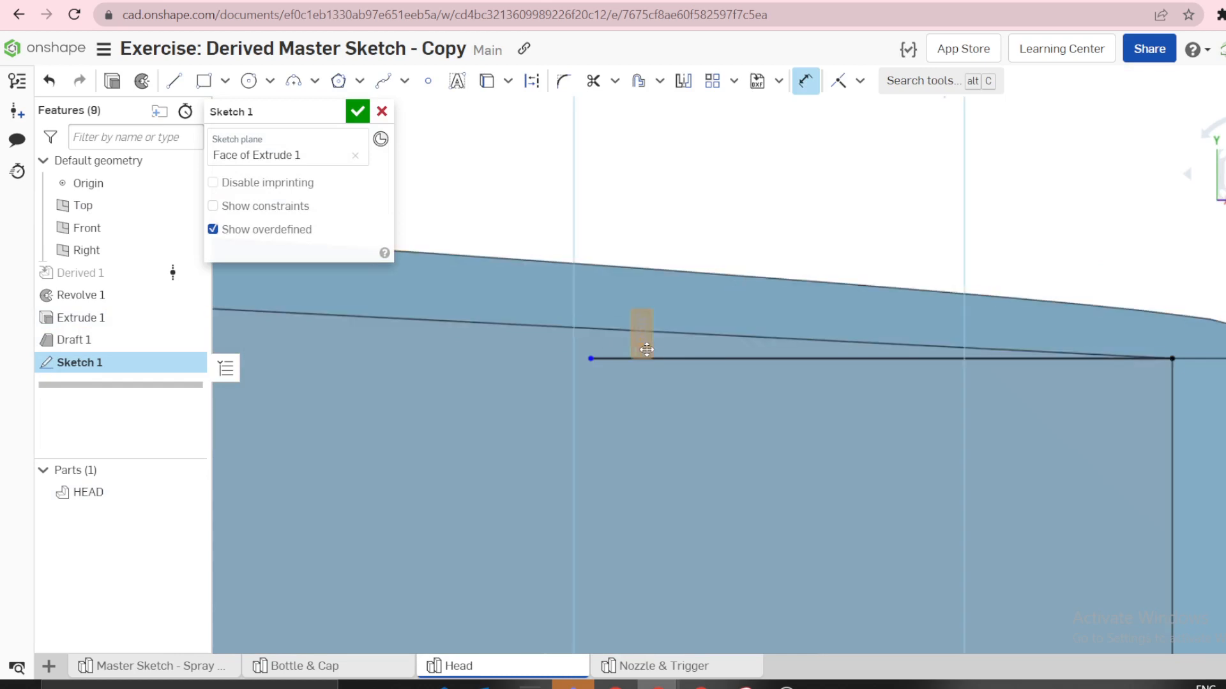
click(382, 113)
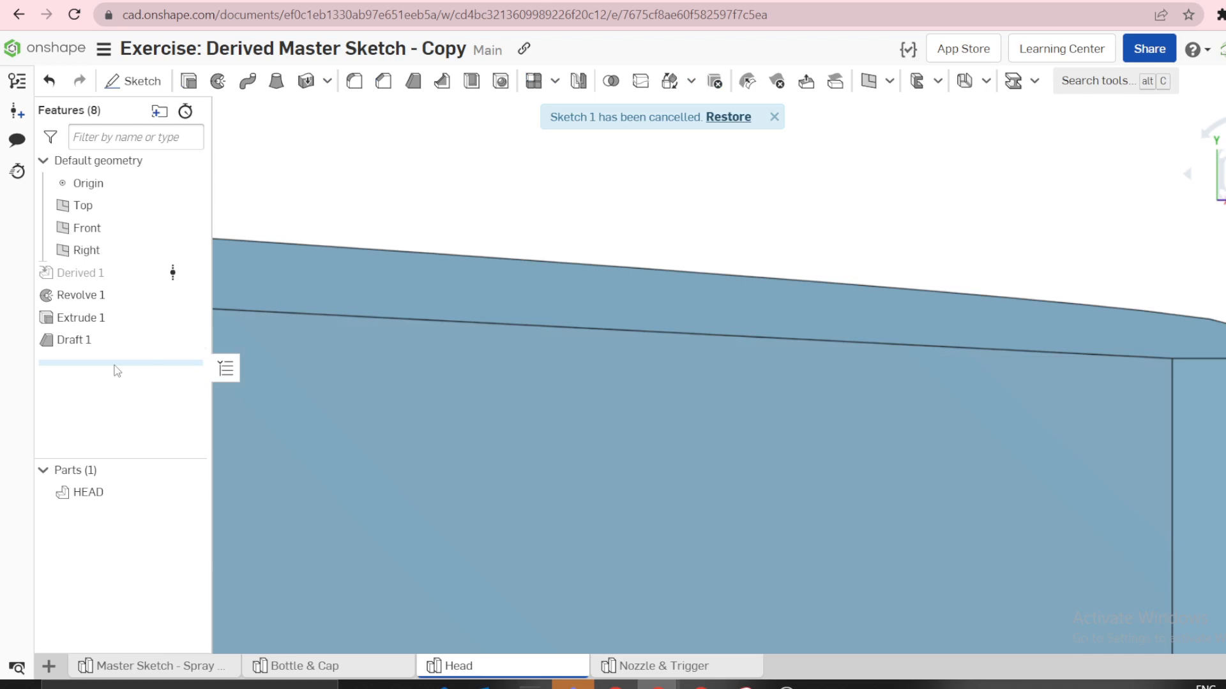
click(775, 118)
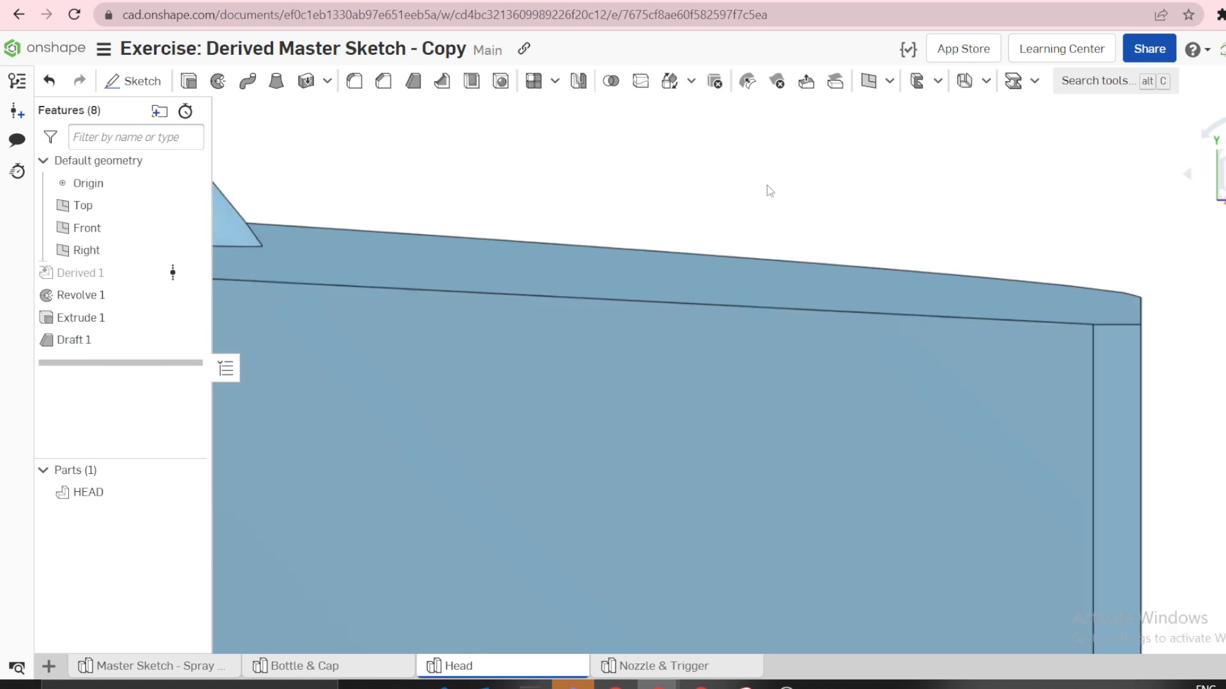
Review the settings of the head's draft feature and close them without changes
right_click(132, 340)
click(138, 382)
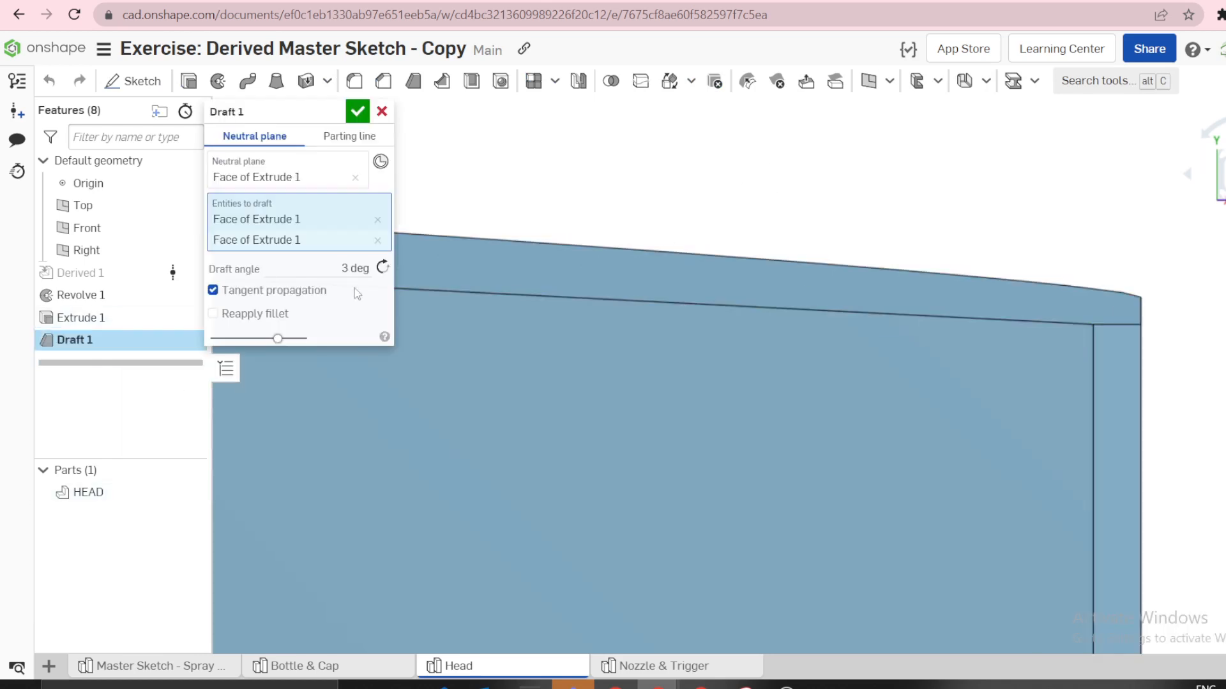
click(382, 115)
Examine the head's drafted side faces at oblique angles and with the front end face viewed straight on
scroll(751, 362, up, 3)
right_drag(753, 366, 683, 275)
scroll(761, 340, up, 1)
click(683, 281)
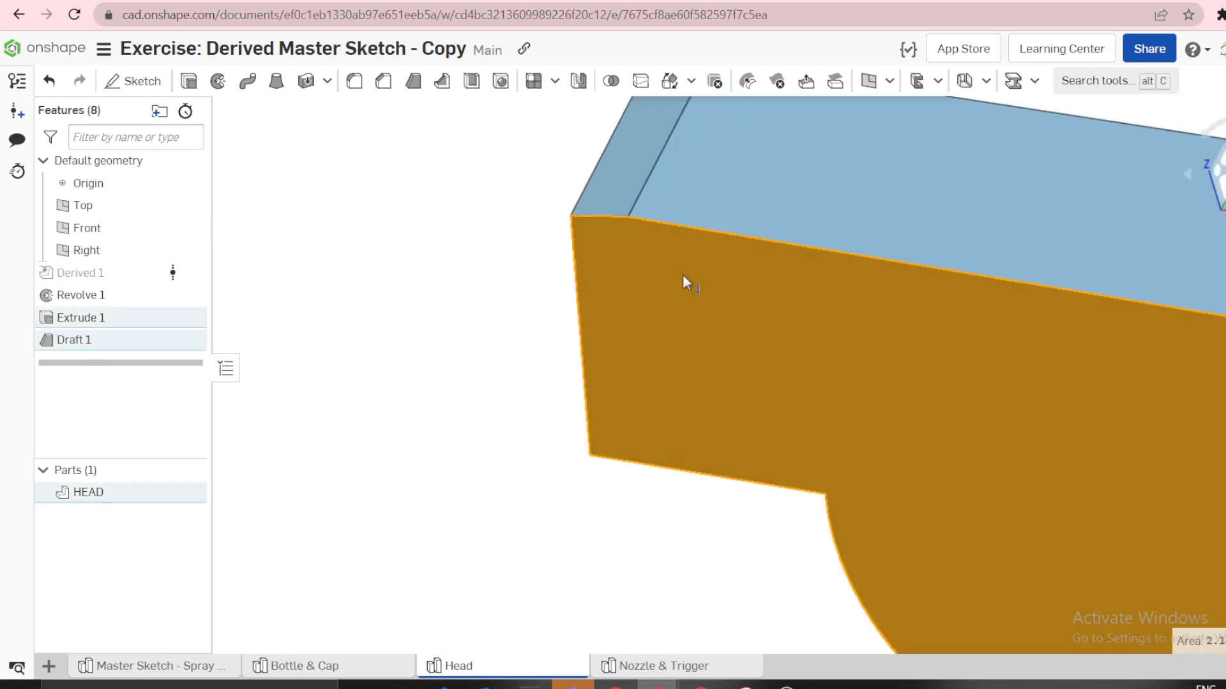
click(457, 259)
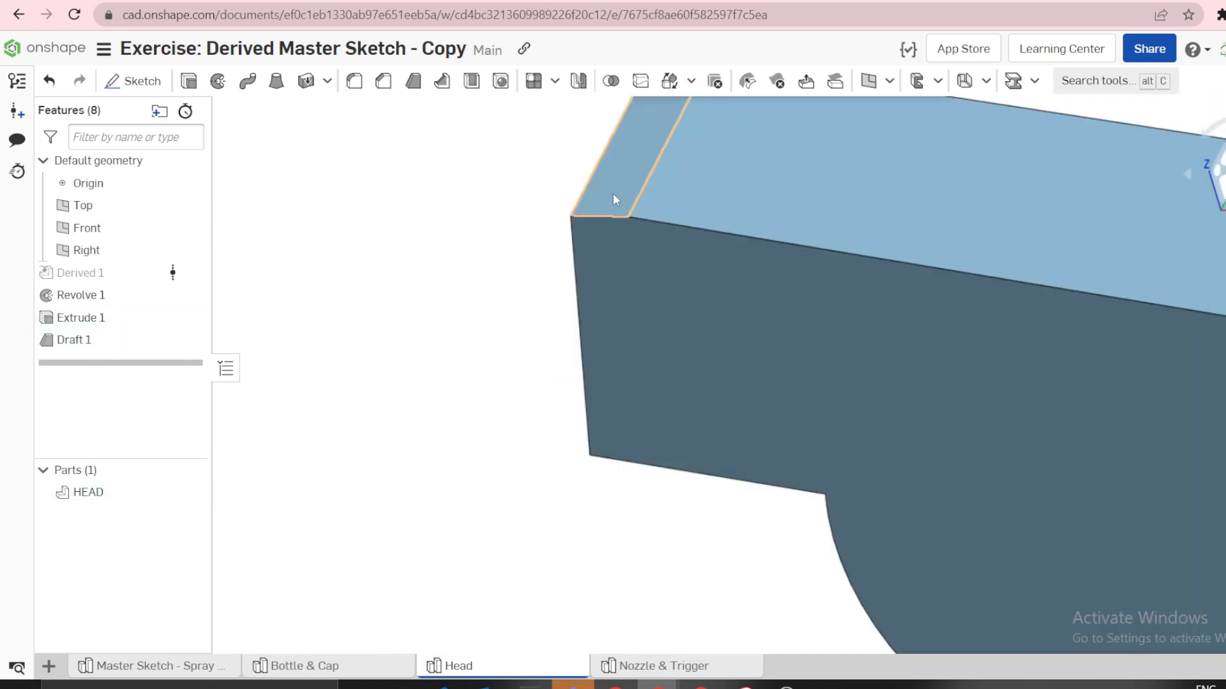
scroll(627, 209, down, 3)
right_drag(628, 209, 659, 309)
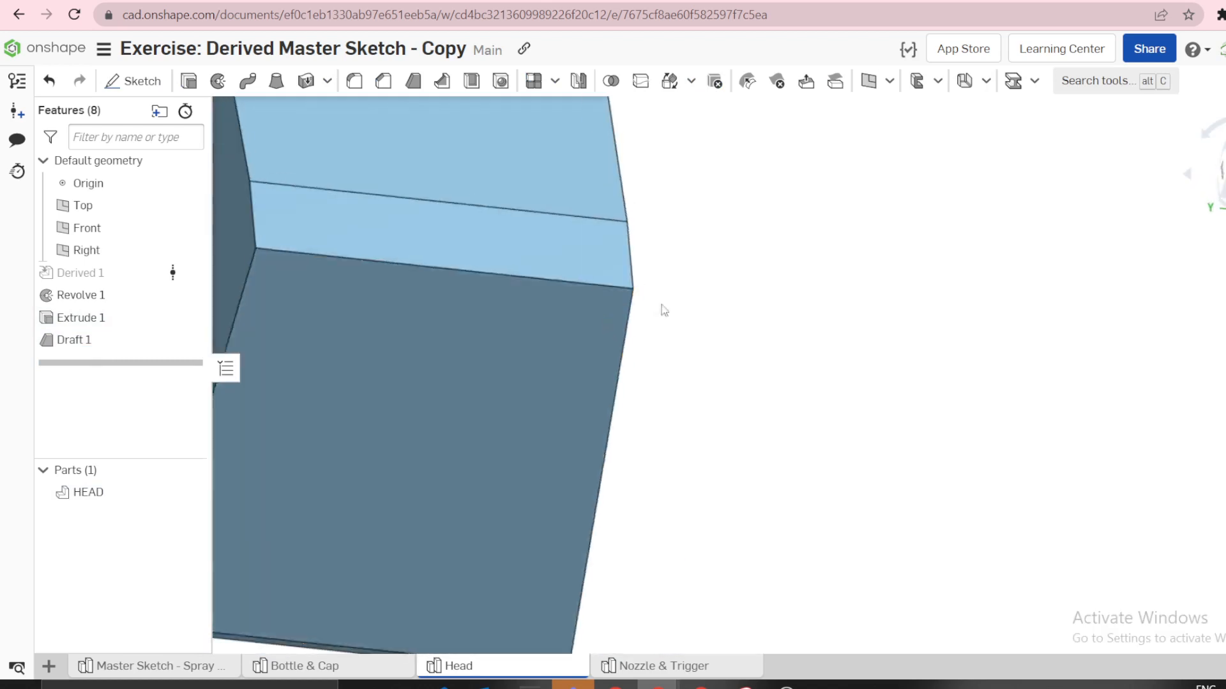
click(602, 325)
key(n)
scroll(1030, 287, up, 2)
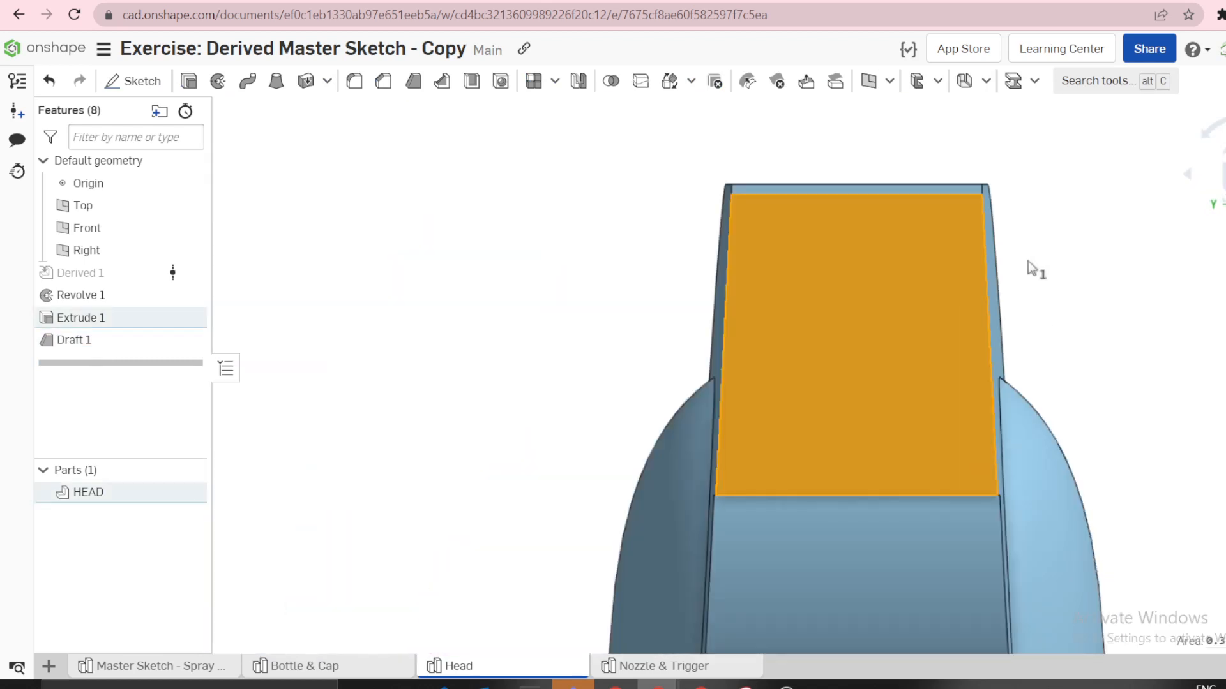
click(1057, 215)
scroll(1015, 213, down, 5)
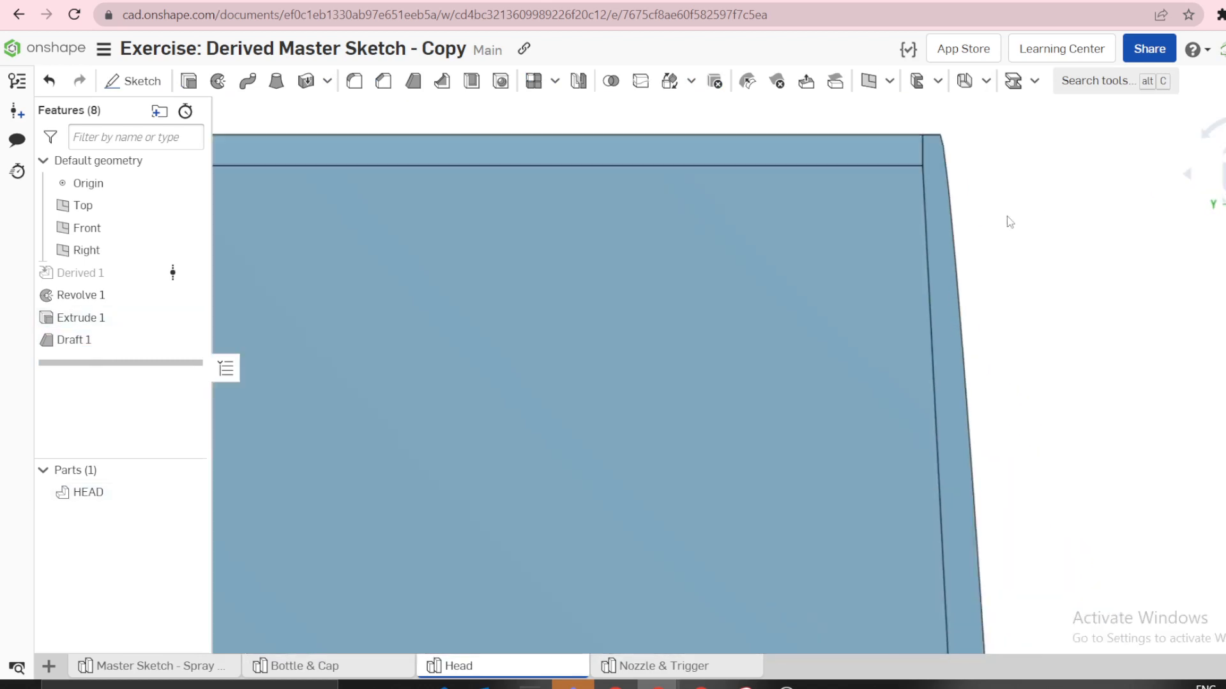
Measure the angle between the small front top face and the adjacent drafted side face
click(887, 152)
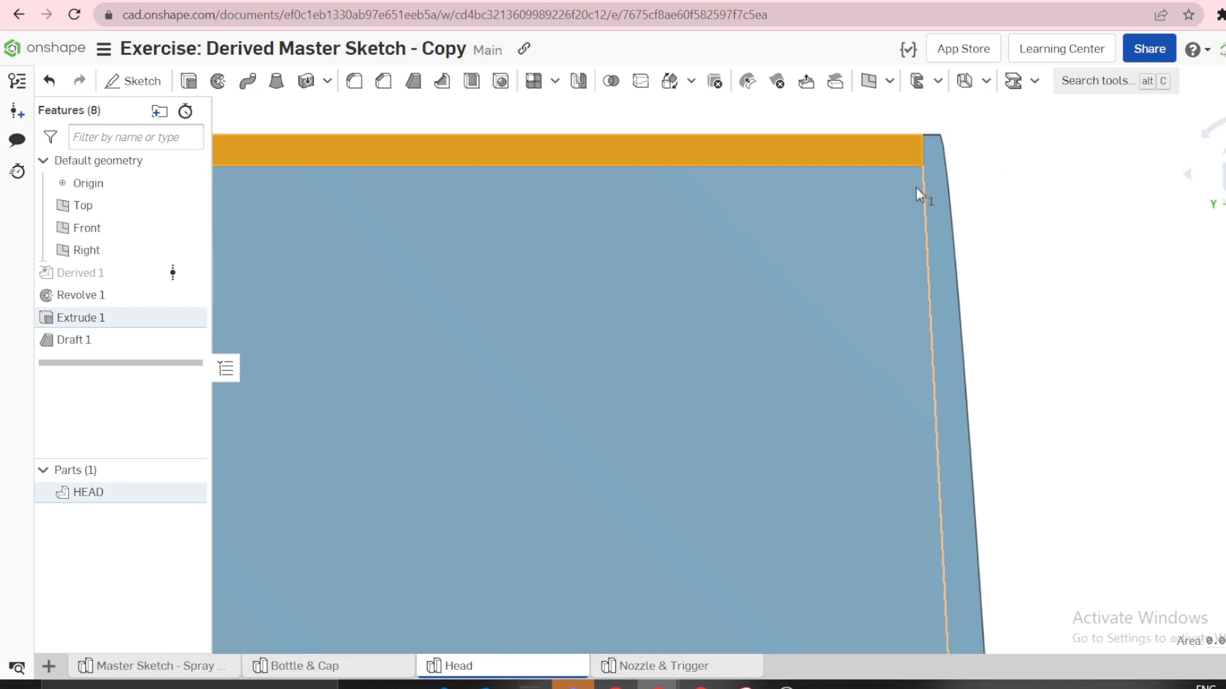
click(1039, 171)
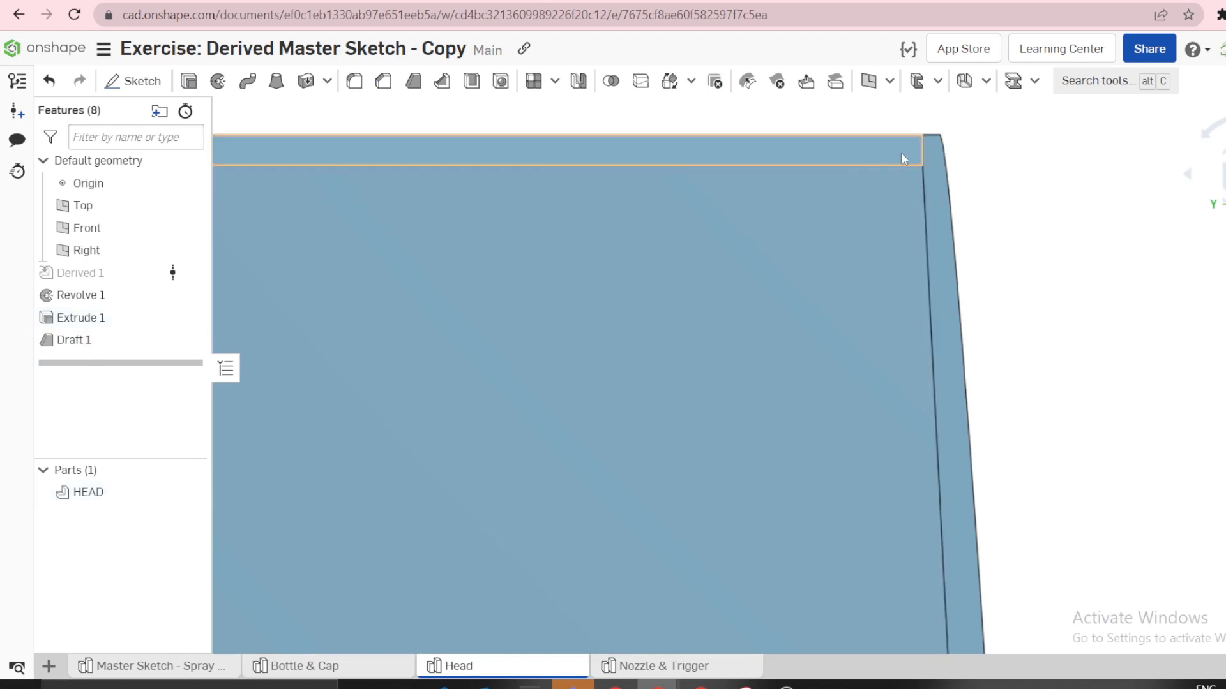
click(906, 150)
click(942, 206)
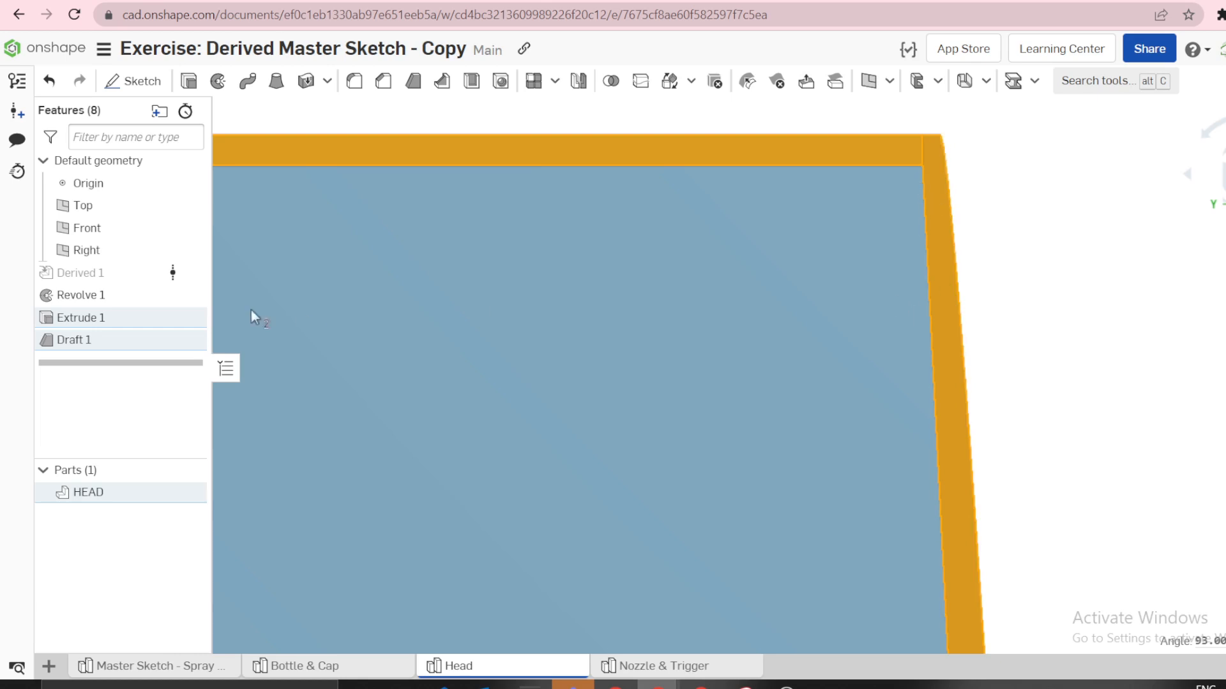
key(shift+7)
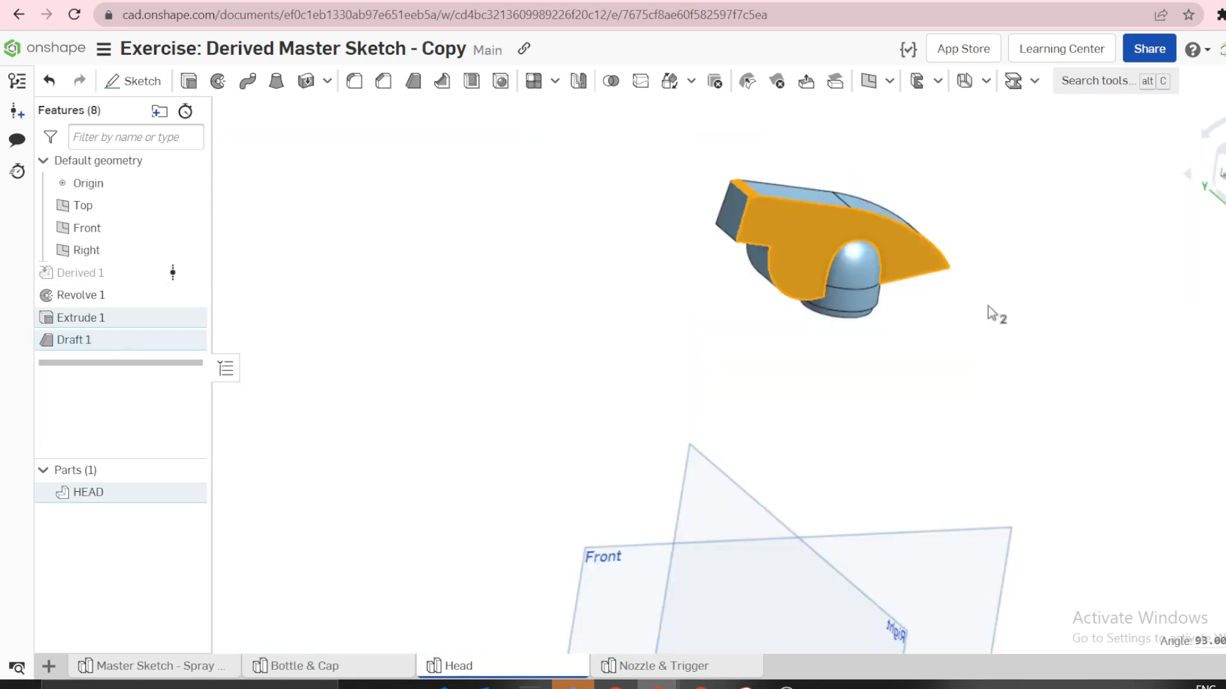
click(490, 285)
Shell the head with a 0.1 in thickness, removing the neck's bottom face, the curved lower face and the flat front and rear underside faces
scroll(711, 208, up, 5)
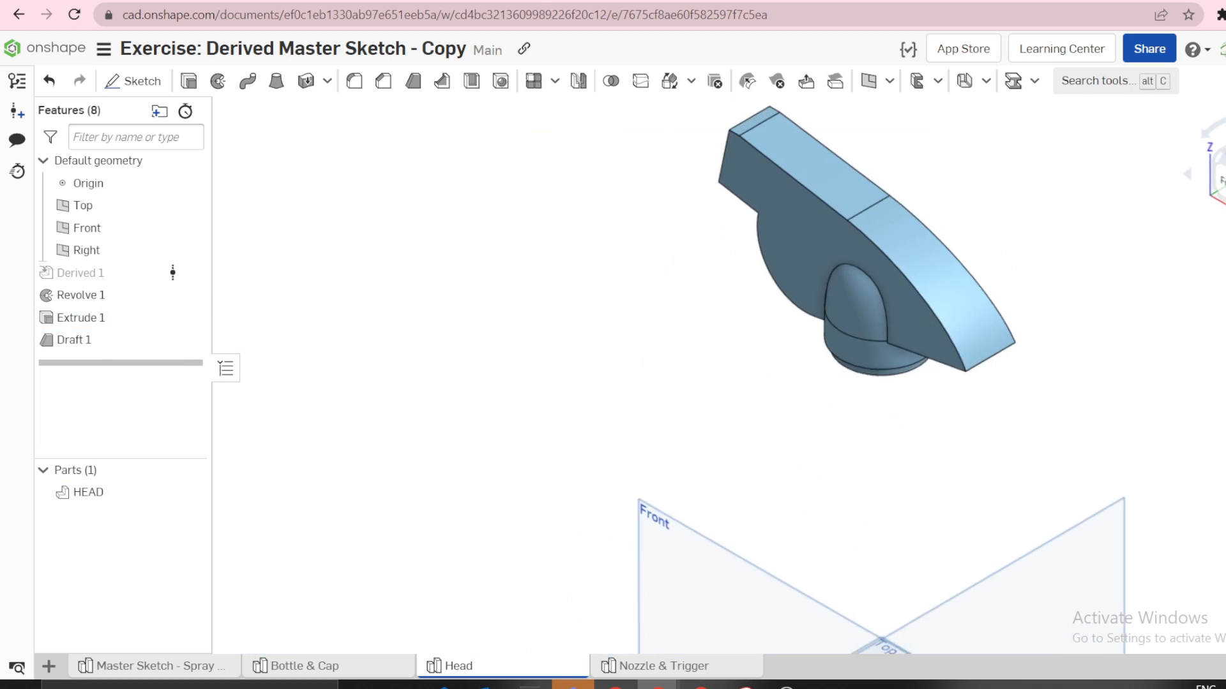
key(shift+5)
key(shift+7)
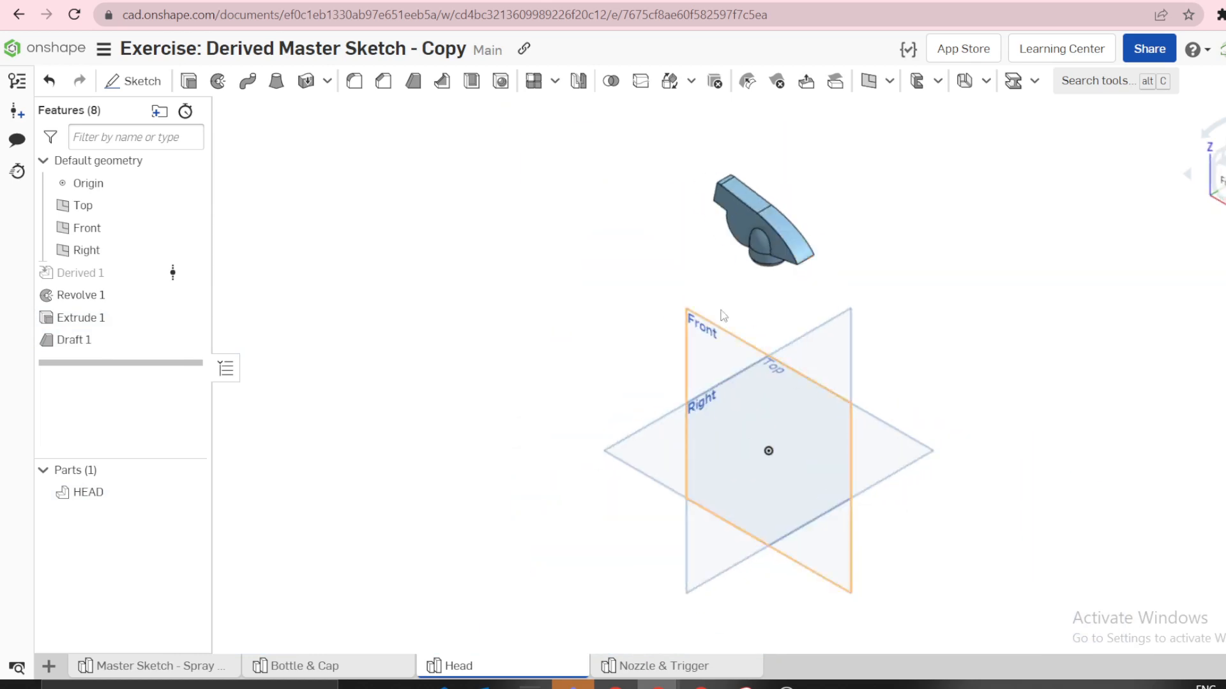
scroll(797, 154, up, 5)
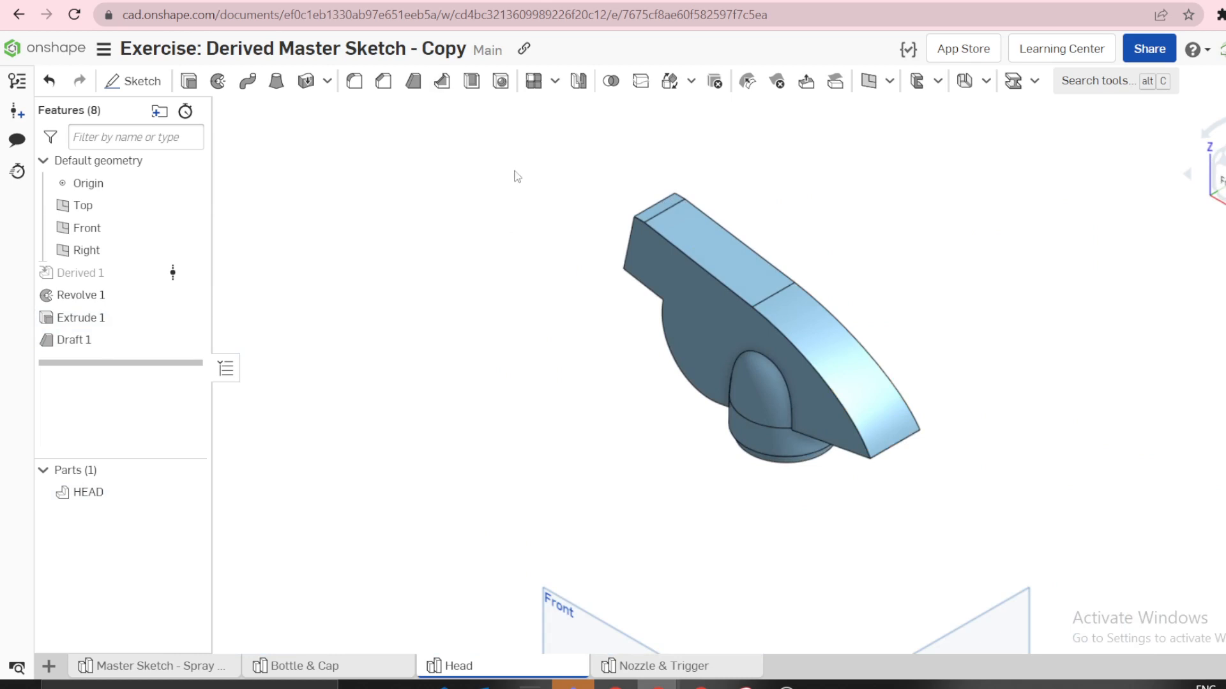
click(472, 81)
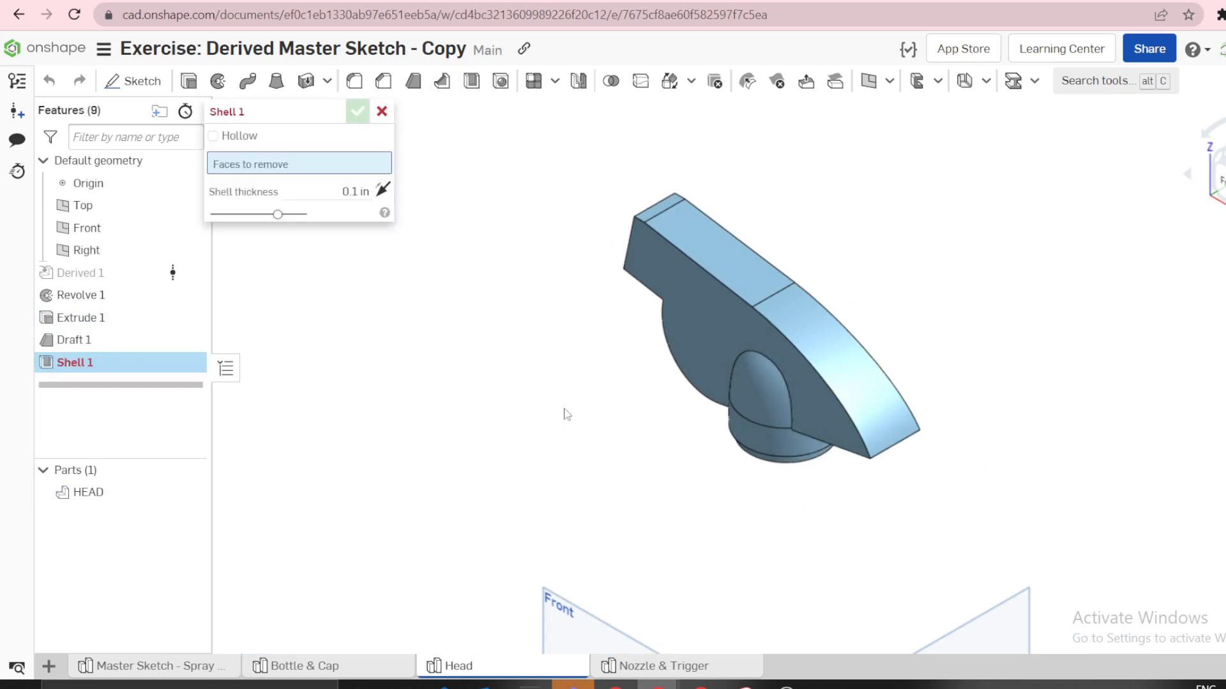
right_drag(566, 415, 708, 415)
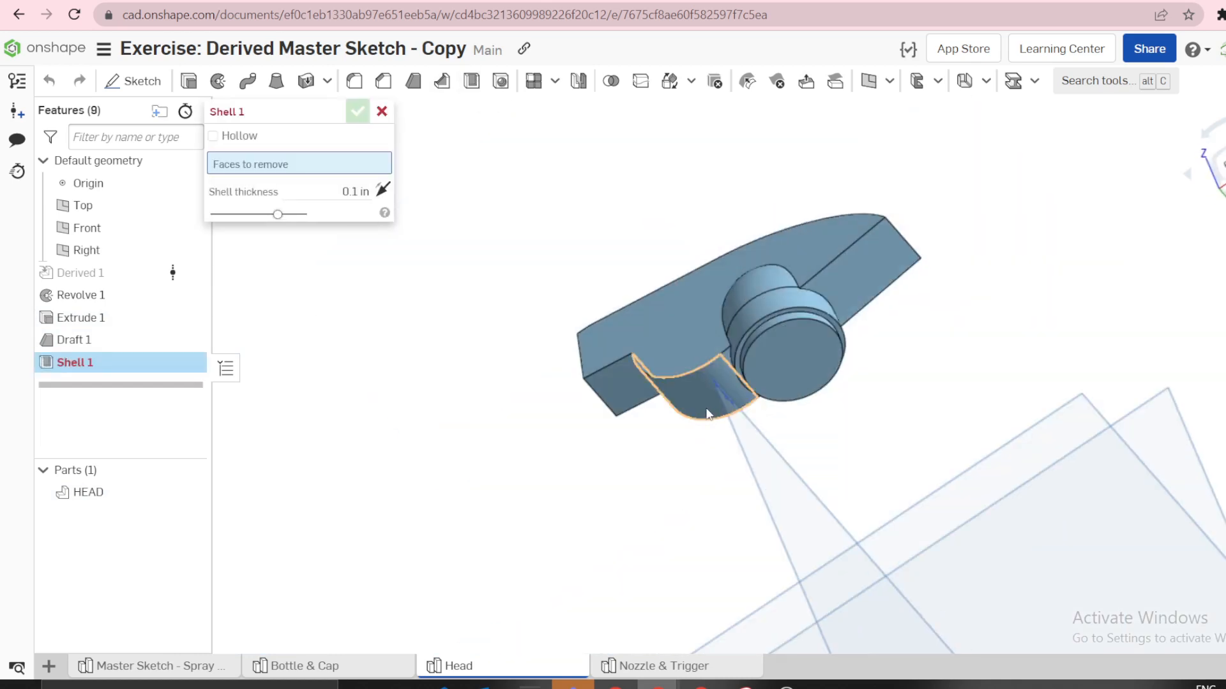
scroll(756, 370, up, 5)
click(774, 361)
click(664, 389)
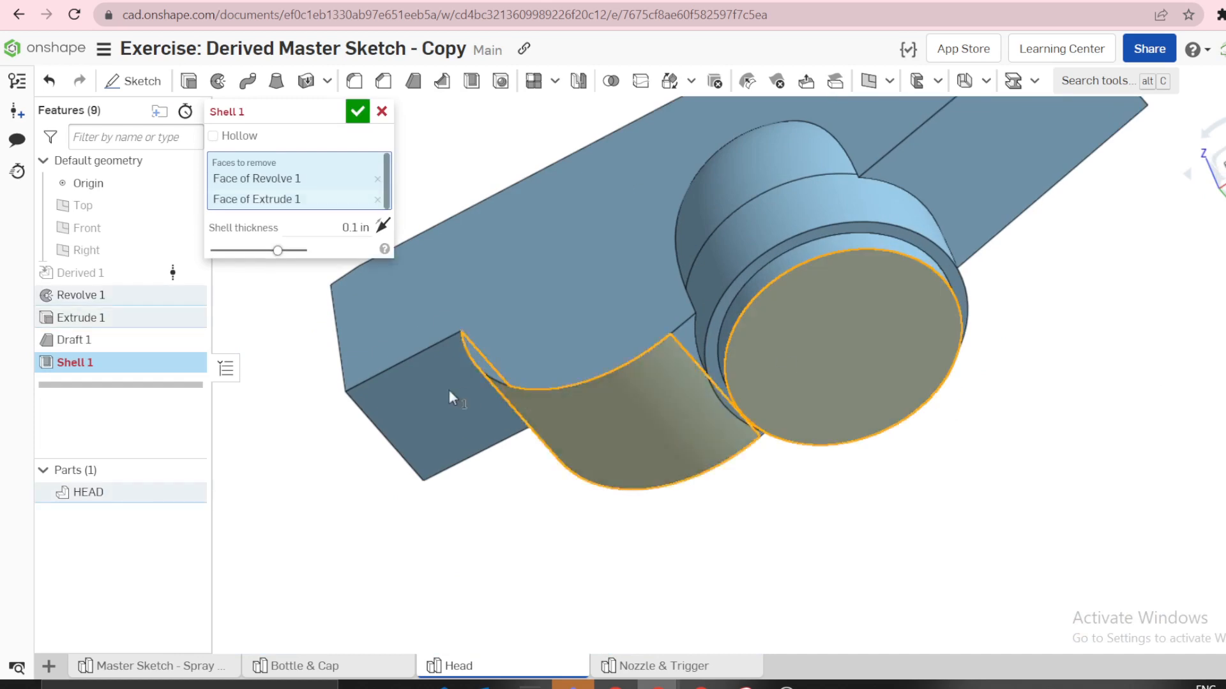
click(449, 391)
click(957, 208)
mouse_move(886, 312)
right_down()
mouse_move(944, 246)
mouse_move(843, 347)
mouse_move(881, 317)
right_up()
click(357, 111)
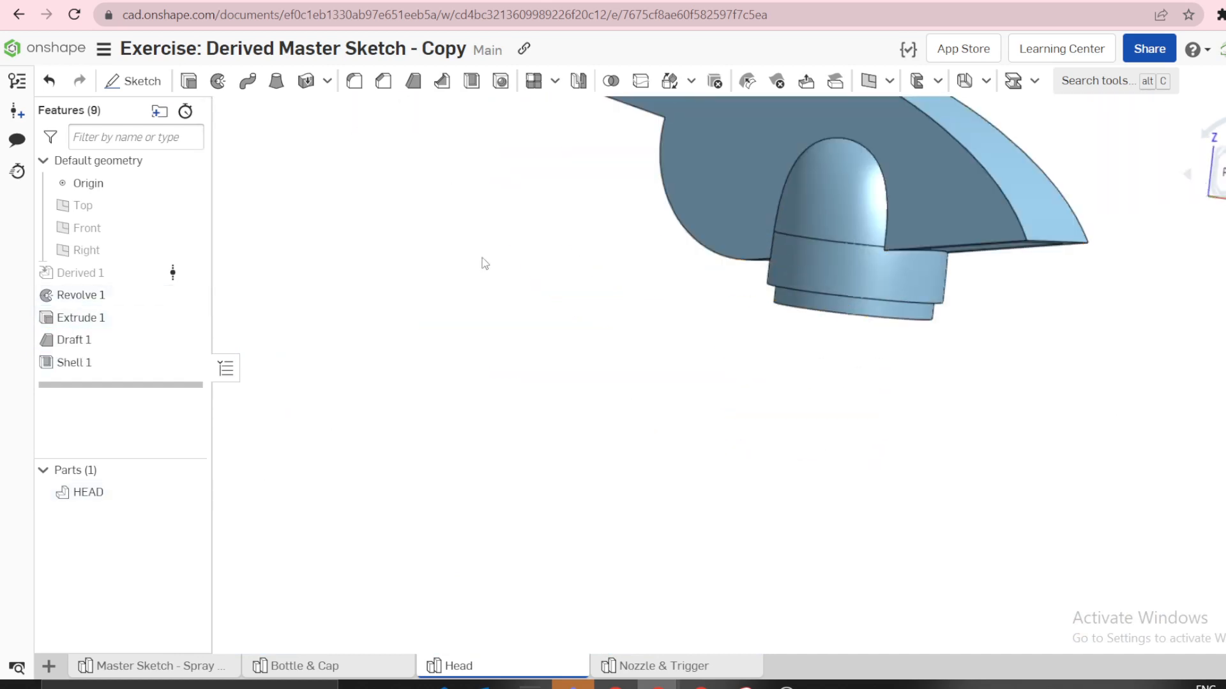
Start a 0.05 in fillet on one side of the head: the dome, top, front end, front underside and curved lower edges
scroll(715, 236, down, 5)
right_drag(695, 252, 773, 587)
scroll(724, 159, up, 5)
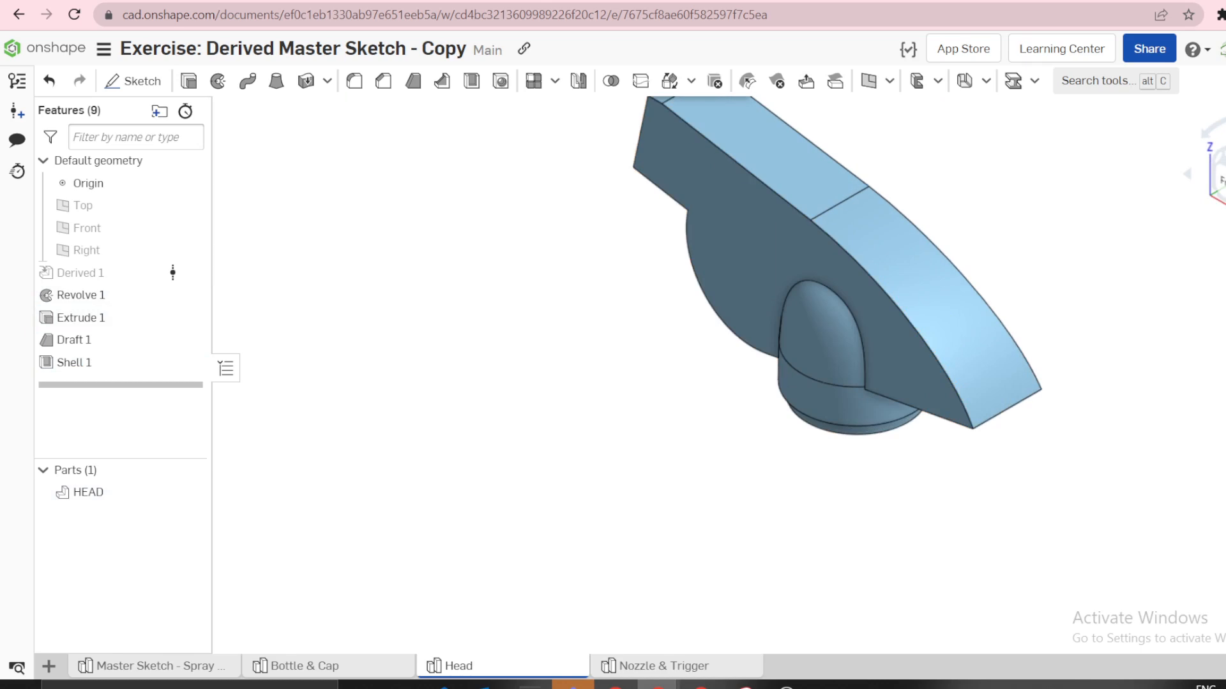
scroll(608, 197, down, 2)
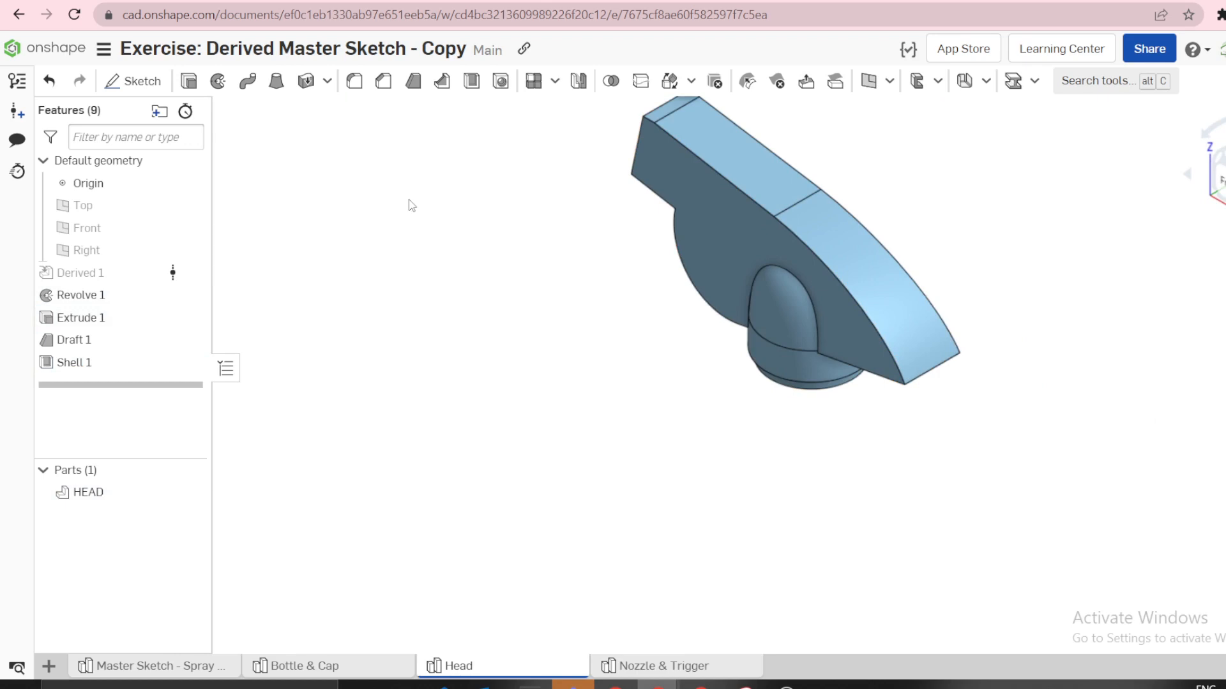
key(shift+f)
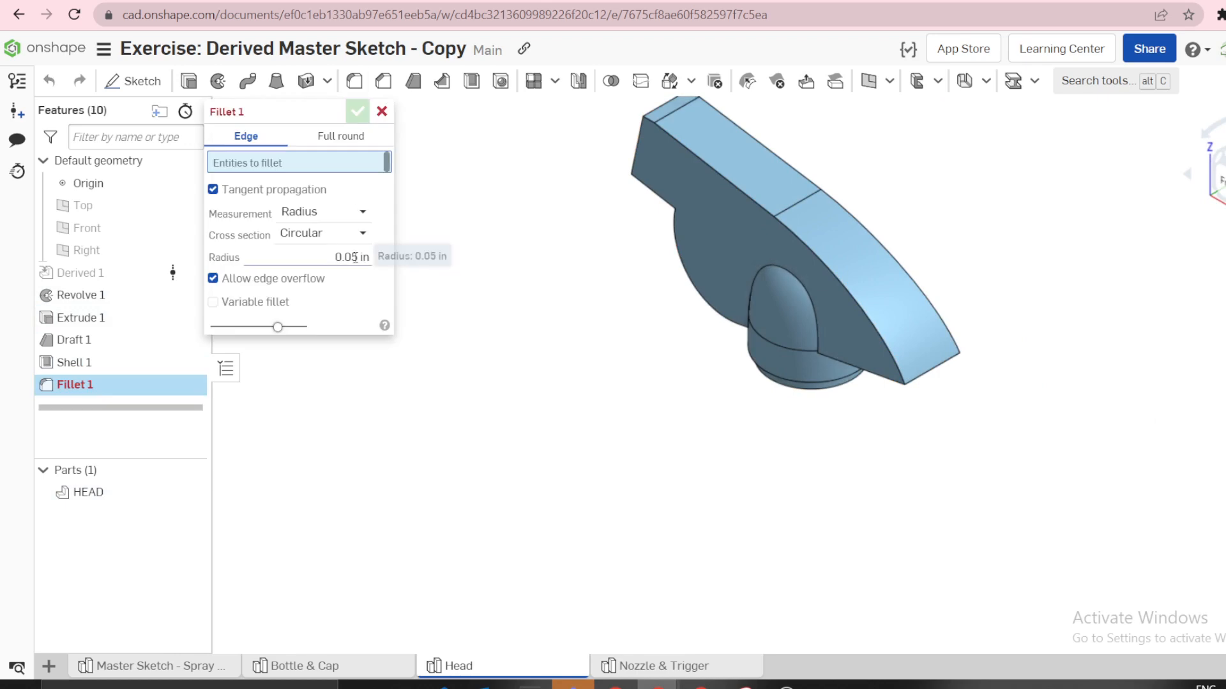
scroll(618, 203, up, 5)
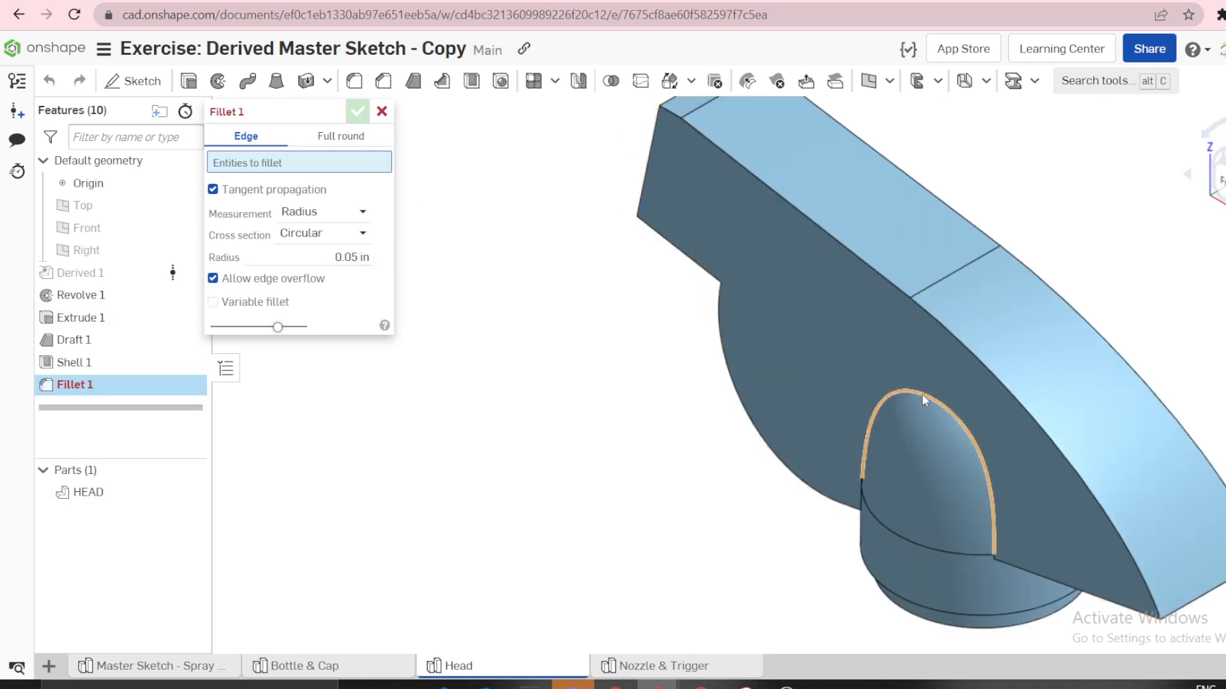
click(922, 393)
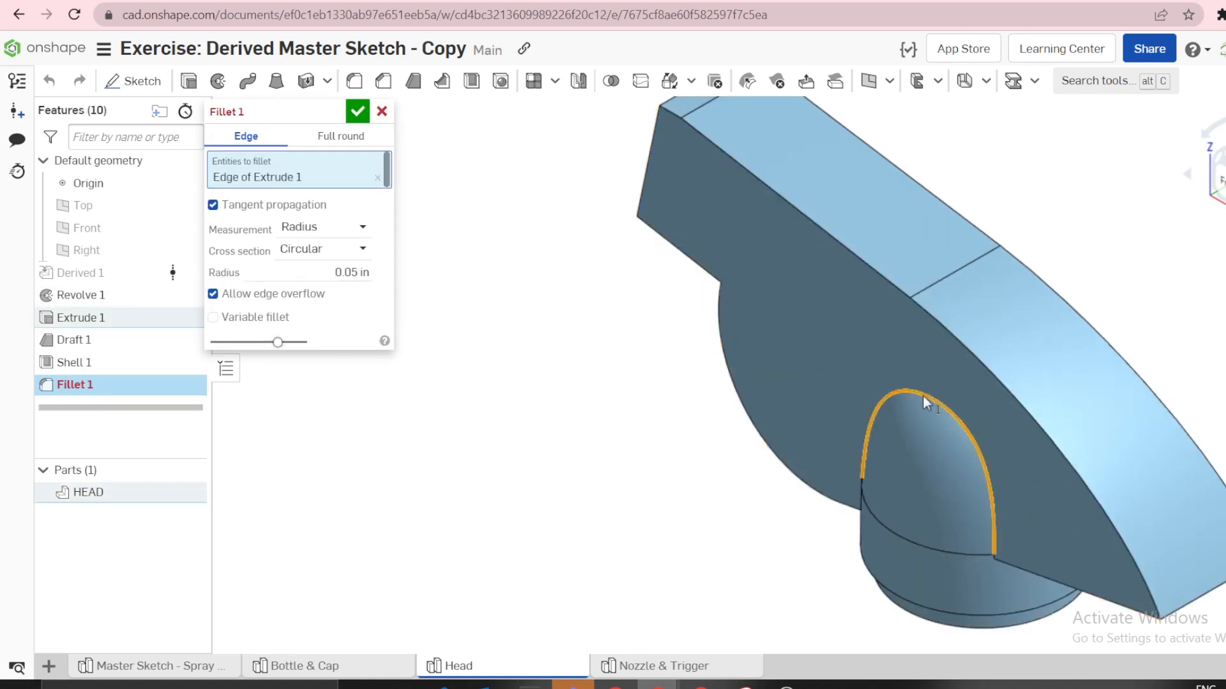
click(1037, 433)
click(712, 146)
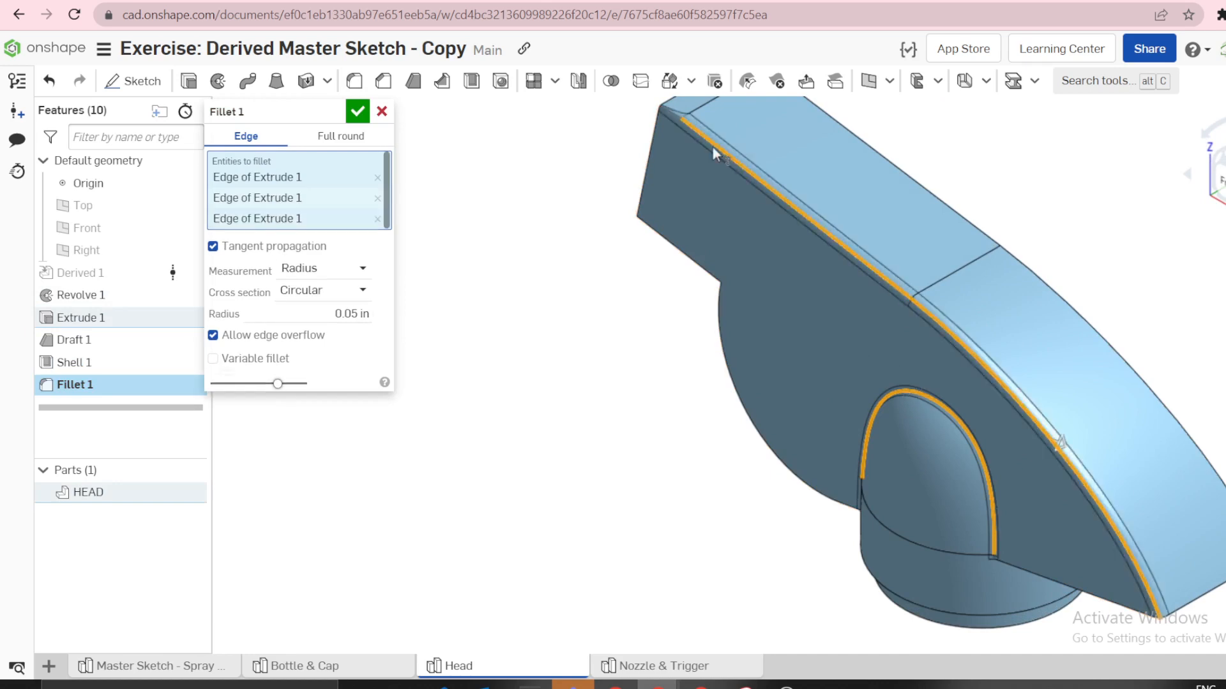
click(653, 126)
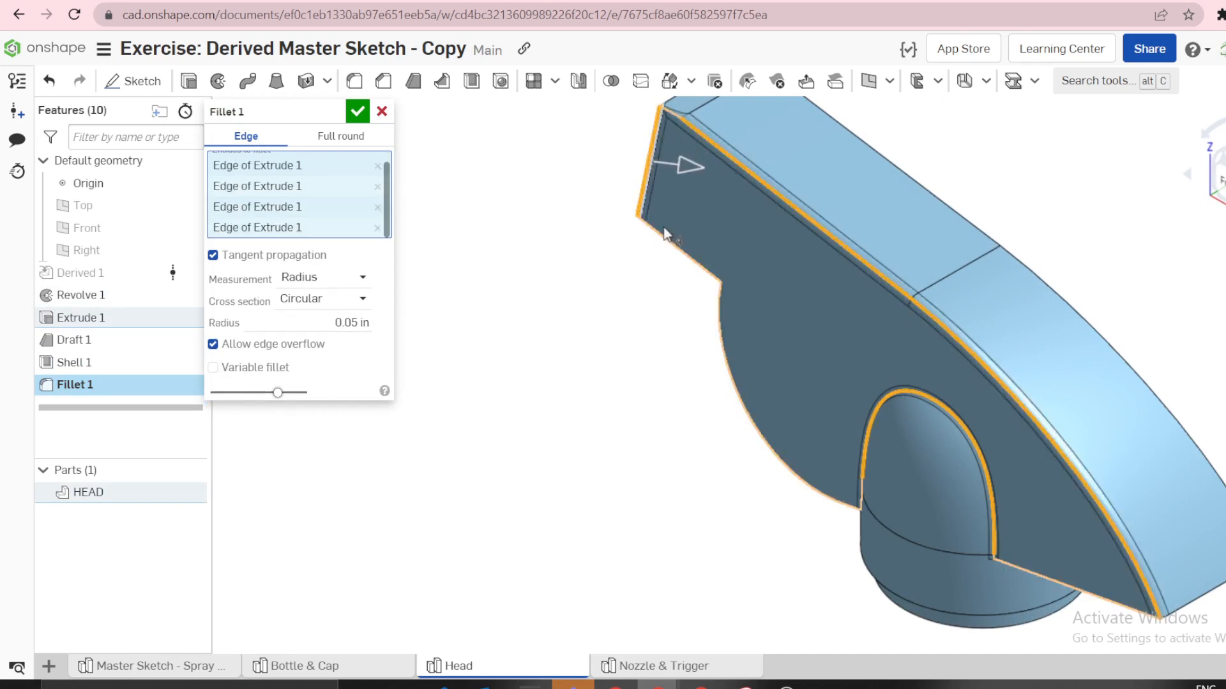
click(658, 234)
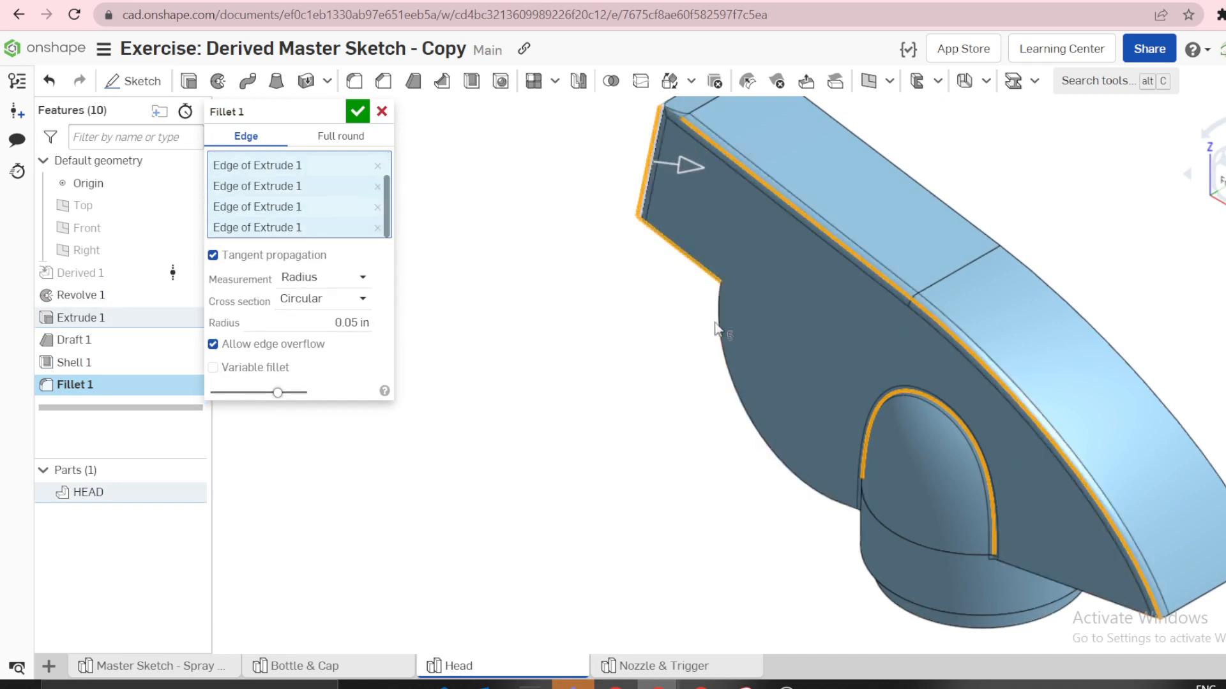
click(804, 508)
Add the opposite side's dome edge and curved lower edge to the 0.05 in fillet
right_drag(804, 508, 691, 468)
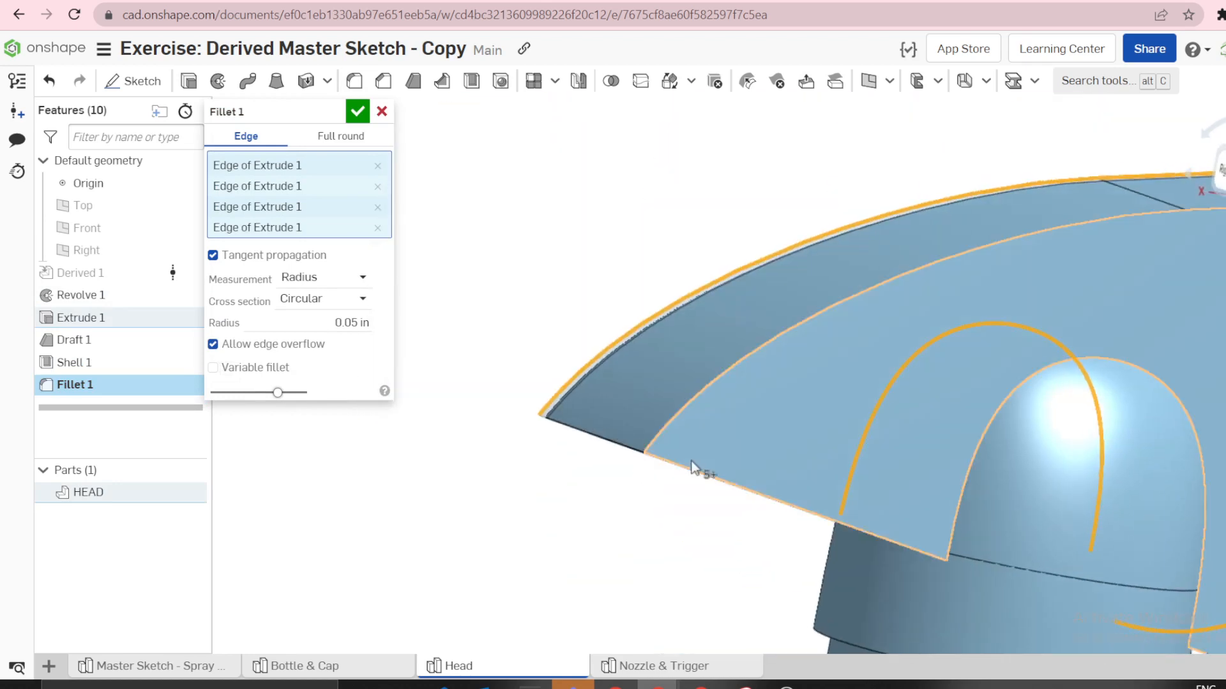
click(959, 505)
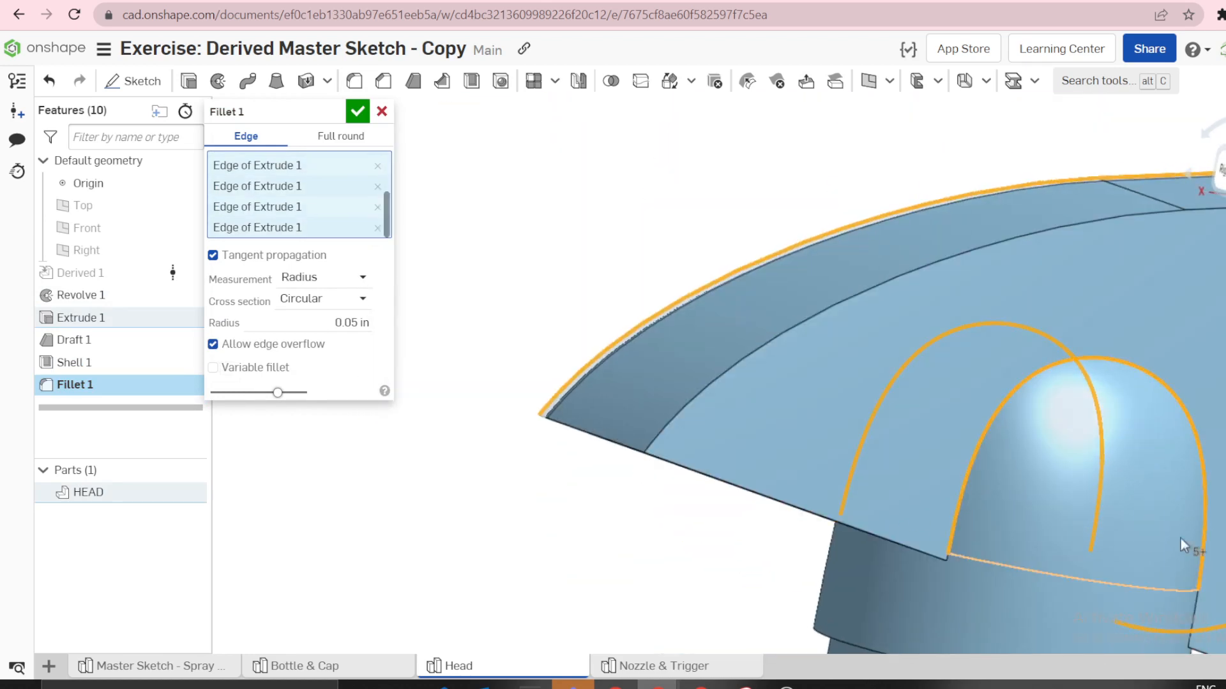
right_drag(1181, 538, 1147, 546)
scroll(1148, 546, down, 5)
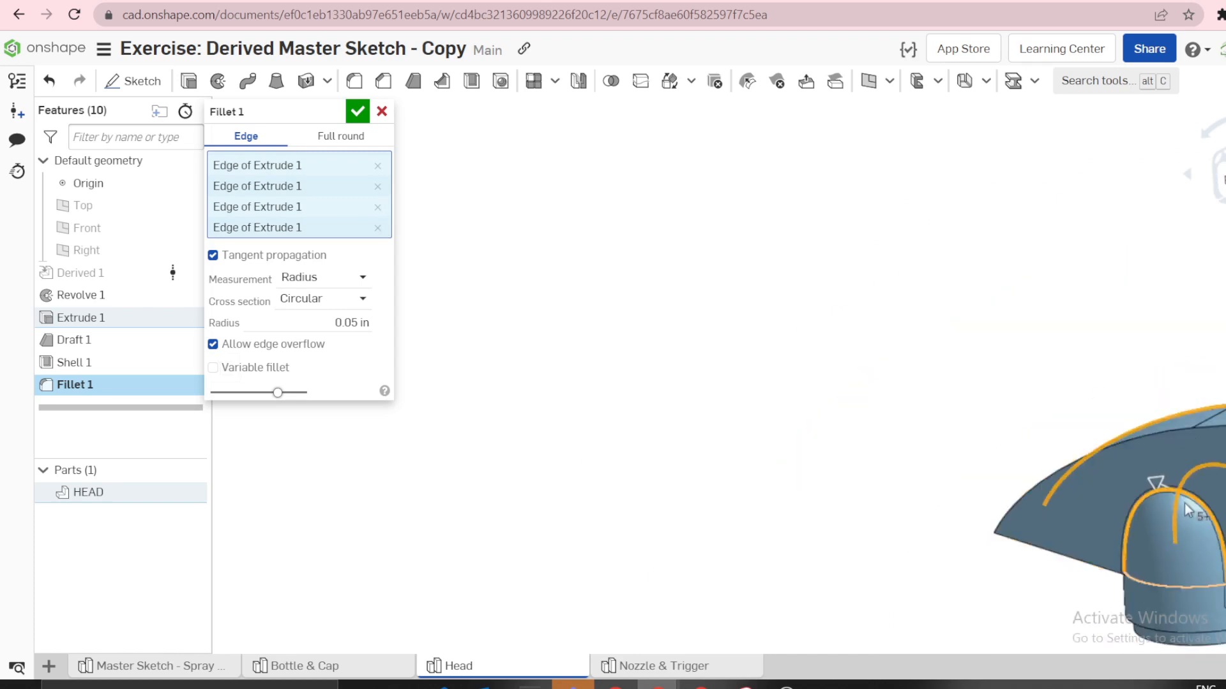
key(f)
scroll(773, 159, up, 5)
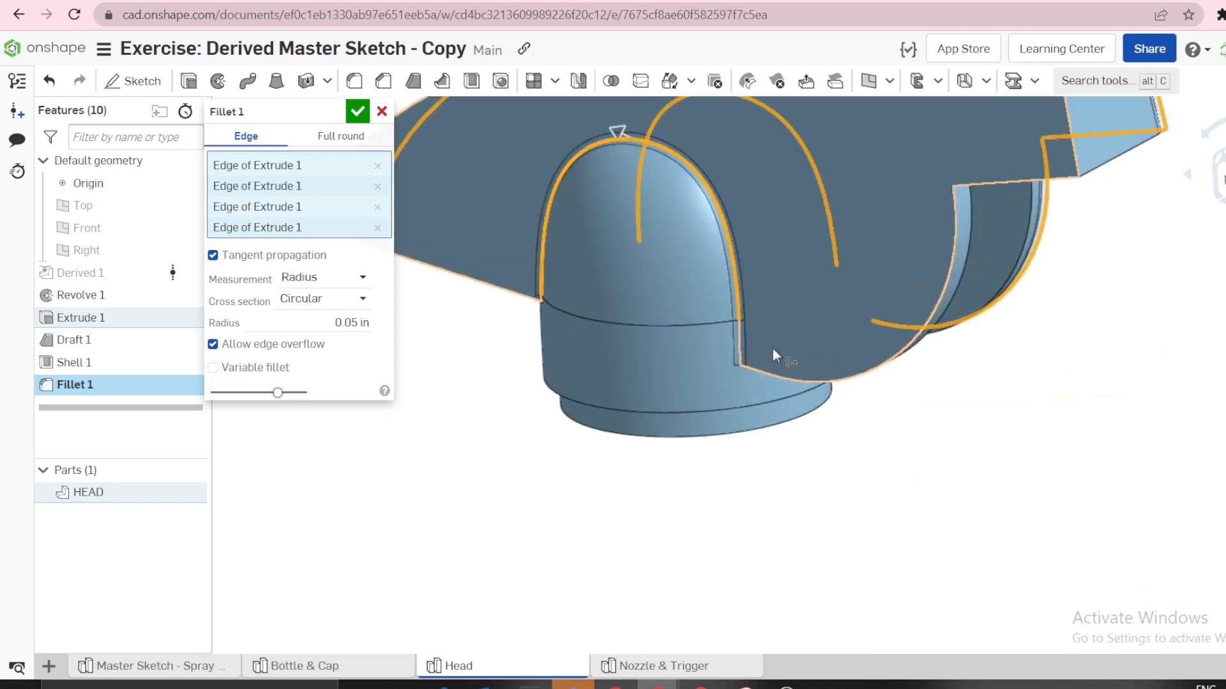
click(795, 373)
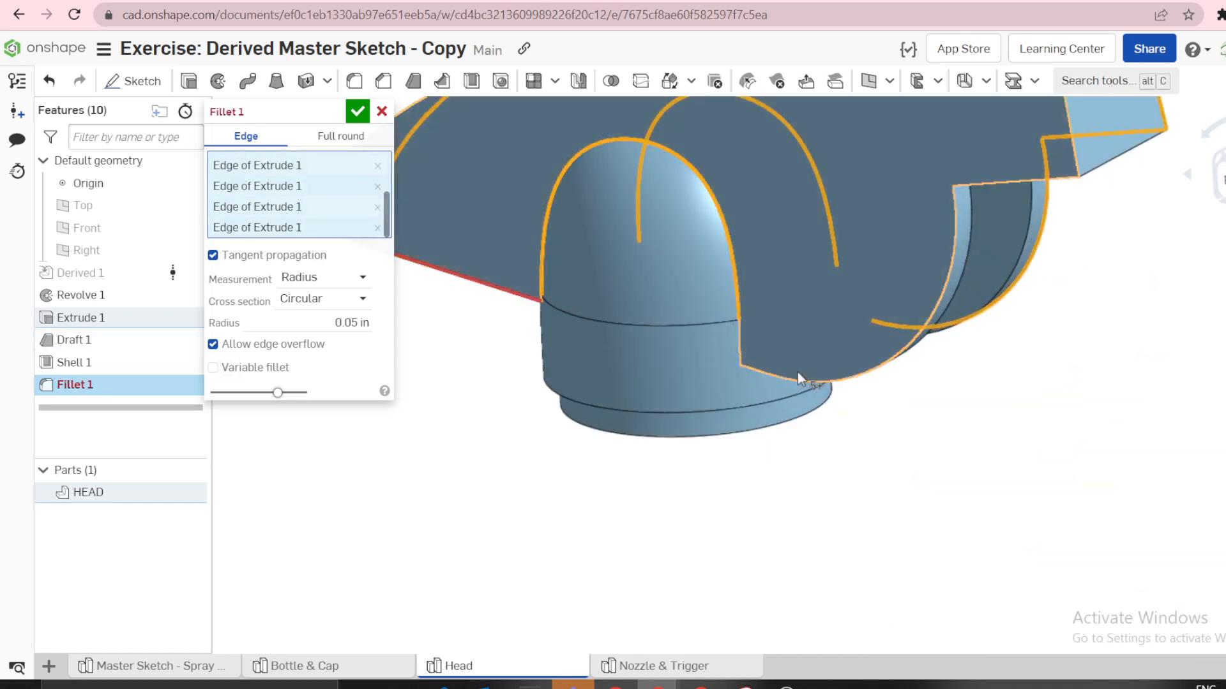
click(802, 381)
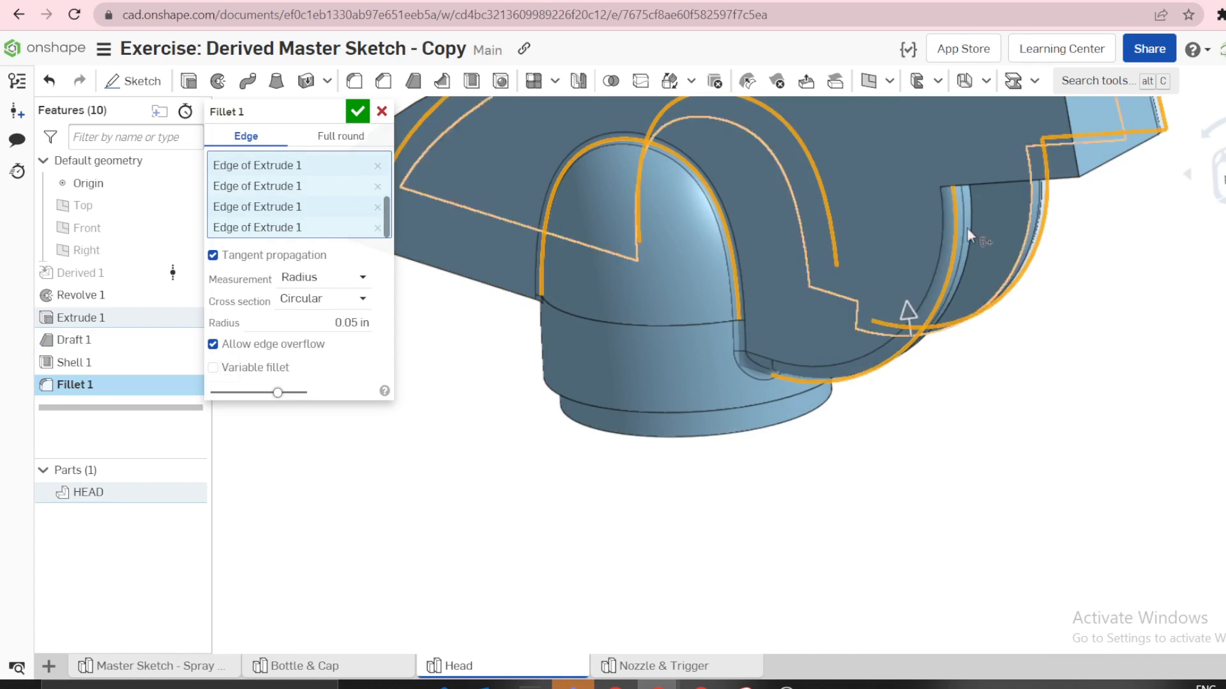
Add the front end face and the remaining near-side front underside and top edges to the 0.05 in fillet, and finish it
scroll(977, 204, down, 1)
scroll(983, 184, down, 4)
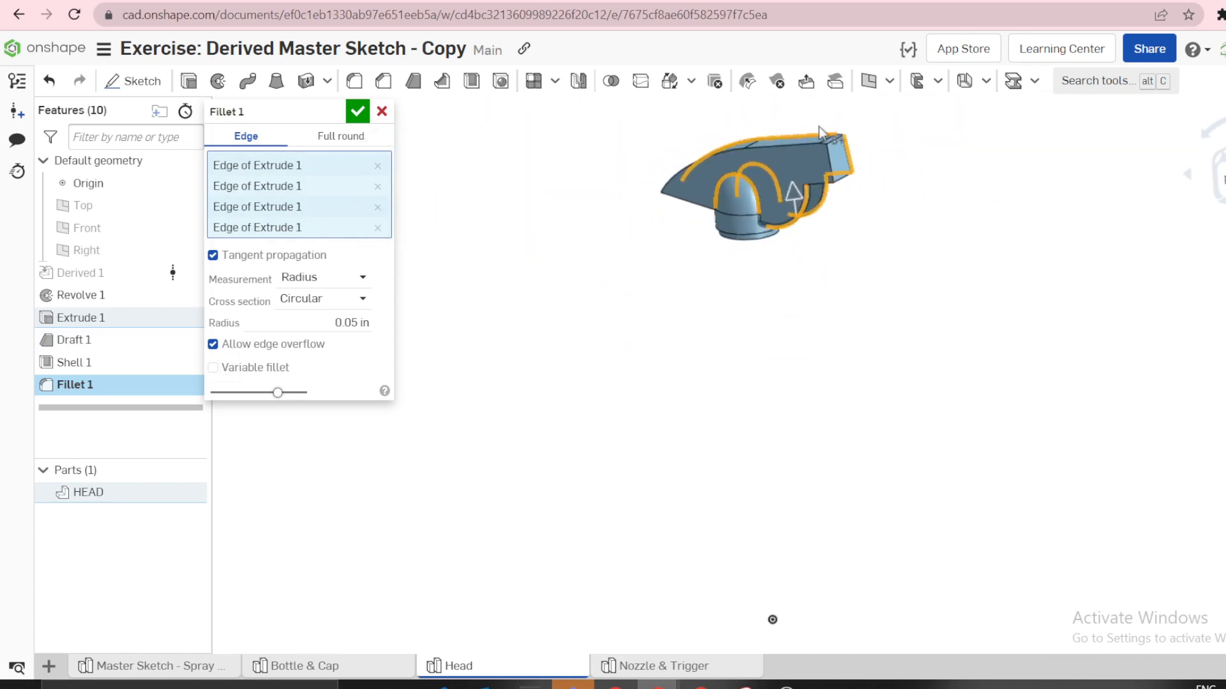
scroll(853, 228, up, 5)
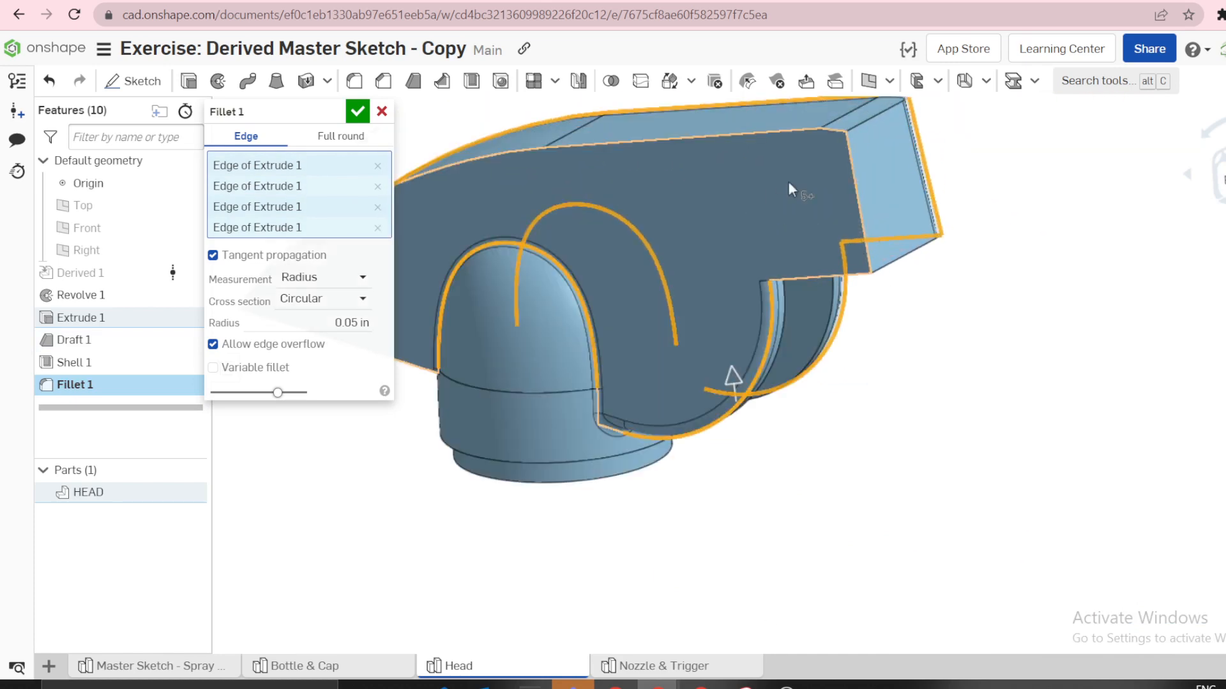
scroll(798, 177, up, 2)
click(926, 159)
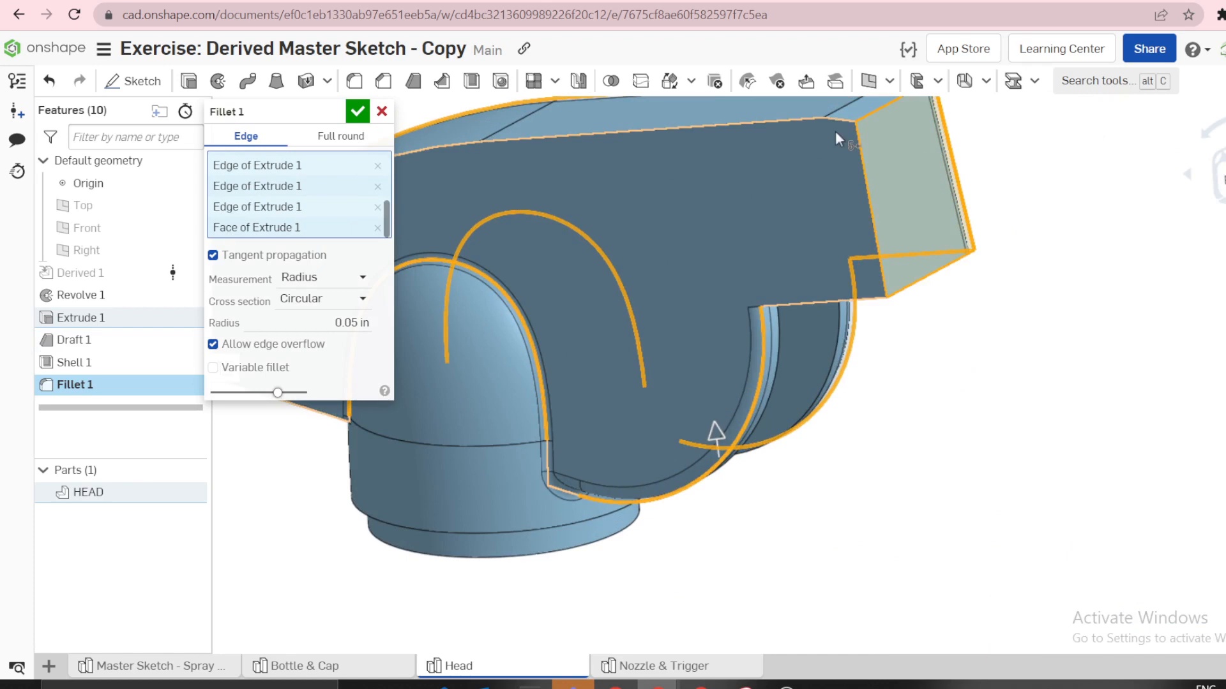
click(810, 305)
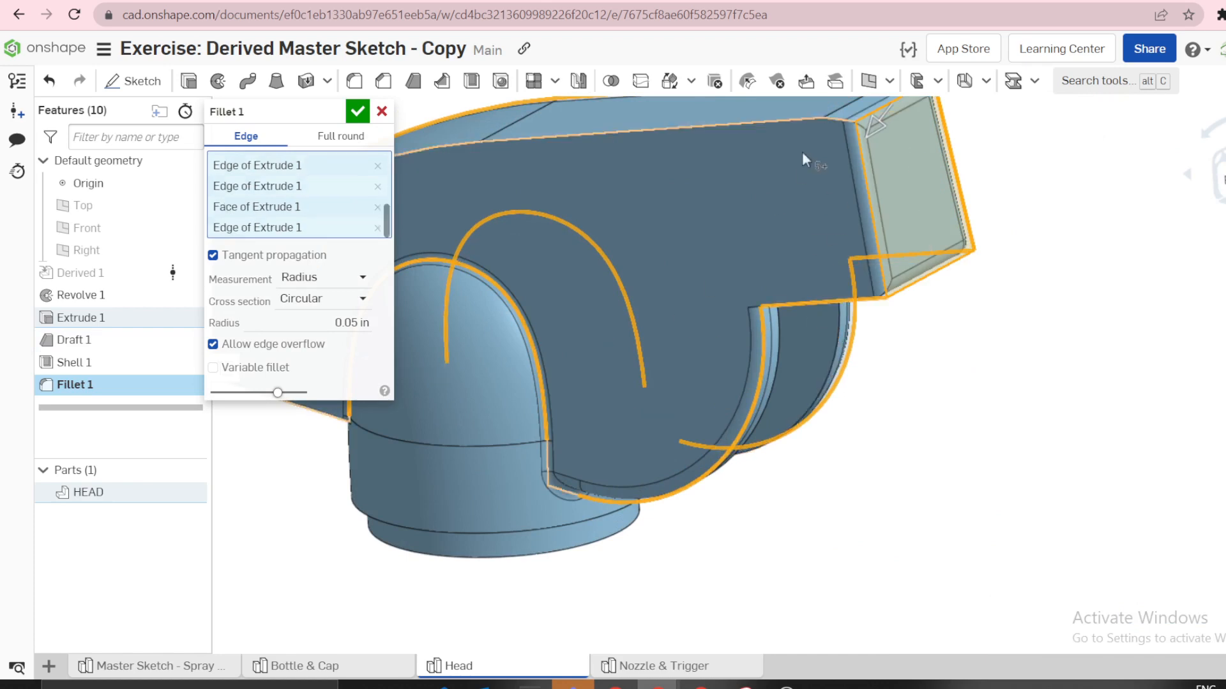
click(814, 116)
scroll(813, 163, down, 1)
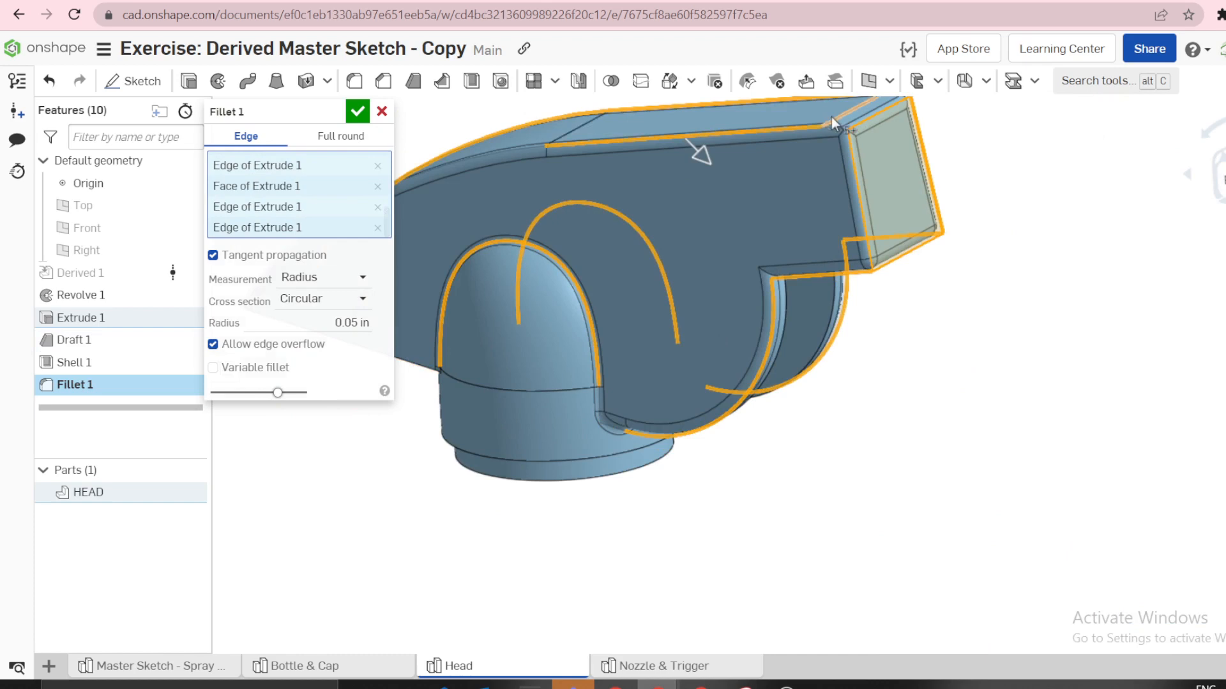
scroll(830, 117, up, 2)
click(358, 112)
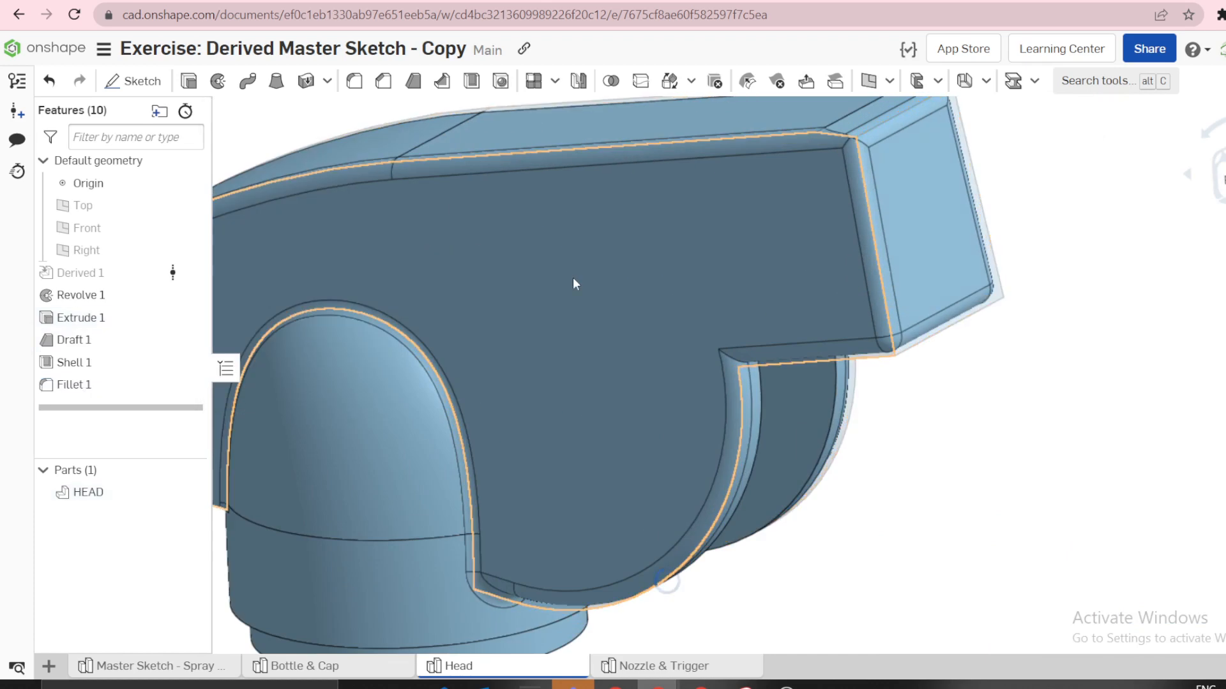
Show the derived sketch temporarily to examine how the filleted head's rear end relates to it in isometric view
key(shift+7)
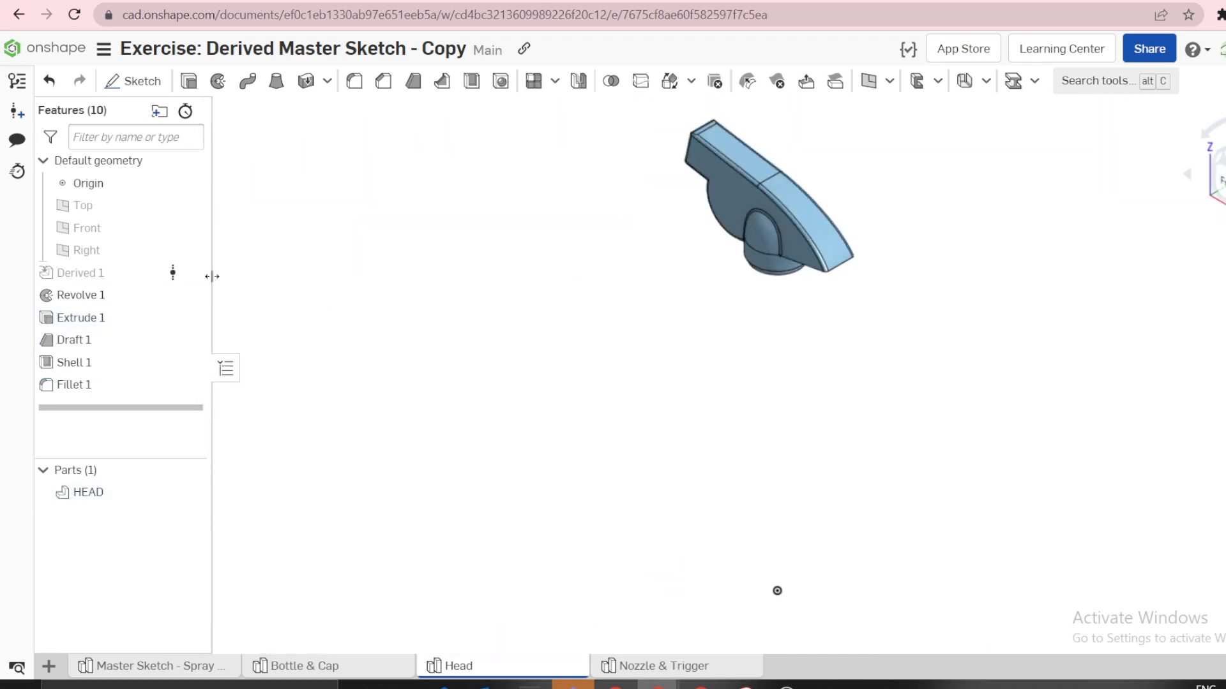
scroll(791, 370, up, 3)
scroll(792, 368, down, 3)
click(189, 273)
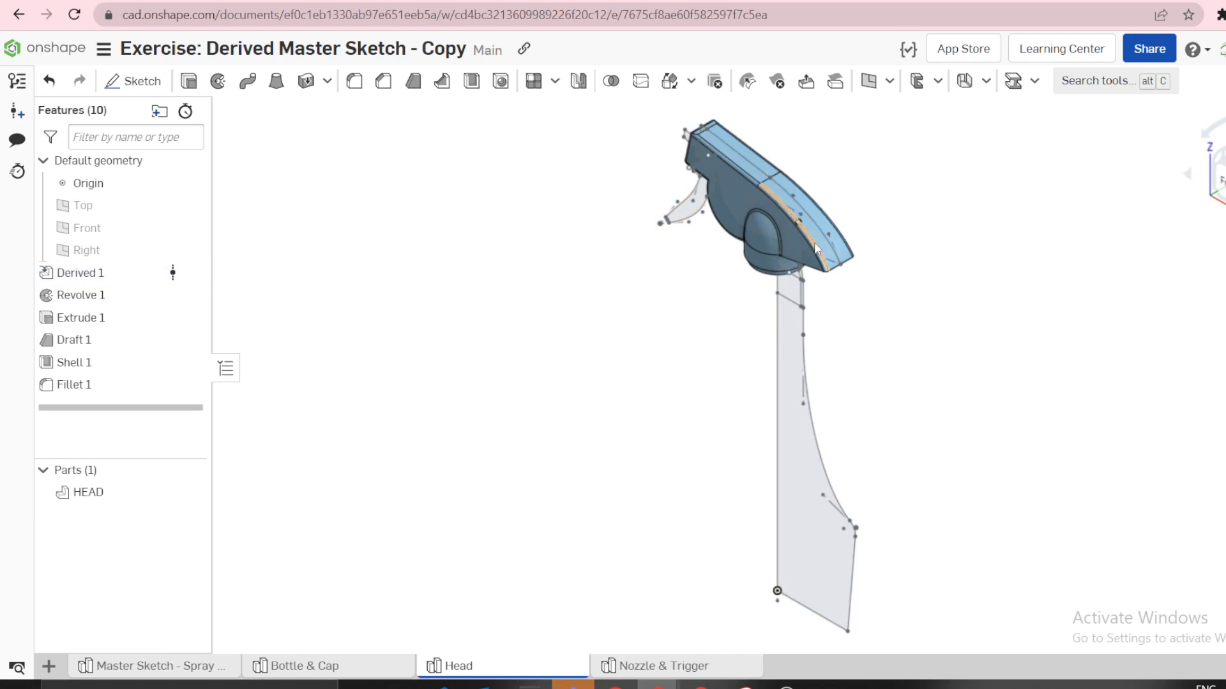
scroll(814, 243, up, 5)
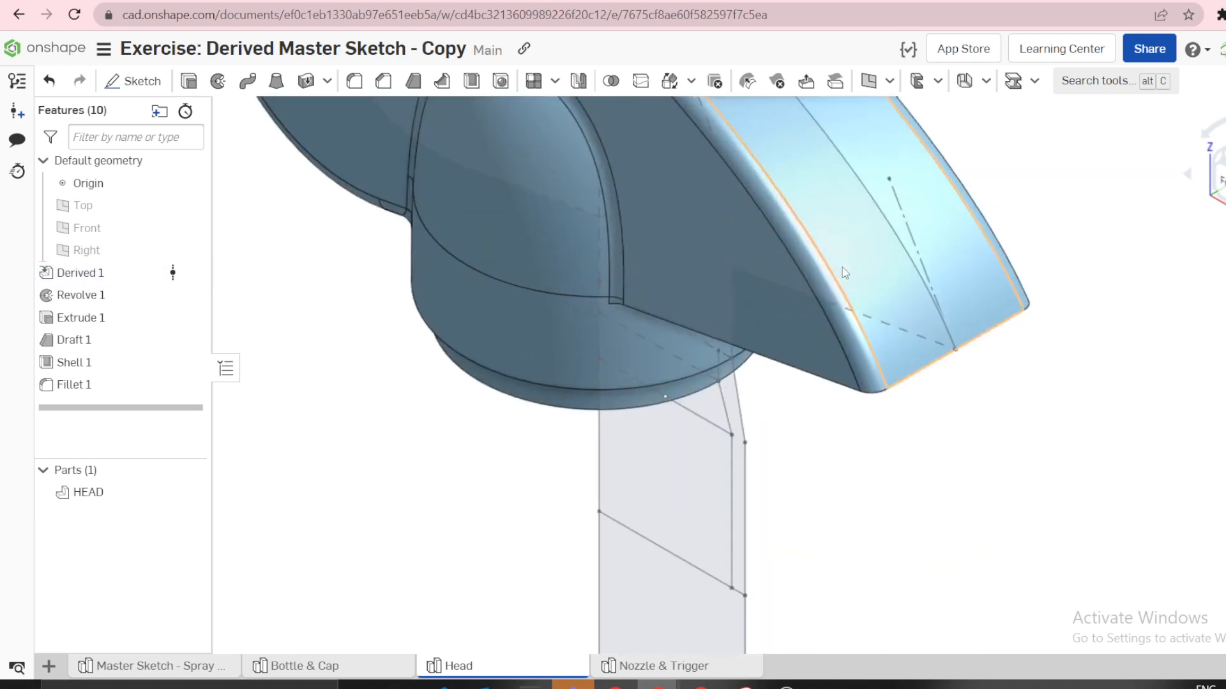
scroll(845, 267, down, 8)
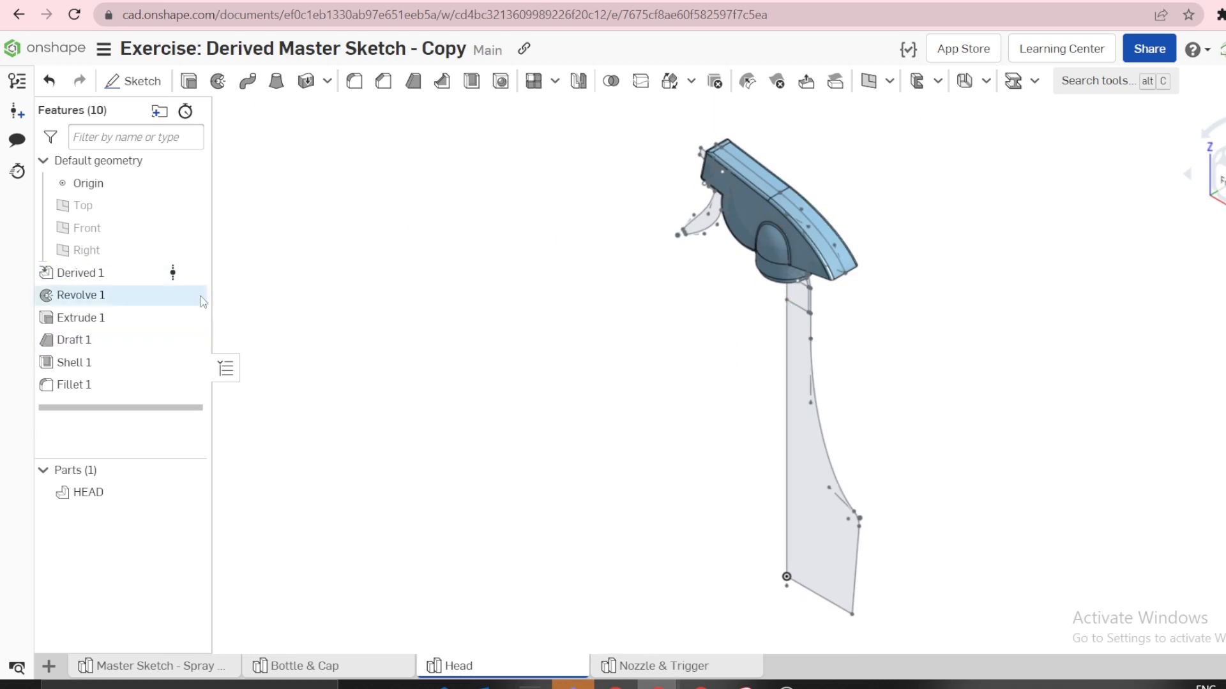
click(189, 273)
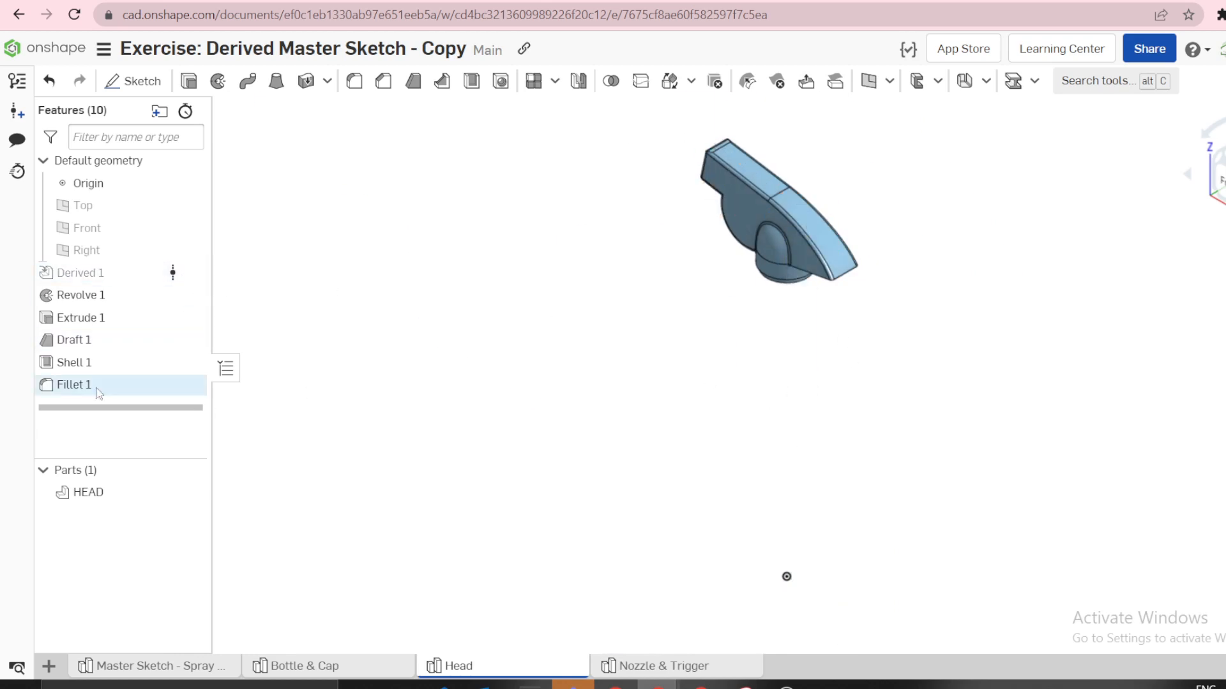
Examine the fillets along the head's curved top edges up close
scroll(787, 102, up, 4)
scroll(787, 102, up, 3)
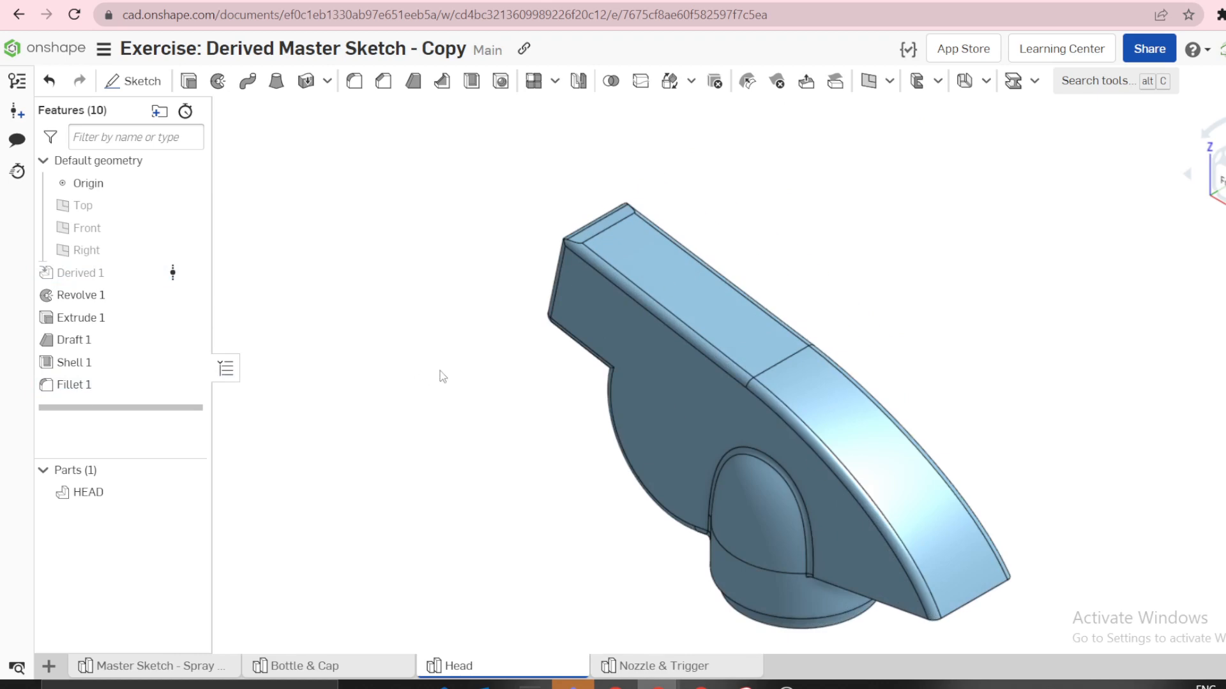
scroll(673, 371, up, 3)
scroll(700, 335, down, 8)
scroll(704, 336, up, 3)
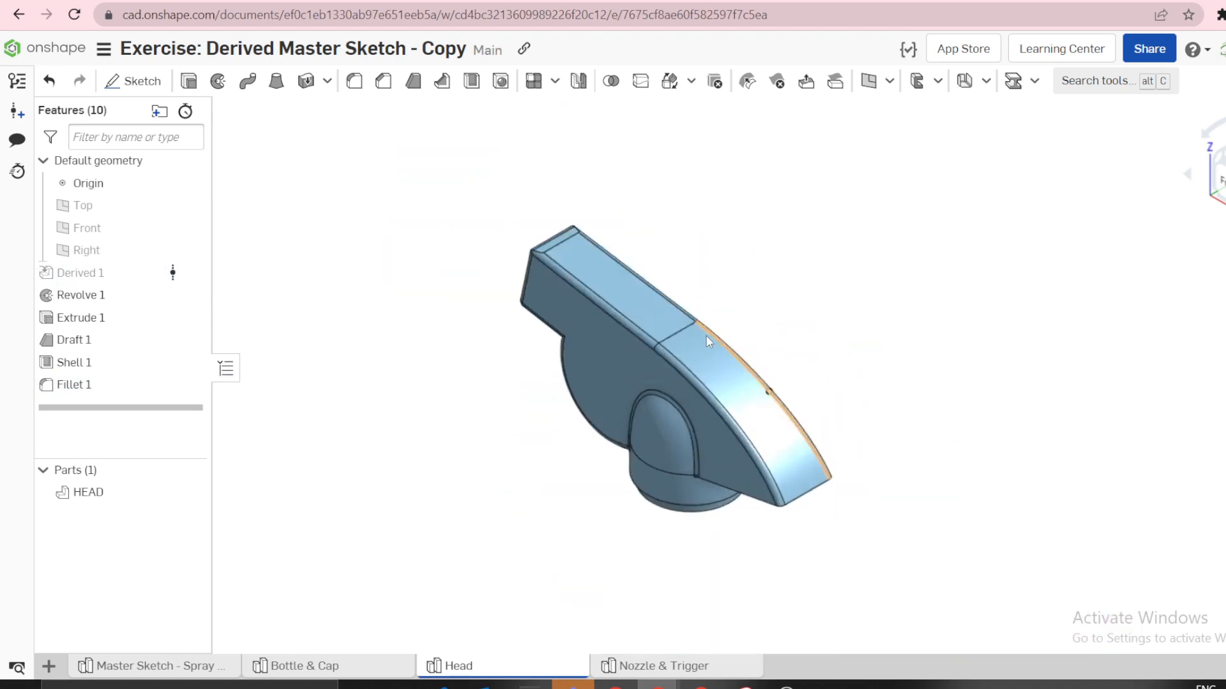
scroll(707, 341, up, 6)
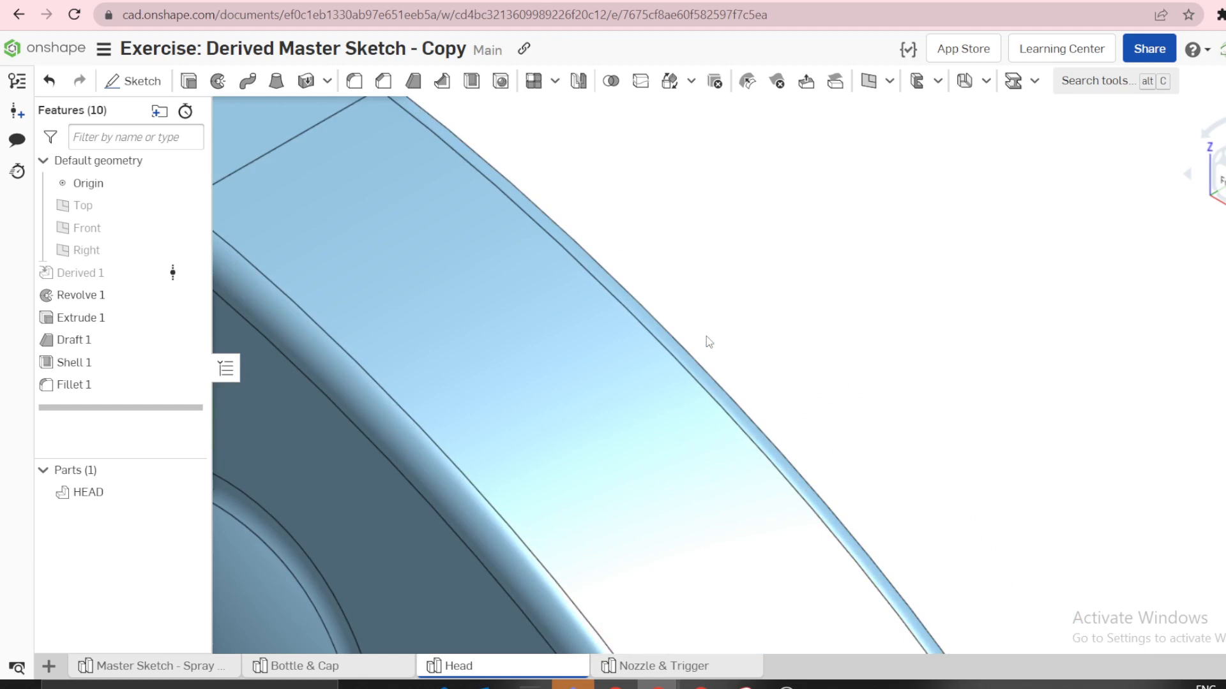
scroll(708, 342, down, 6)
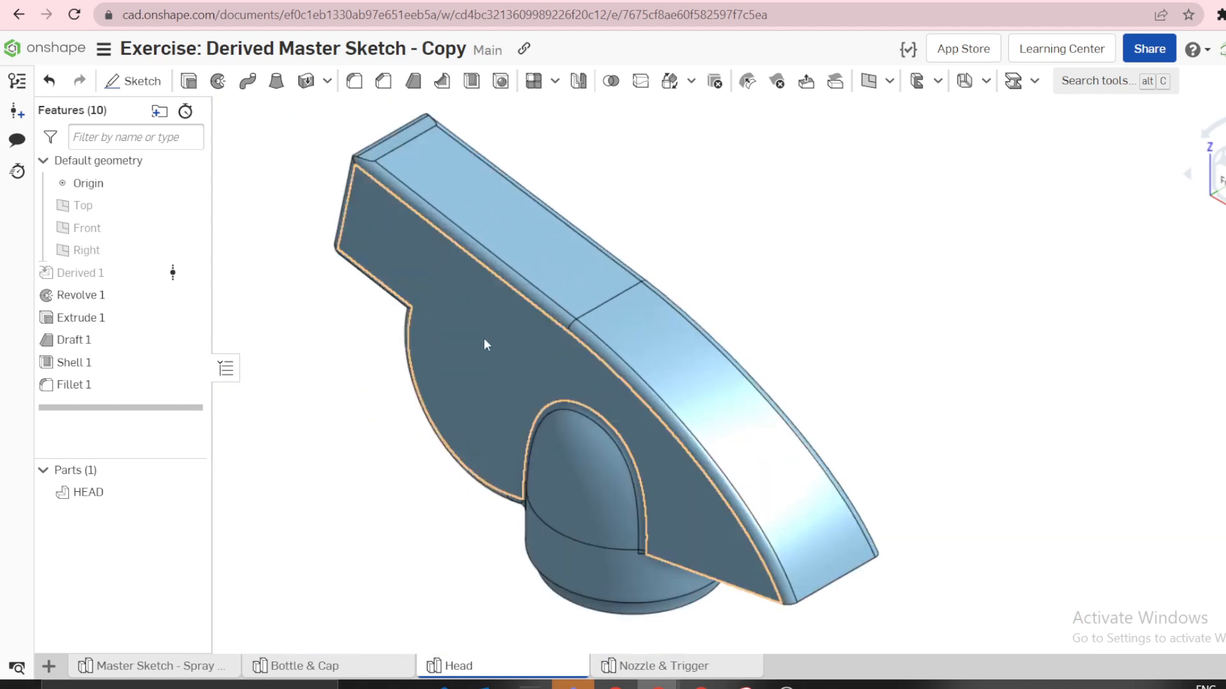
Add a red appearance (FF0000) to the head's fillet feature
right_click(95, 385)
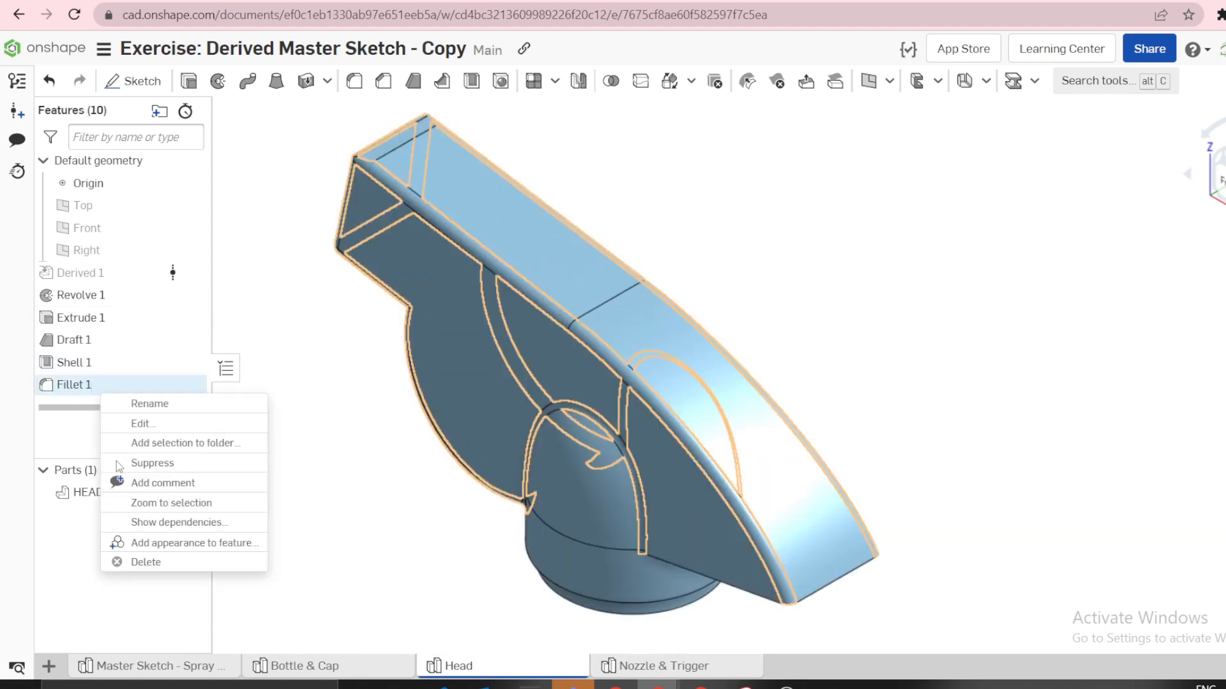
click(151, 544)
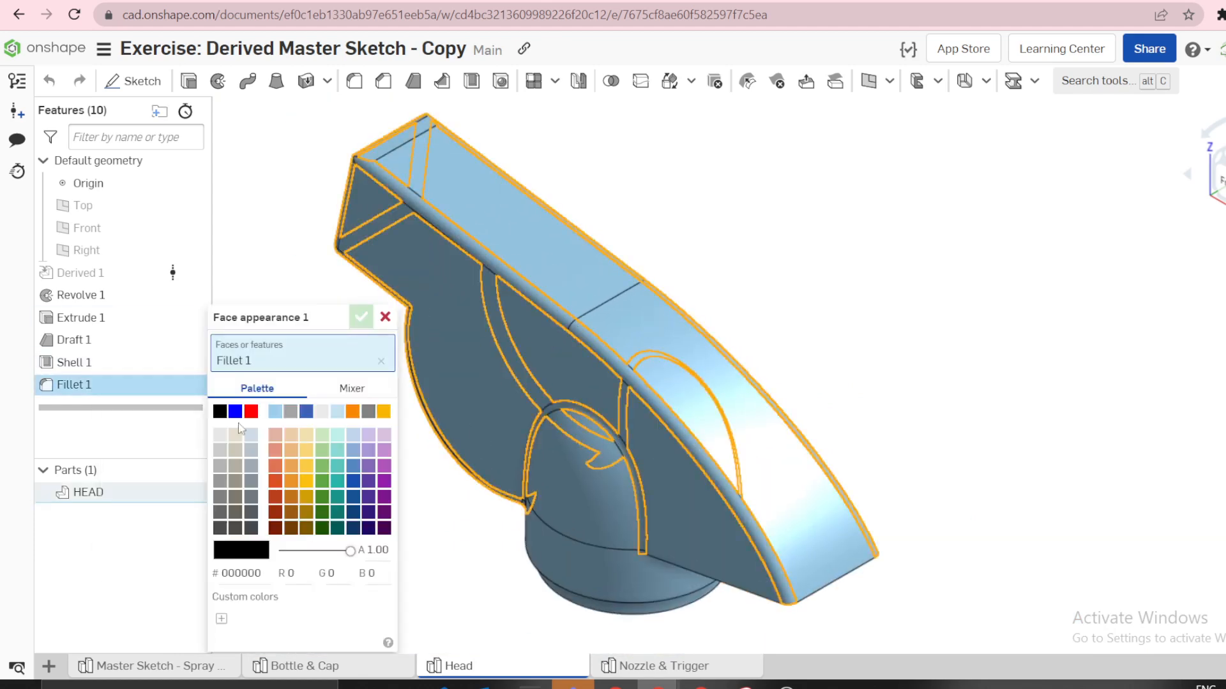
click(251, 411)
click(360, 317)
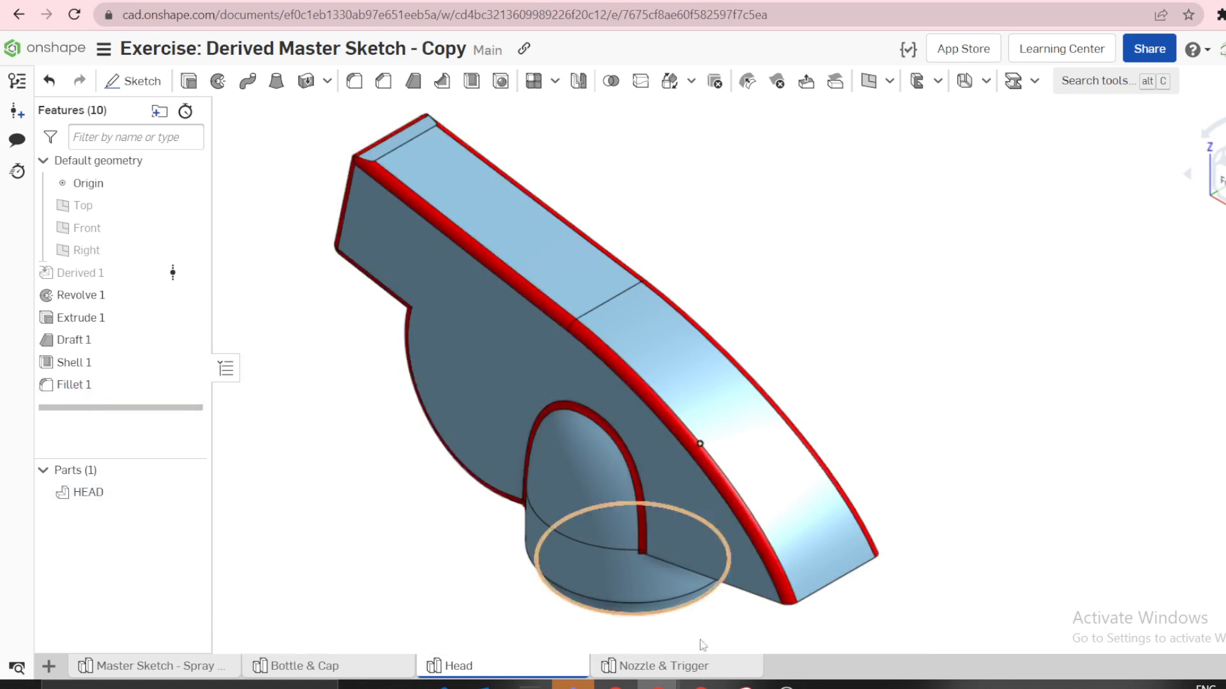
Check the reference spray bottle image and set the HEAD part's appearance to light grey (EAEAEA)
click(744, 686)
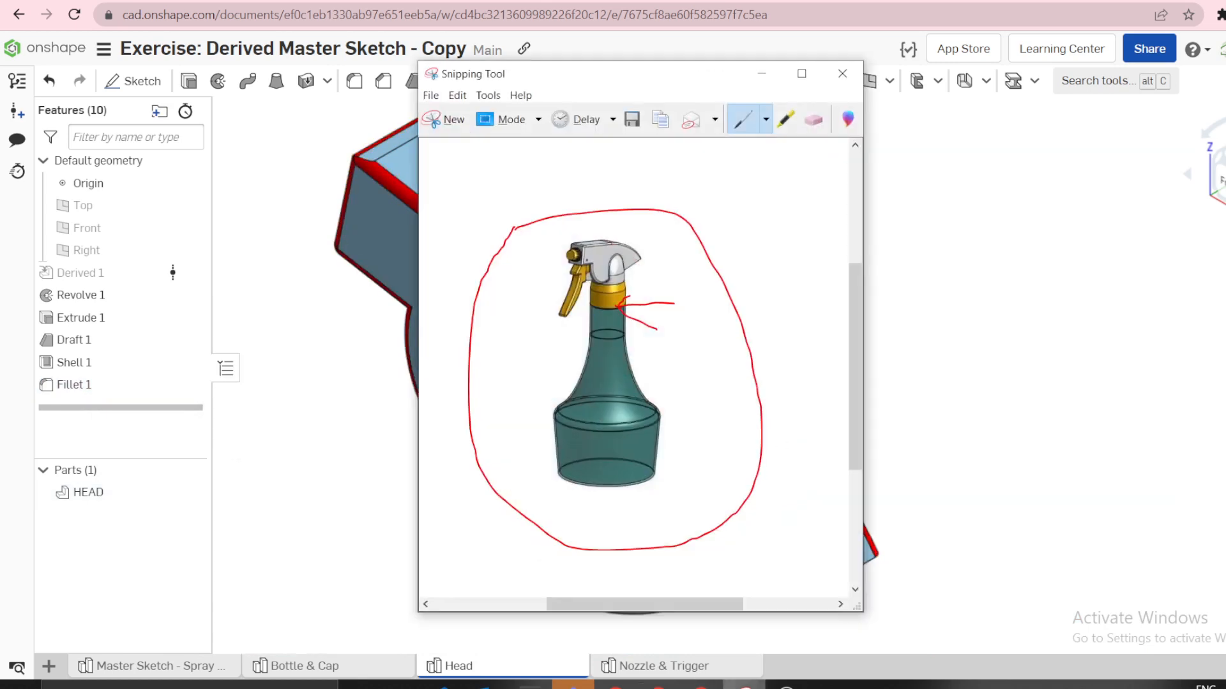
click(744, 685)
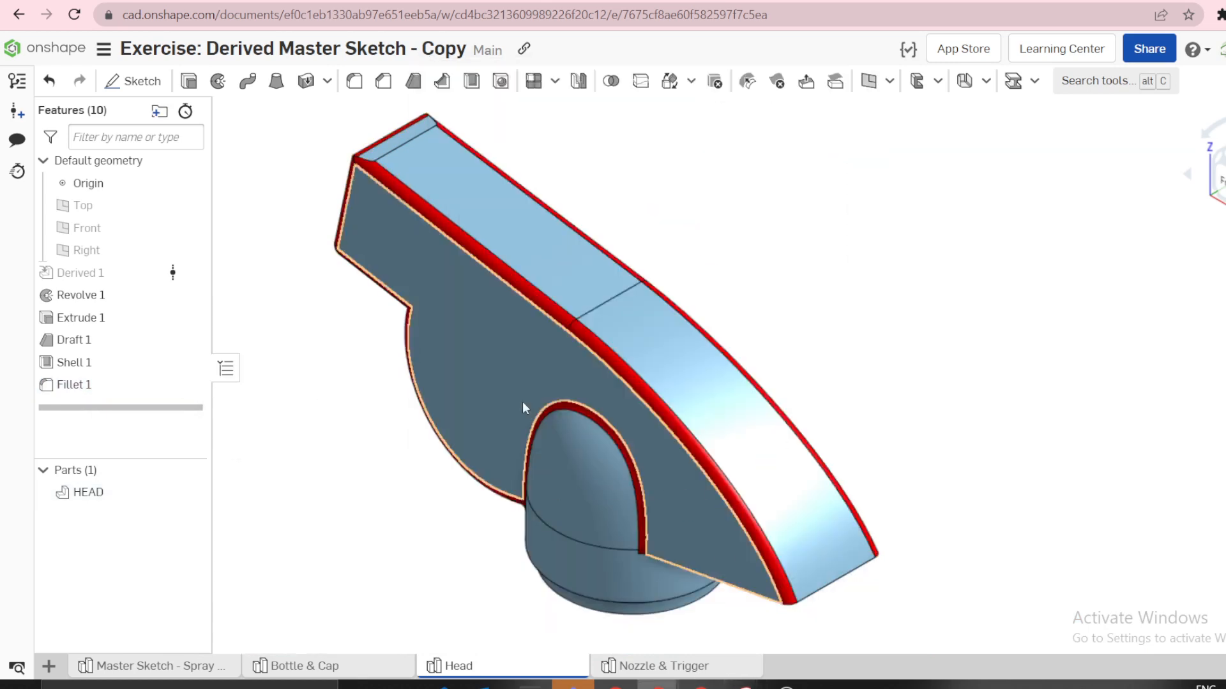
right_click(102, 496)
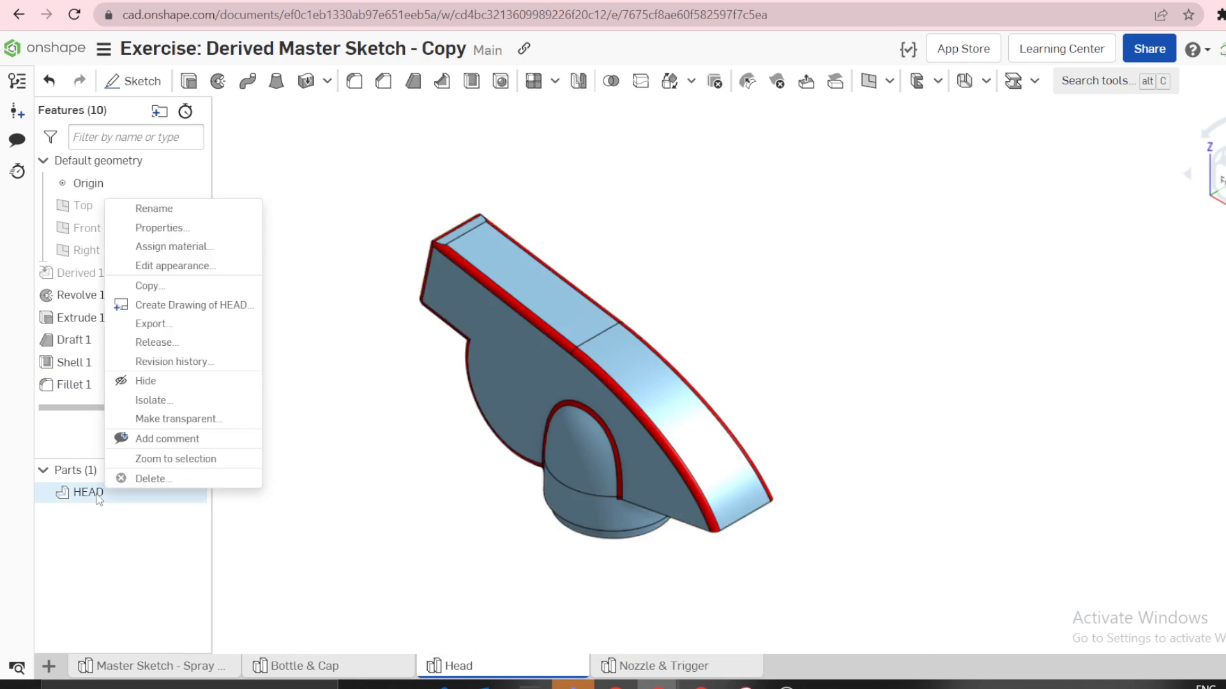
click(185, 267)
click(319, 365)
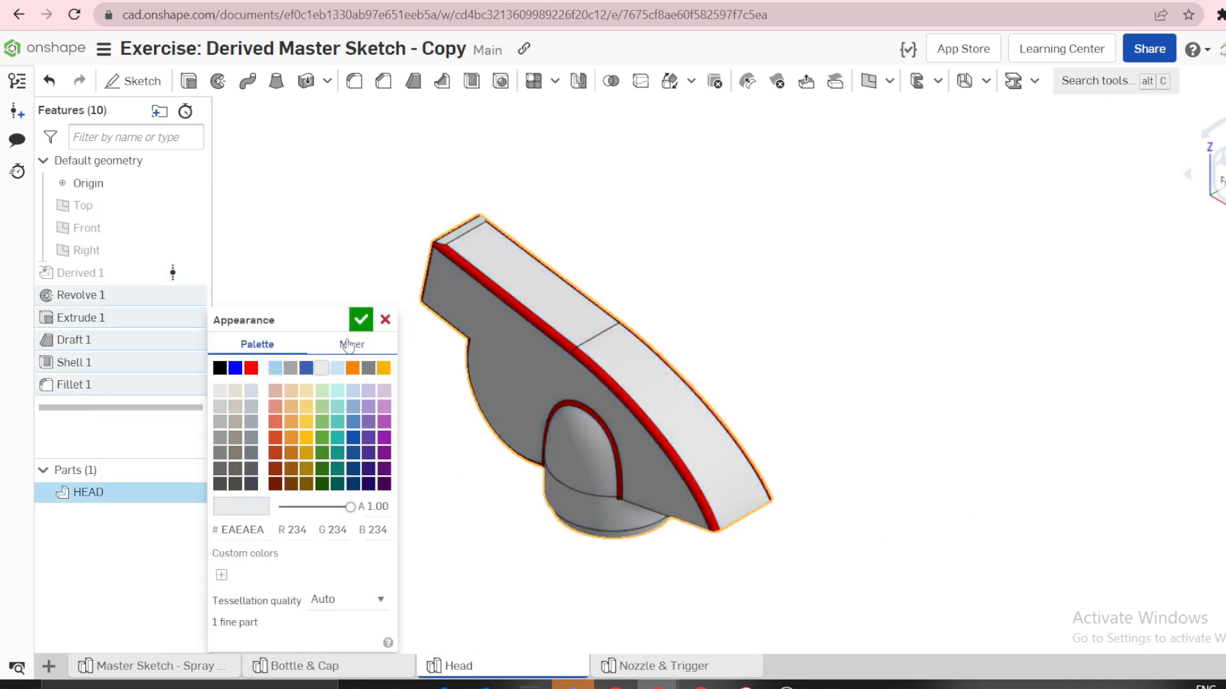
click(358, 319)
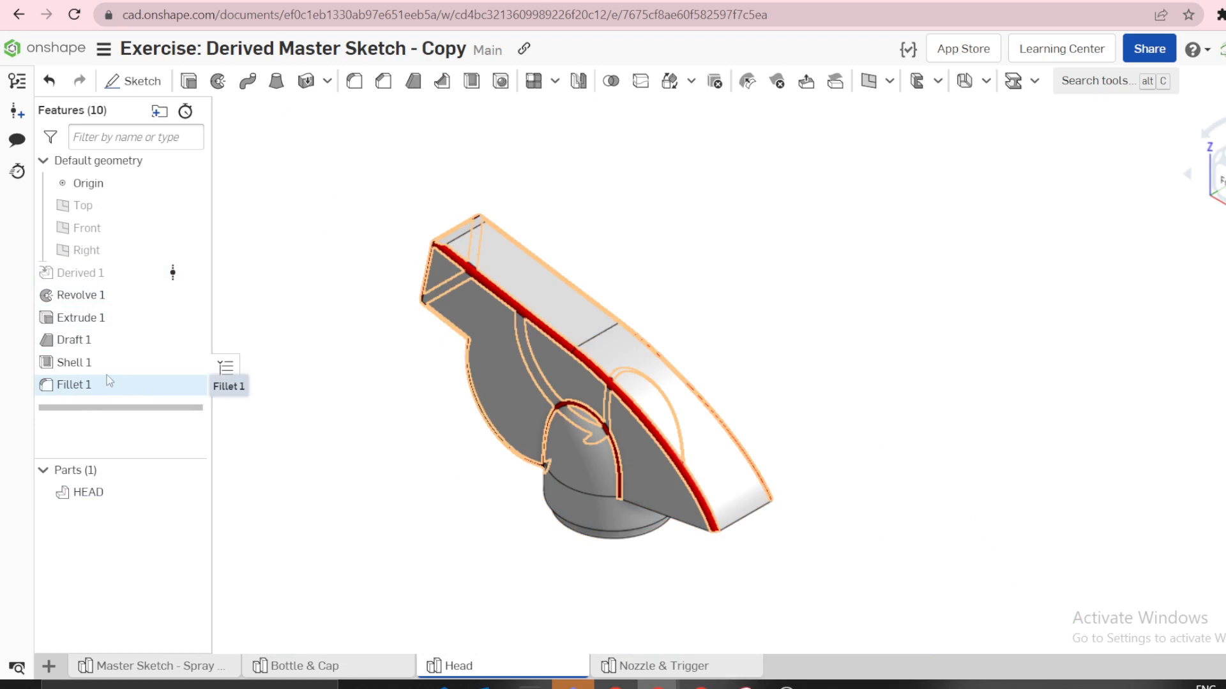
Set the fillet feature's appearance to the same light grey as the head
click(97, 389)
right_click(101, 397)
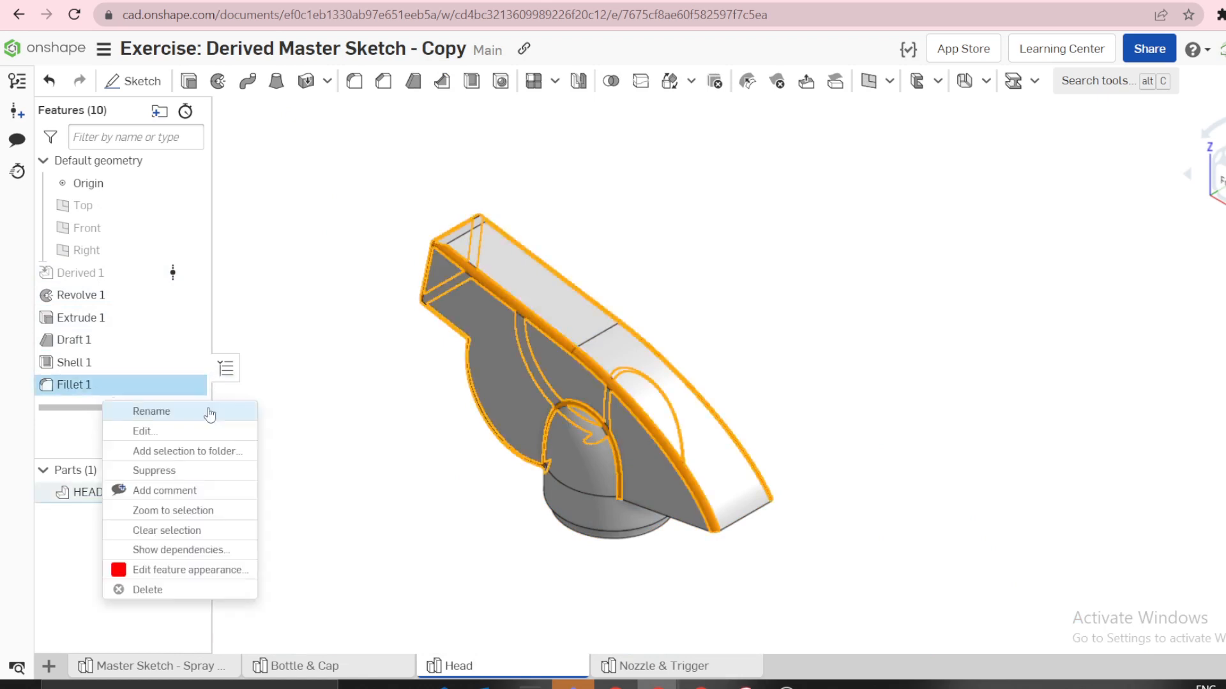
click(171, 579)
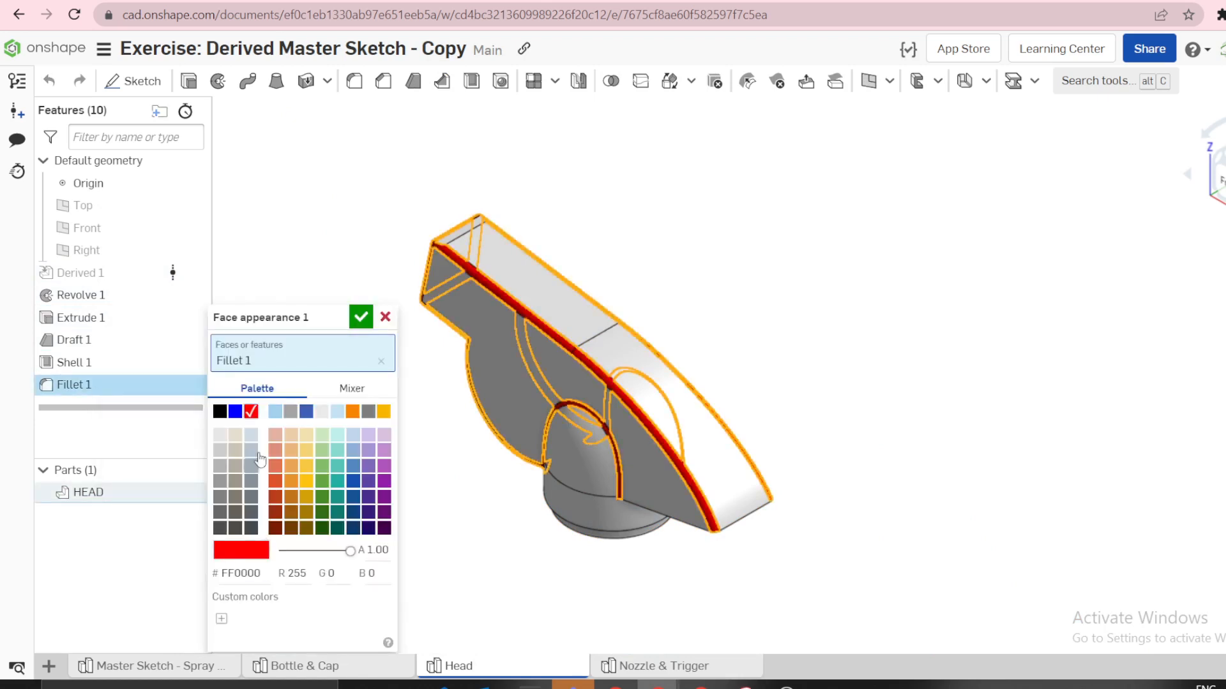
click(322, 411)
click(361, 317)
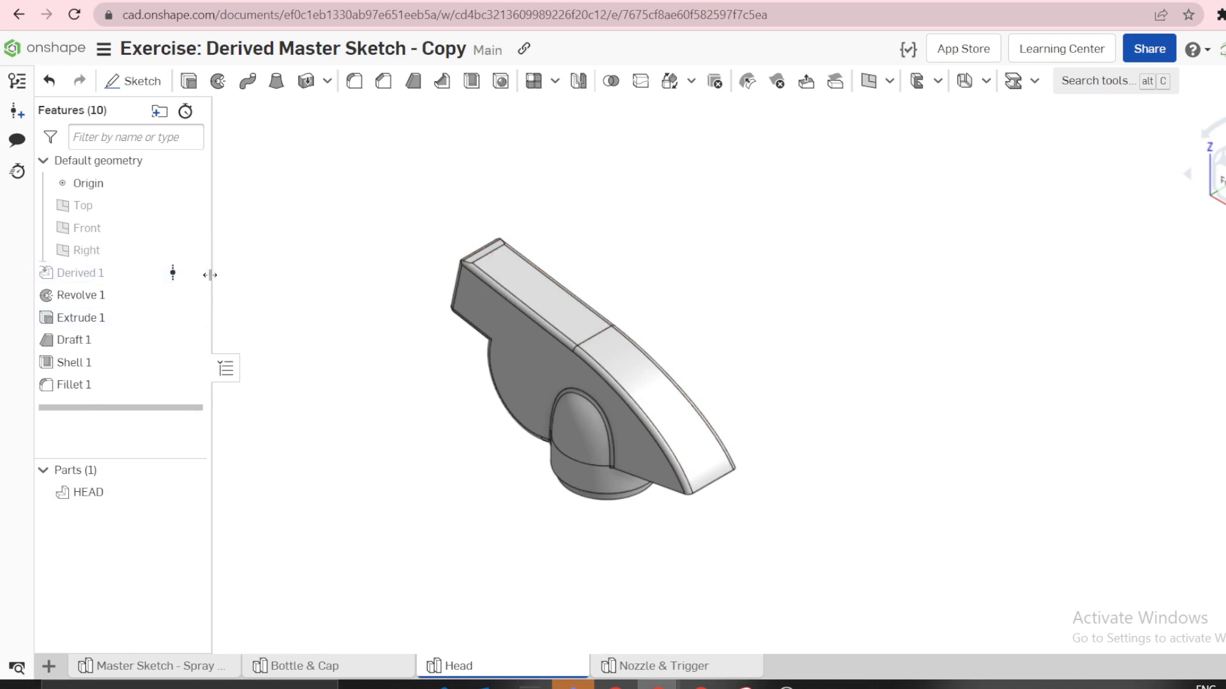
Show the derived sketch and compare its trigger and nozzle profiles with the reference spray bottle image
click(187, 274)
mouse_move(410, 328)
right_down()
mouse_move(537, 297)
mouse_move(503, 300)
mouse_move(476, 370)
mouse_move(419, 344)
mouse_move(625, 361)
mouse_move(640, 342)
mouse_move(605, 358)
mouse_move(639, 366)
right_up()
scroll(499, 302, up, 6)
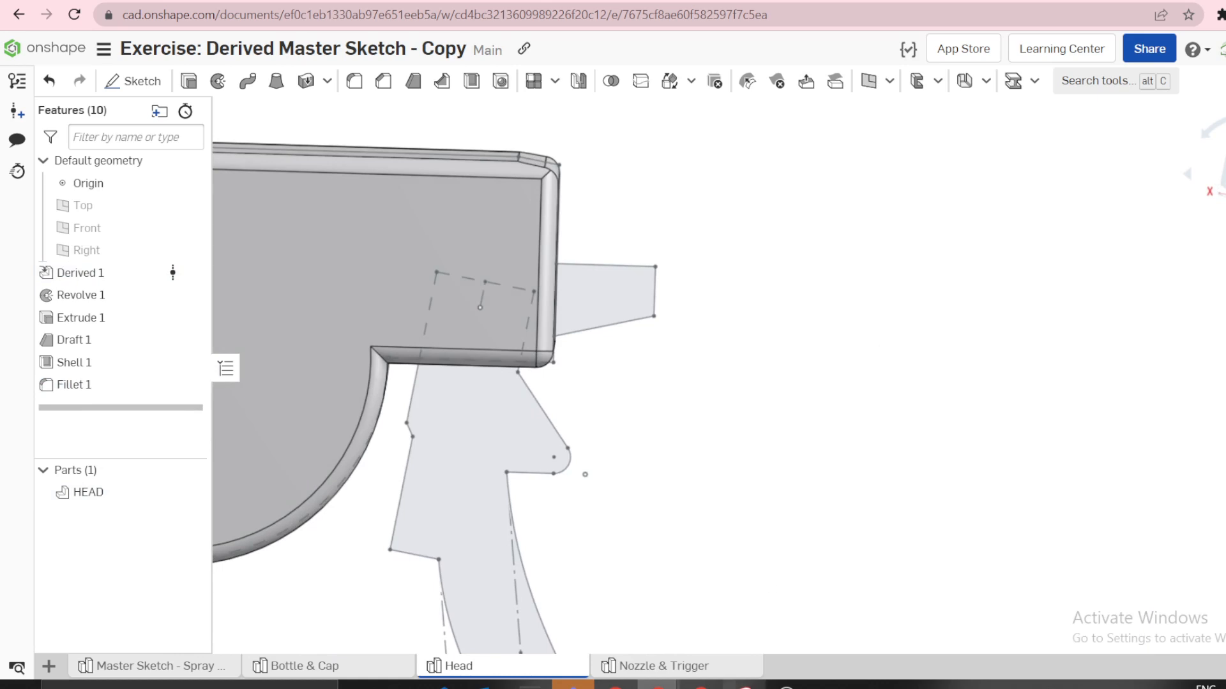
click(745, 687)
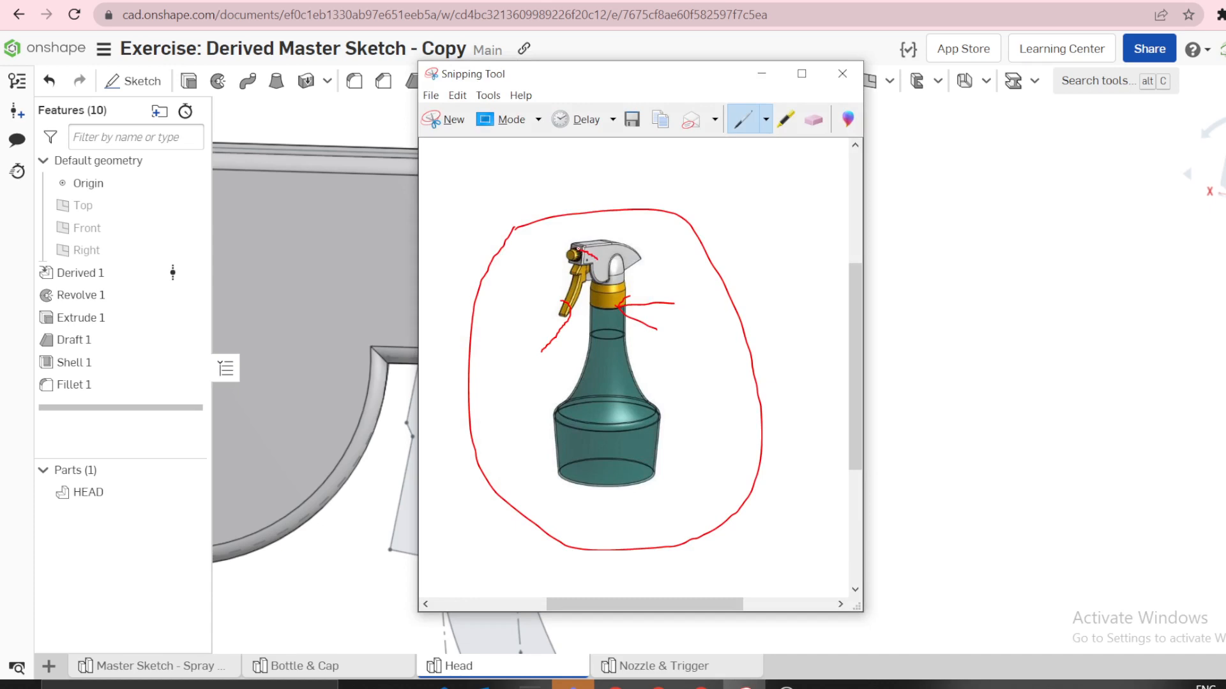
click(762, 74)
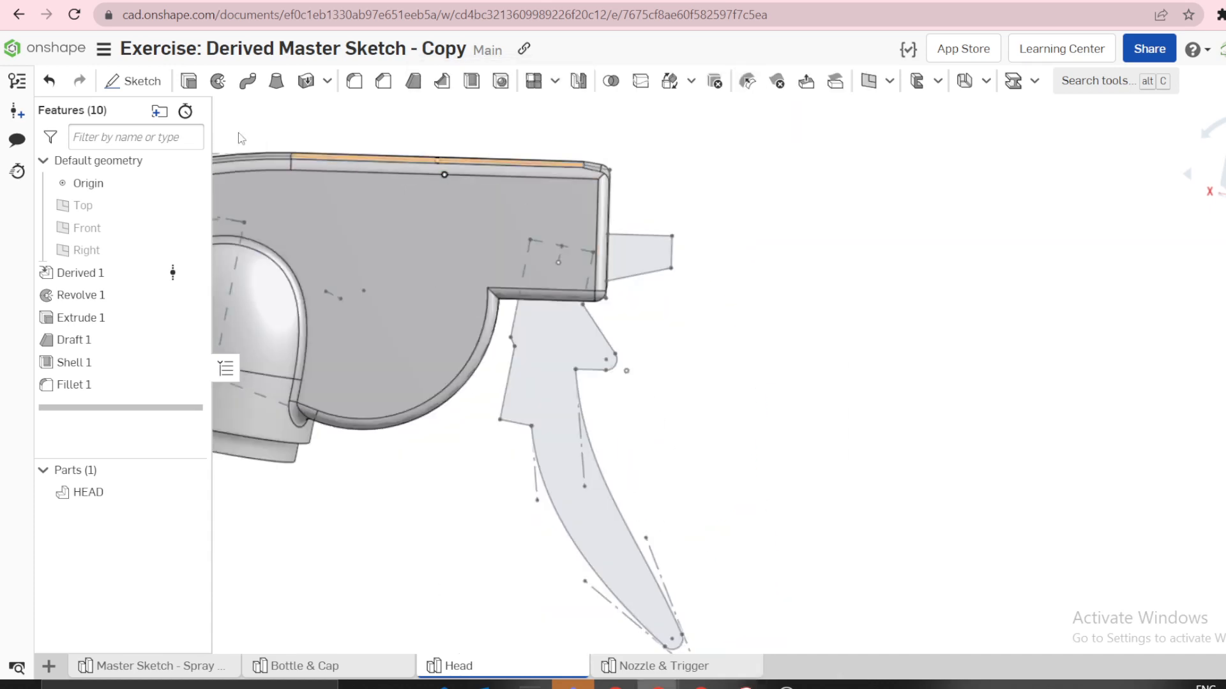
Cut a simple through hole, ANSI clearance size #0 with close fit, at the sketch point inside the trigger's upper end
click(501, 81)
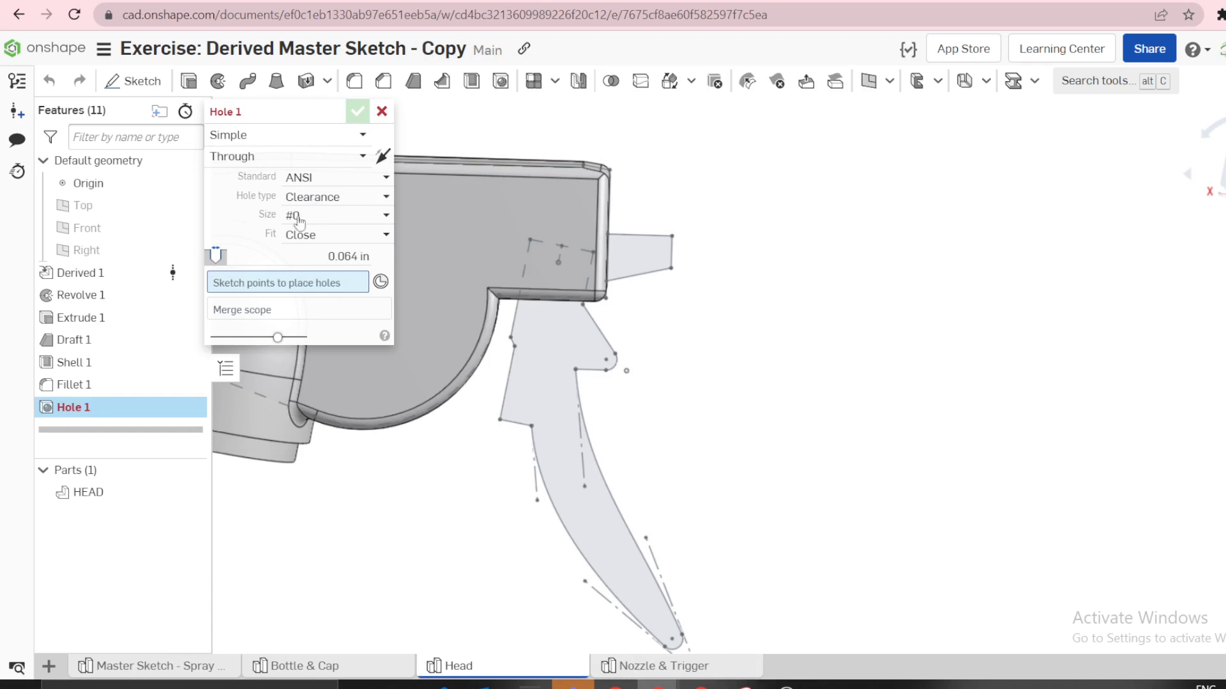
click(558, 263)
key(Return)
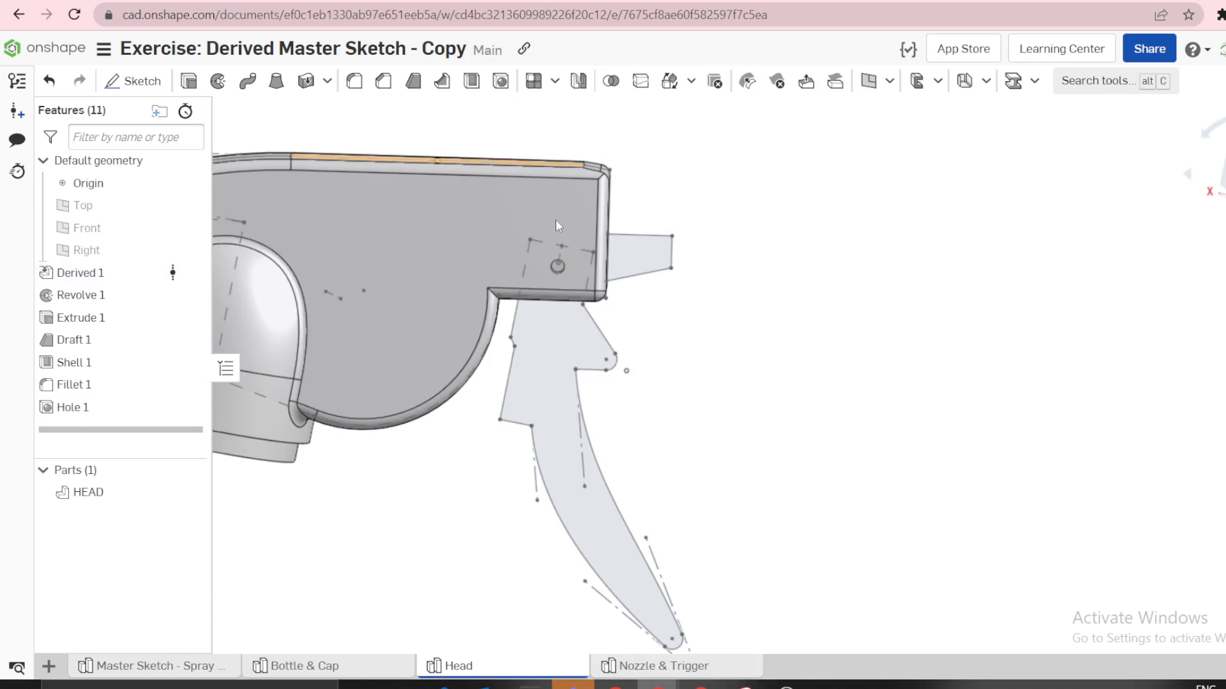
Mirror the trigger pivot hole feature across the Front plane to the opposite side of the head
scroll(635, 279, up, 3)
right_drag(644, 294, 587, 301)
scroll(780, 290, down, 4)
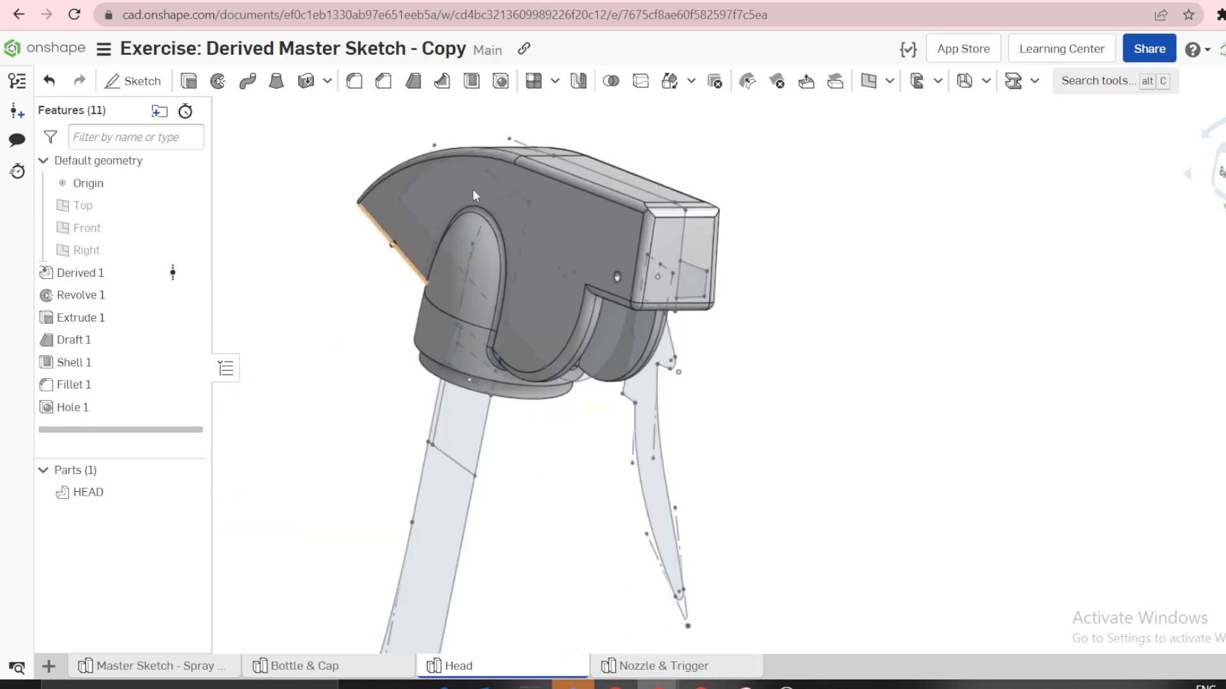
click(579, 81)
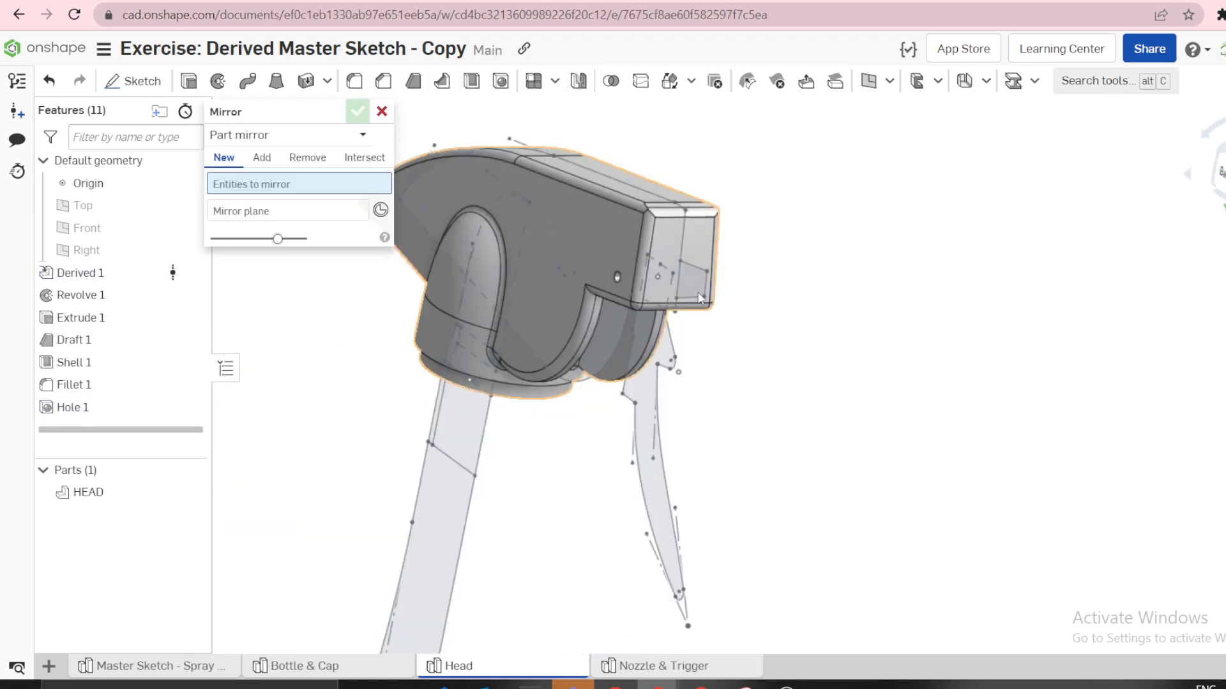
click(281, 134)
click(241, 183)
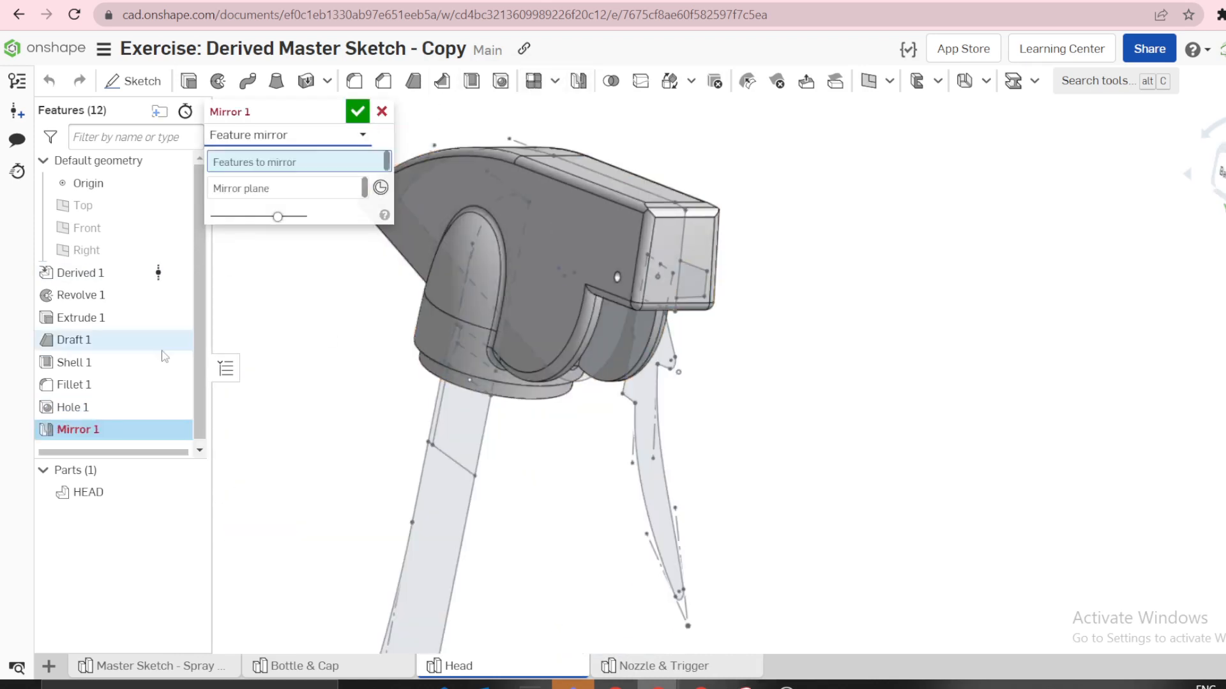
click(80, 408)
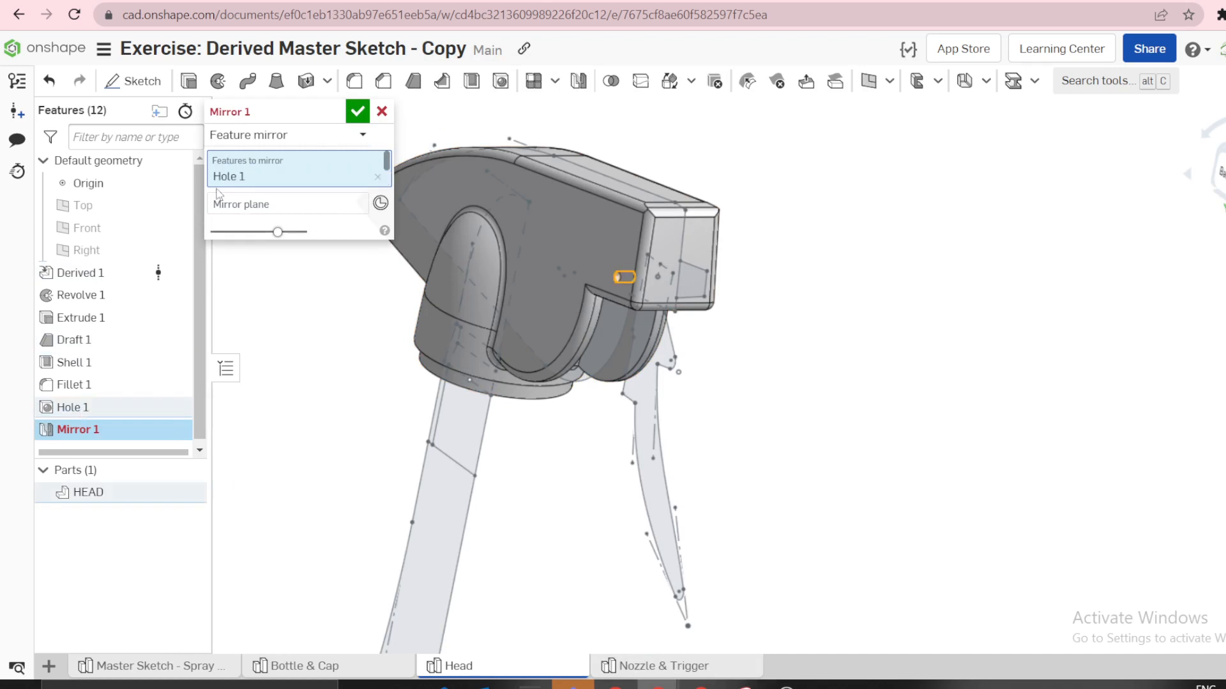
click(99, 228)
click(357, 111)
scroll(629, 297, up, 3)
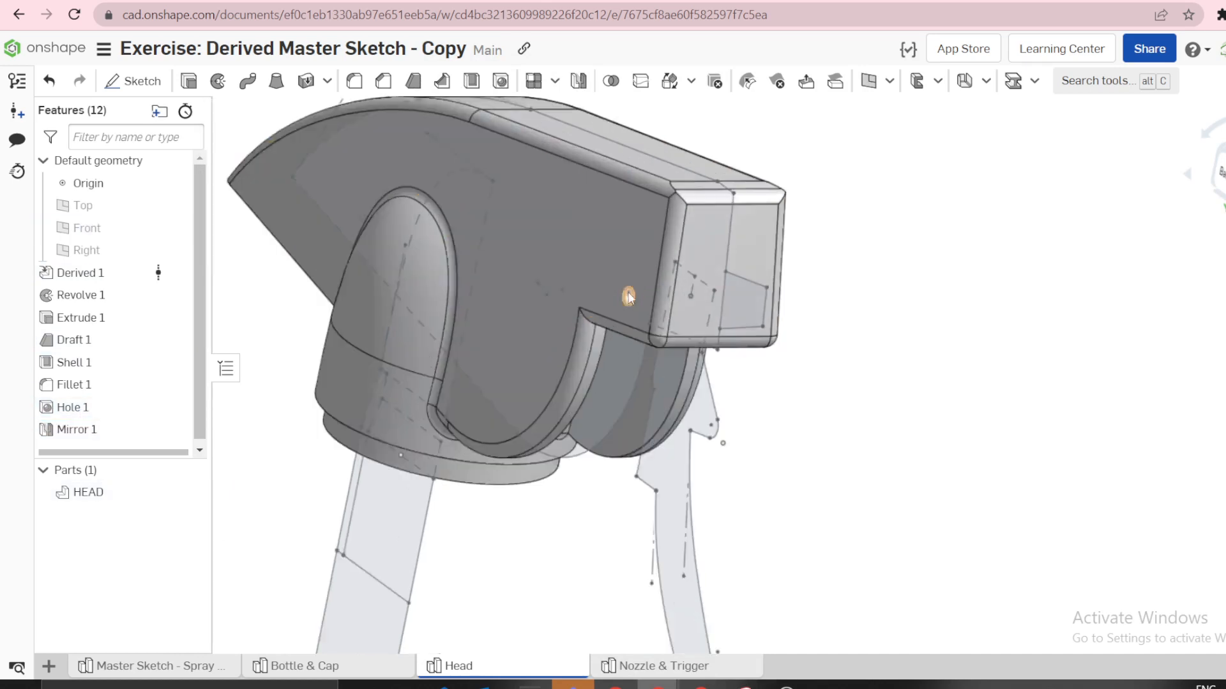
right_drag(629, 297, 535, 306)
scroll(582, 355, down, 3)
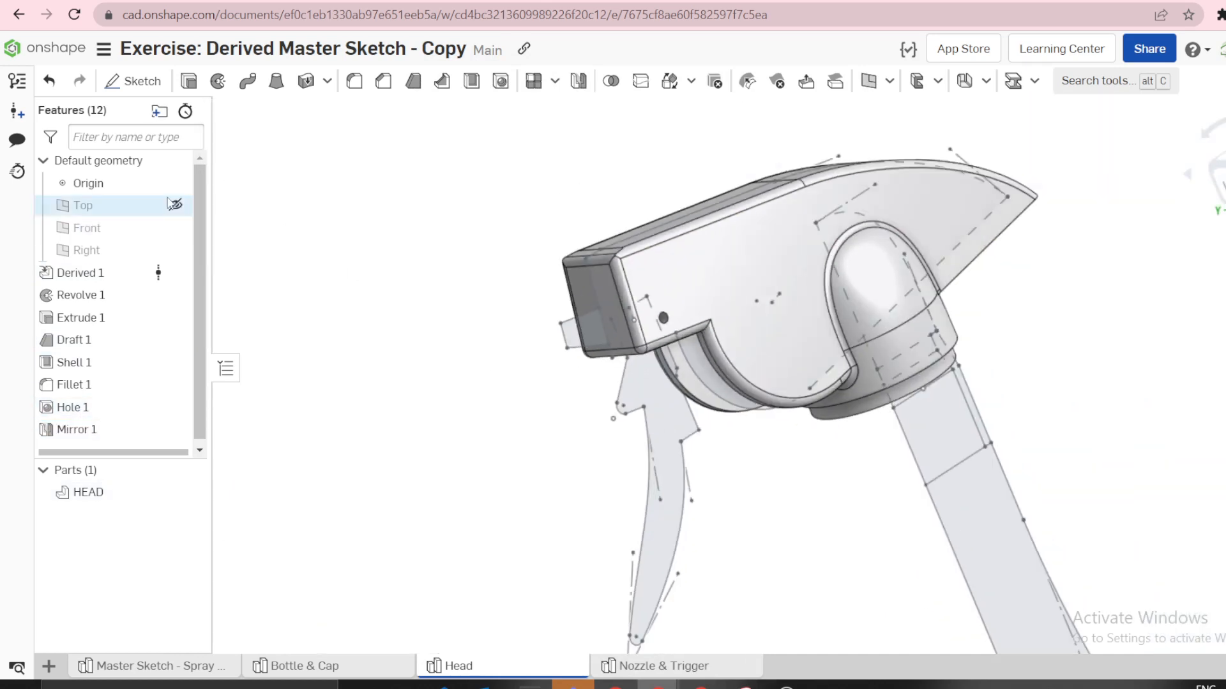
Hide the derived sketch and compare the head with its two pivot holes to the reference spray bottle image
click(183, 273)
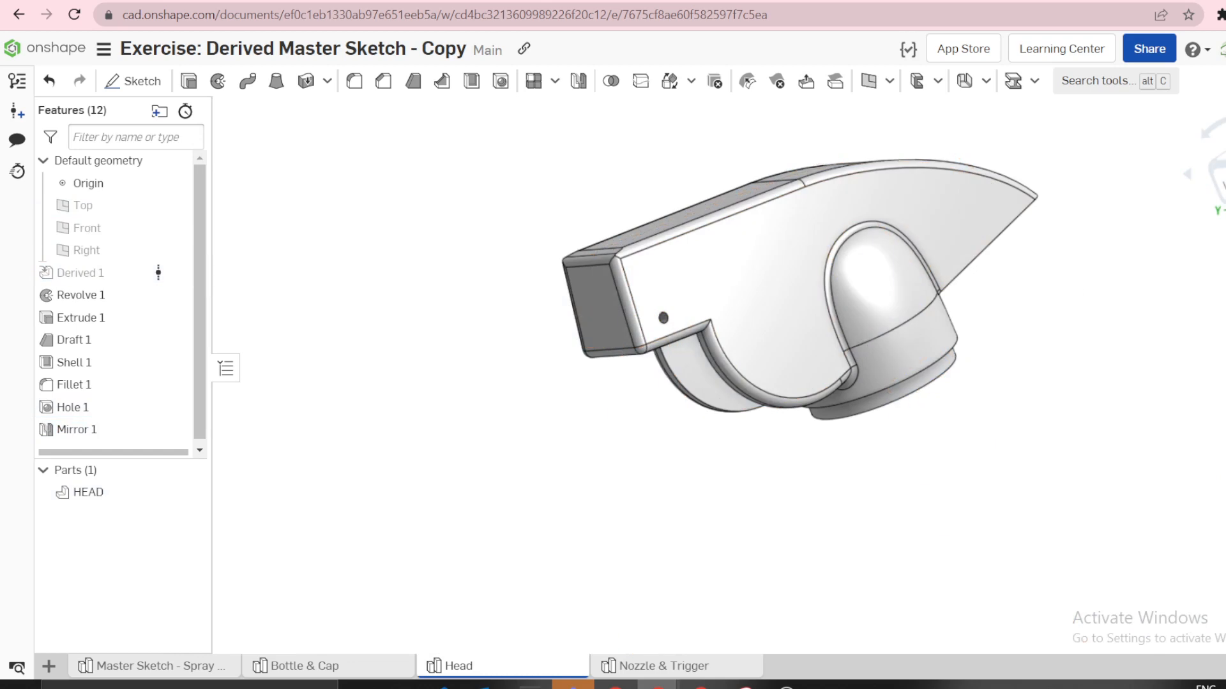
right_drag(732, 412, 676, 277)
click(745, 686)
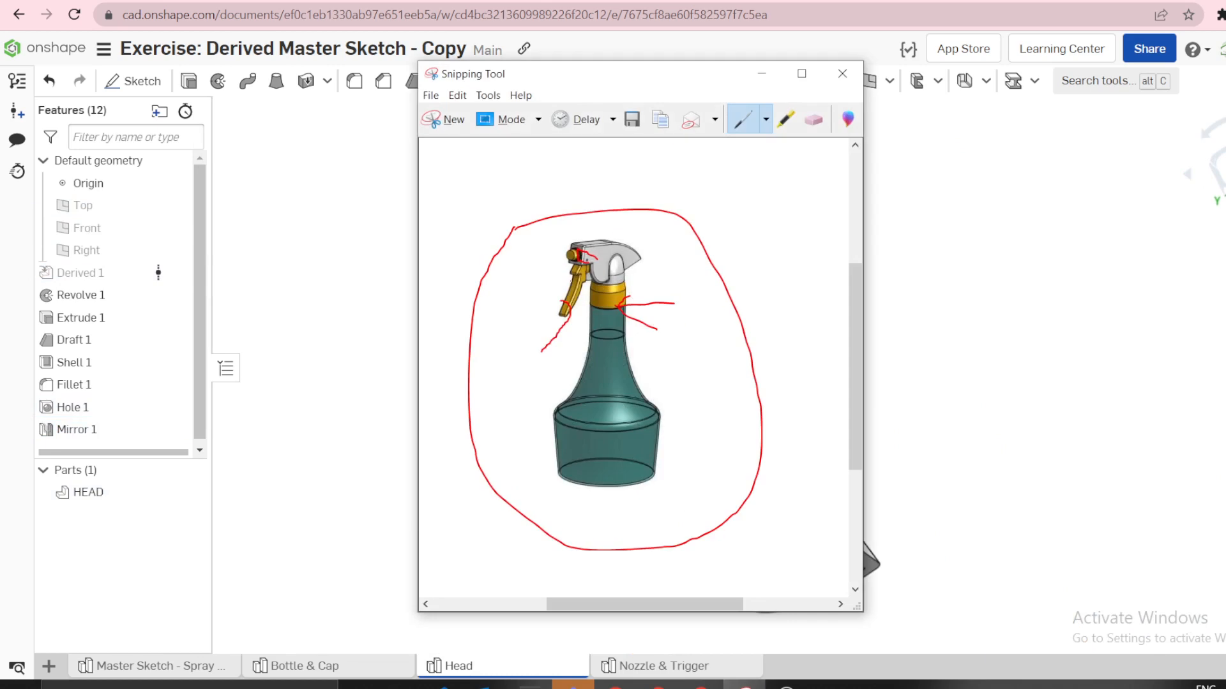
click(945, 406)
scroll(667, 352, down, 5)
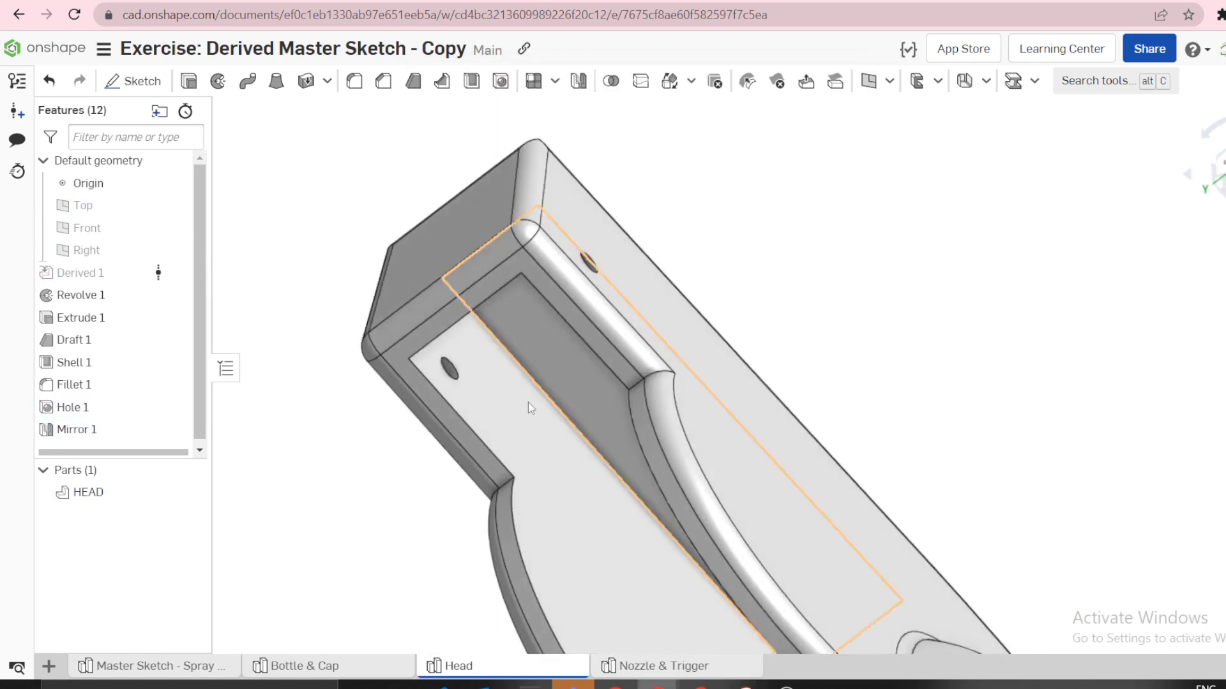
right_drag(456, 377, 662, 272)
right_drag(549, 308, 397, 277)
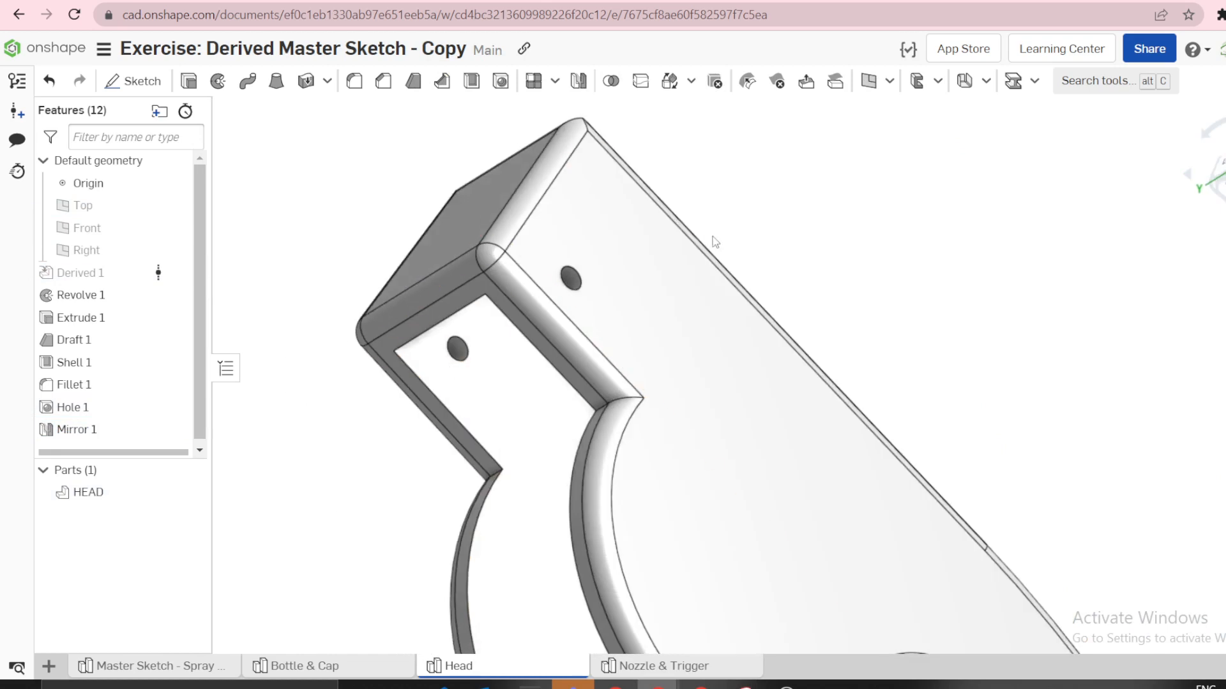
Start a mate connector with the Between entities origin type, using the inner edge of a pivot hole as origin
key(ctrl+m)
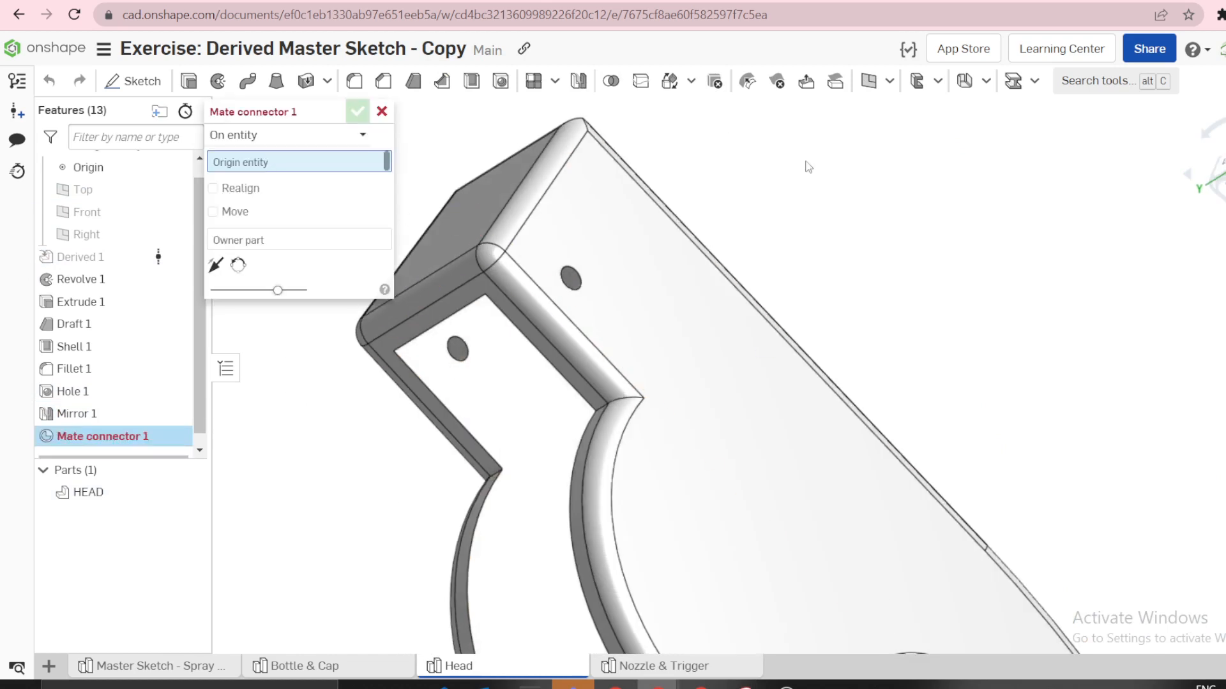
click(888, 81)
click(233, 142)
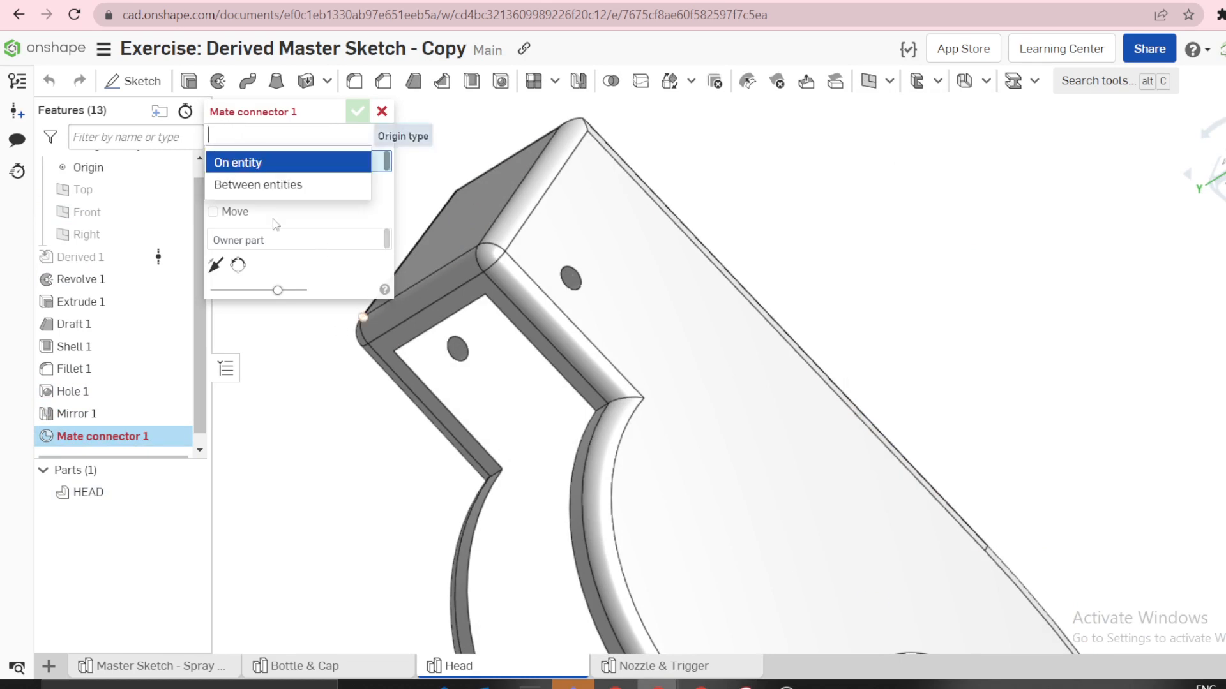
click(259, 184)
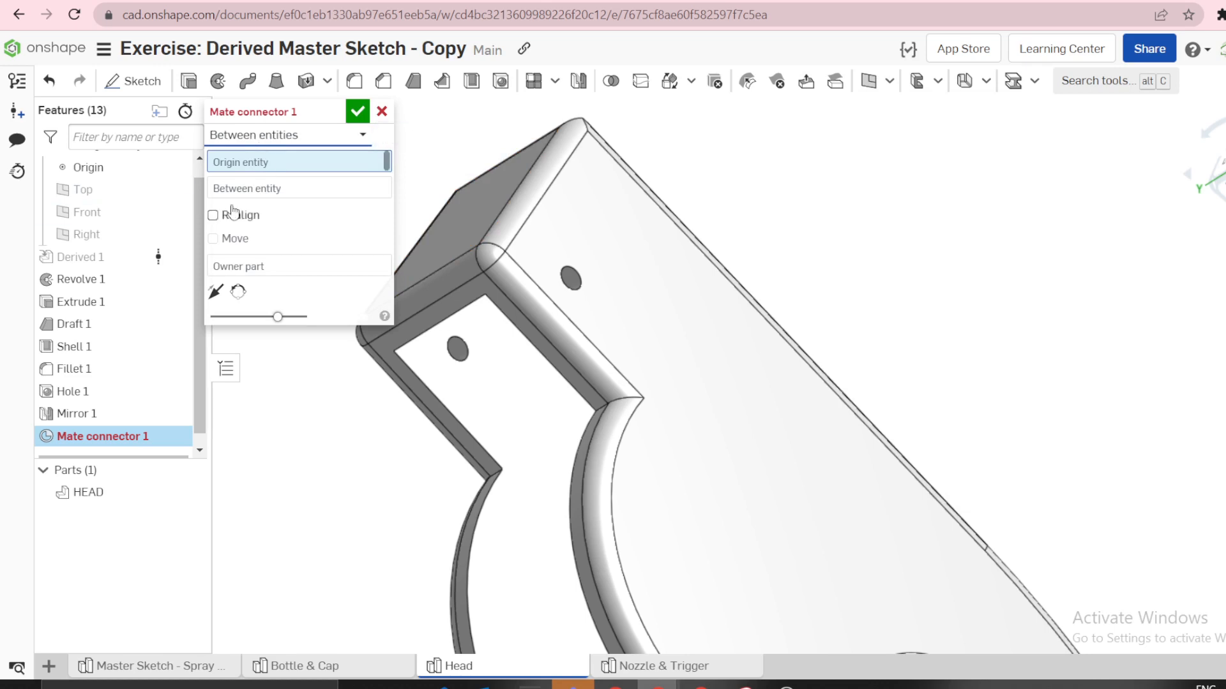
click(272, 200)
click(266, 164)
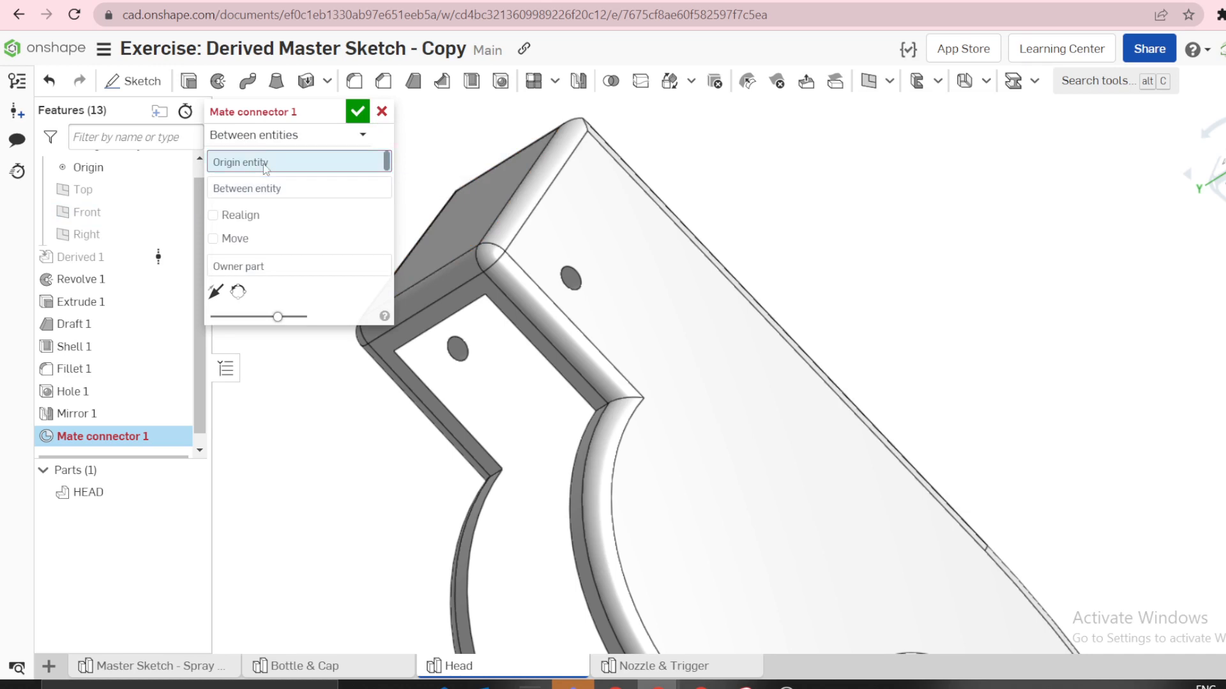
click(458, 354)
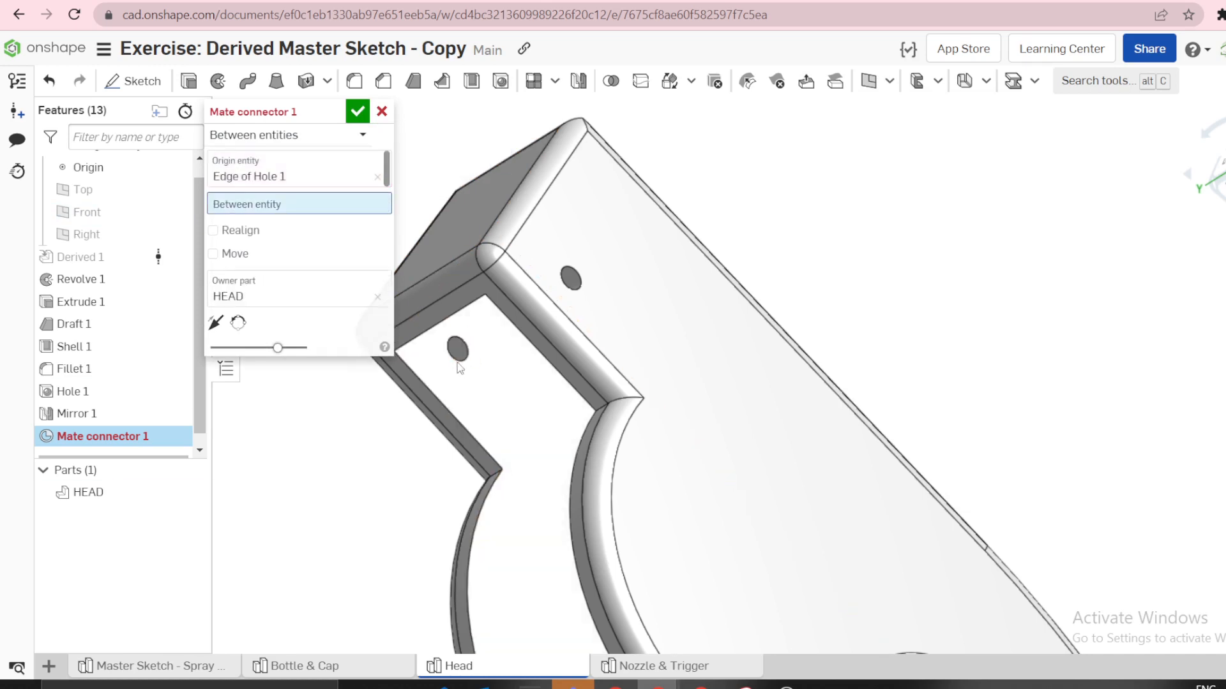
Complete the mate connector midway inside the head by choosing the opposite inner shell face as the between entity
right_drag(458, 366, 527, 321)
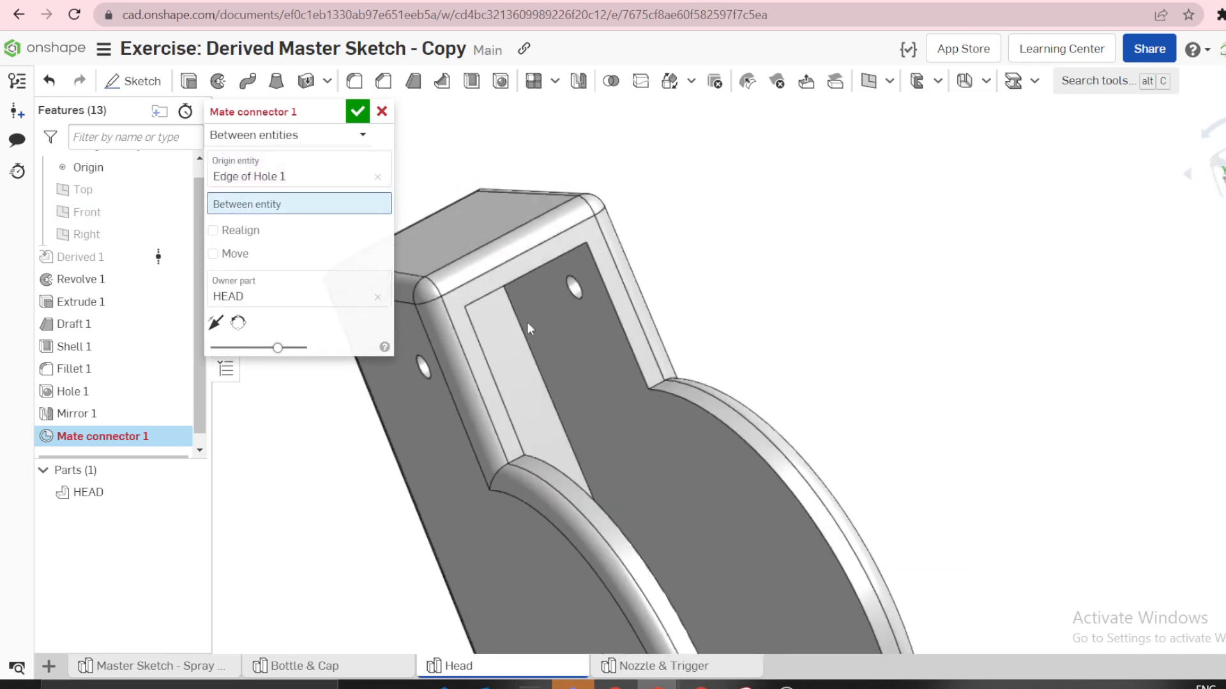
click(559, 339)
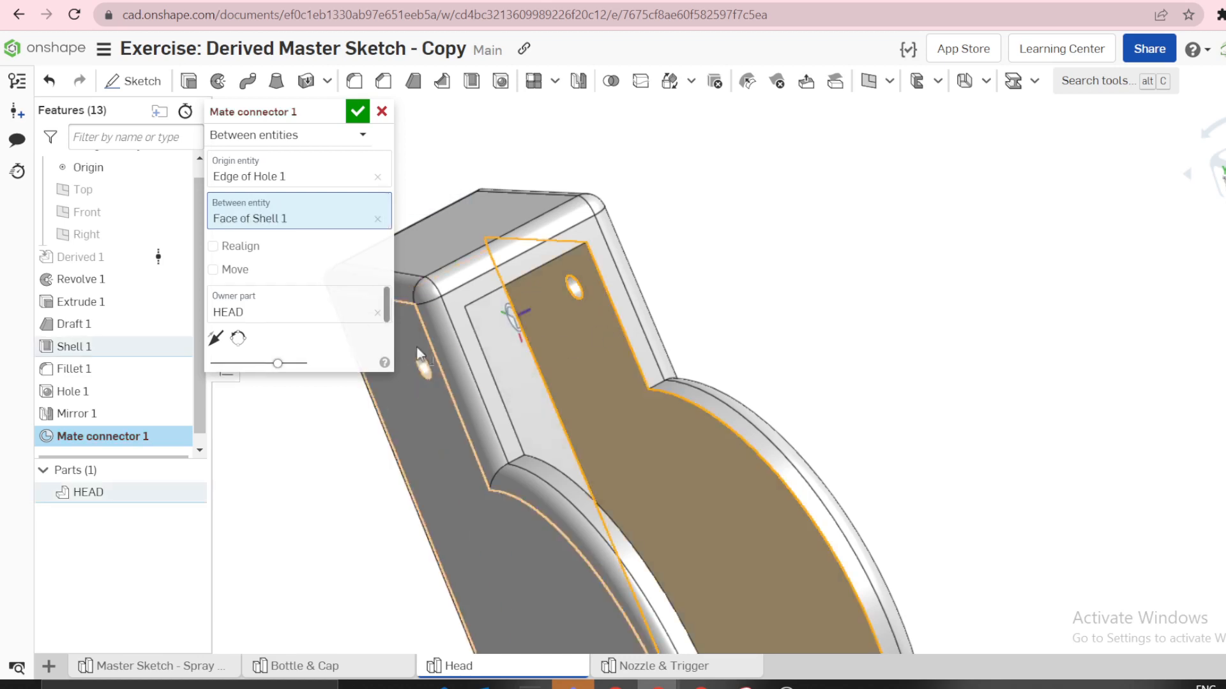
right_drag(597, 381, 546, 377)
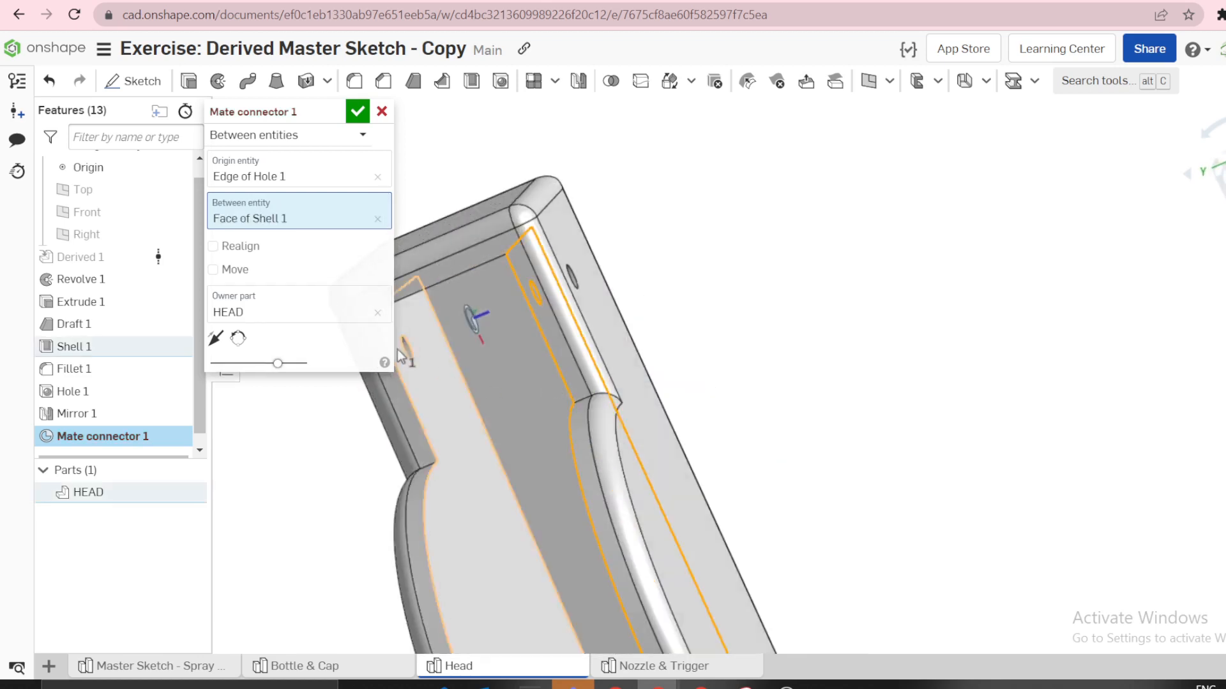
right_drag(456, 338, 646, 276)
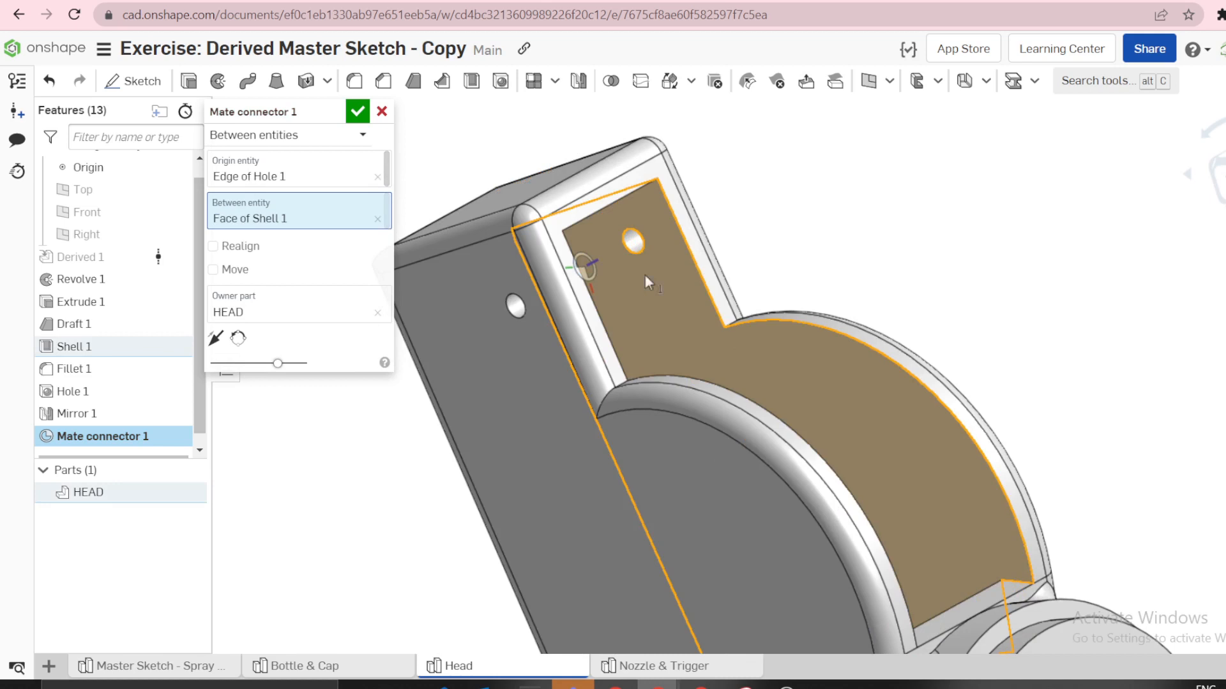
scroll(612, 263, up, 2)
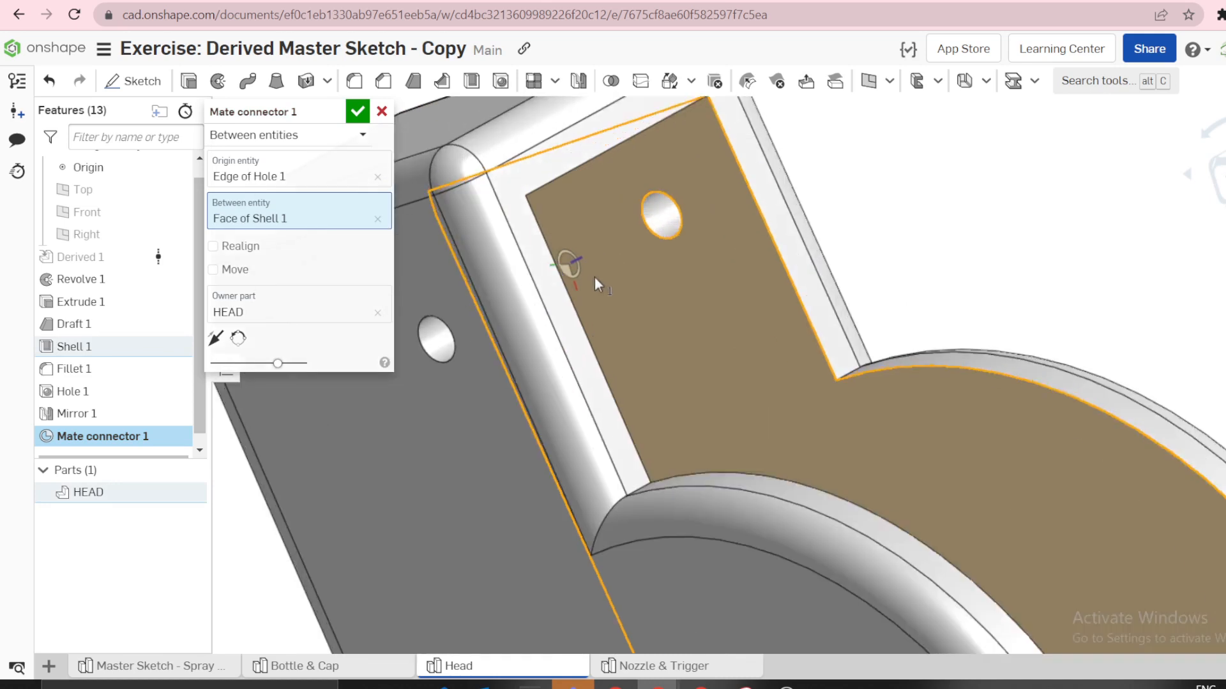
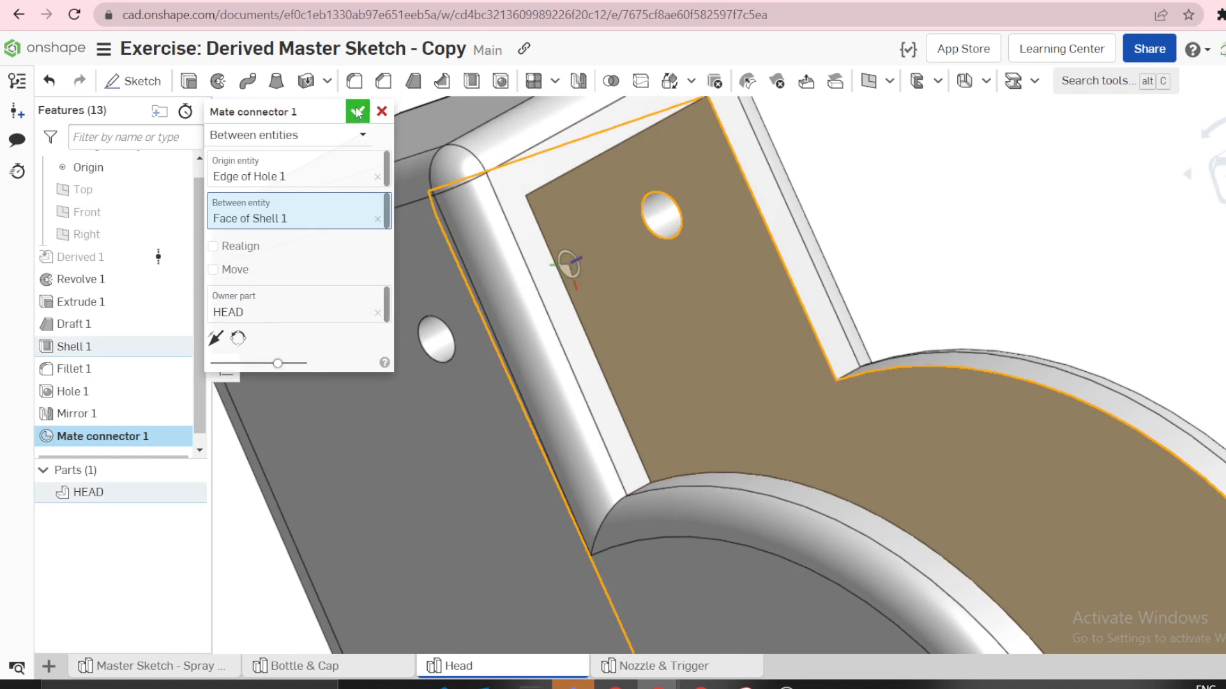
key(Return)
scroll(554, 310, down, 3)
right_drag(731, 255, 498, 357)
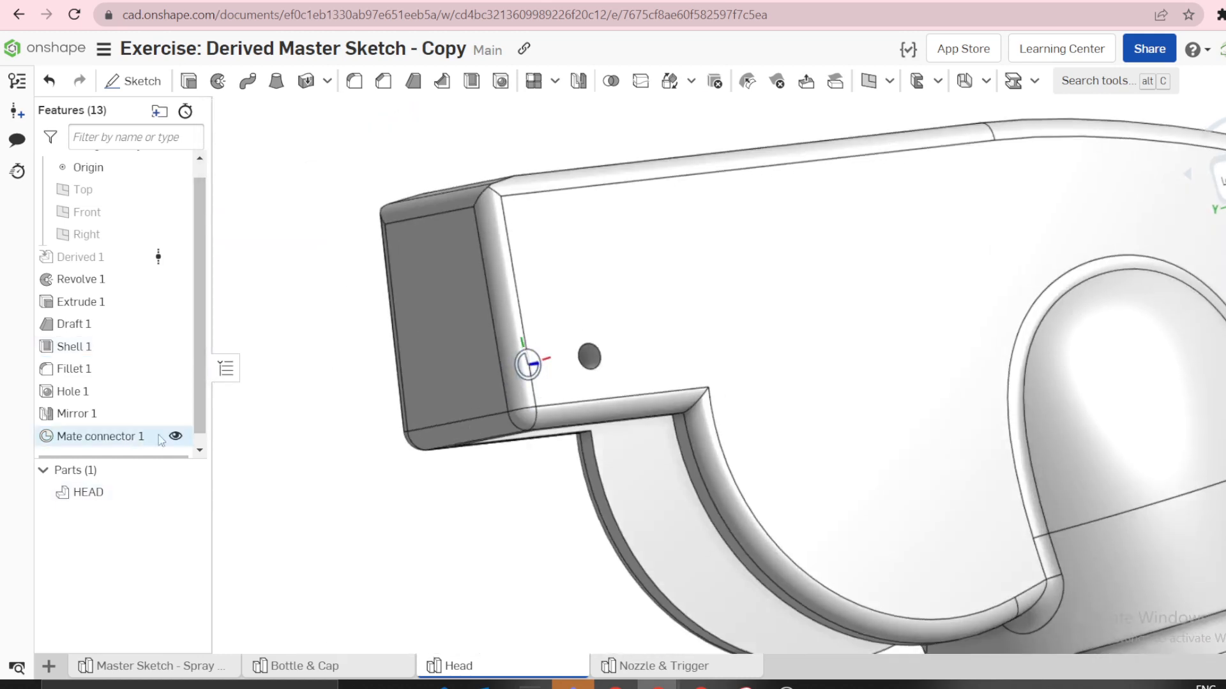
key(f)
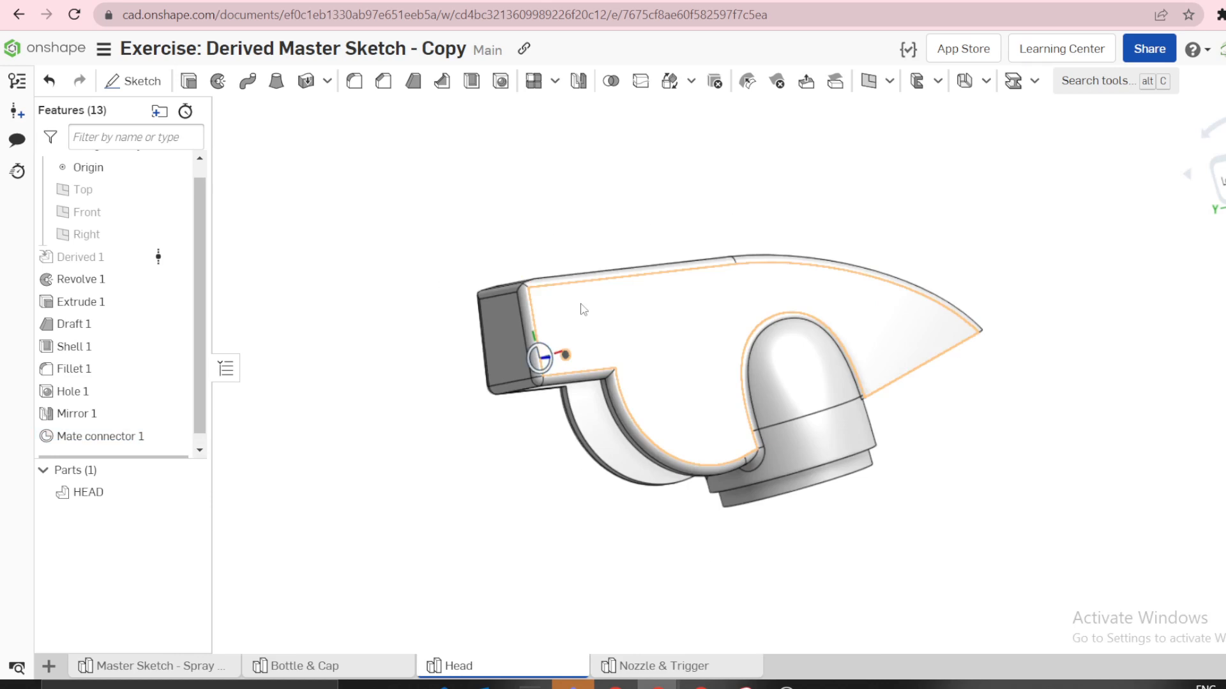
key(shift+7)
scroll(739, 169, up, 6)
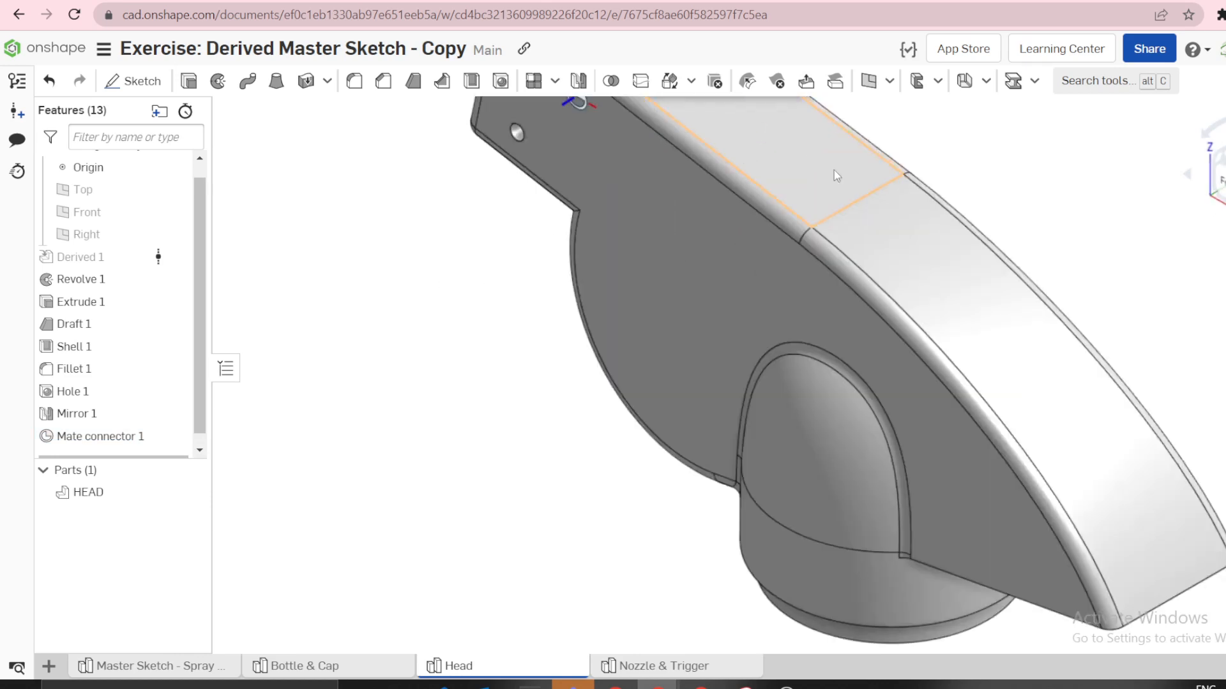
scroll(836, 167, down, 5)
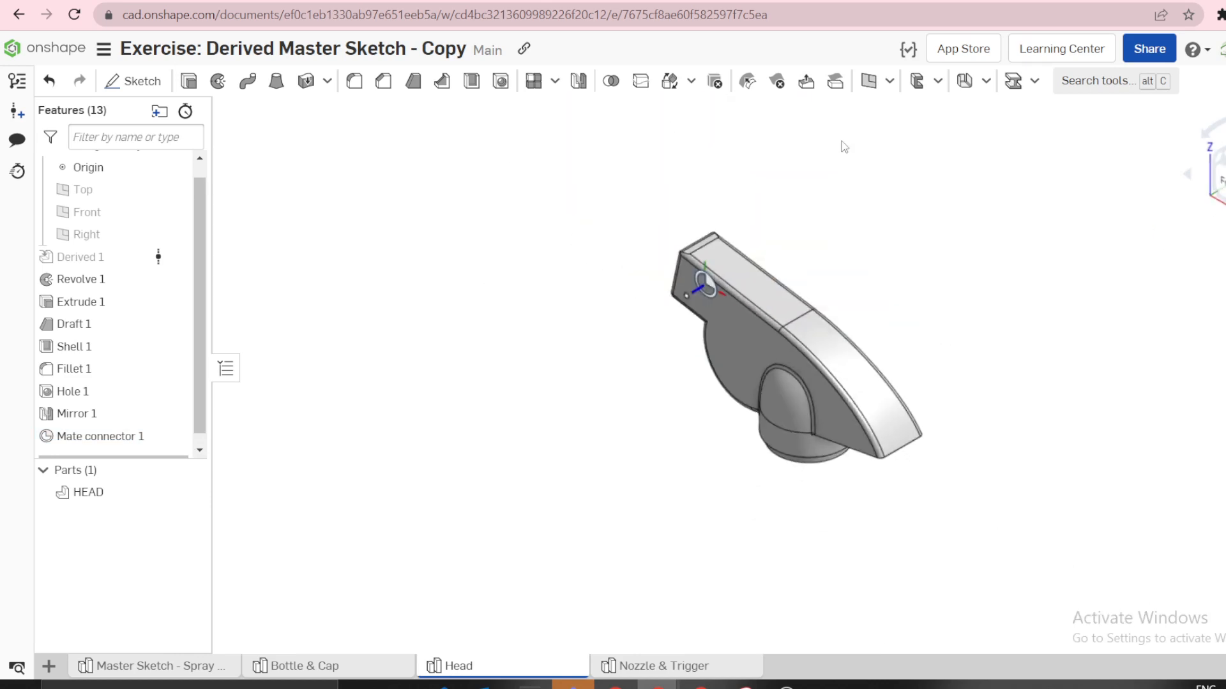
scroll(844, 147, up, 3)
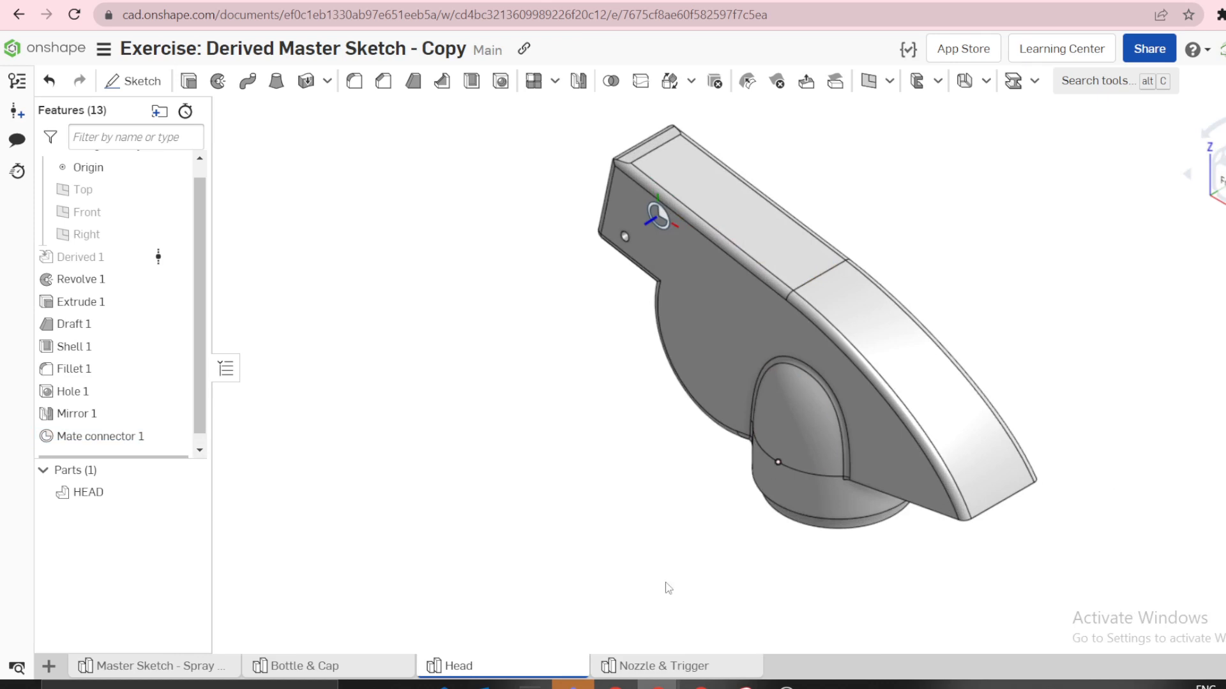
Create a new assembly and insert the BOTTLE, CAP, HEAD and Nozzle parts from their part studios
click(49, 666)
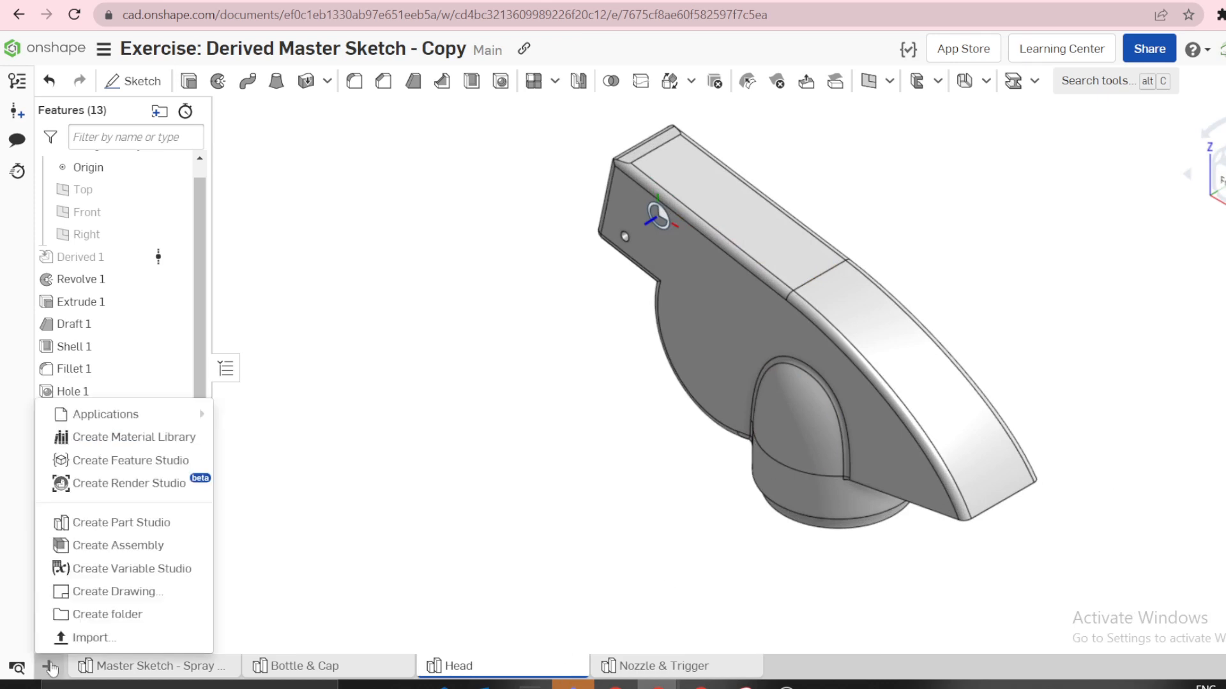
click(112, 548)
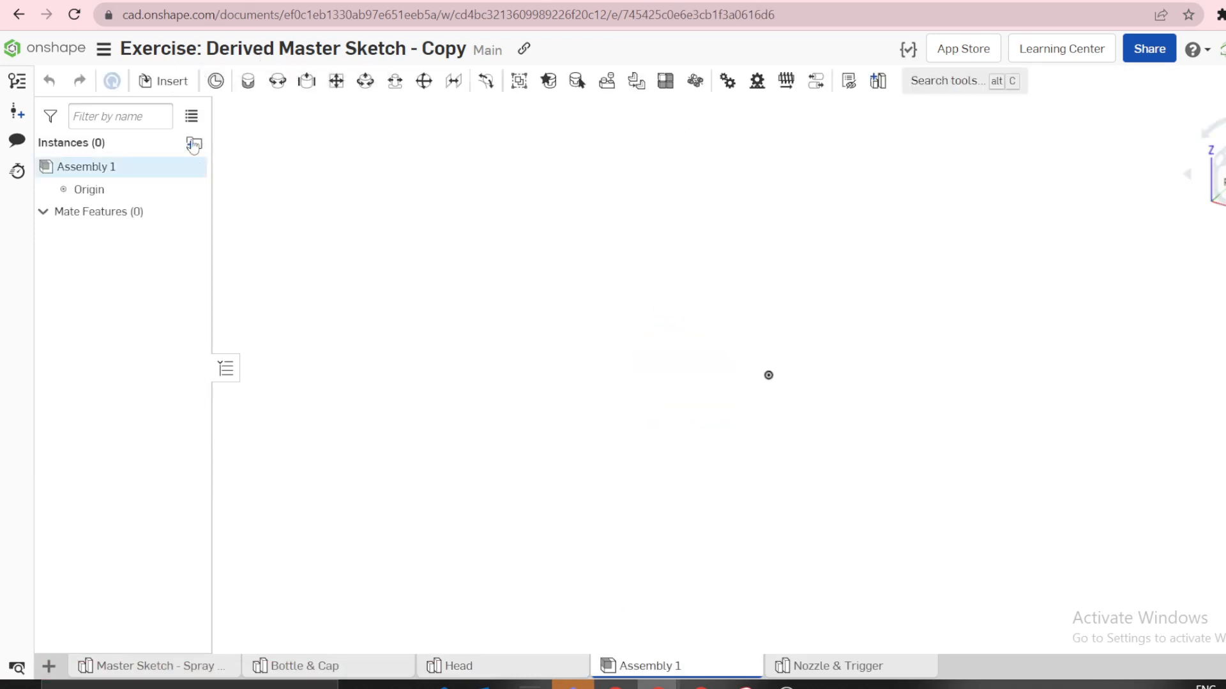
click(167, 83)
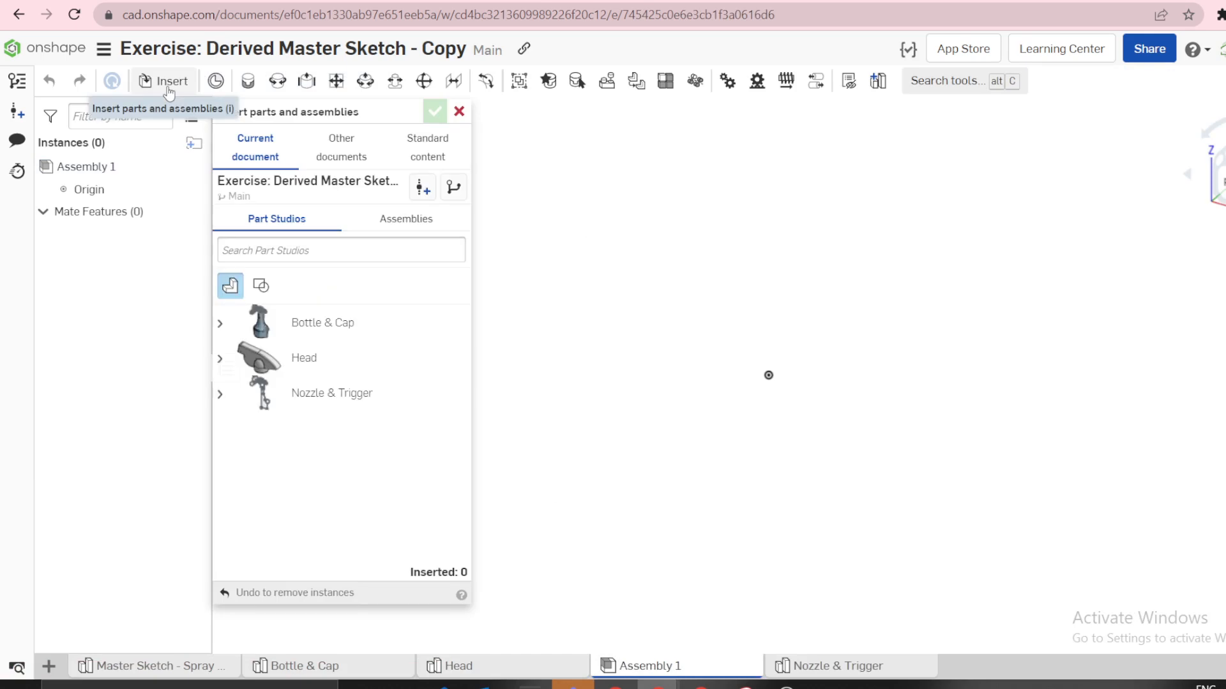
click(221, 358)
click(220, 324)
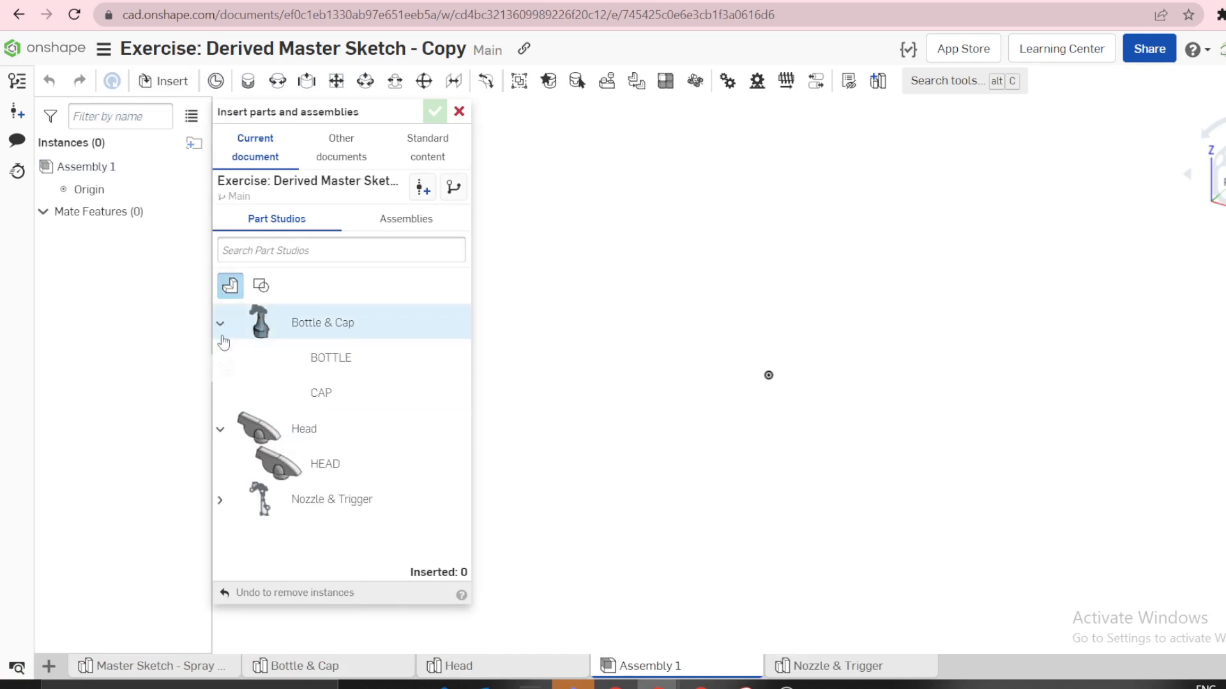
click(220, 500)
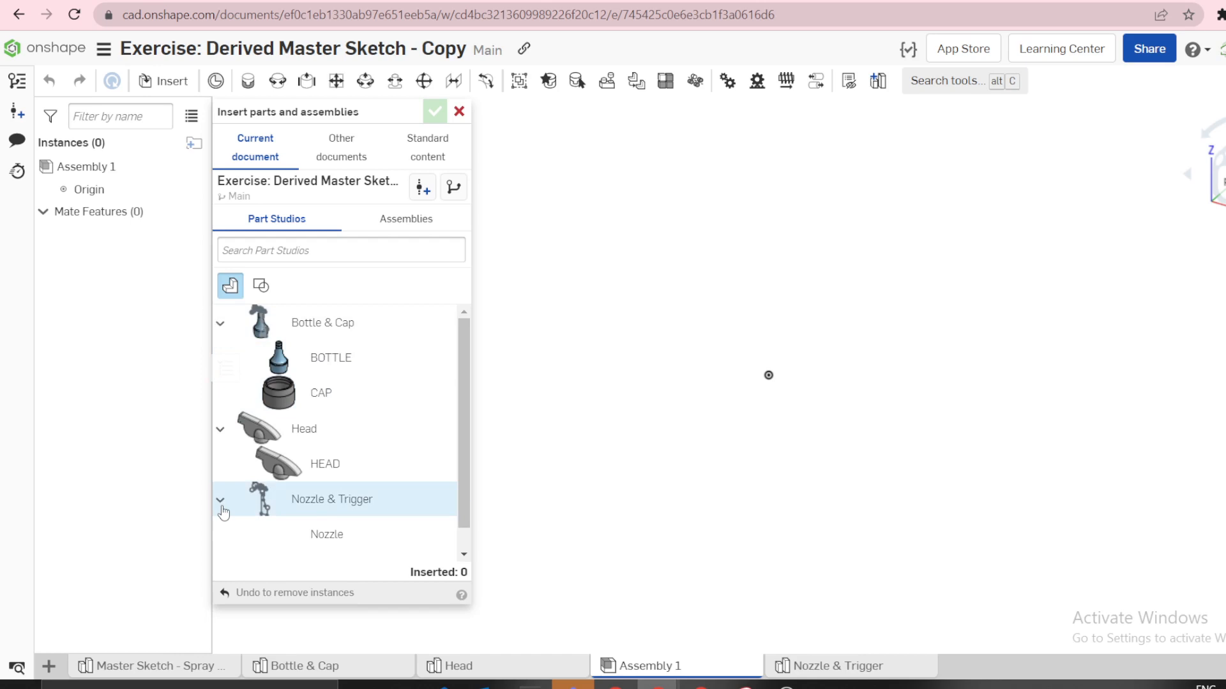
click(327, 357)
click(329, 397)
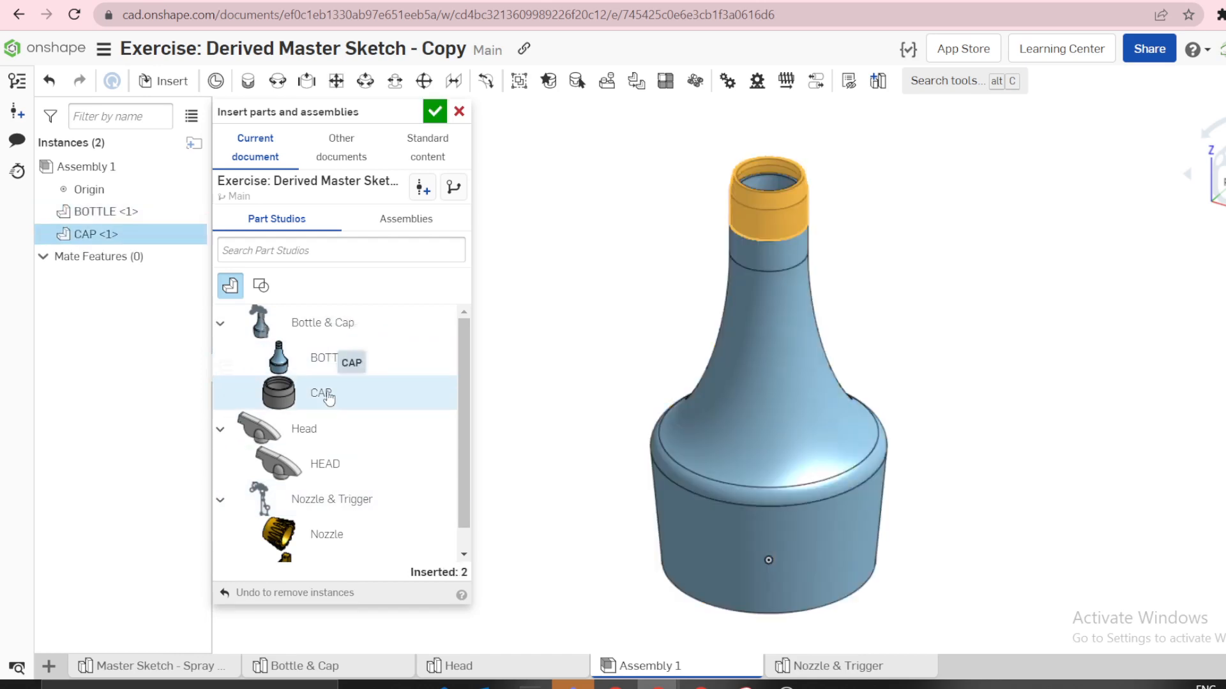
click(324, 469)
click(324, 542)
scroll(328, 543, down, 1)
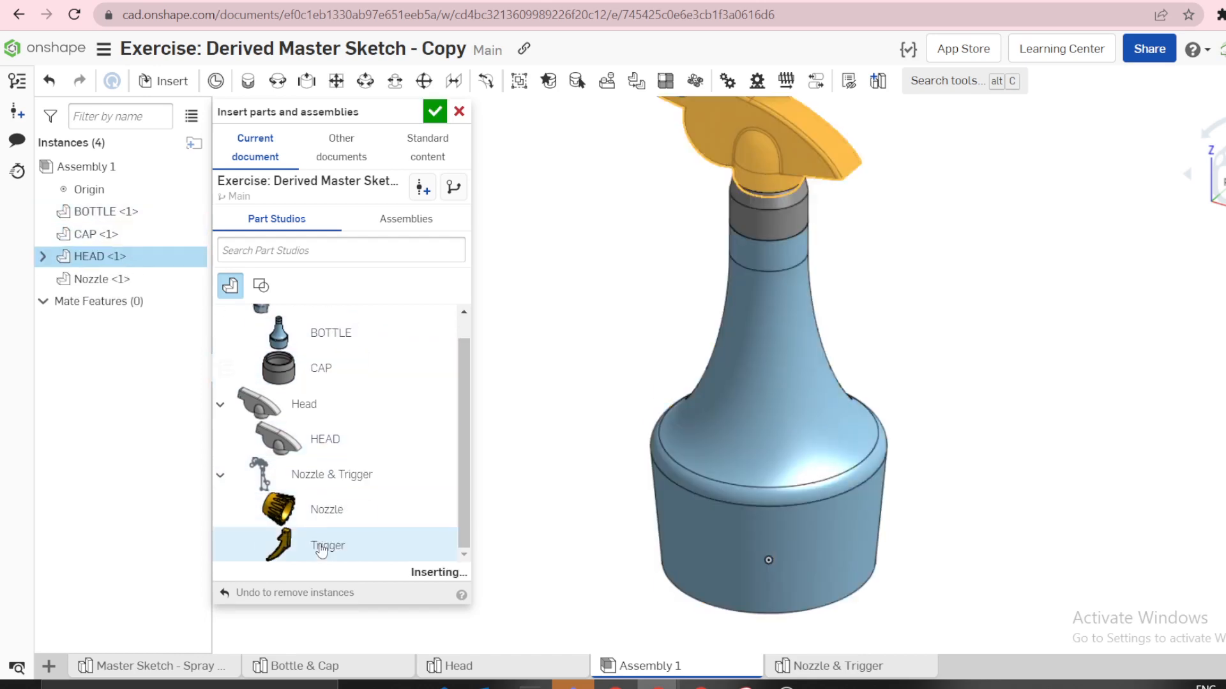
click(434, 111)
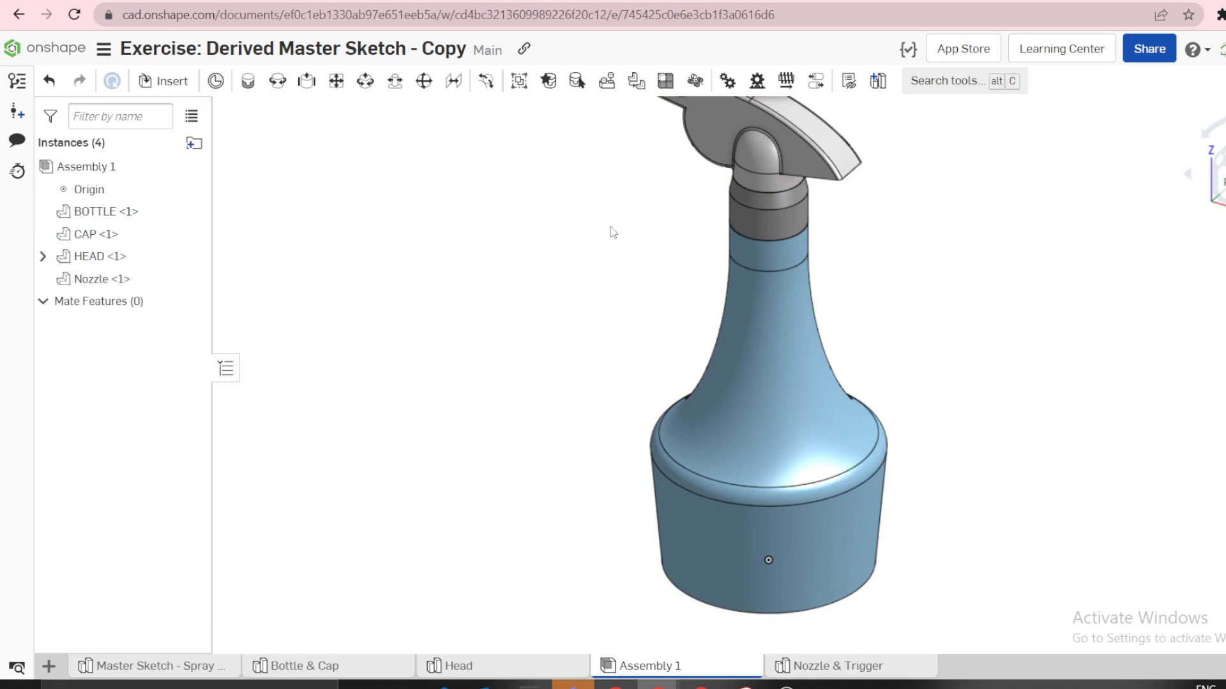
Insert the Trigger part from the Nozzle & Trigger part studio into the assembly
scroll(641, 214, up, 2)
scroll(634, 142, down, 3)
right_drag(642, 156, 709, 181)
click(168, 81)
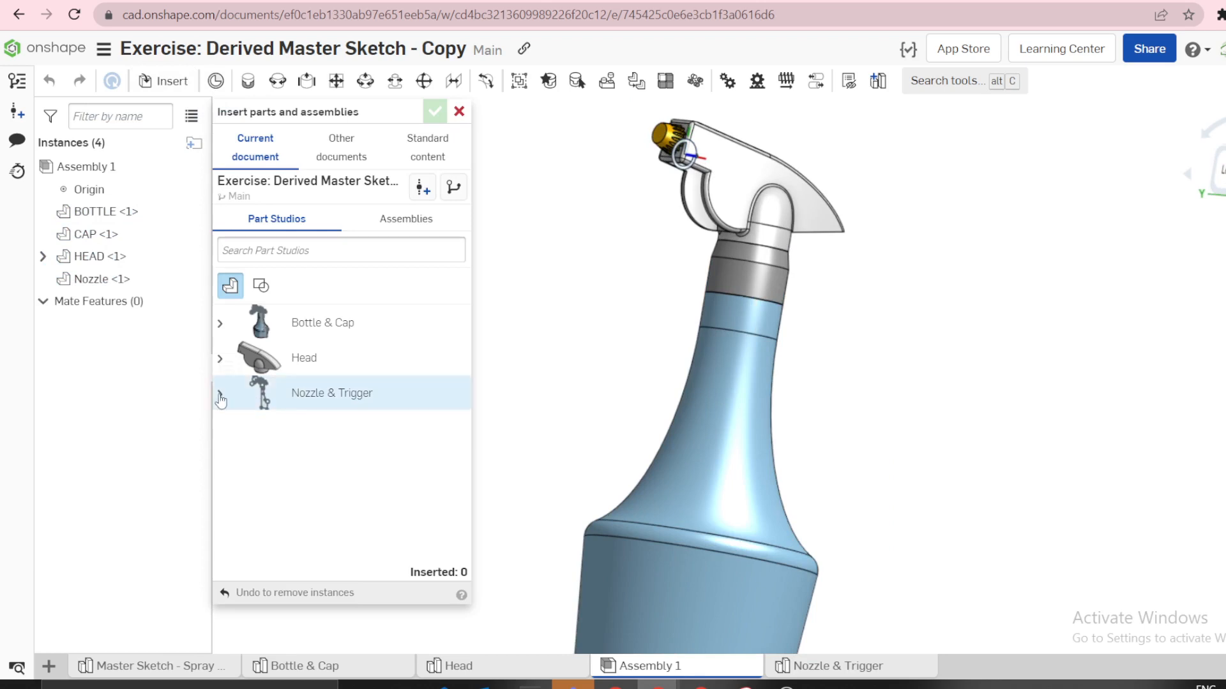
click(220, 393)
click(338, 465)
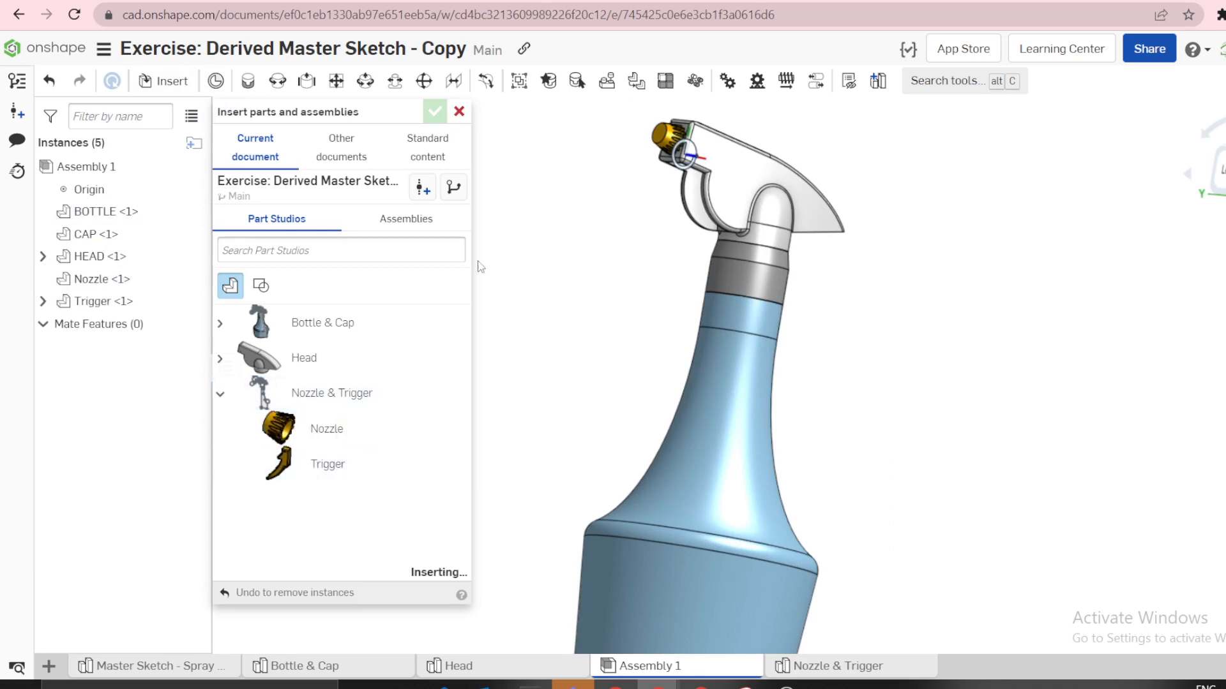
click(435, 112)
scroll(682, 209, down, 2)
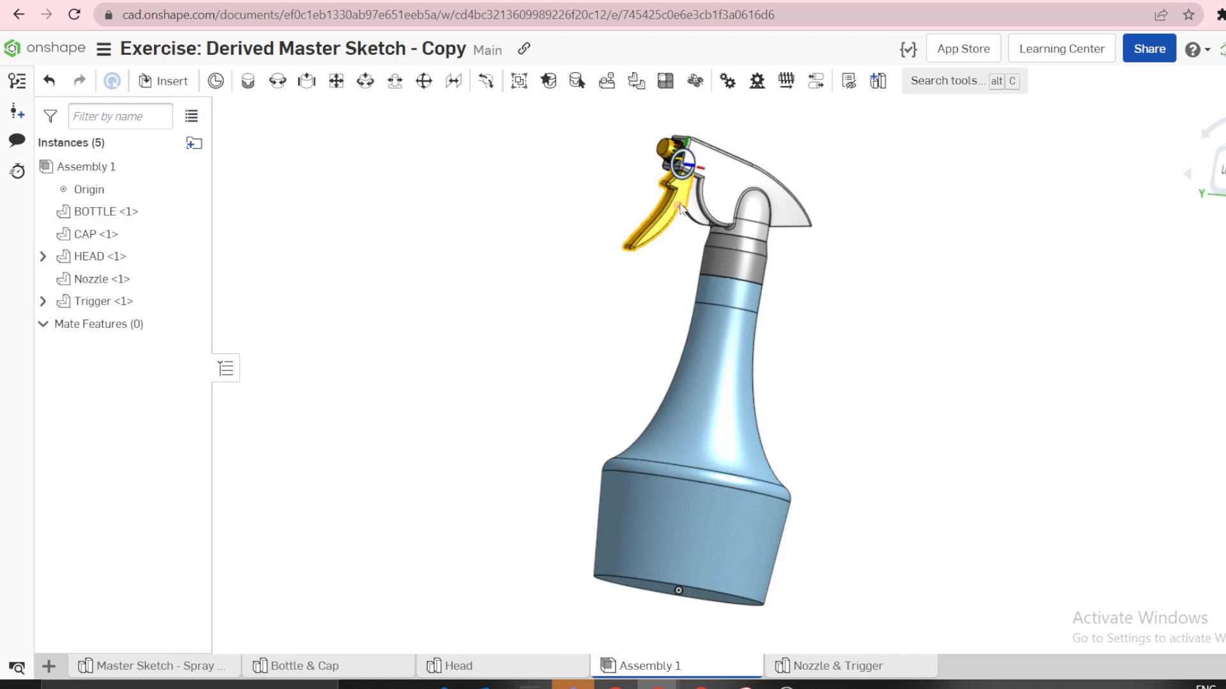
Examine the assembled spray bottle and compare its part positions with the profiles in the master sketch
middle_drag(682, 209, 713, 260)
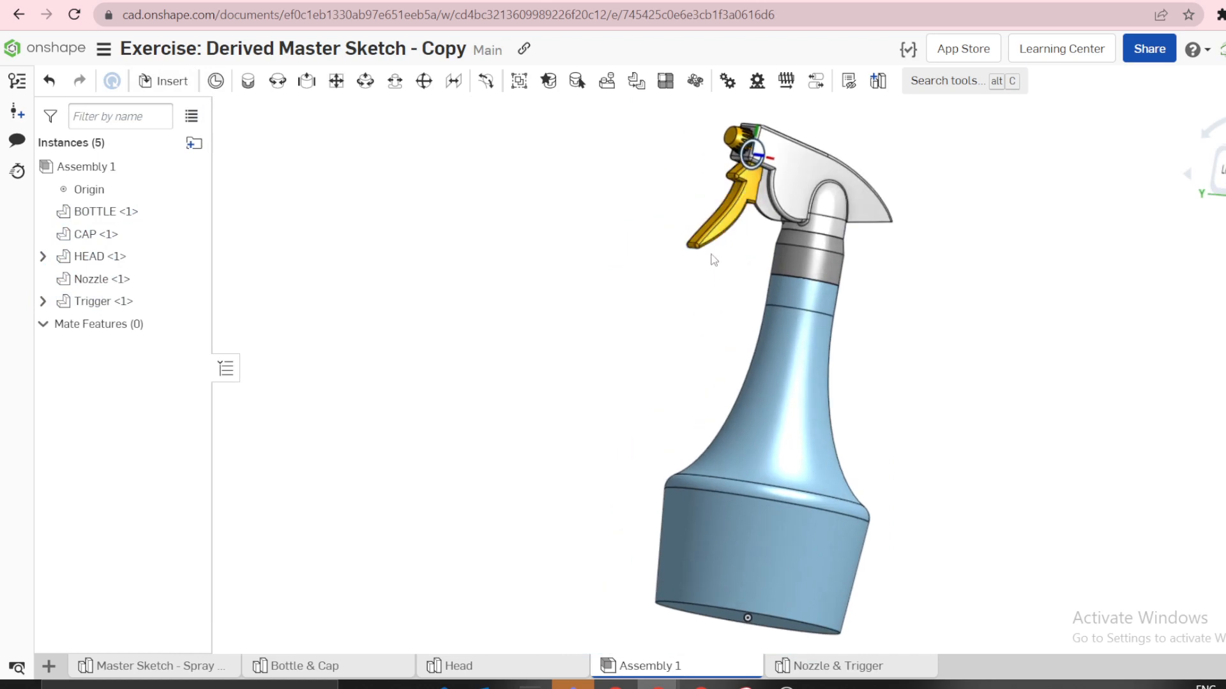
key(shift+7)
scroll(716, 262, up, 2)
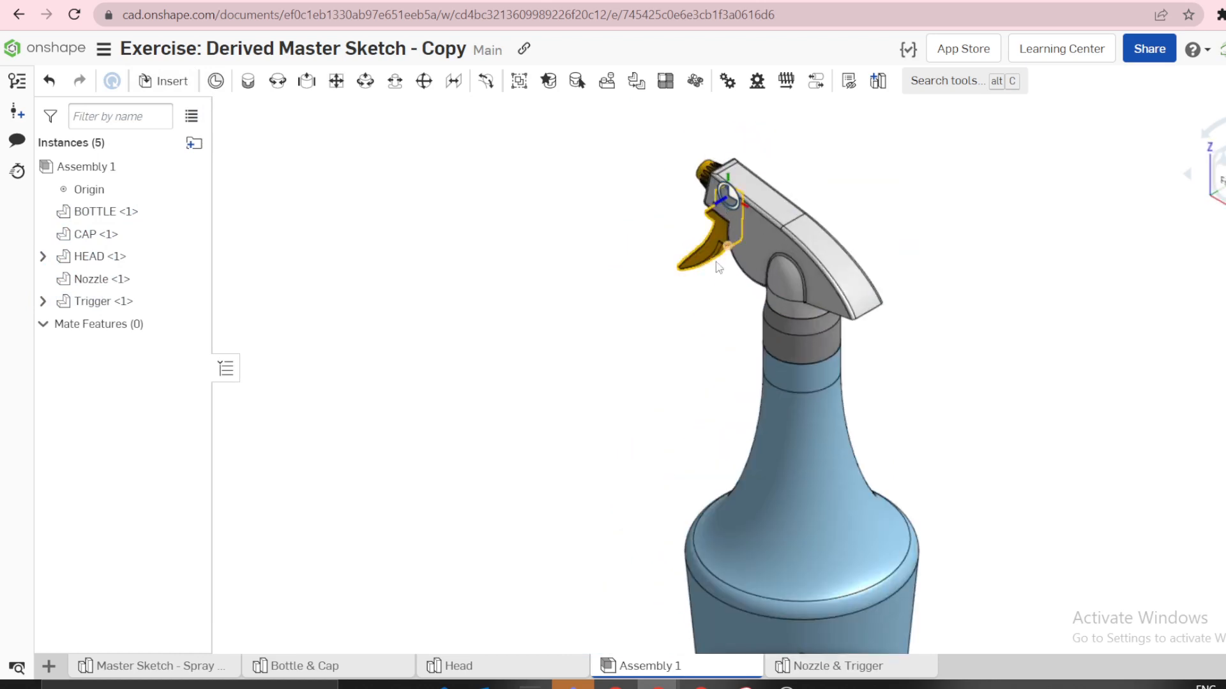
mouse_move(717, 266)
right_down()
mouse_move(813, 280)
mouse_move(840, 268)
mouse_move(801, 258)
right_up()
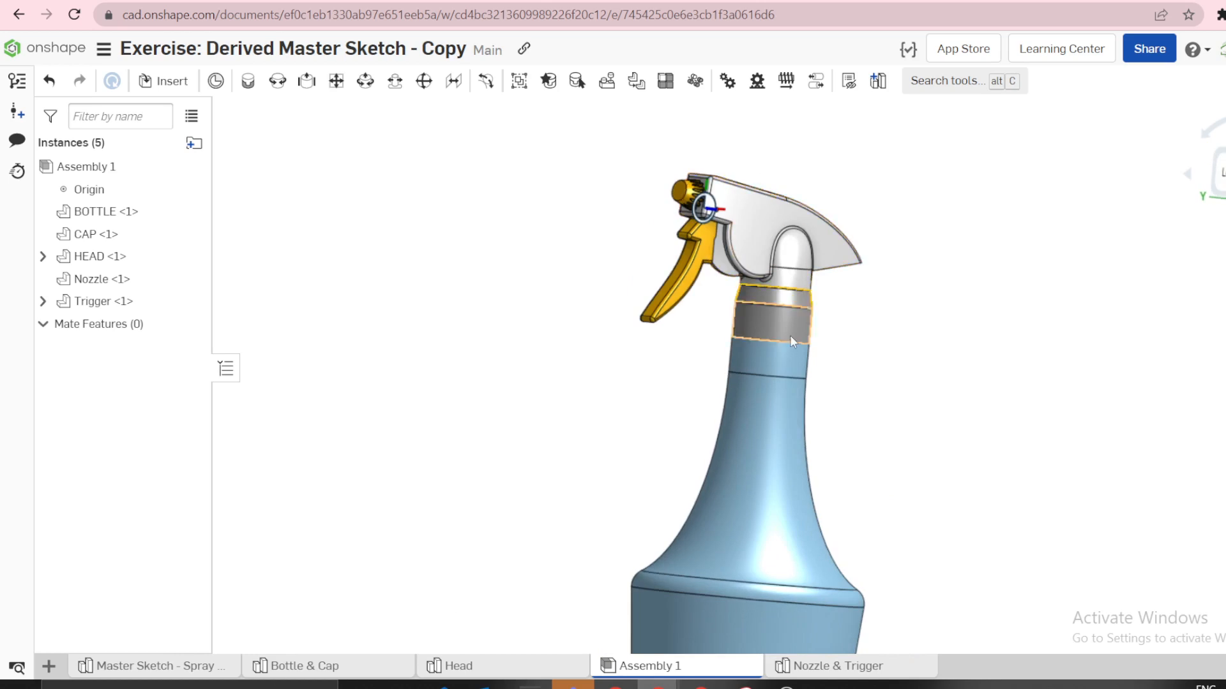
click(163, 665)
scroll(807, 194, up, 5)
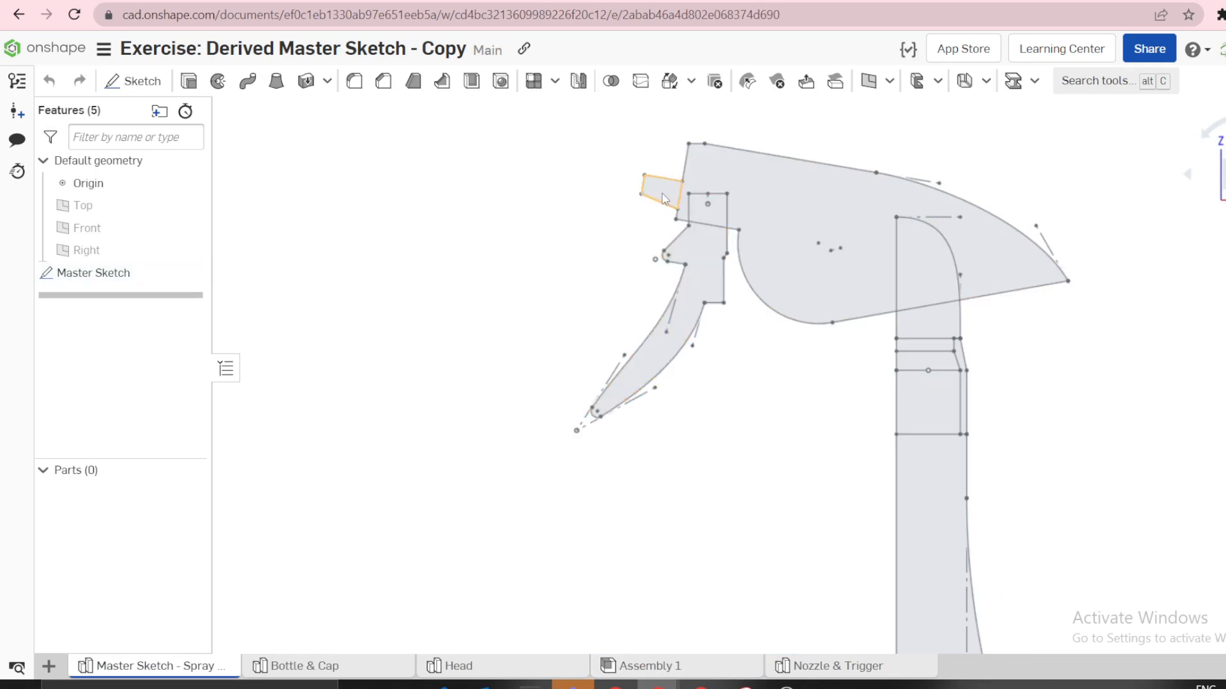
click(690, 667)
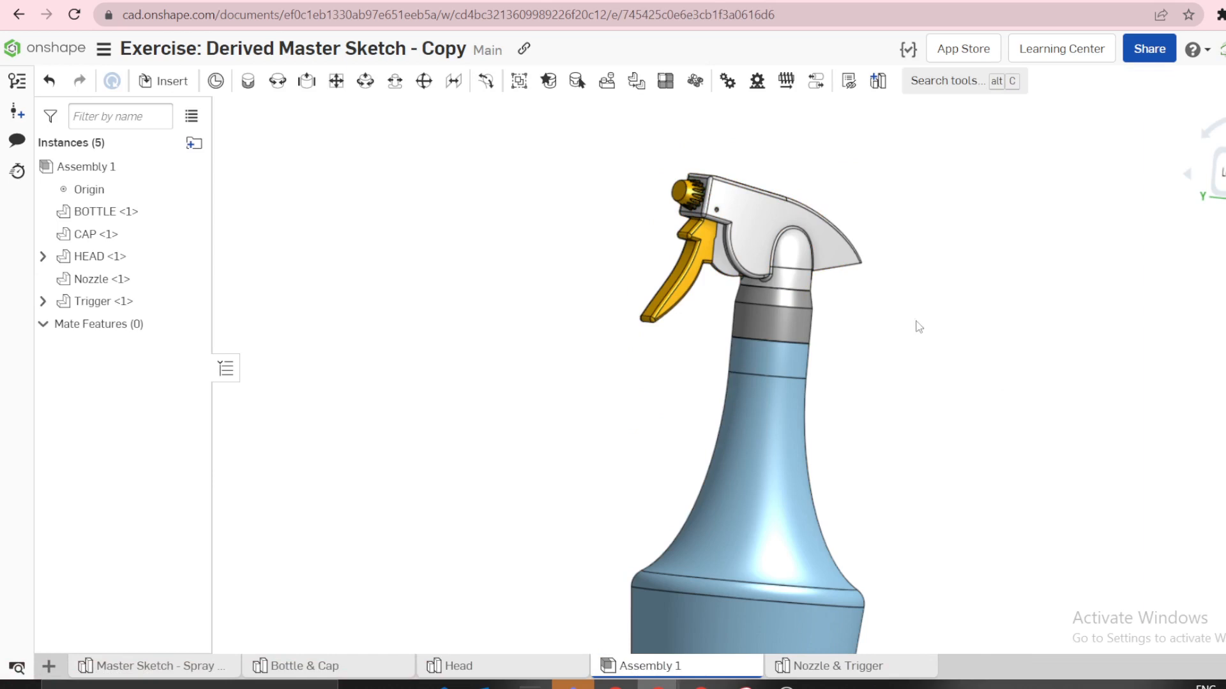
key(shift+7)
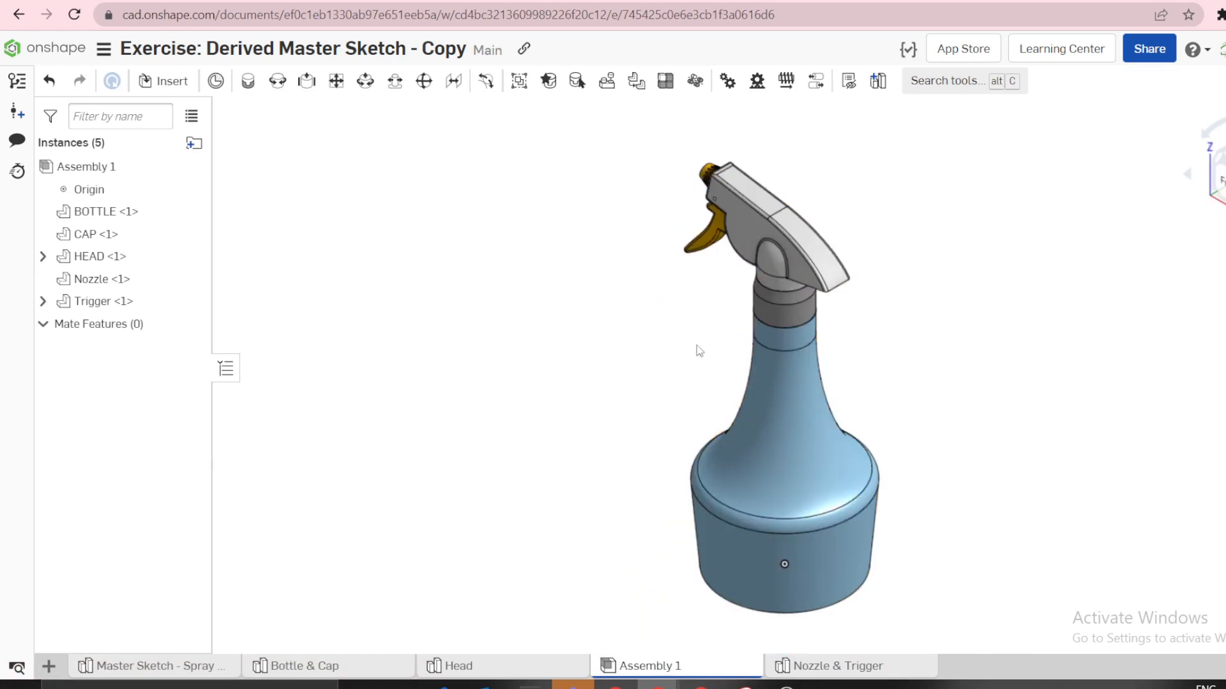
Fix the BOTTLE instance in place and group the BOTTLE, CAP and HEAD together
right_click(756, 423)
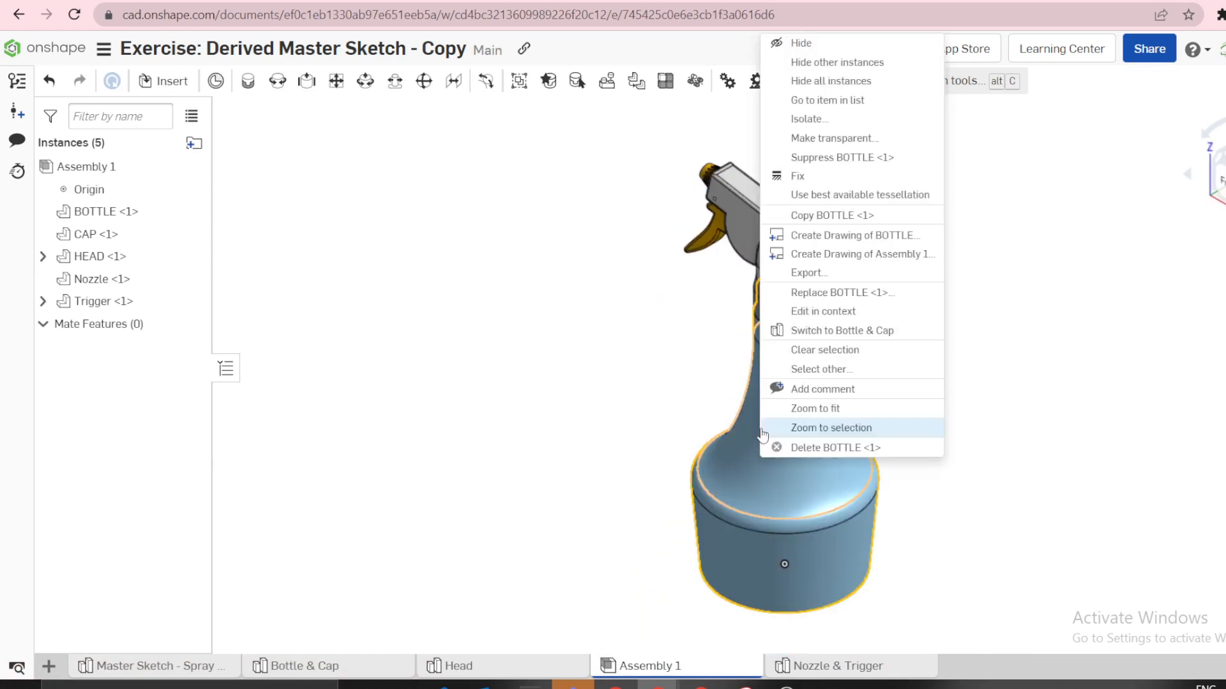
click(798, 176)
scroll(739, 231, up, 5)
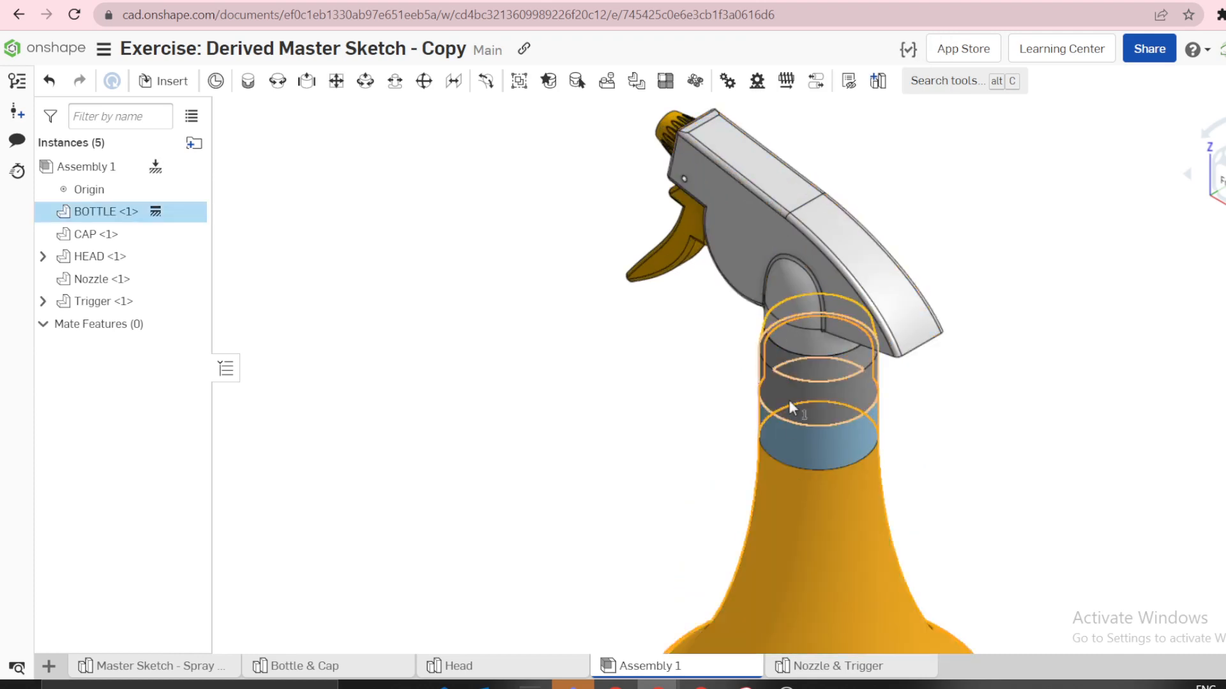
click(788, 400)
click(744, 236)
click(519, 81)
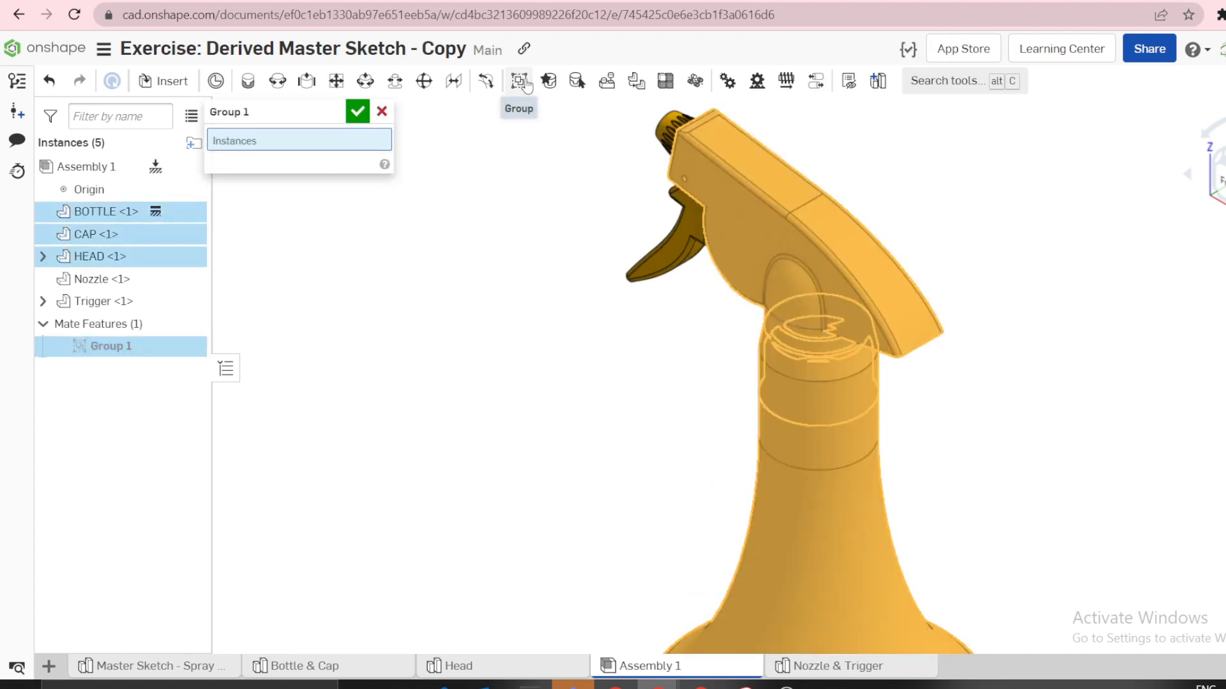
click(355, 113)
Try to move the trigger away from the head
scroll(553, 323, down, 3)
mouse_move(553, 322)
right_down()
mouse_move(626, 315)
mouse_move(675, 350)
right_up()
scroll(618, 347, up, 3)
scroll(576, 239, up, 3)
click(571, 244)
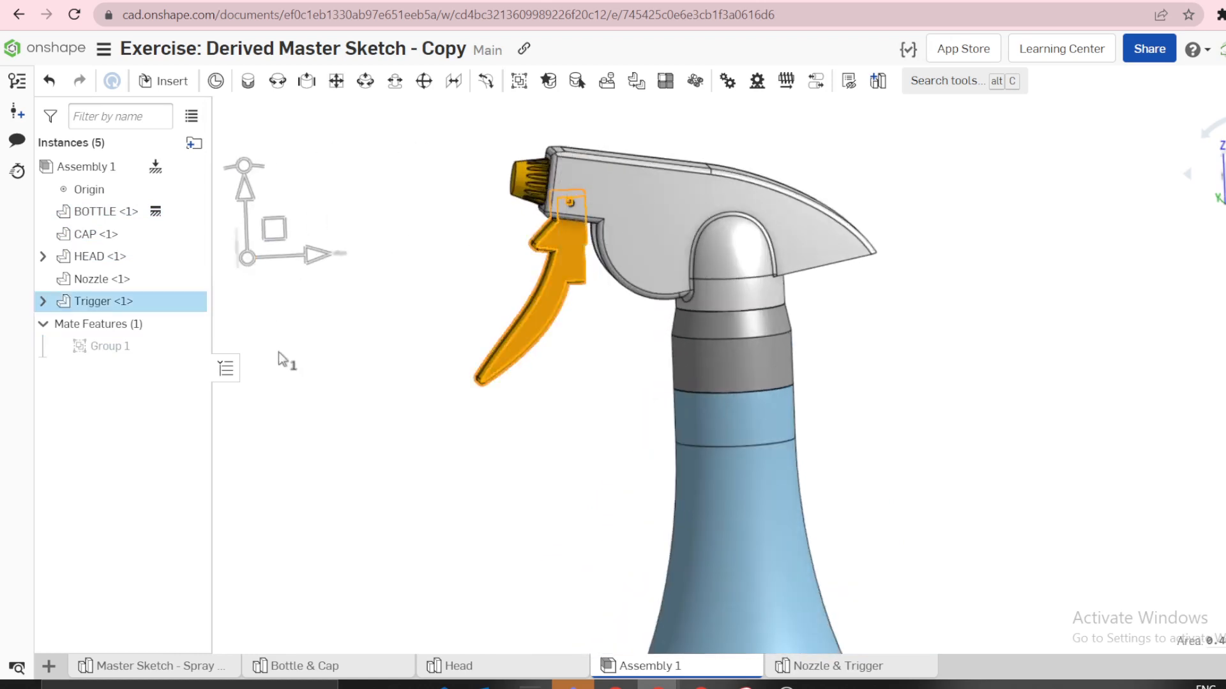
scroll(408, 329, down, 3)
click(396, 322)
click(512, 270)
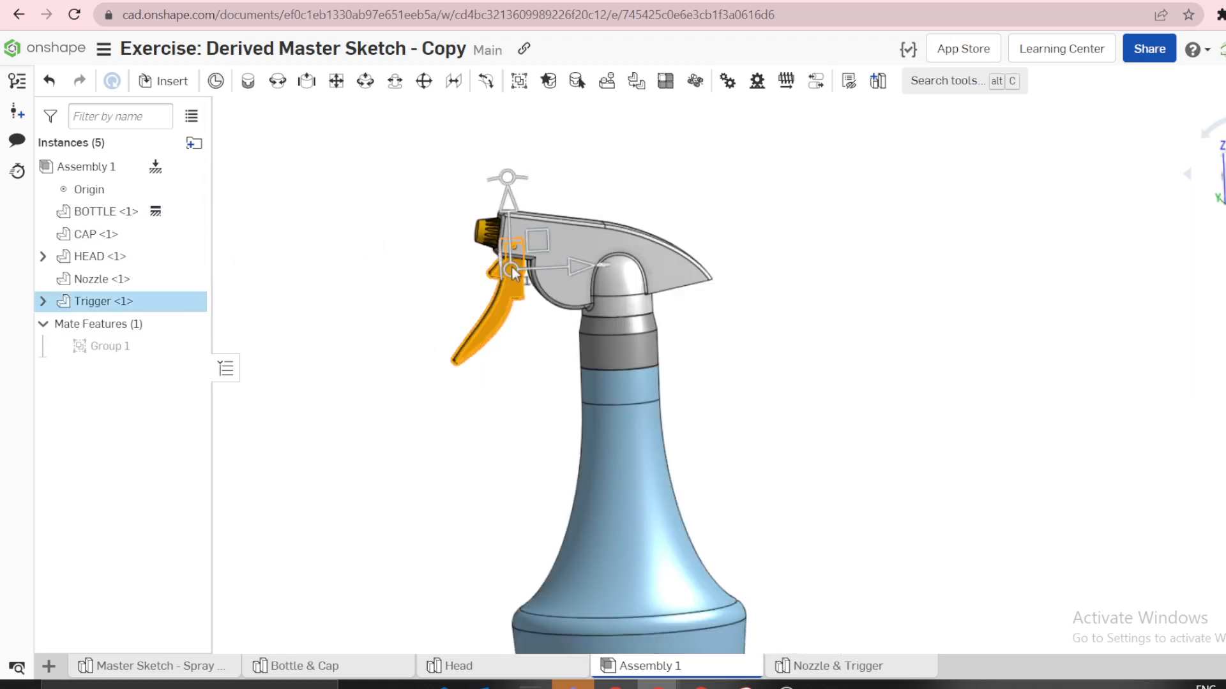
drag(512, 271, 230, 281)
click(328, 364)
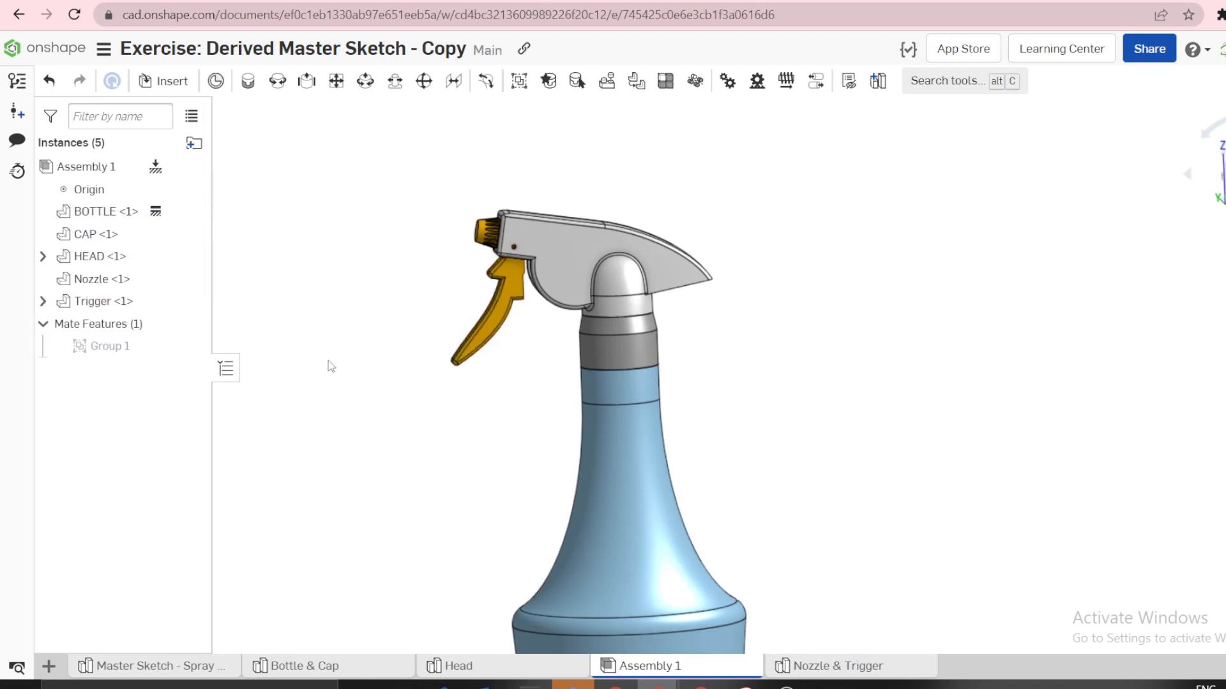
Move the nozzle and the trigger out of the head into the empty space in front of the bottle
click(484, 234)
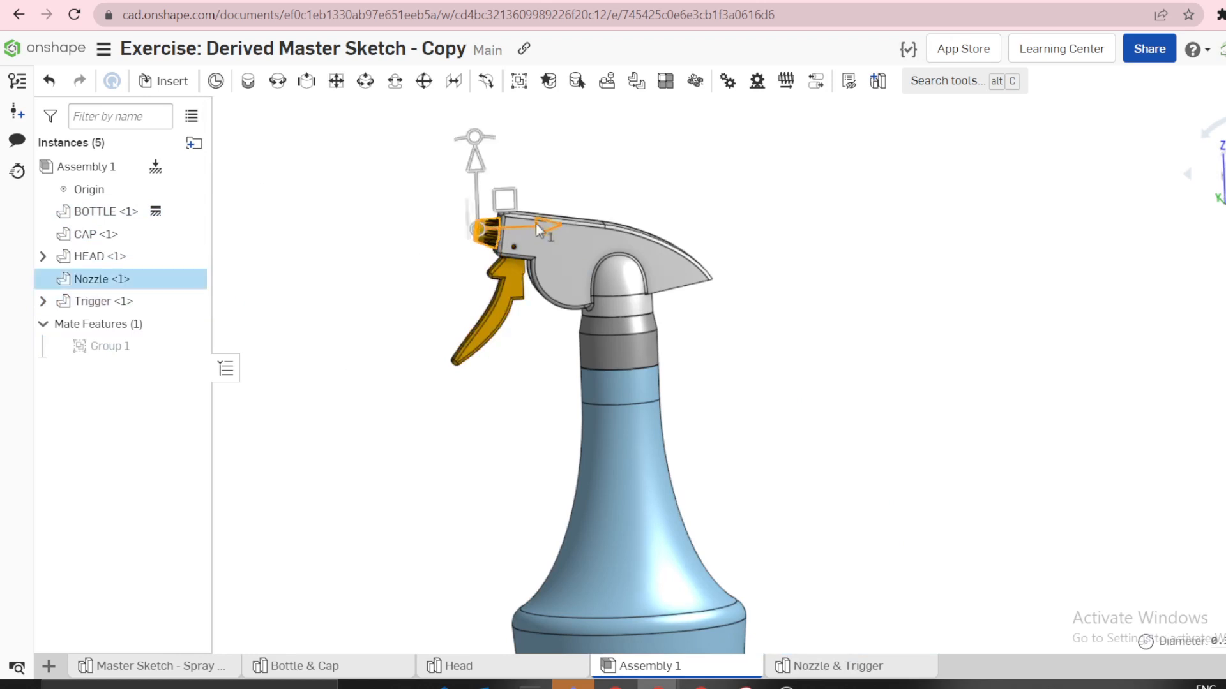
drag(480, 231, 221, 241)
click(304, 331)
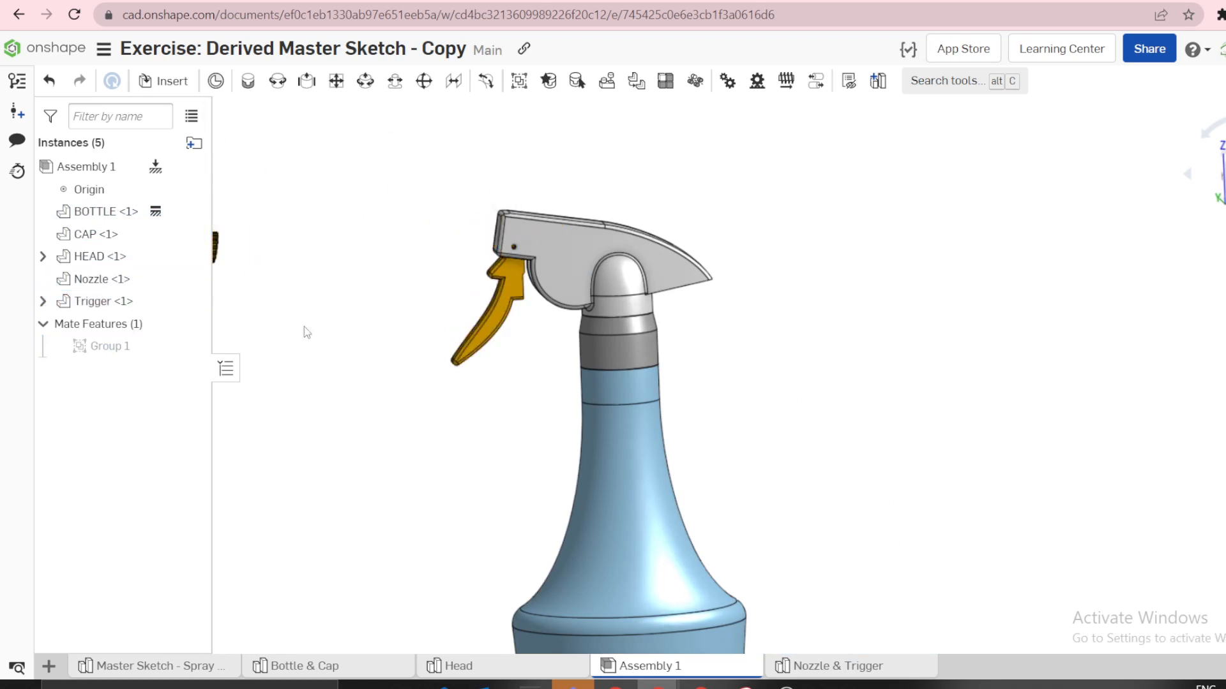
click(512, 287)
drag(539, 286, 272, 293)
click(362, 350)
scroll(409, 279, down, 3)
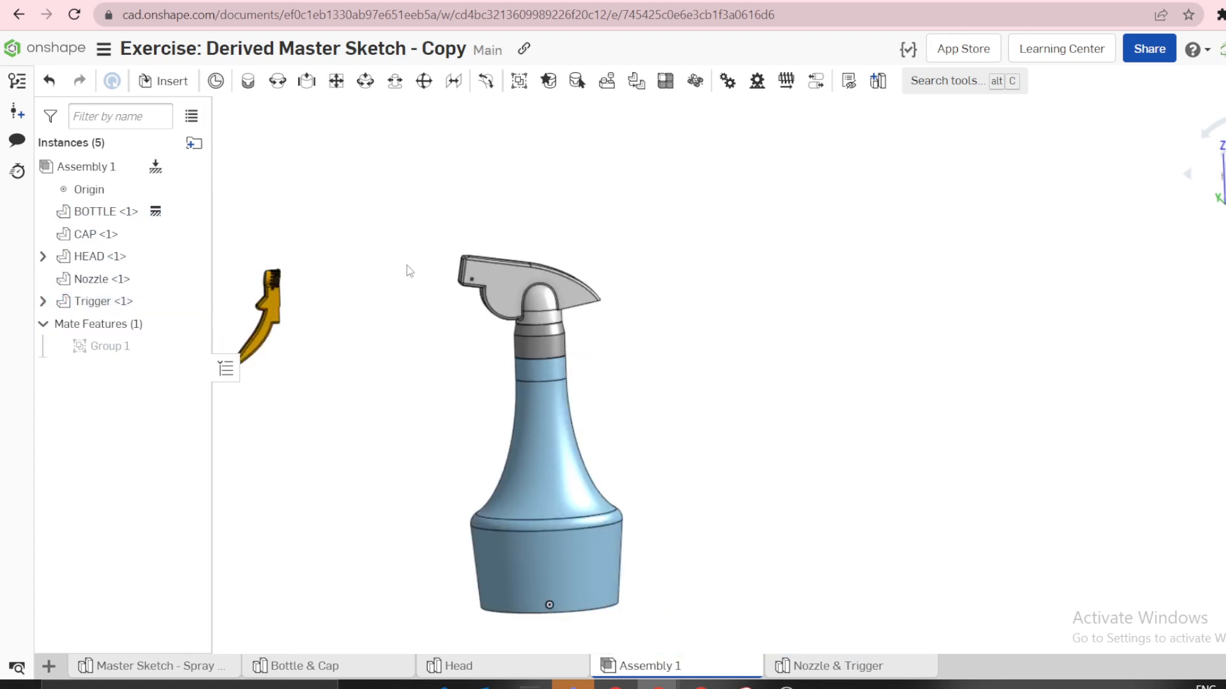
Add a Revolute mate between the circular edge of the nozzle's open end and the centre of the head's front face
middle_drag(407, 265, 596, 227)
scroll(597, 227, up, 2)
scroll(762, 116, up, 5)
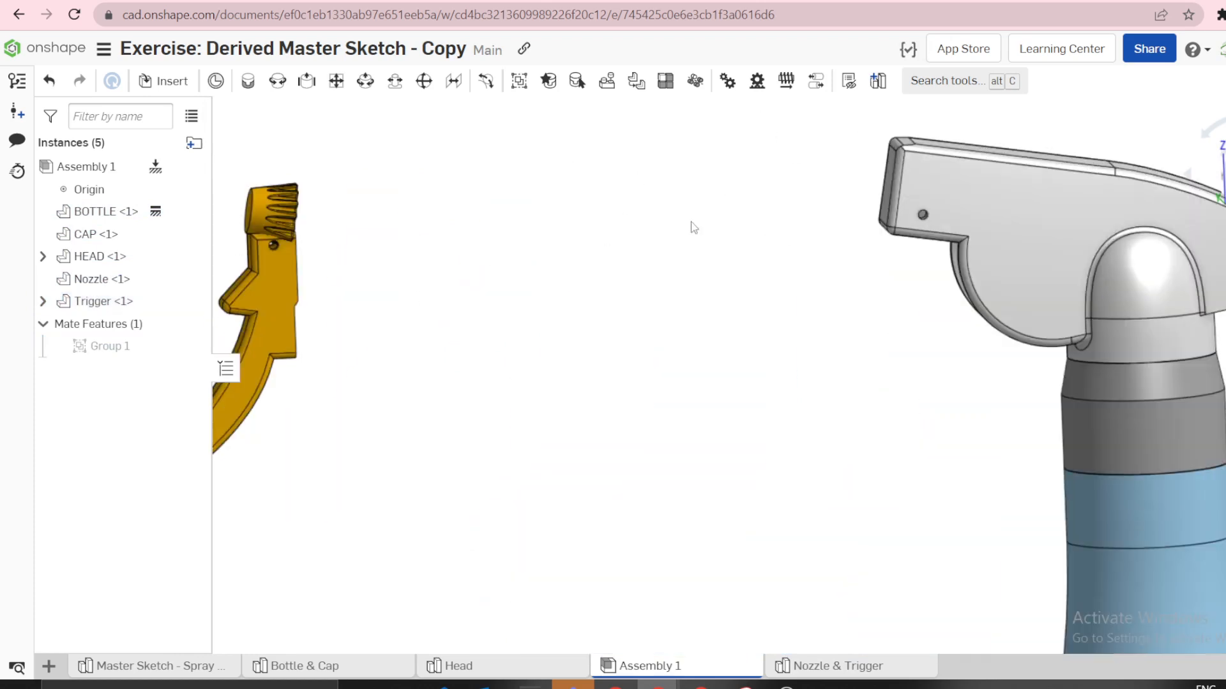
click(276, 83)
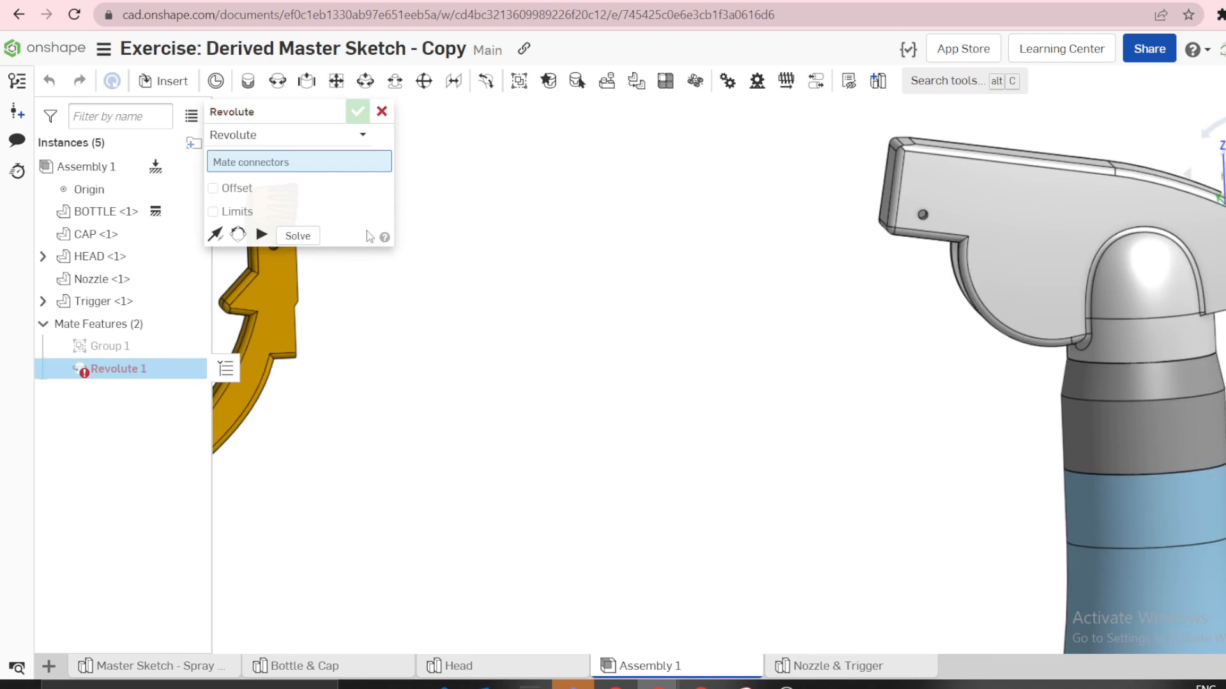
drag(280, 114, 110, 415)
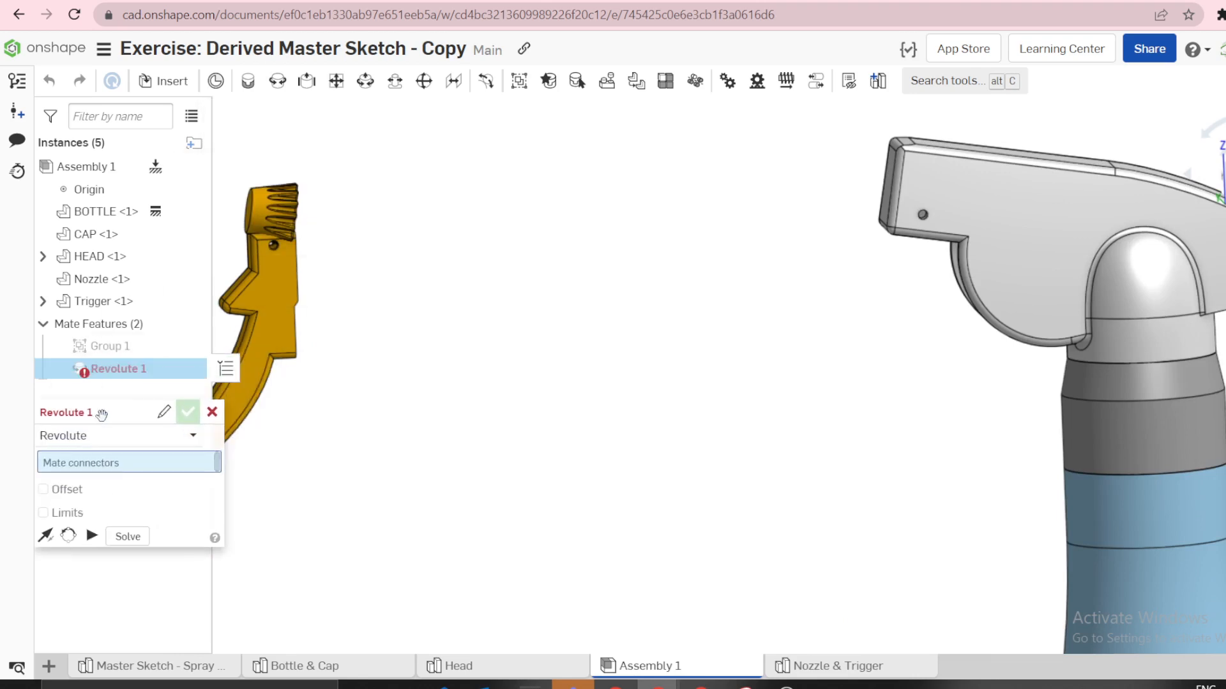
right_drag(402, 343, 348, 355)
scroll(390, 320, up, 5)
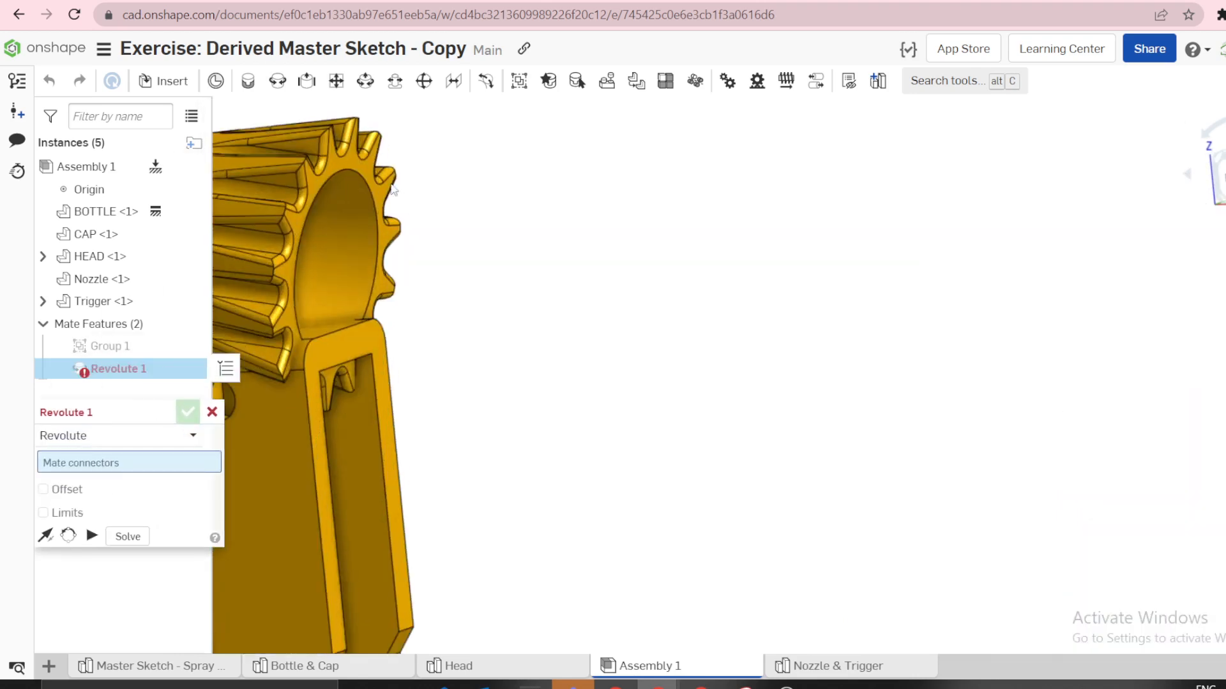
click(354, 165)
scroll(638, 302, down, 6)
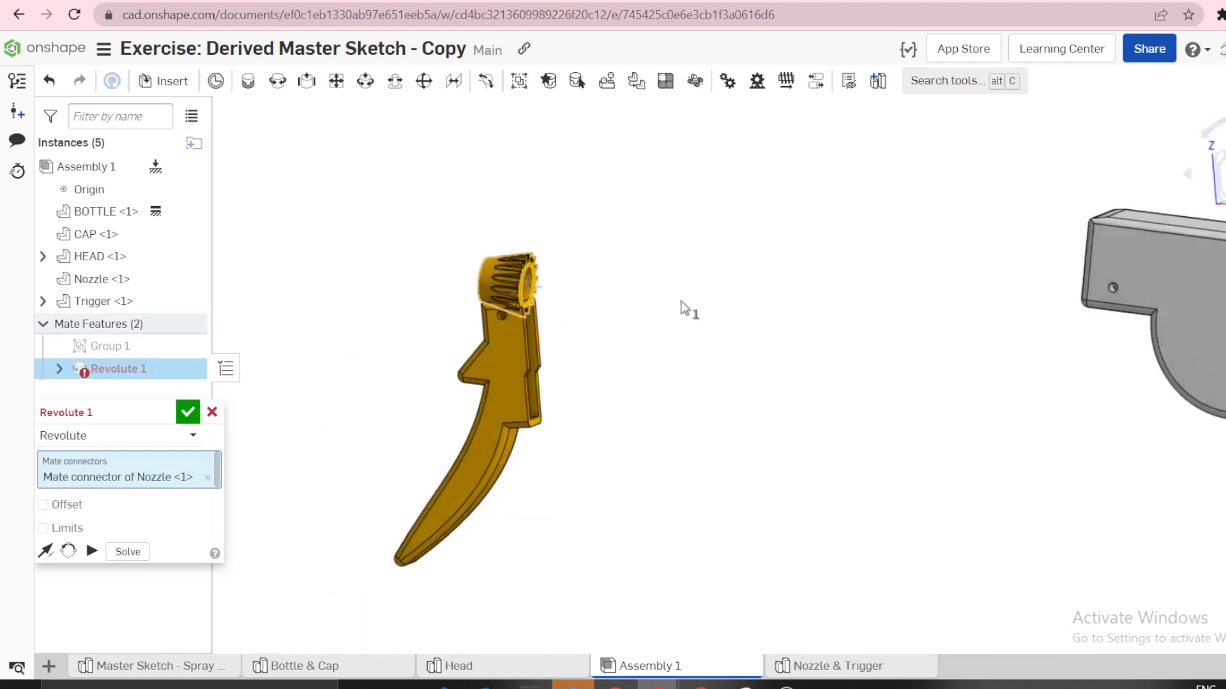
right_drag(766, 319, 801, 318)
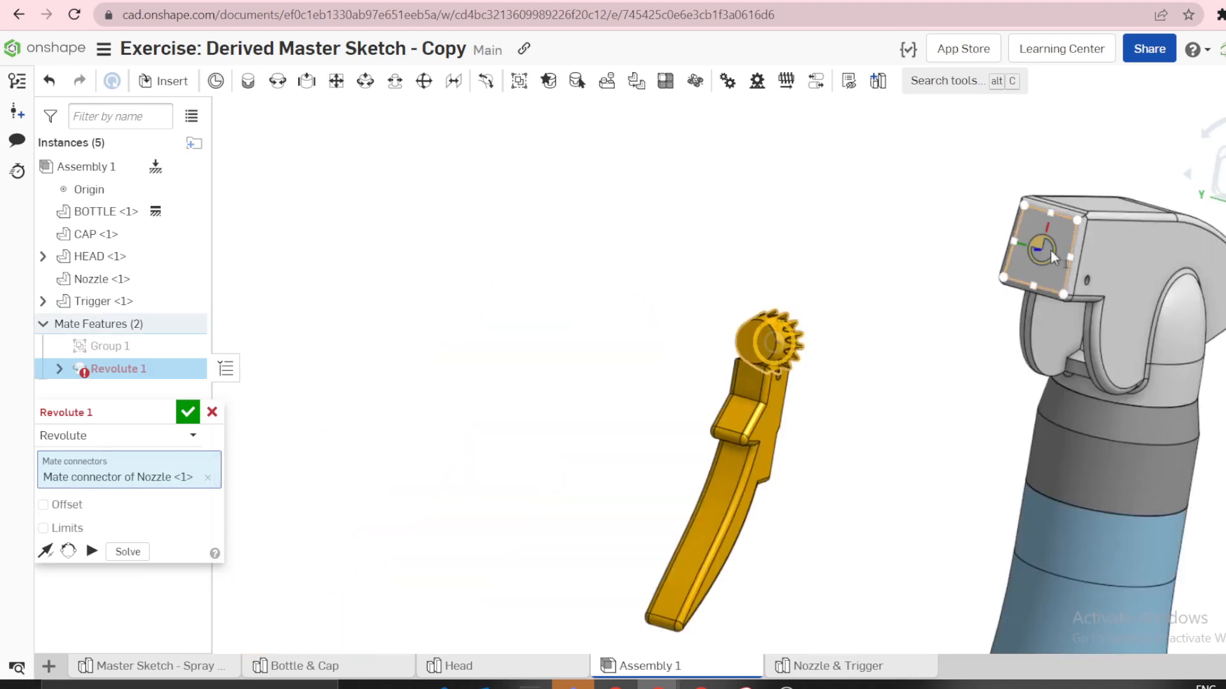
click(1052, 257)
key(Return)
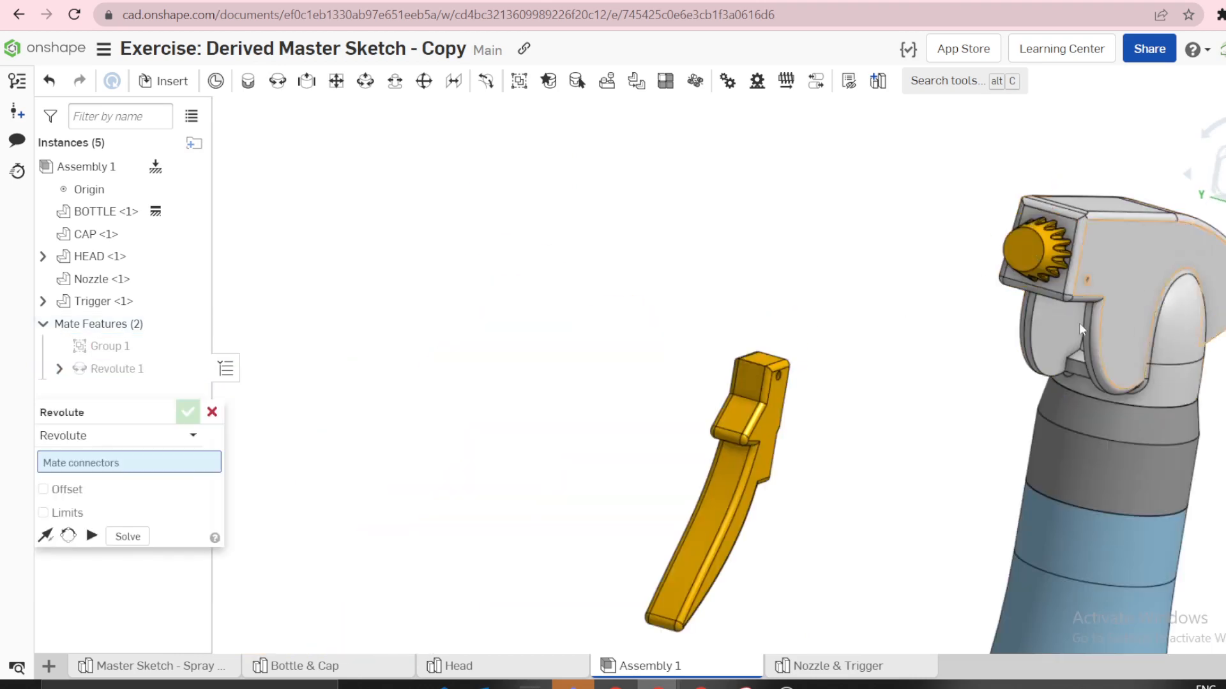
Add a Revolute mate between Mate connector 1 of the HEAD and Mate connector 1 of the Trigger
scroll(828, 399, up, 2)
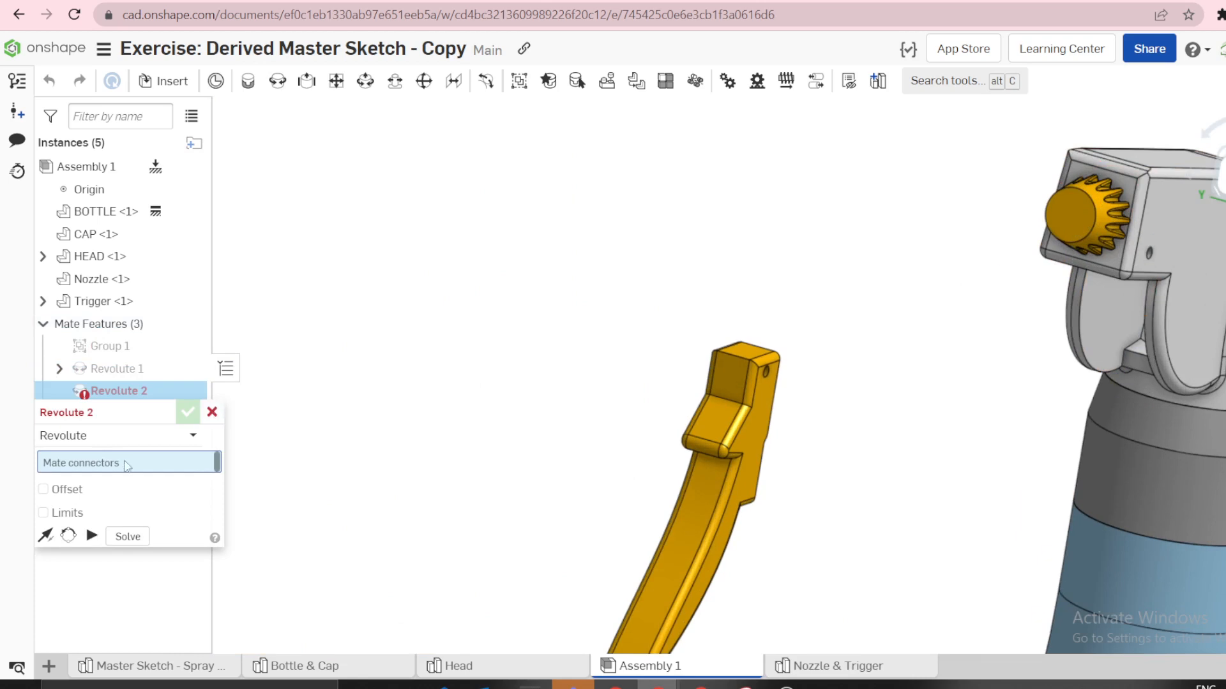
drag(107, 406, 589, 183)
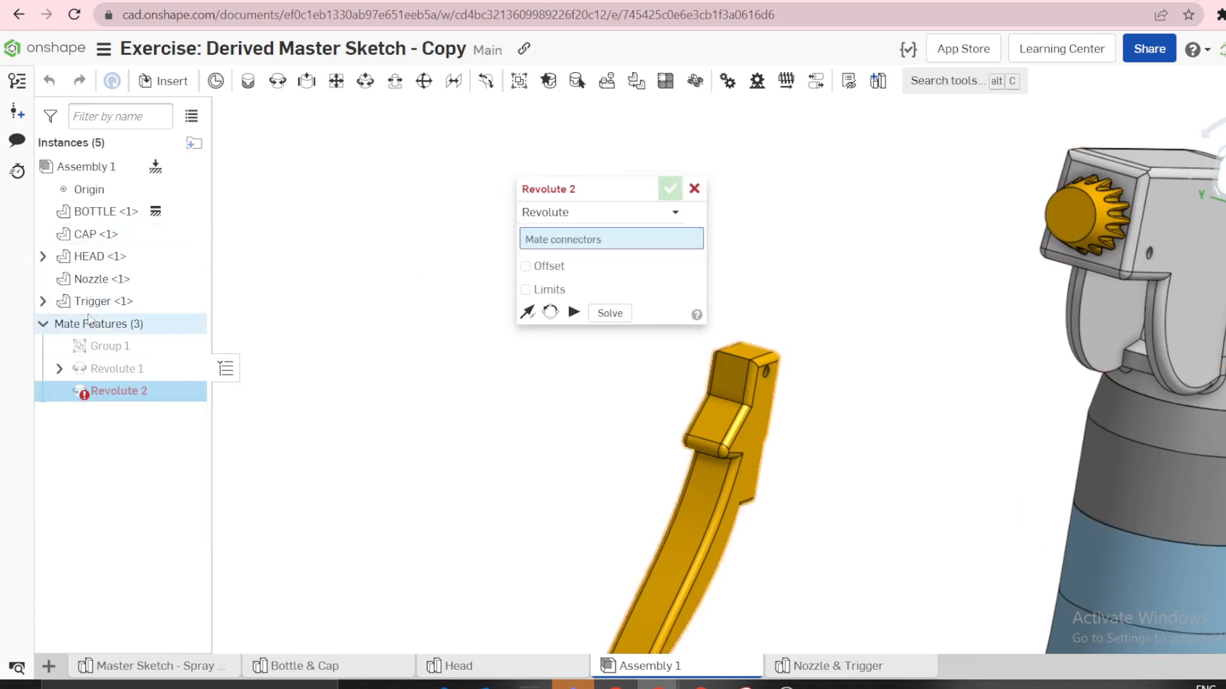
click(42, 258)
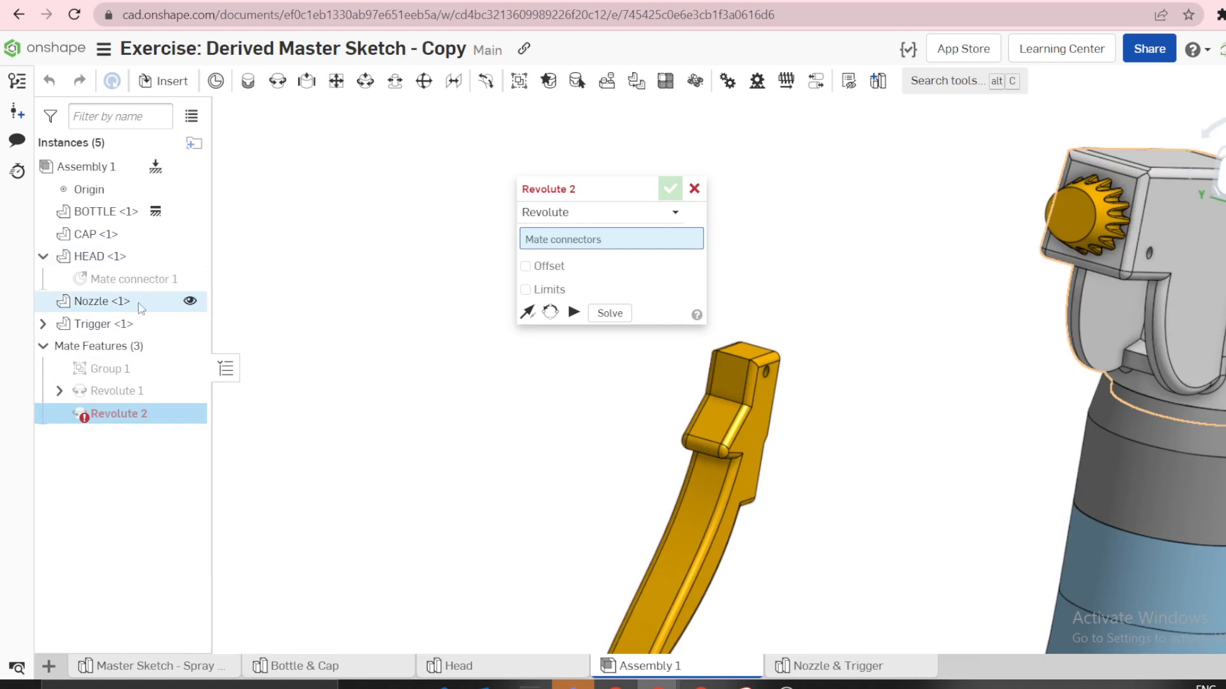
click(124, 284)
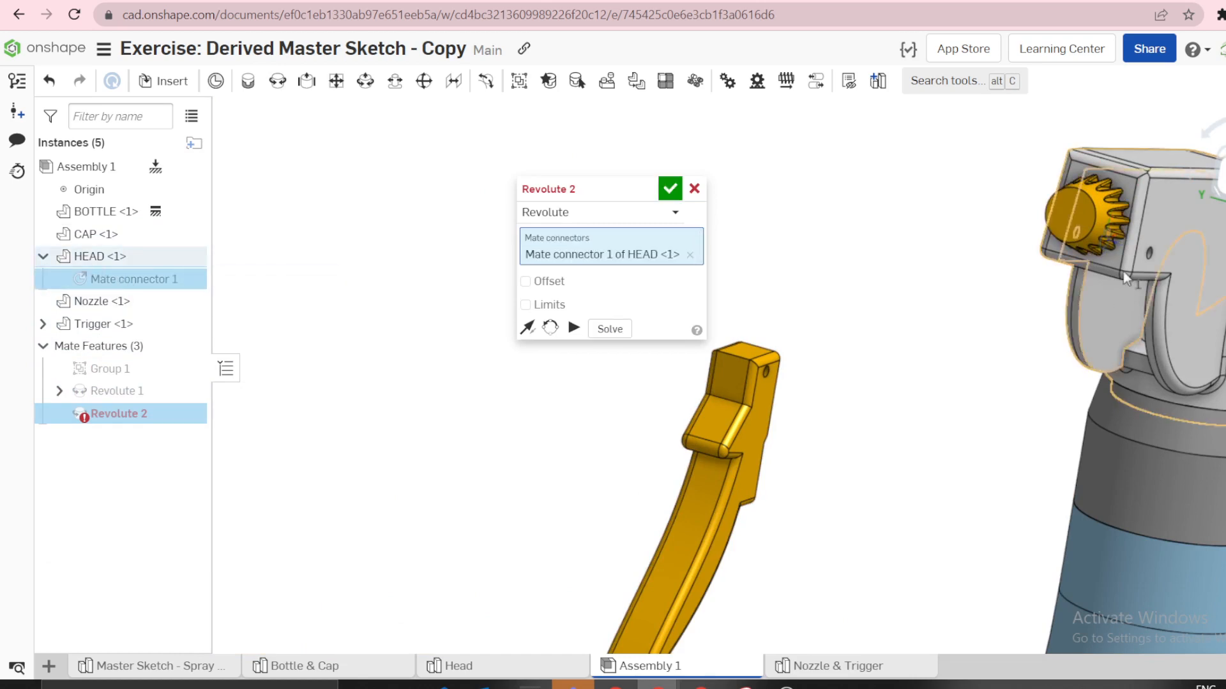
click(43, 323)
click(119, 347)
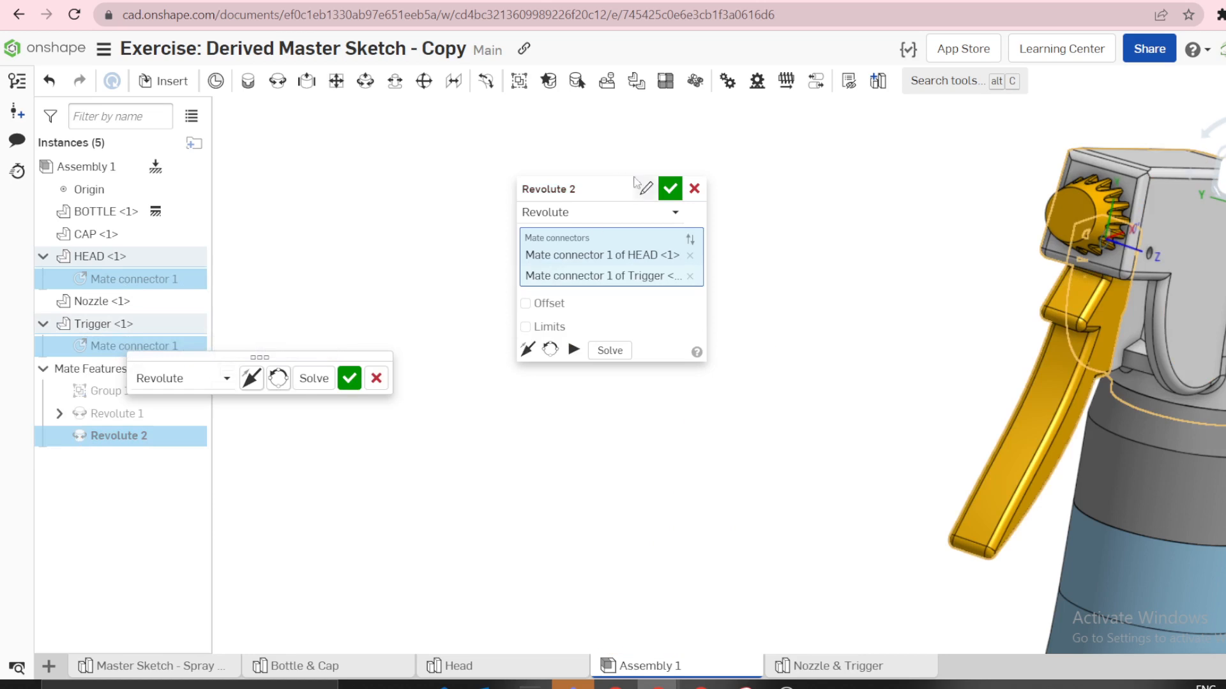
click(670, 188)
Inspect the fully mated spray bottle from several angles, including isometric and side views
scroll(791, 279, down, 2)
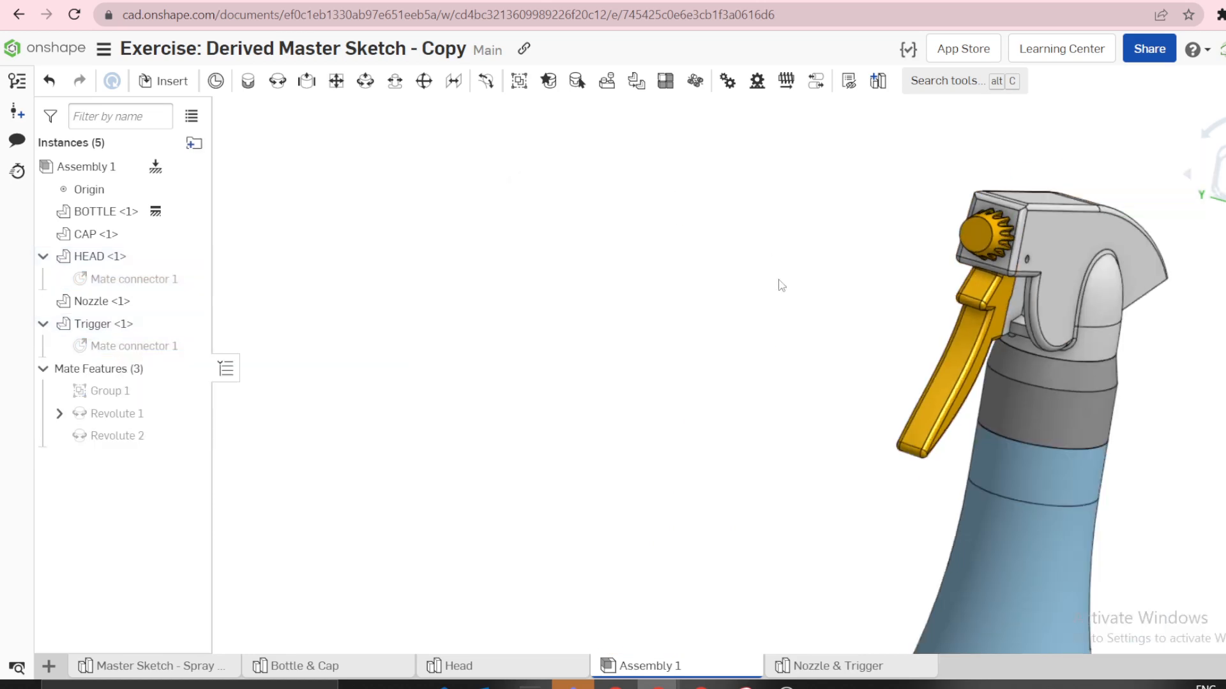
scroll(779, 288, down, 3)
right_drag(776, 293, 970, 375)
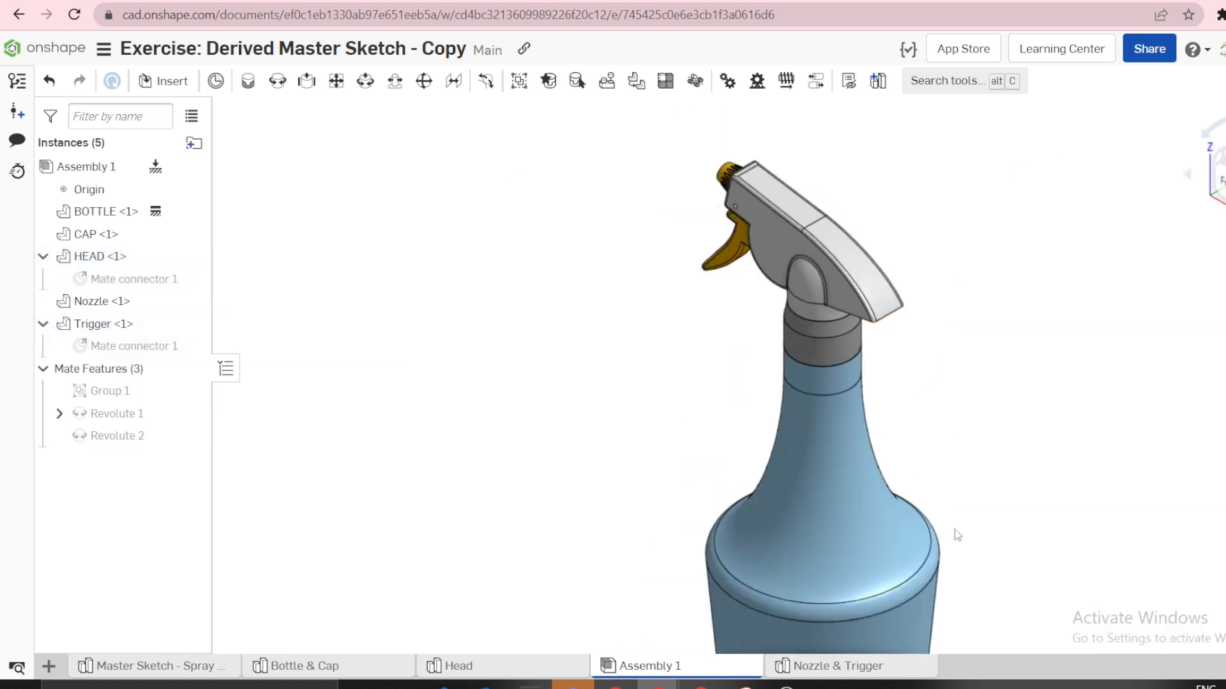
scroll(956, 533, down, 2)
right_drag(781, 445, 825, 465)
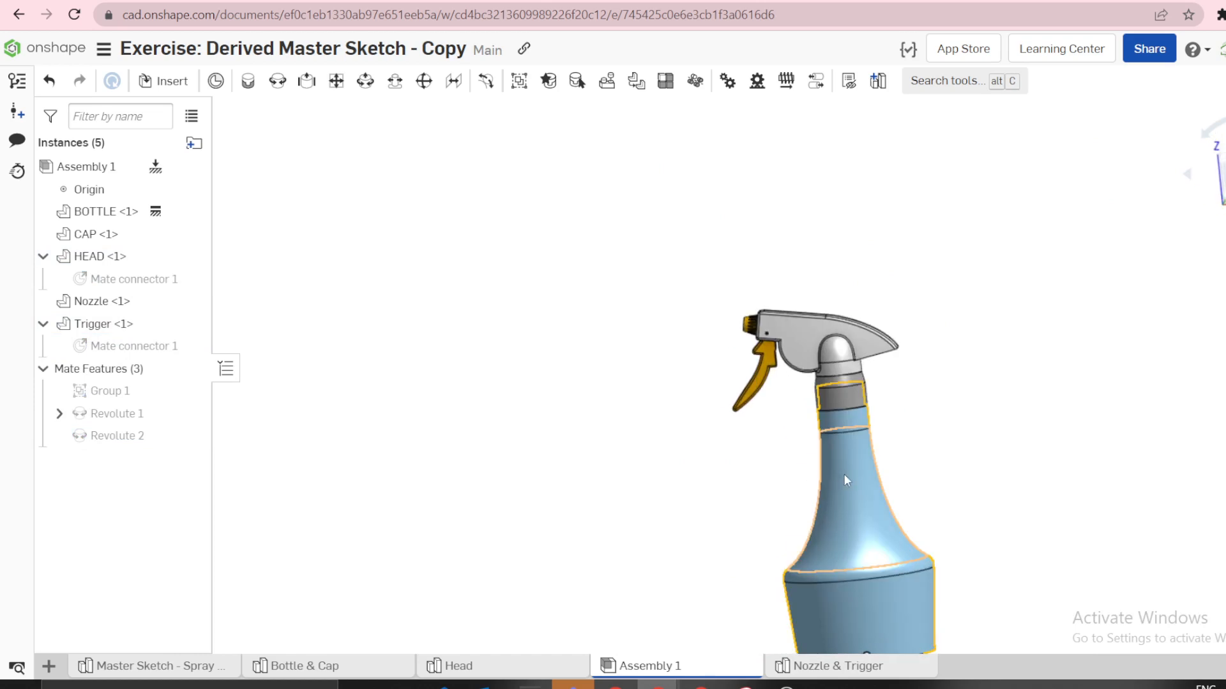
key(shift+7)
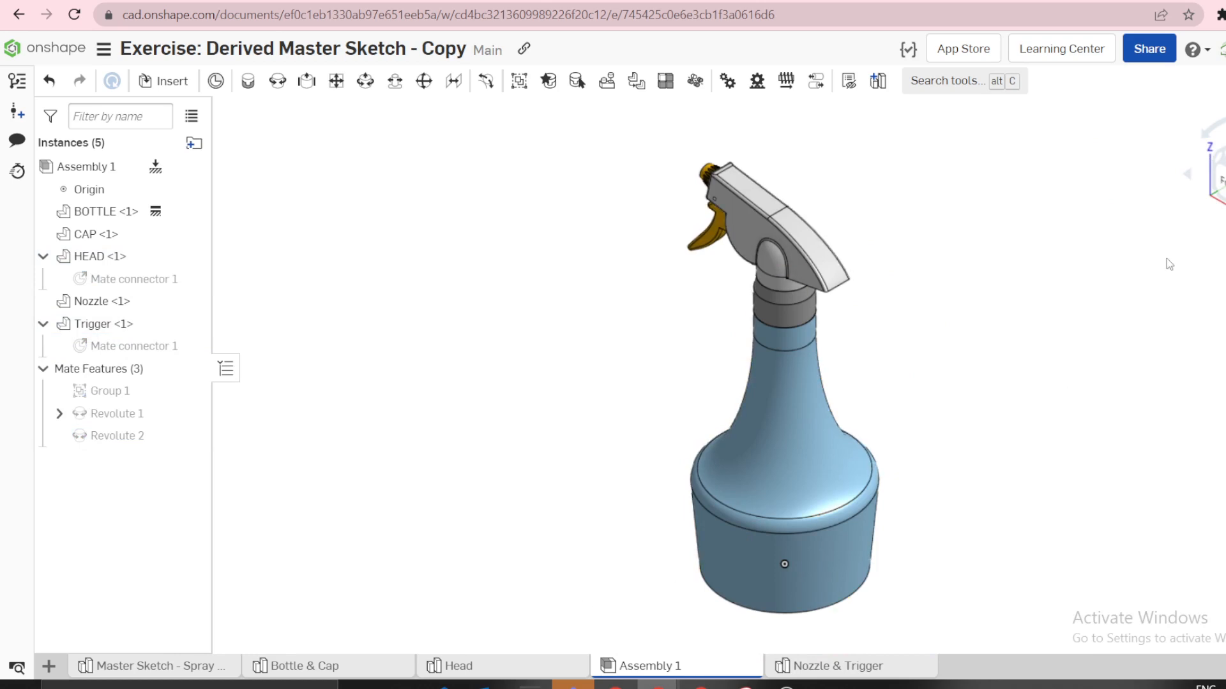
click(1221, 190)
scroll(978, 482, down, 2)
scroll(973, 520, up, 2)
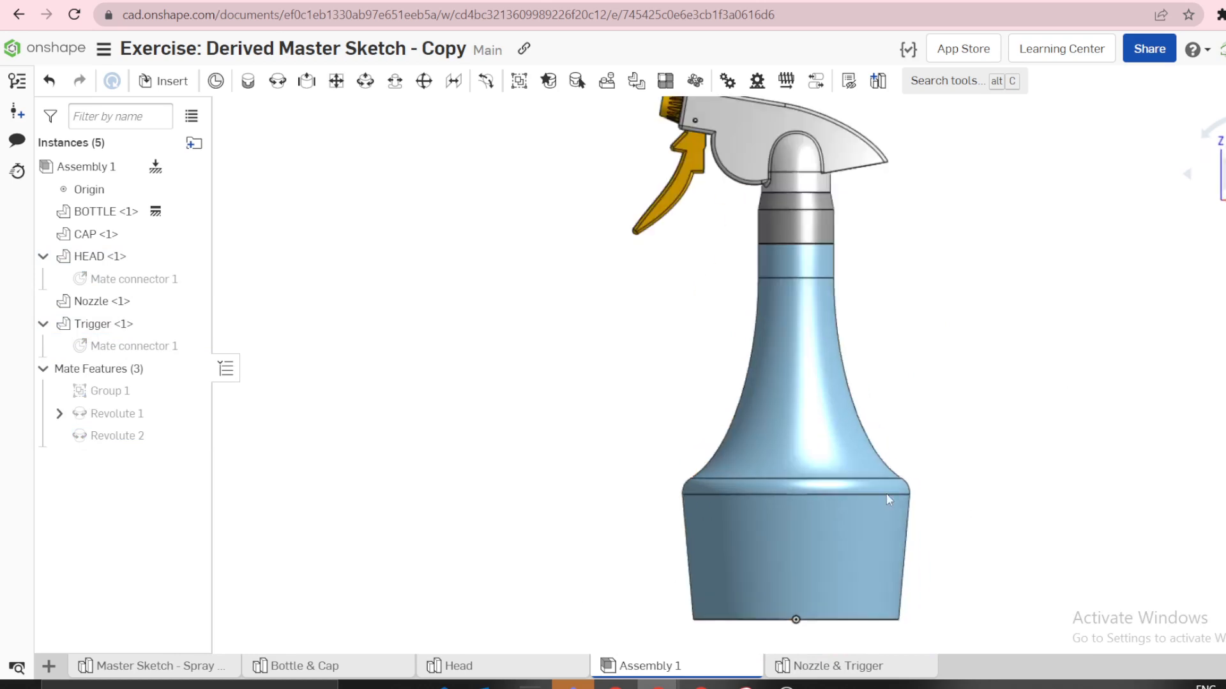
Measure the bottle's base edge in the assembly, and hide the derived sketch in the Bottle & Cap studio
click(718, 620)
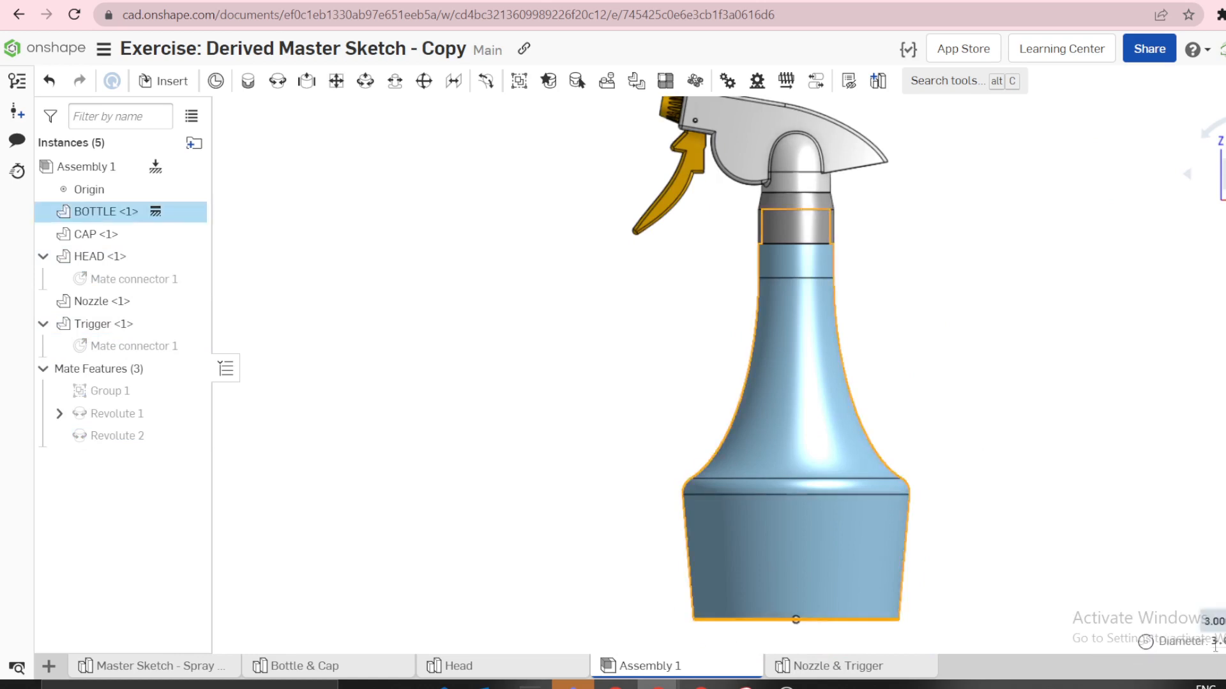
click(951, 396)
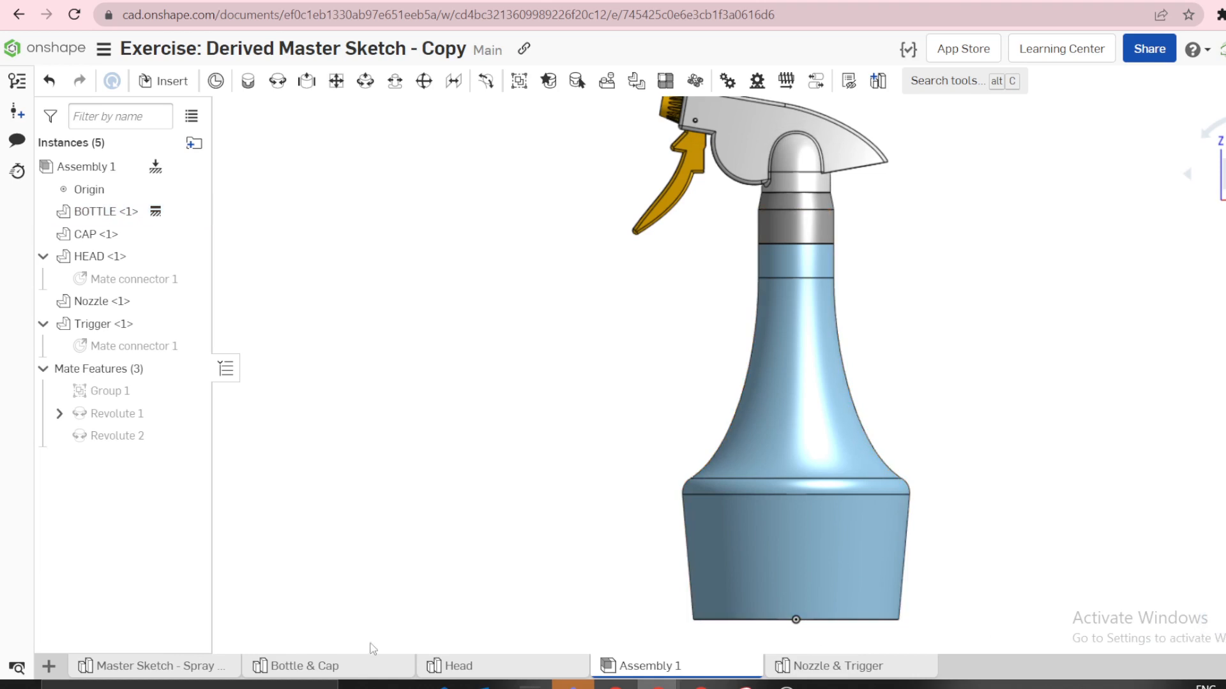
click(329, 666)
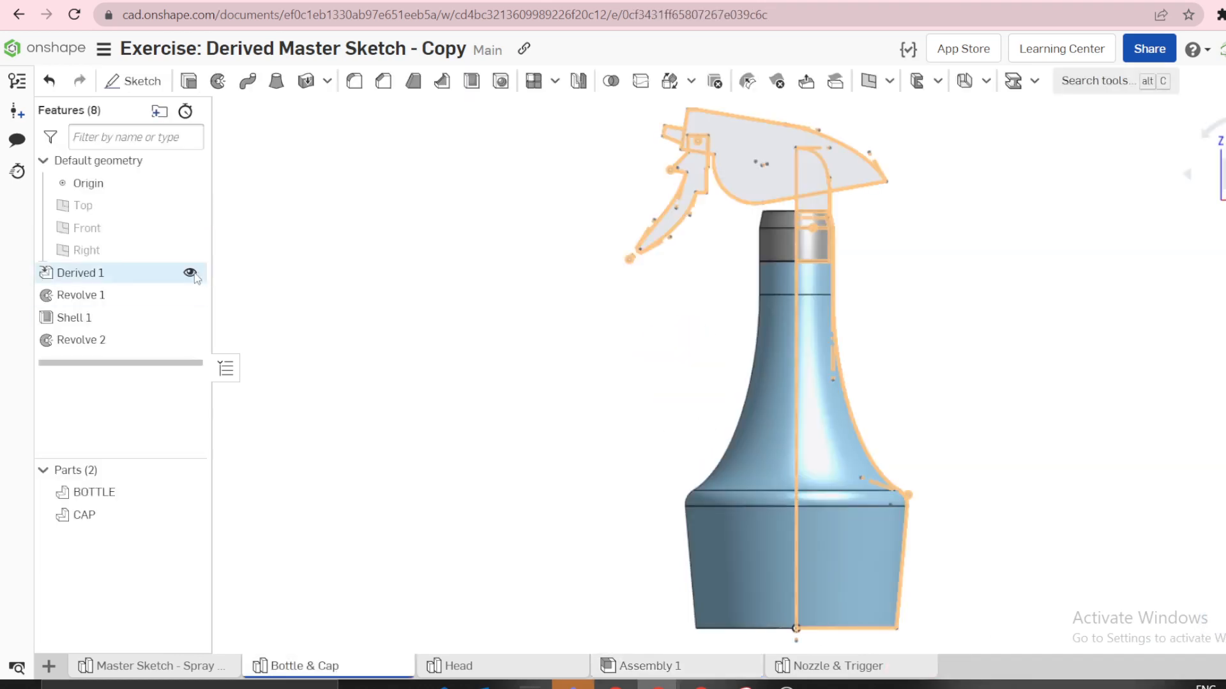
click(190, 273)
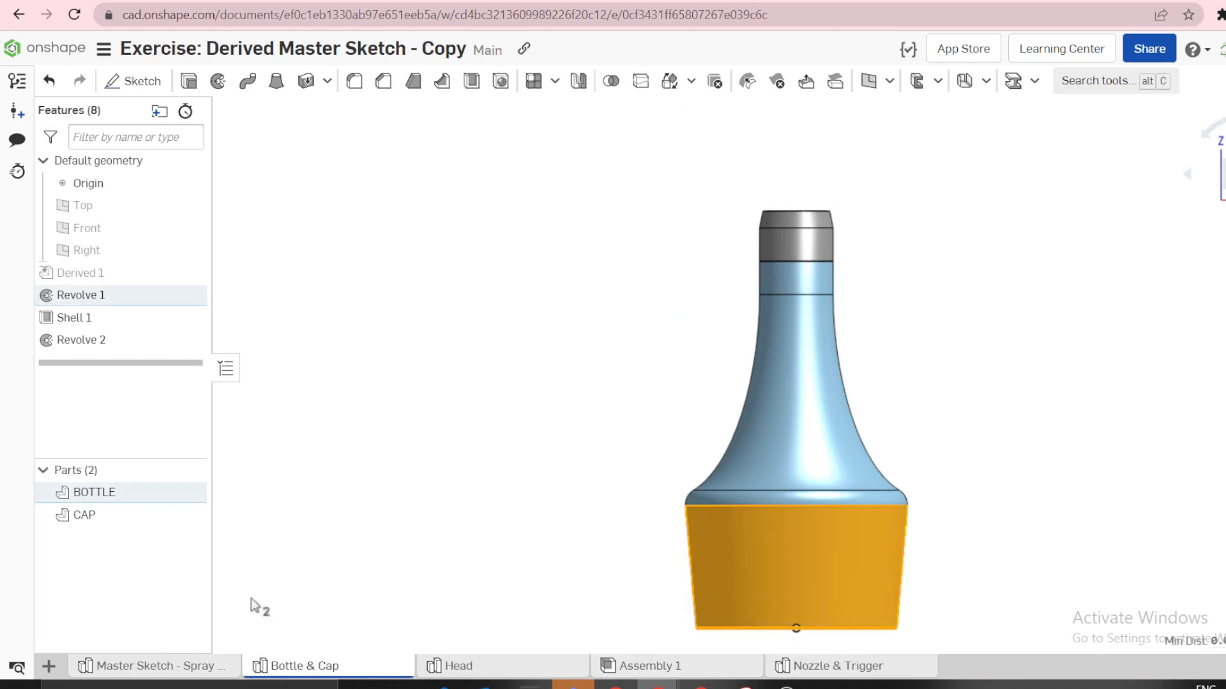
Edit the Master Sketch and set the bottle's base diameter to 4 in
click(193, 666)
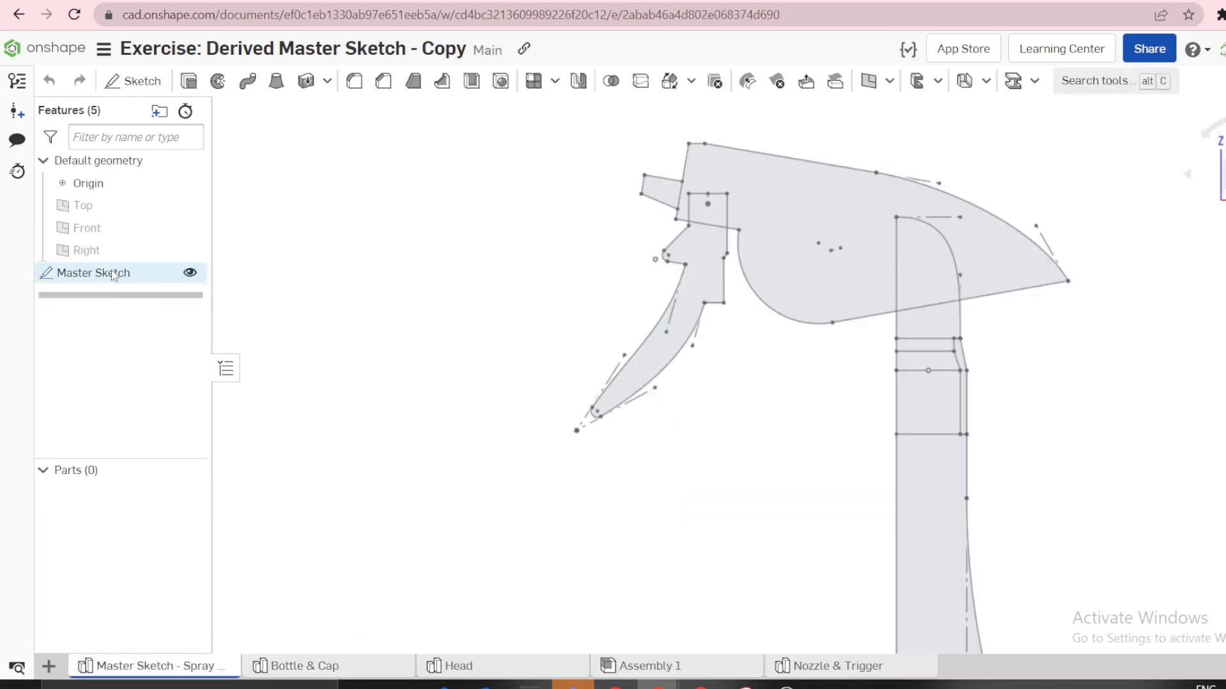
right_click(120, 273)
click(146, 307)
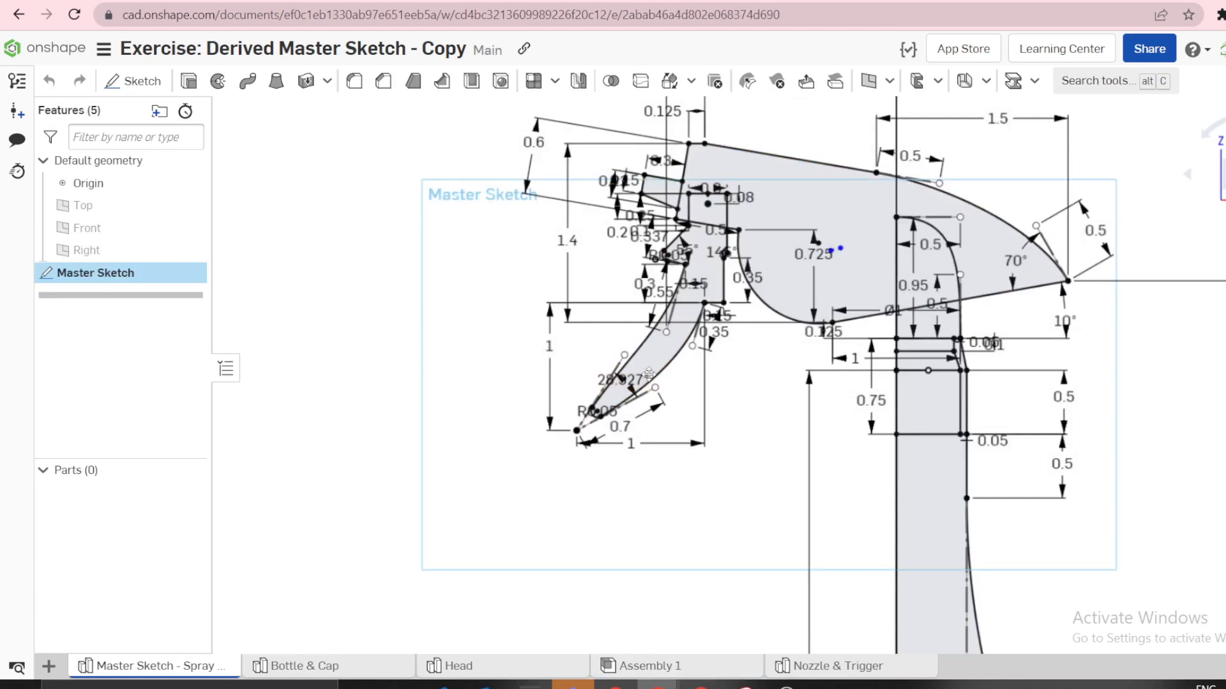
scroll(719, 365, down, 5)
scroll(823, 565, up, 4)
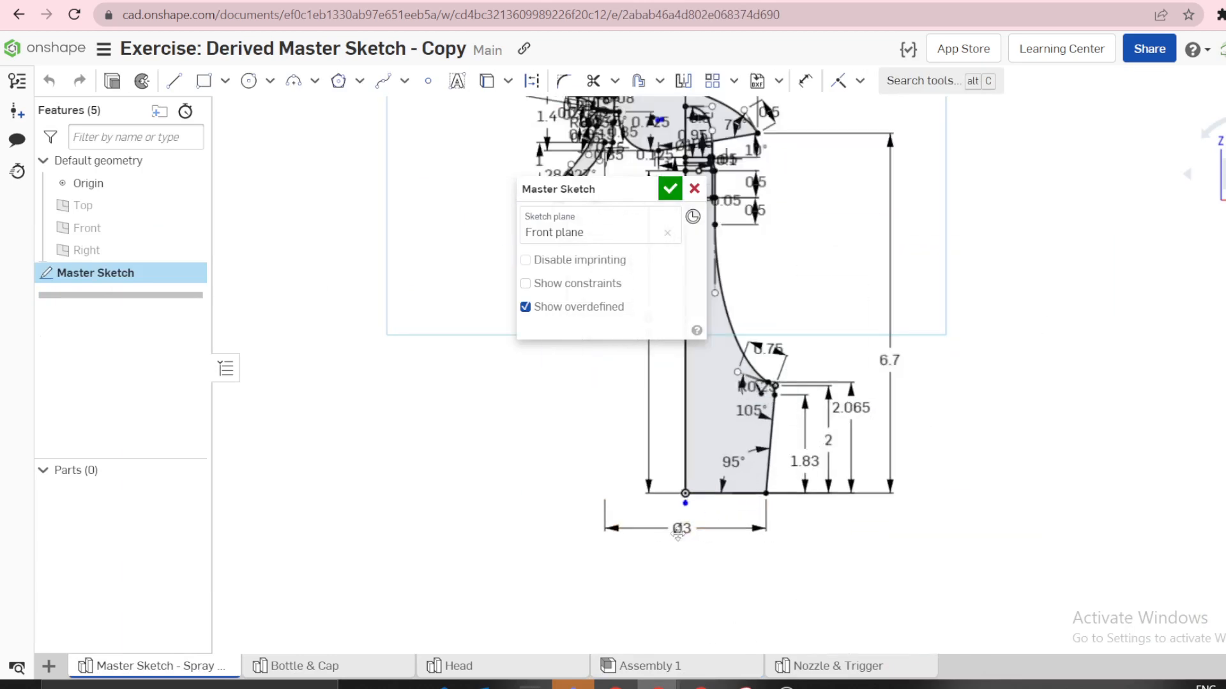
double_click(673, 530)
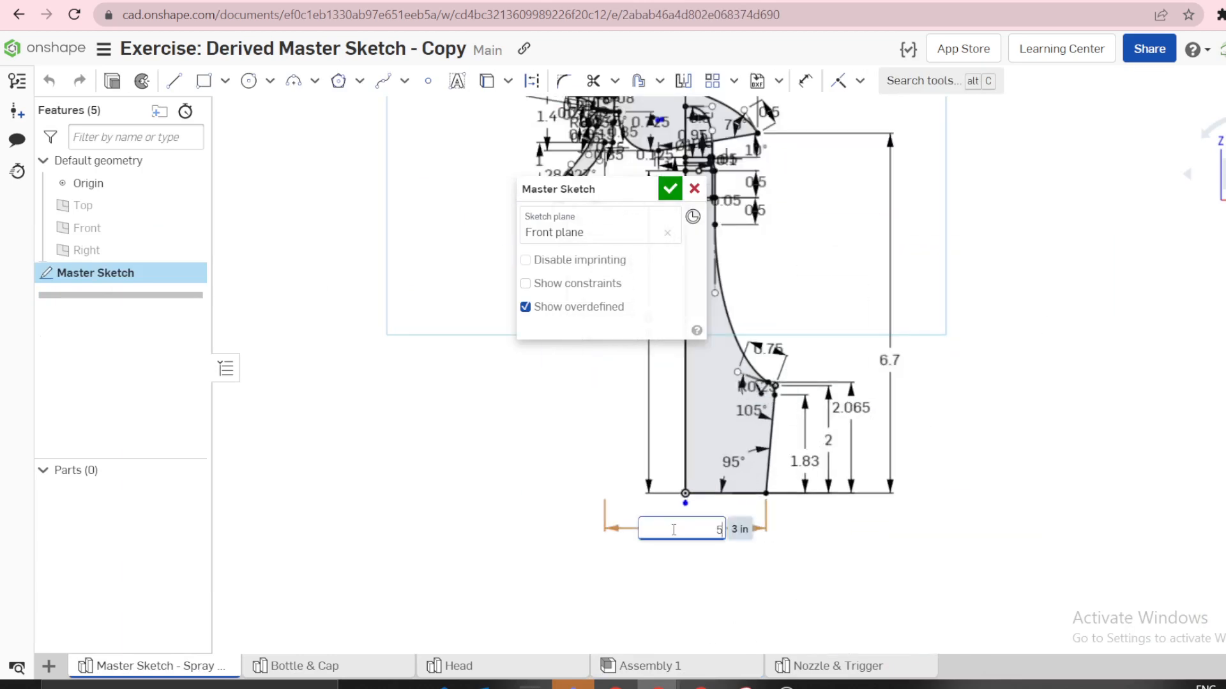
text(4)
key(Return)
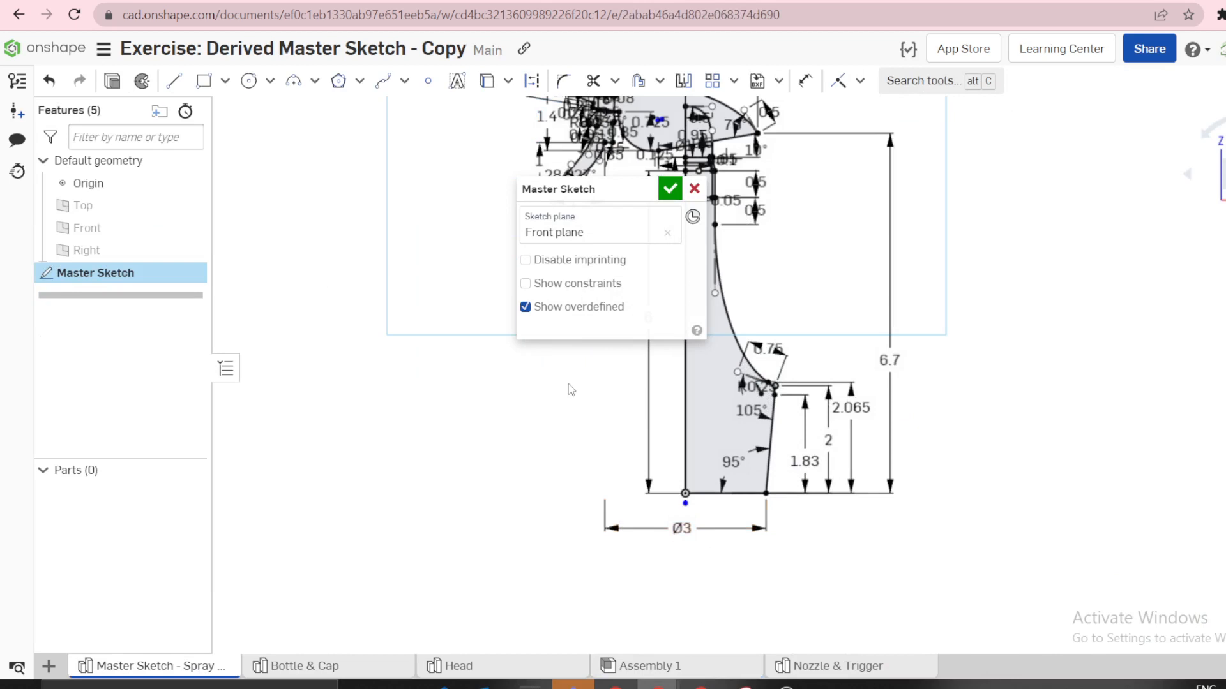
click(669, 189)
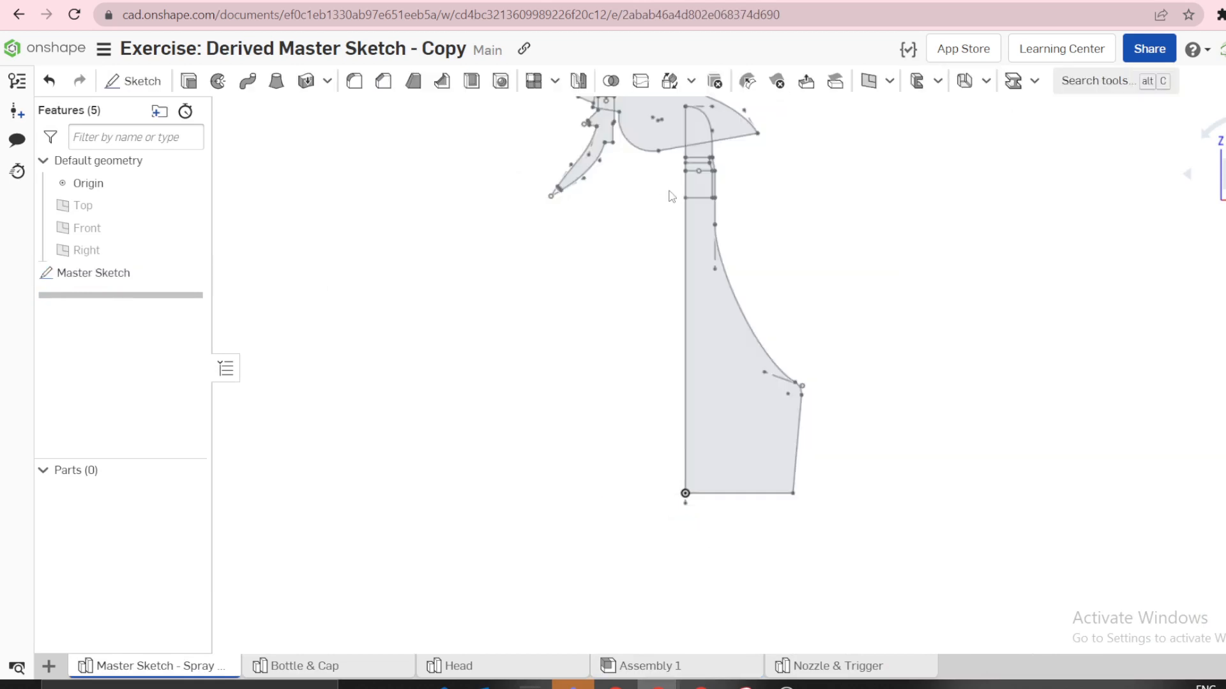
Check the bottle's shape in the Bottle & Cap studio and measure its base edge in Assembly 1
click(334, 668)
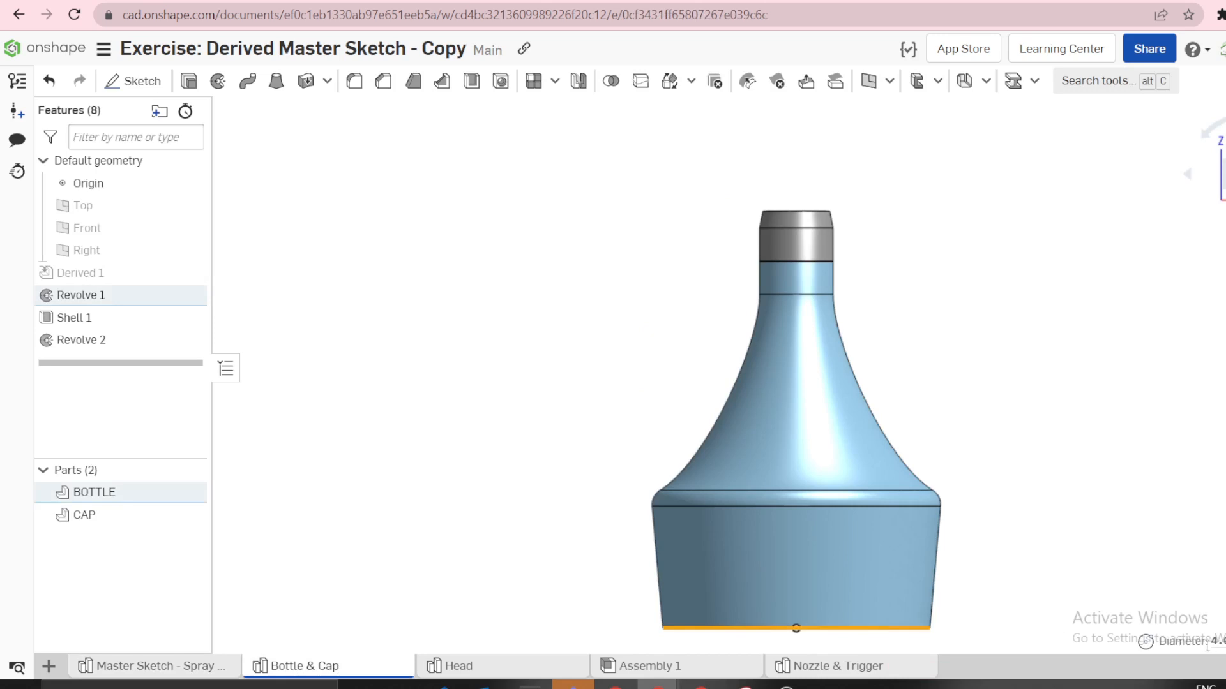
click(675, 675)
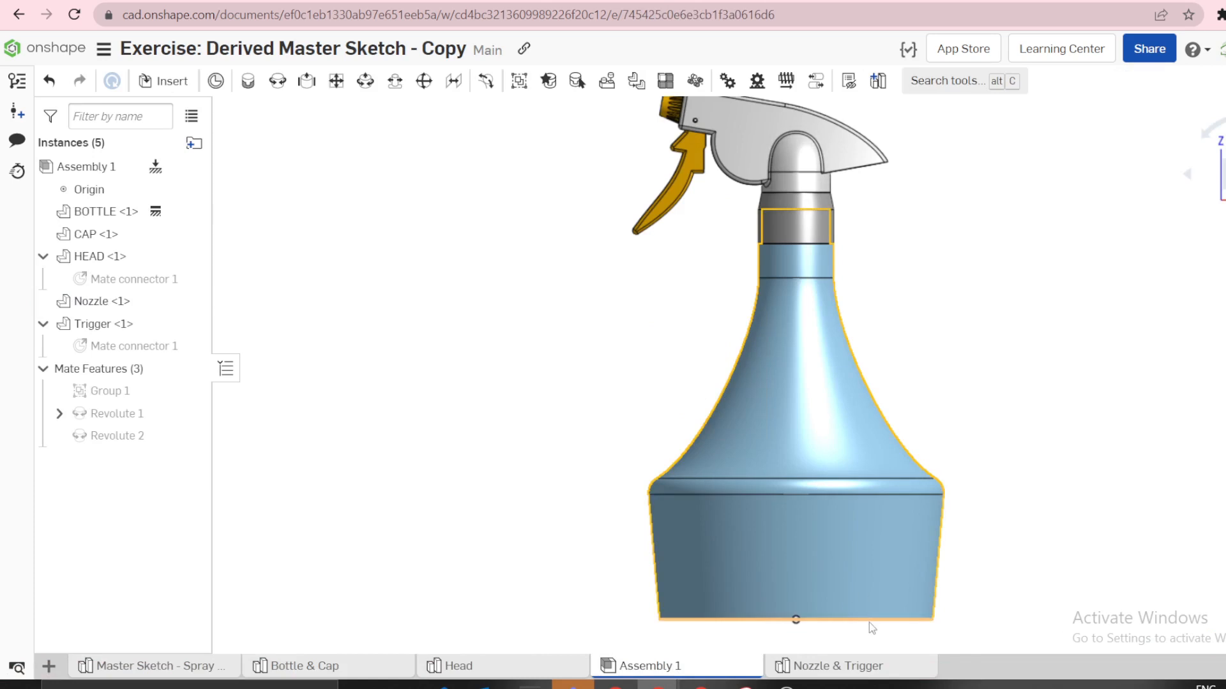
click(868, 622)
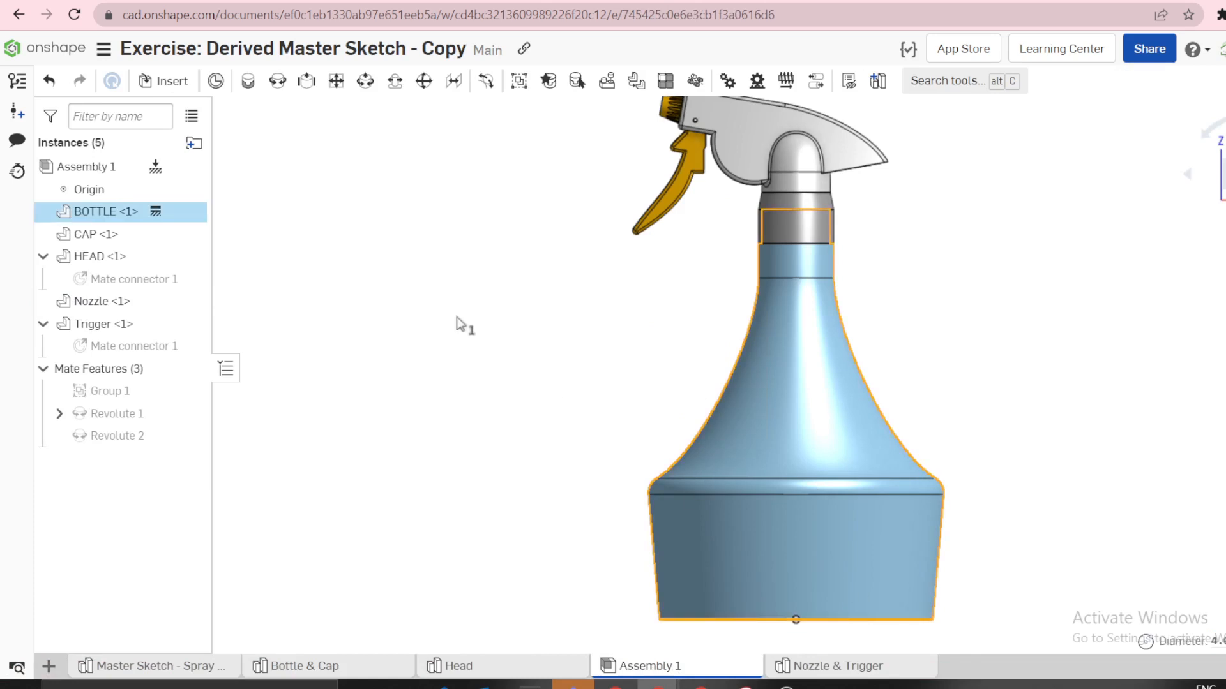
click(298, 453)
Edit the Master Sketch and set the horizontal dimension spanning the head's upper rear curve to 2 in
click(184, 666)
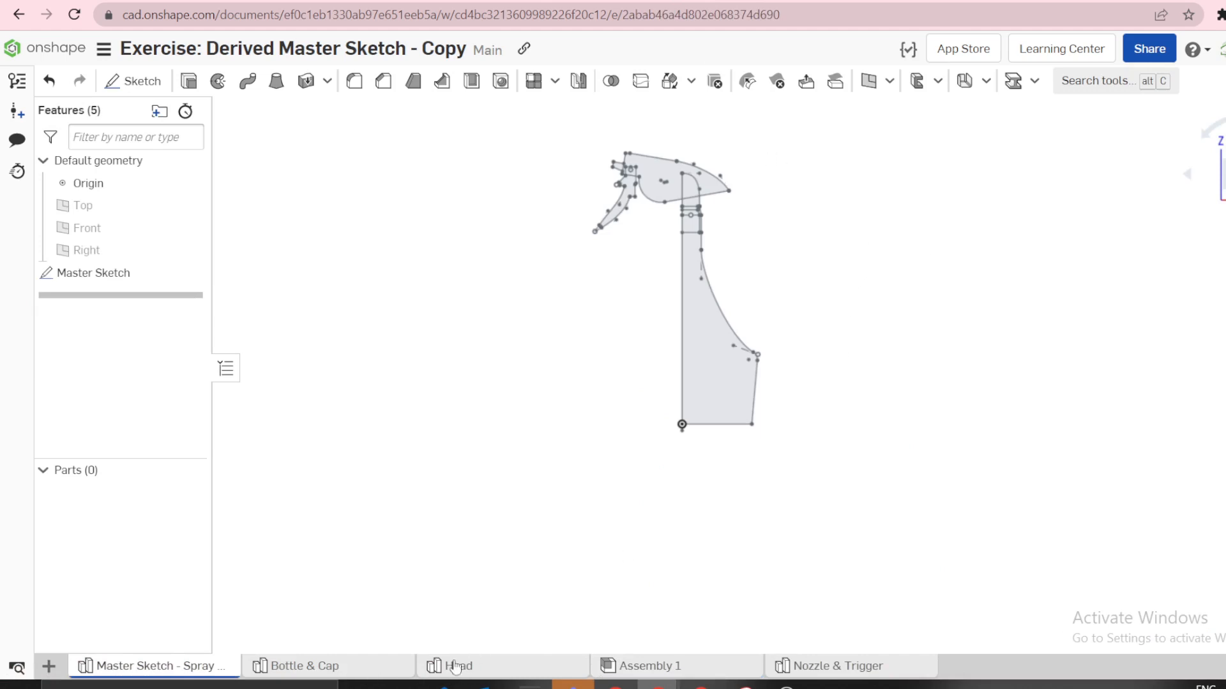
right_click(99, 279)
click(119, 316)
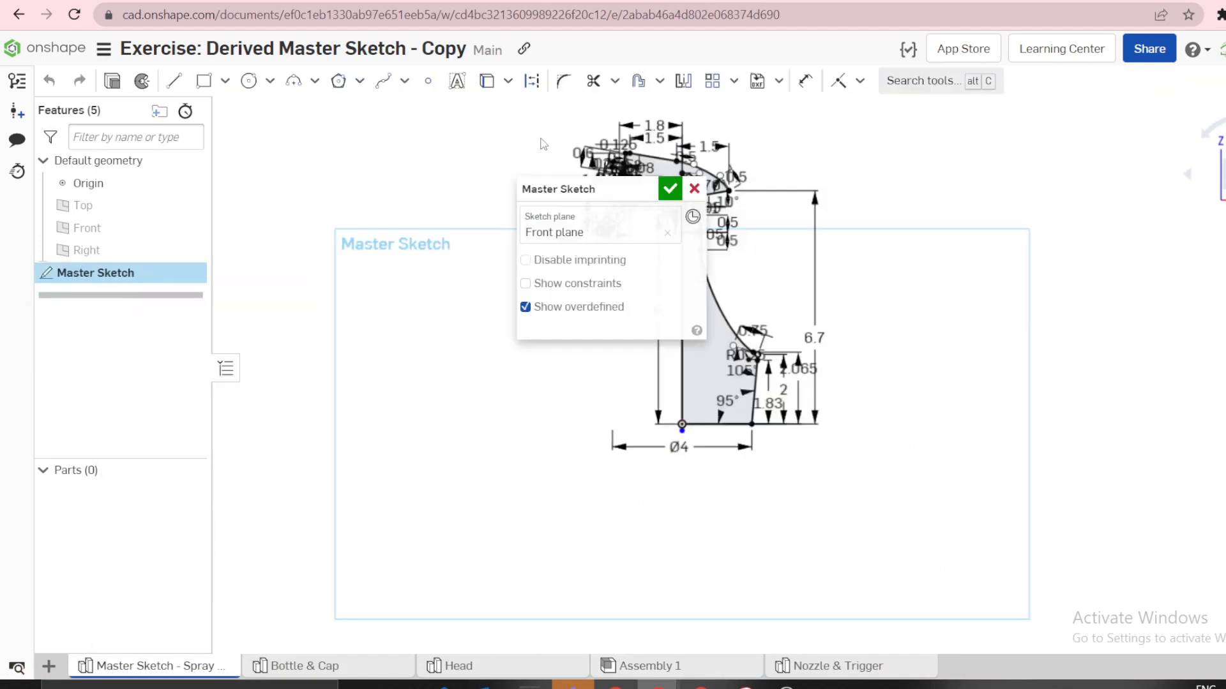
drag(545, 183, 277, 139)
scroll(692, 125, up, 7)
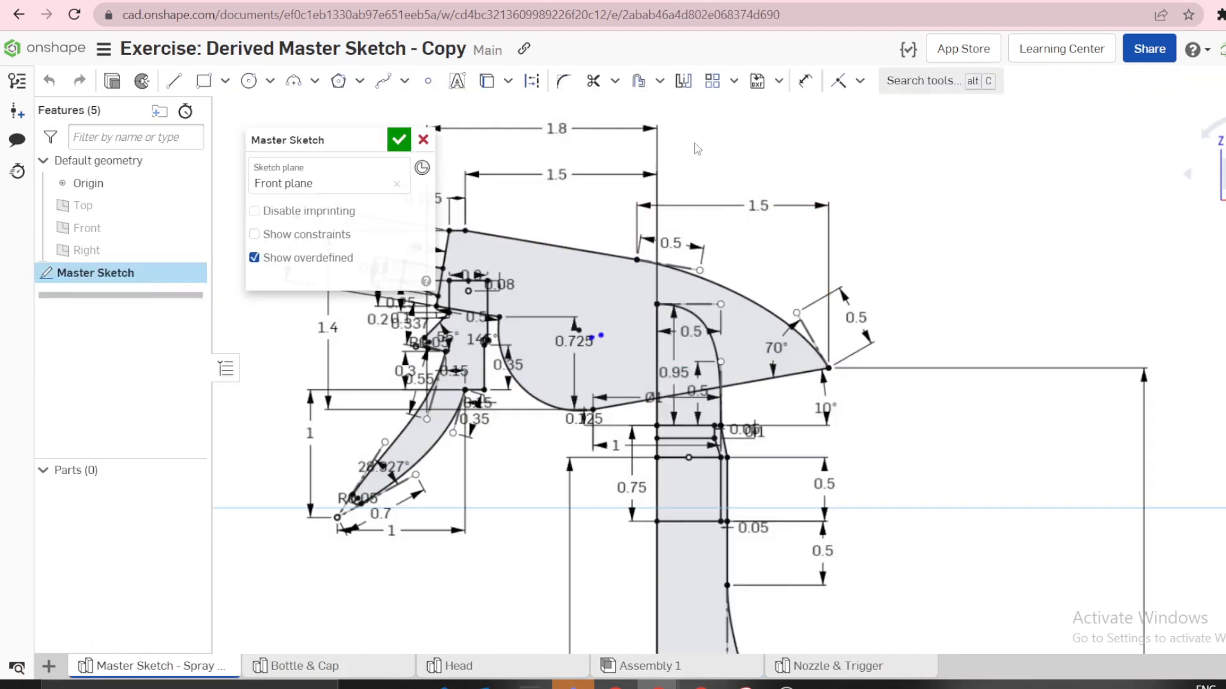
double_click(760, 200)
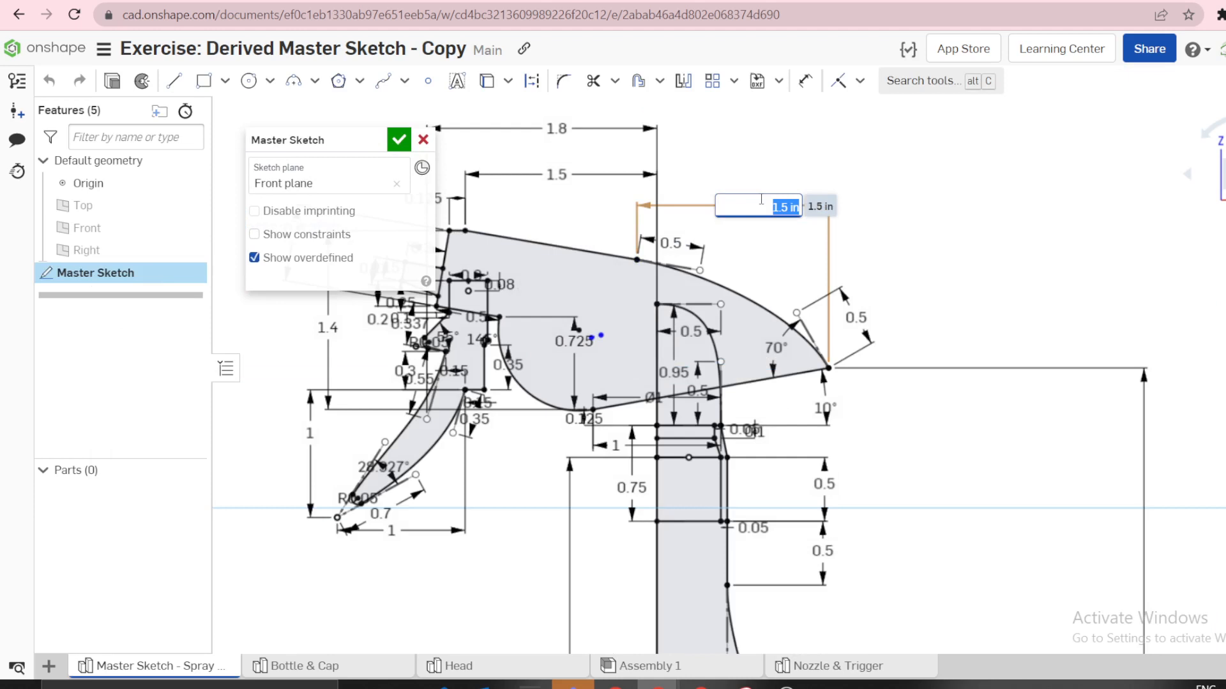
key(Escape)
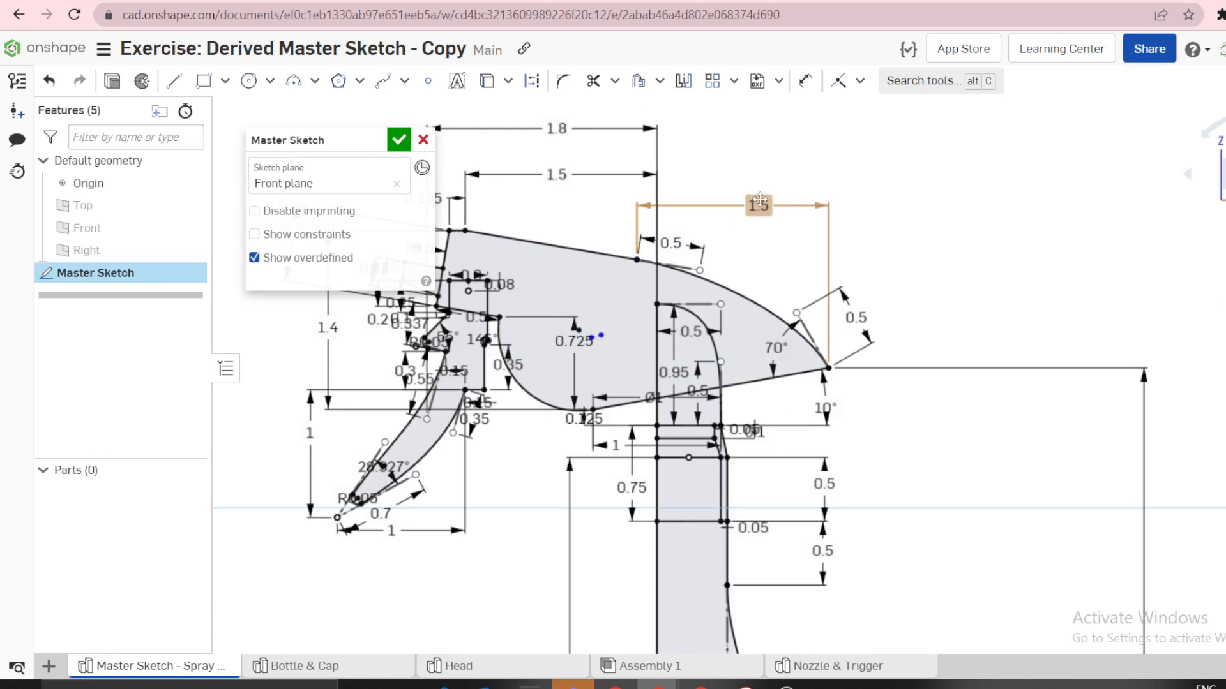
click(399, 140)
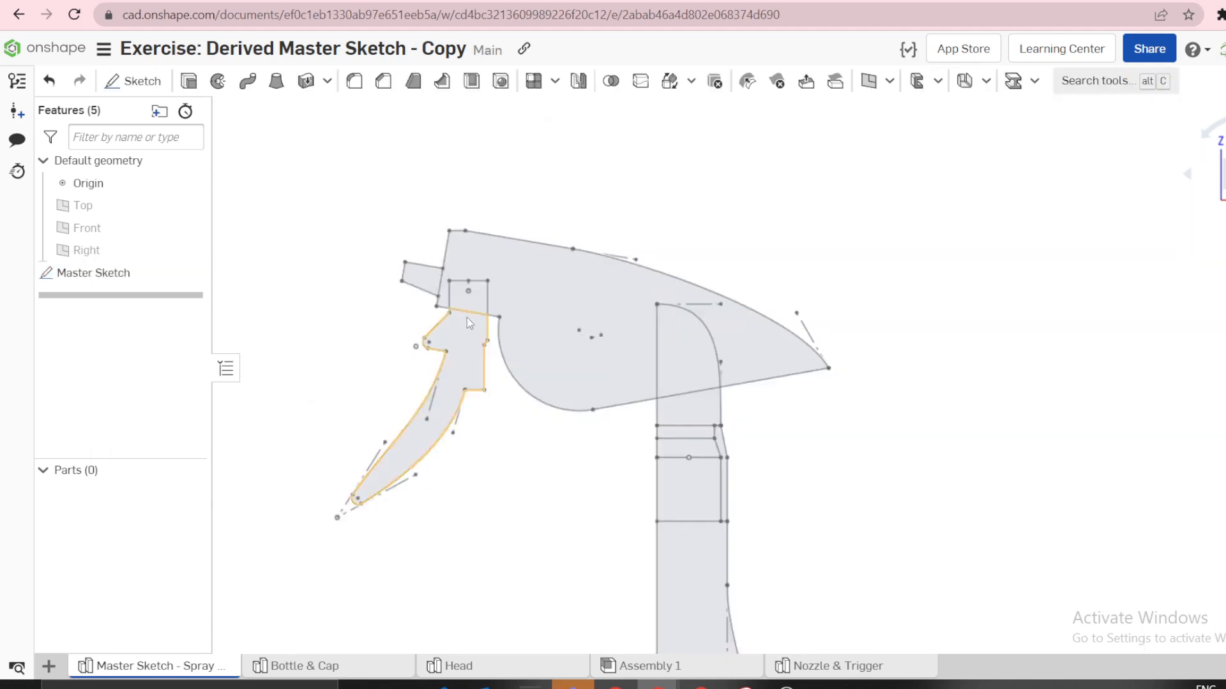
scroll(466, 317, down, 6)
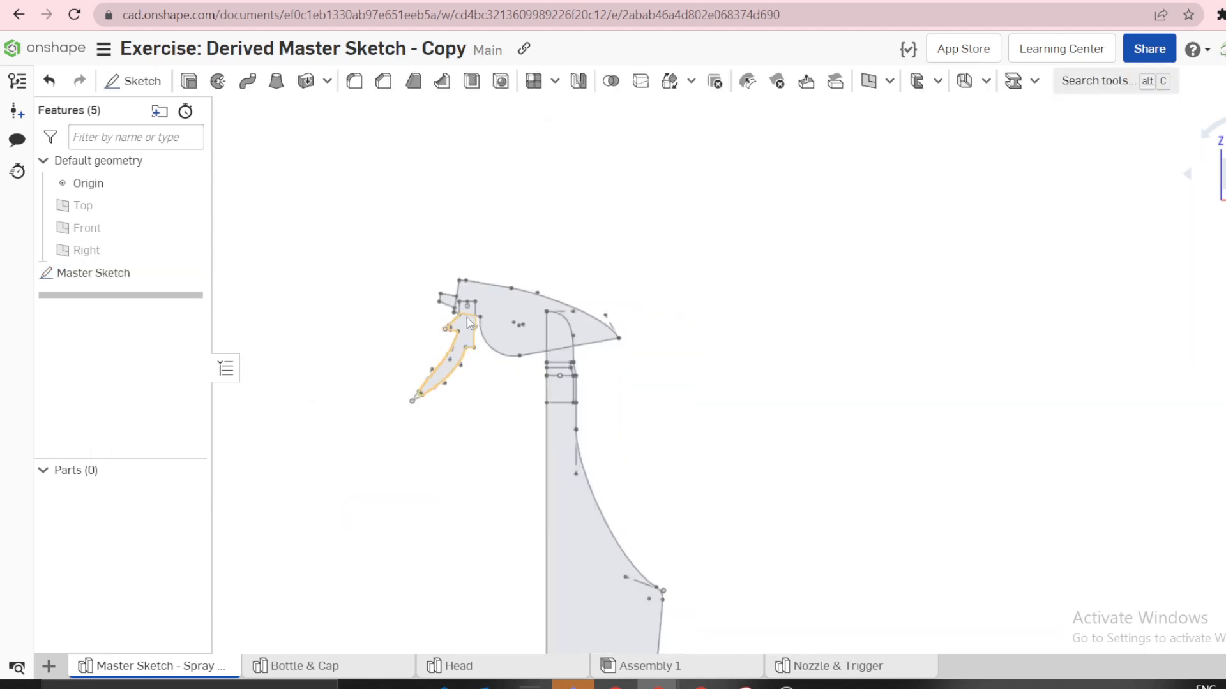
Show the derived sketch in the Head studio with the head viewed from the front
click(328, 671)
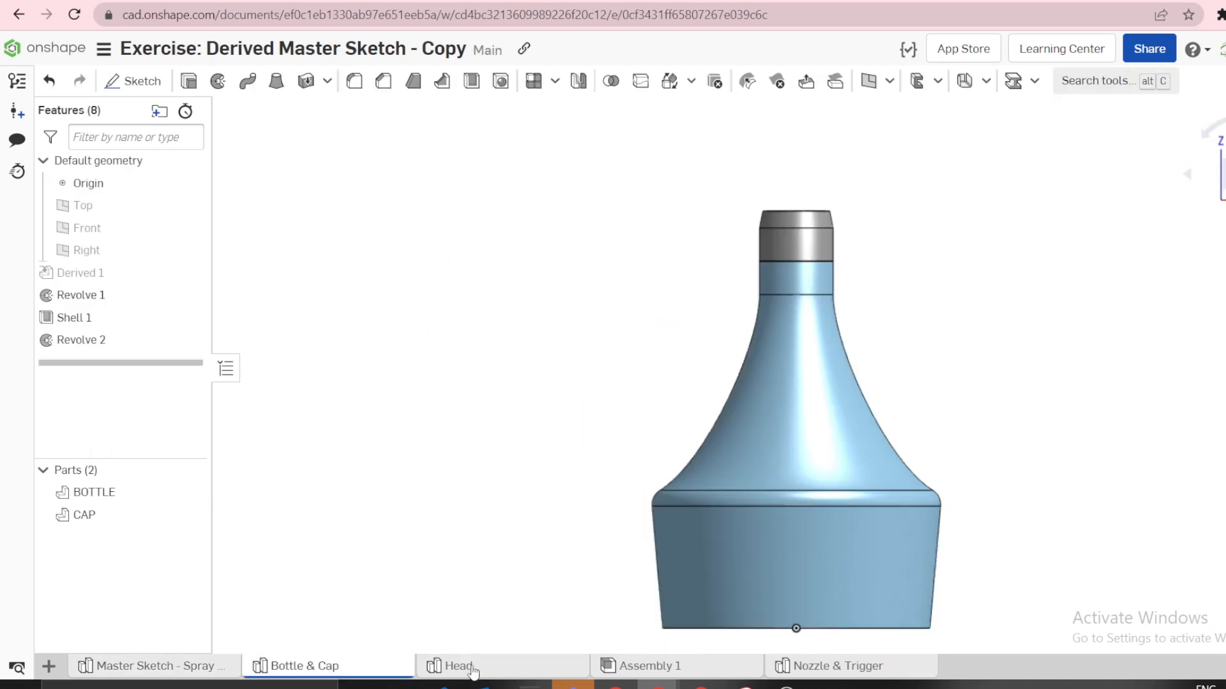
click(473, 670)
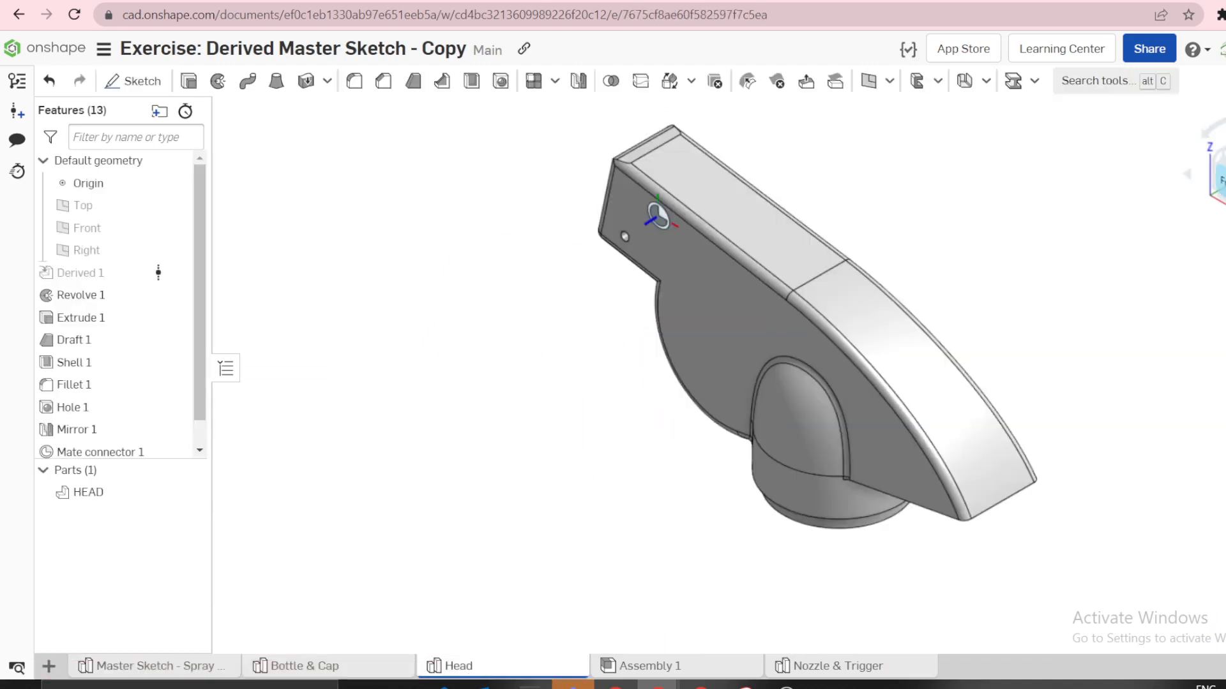
click(1222, 182)
scroll(765, 122, up, 7)
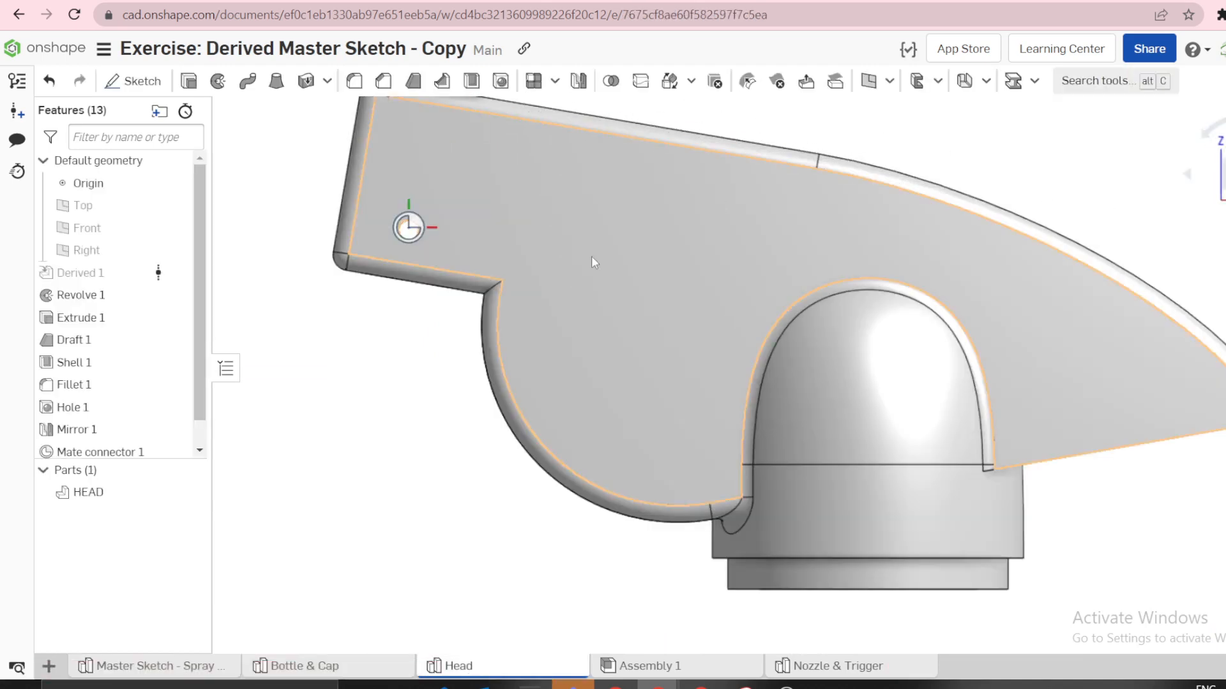
click(160, 273)
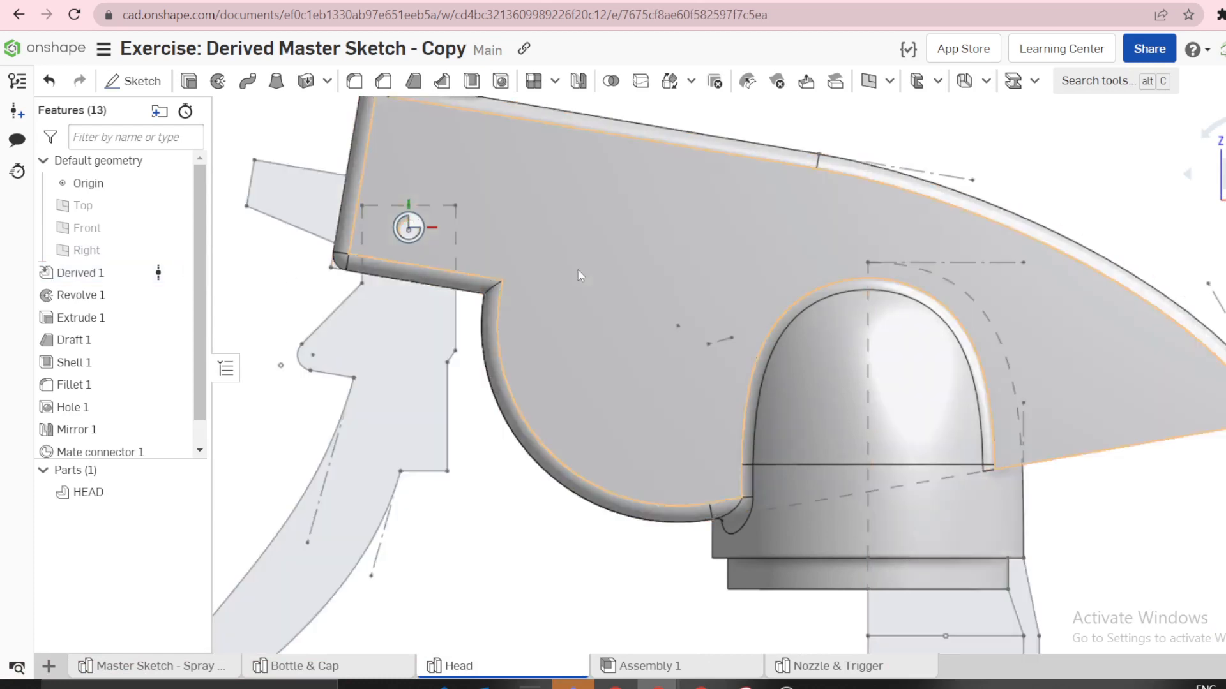
scroll(580, 275, down, 3)
scroll(723, 238, up, 3)
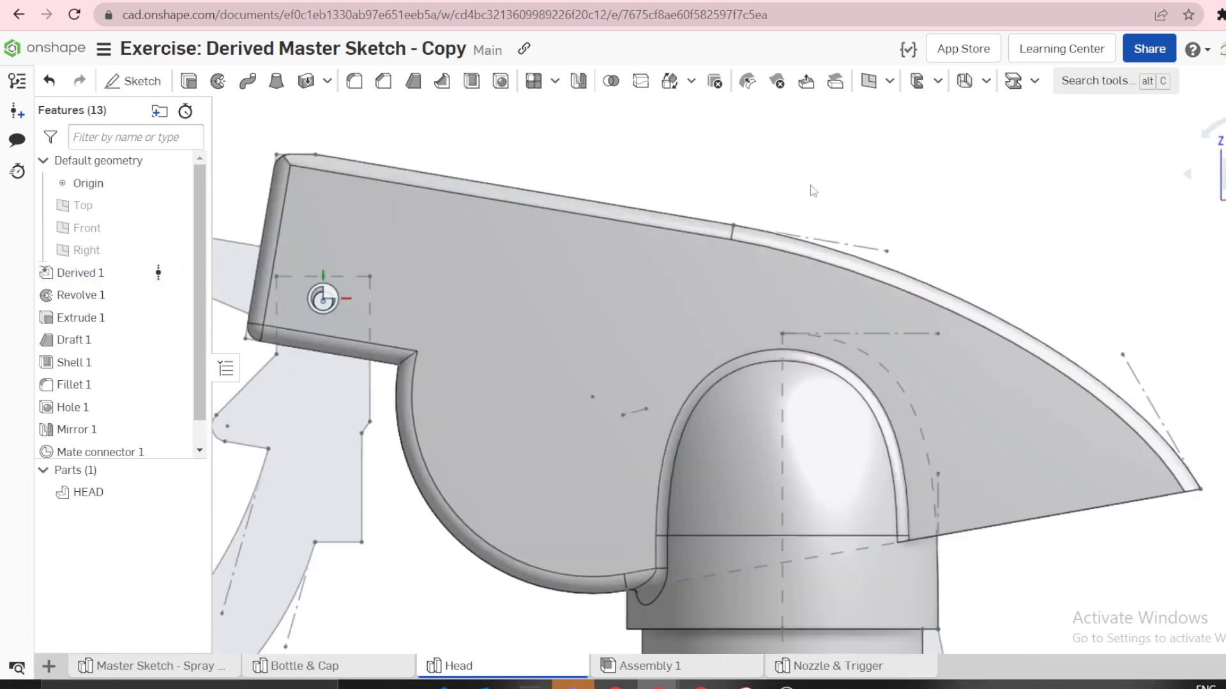
Measure the horizontal distance between the endpoints of the head's upper rear curve in the Head studio
click(734, 225)
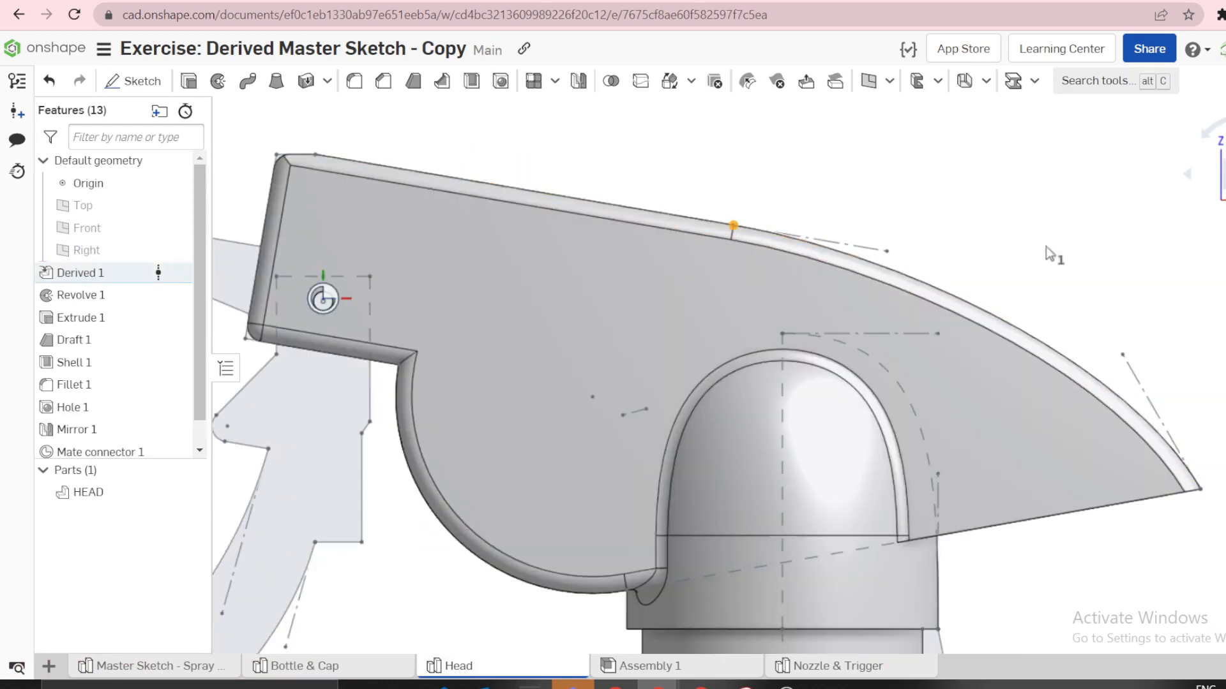
click(1200, 490)
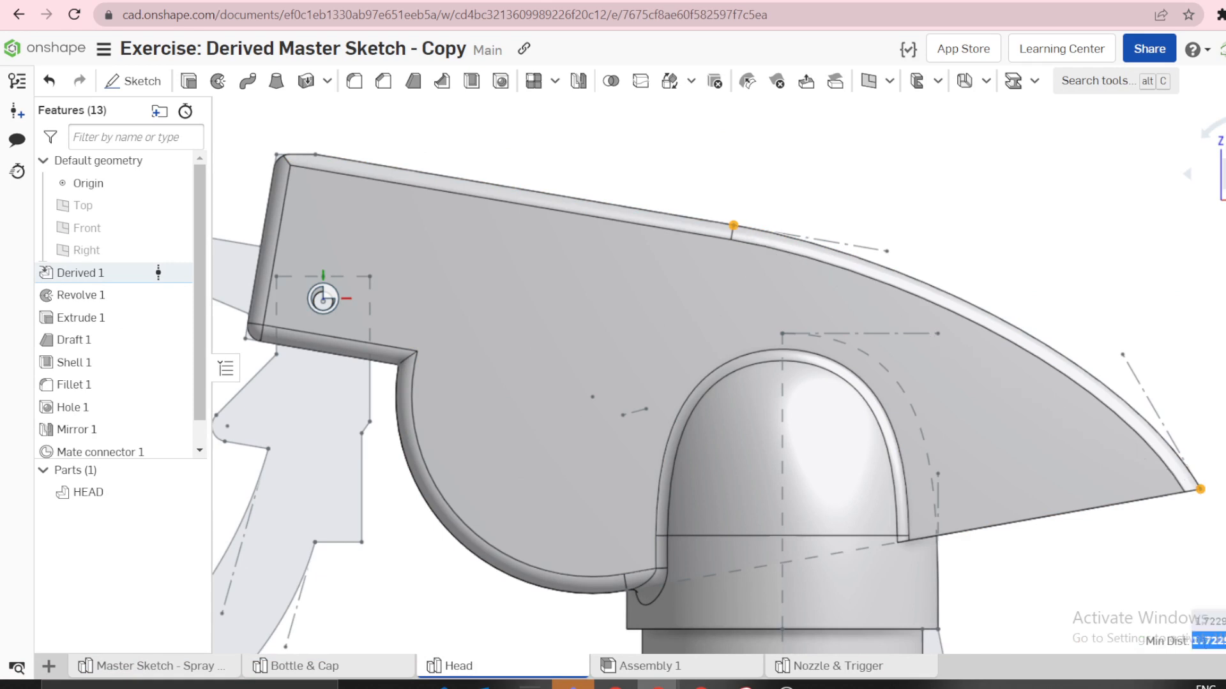
click(1224, 641)
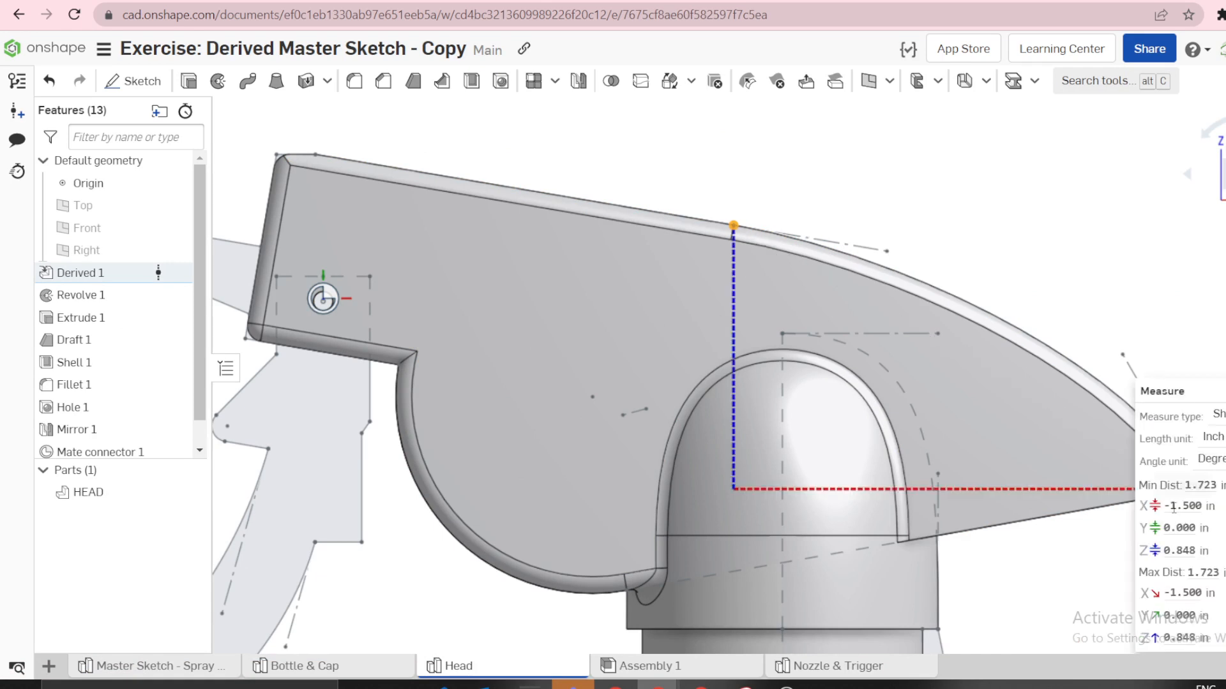
triple_click(1152, 509)
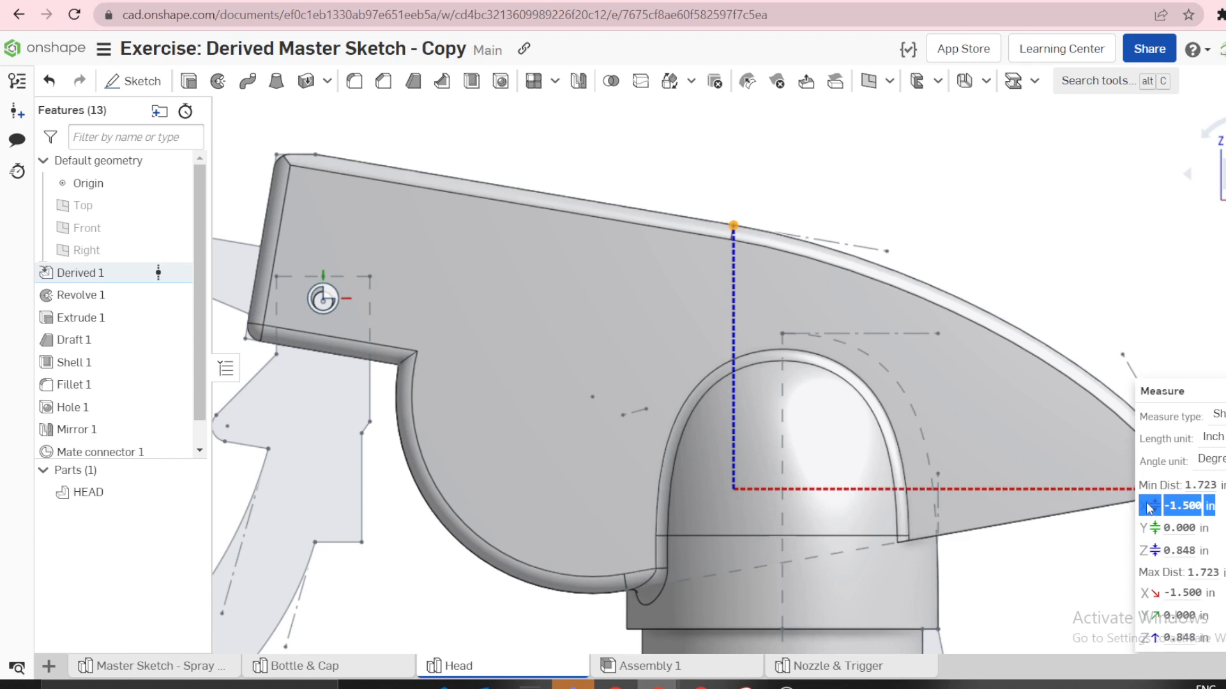
Measure the horizontal distance between the same two curve endpoints in the Master Sketch studio for comparison
click(146, 667)
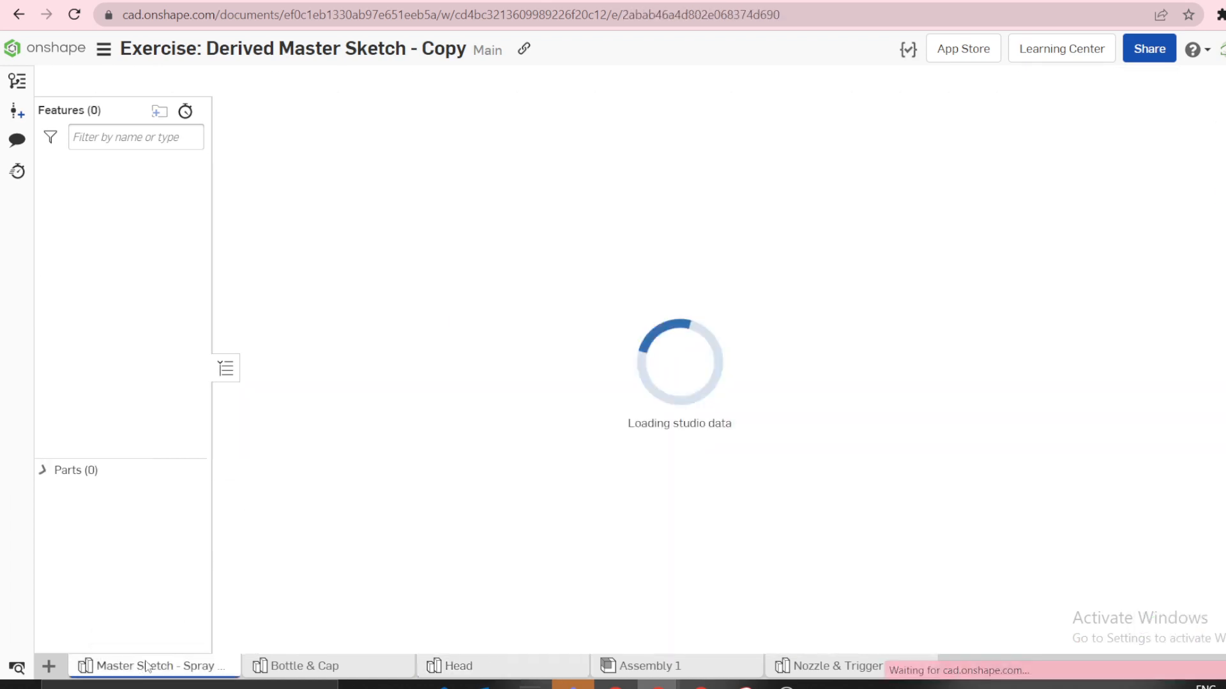
scroll(554, 298, up, 5)
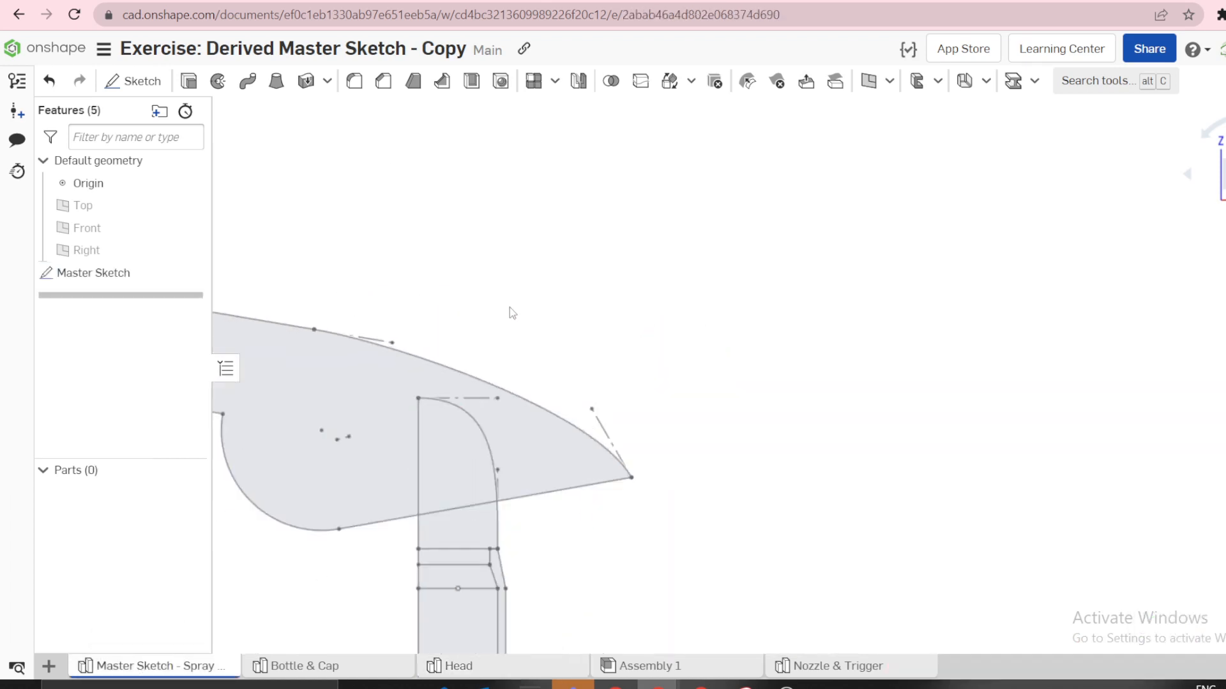
click(314, 330)
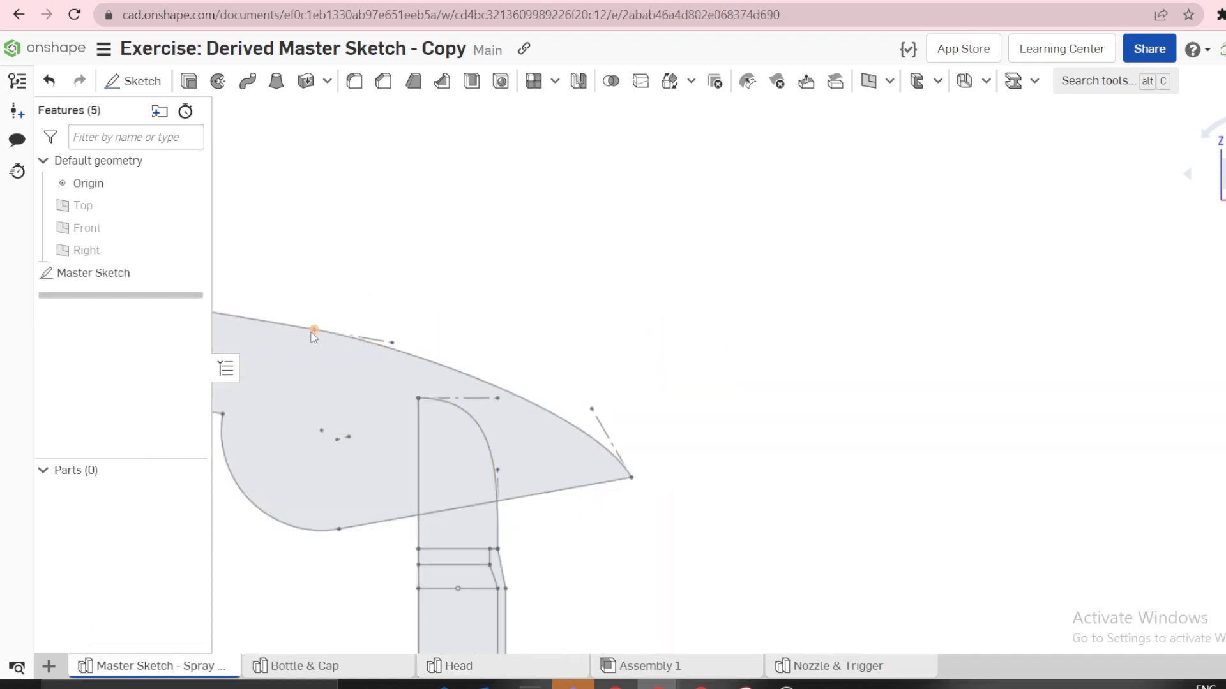
click(634, 480)
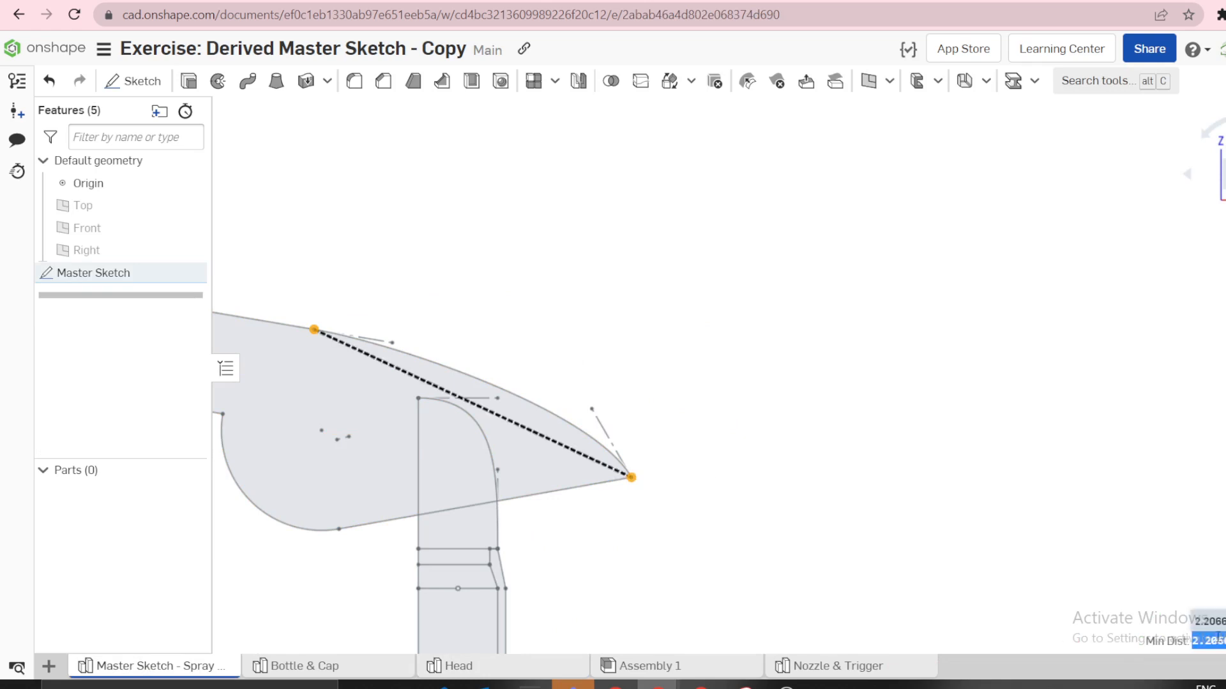
click(1200, 641)
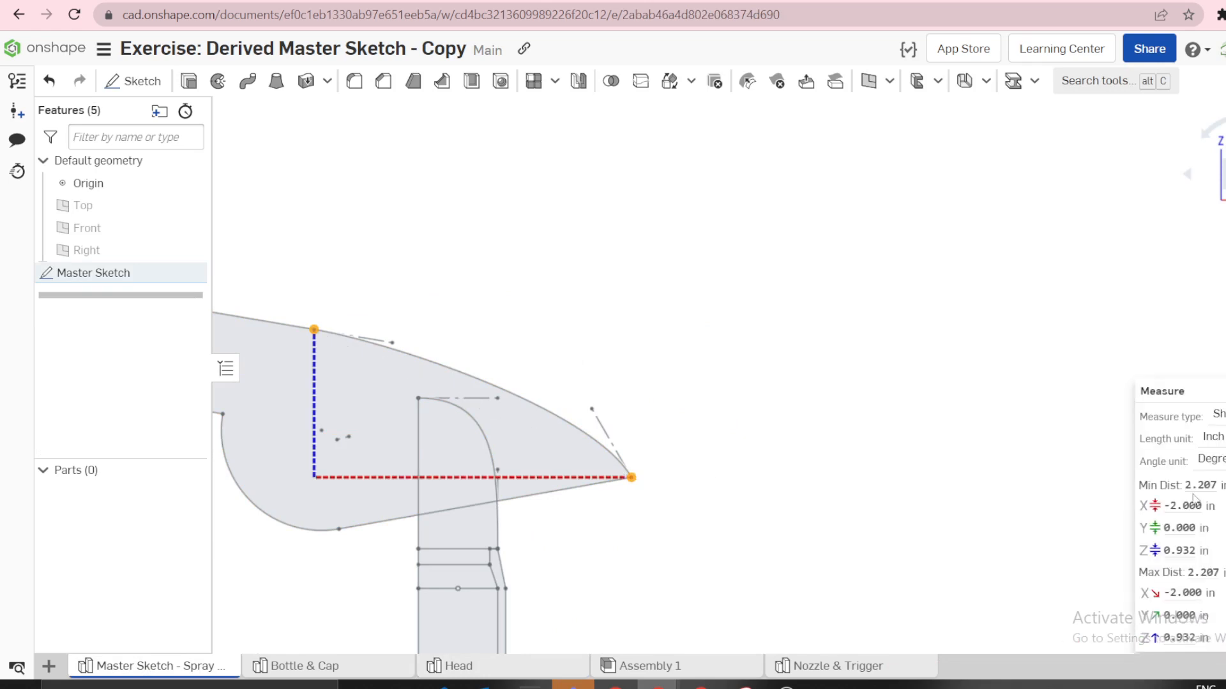
double_click(1211, 505)
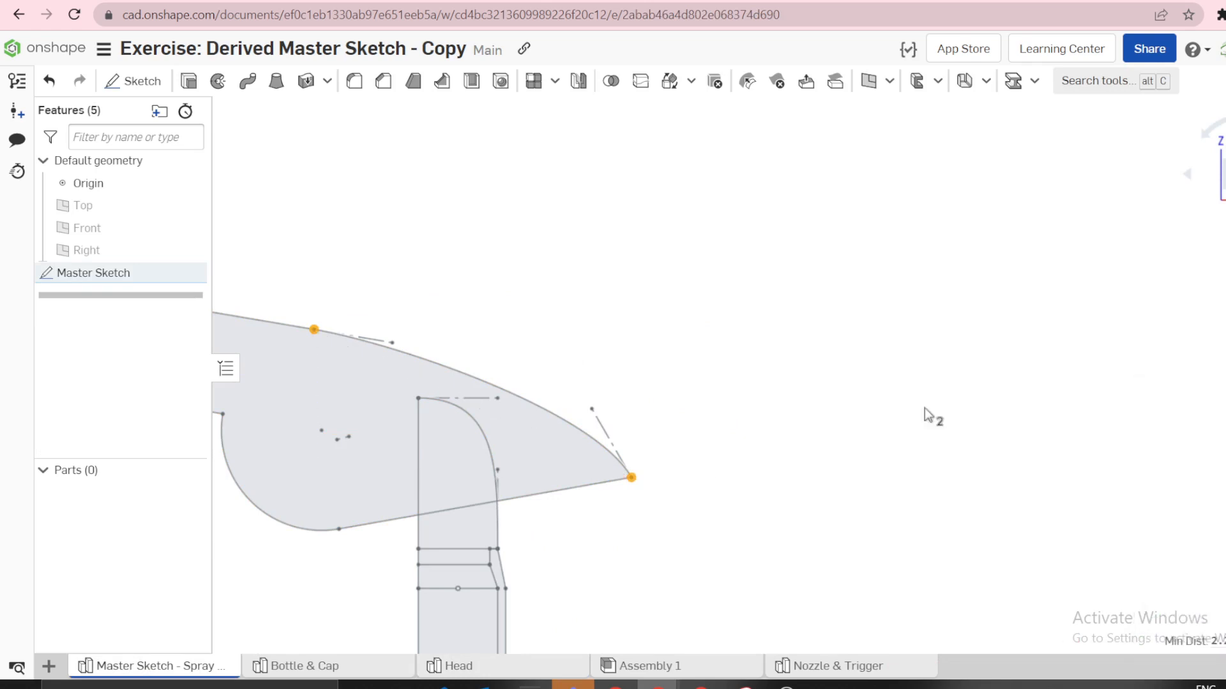
Inspect the linked-version marker on the Derived 1 feature in the Head studio
scroll(890, 405, down, 2)
key(f)
scroll(774, 179, up, 3)
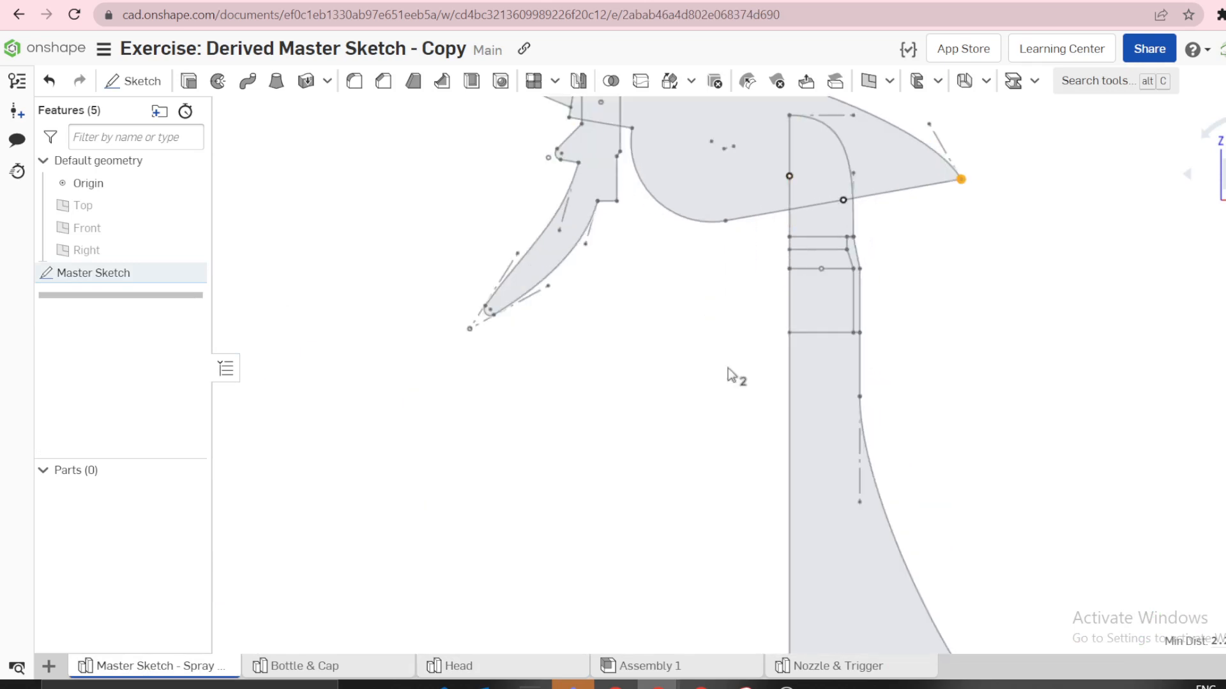
click(452, 666)
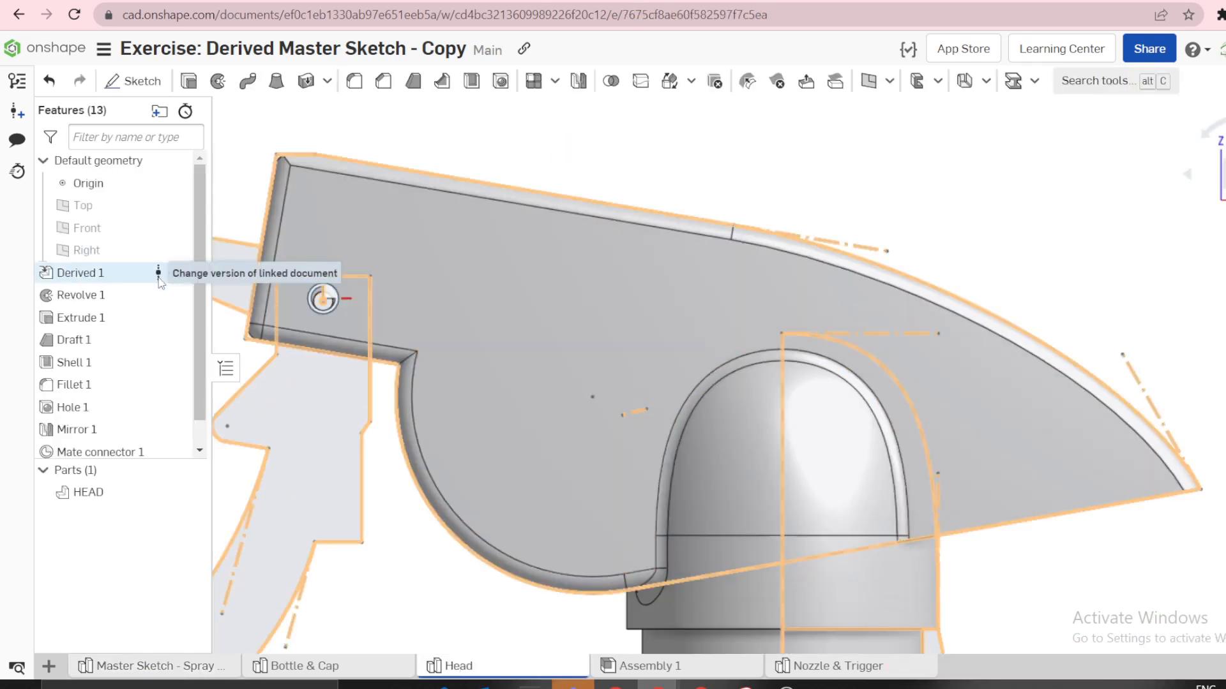
scroll(643, 391, down, 3)
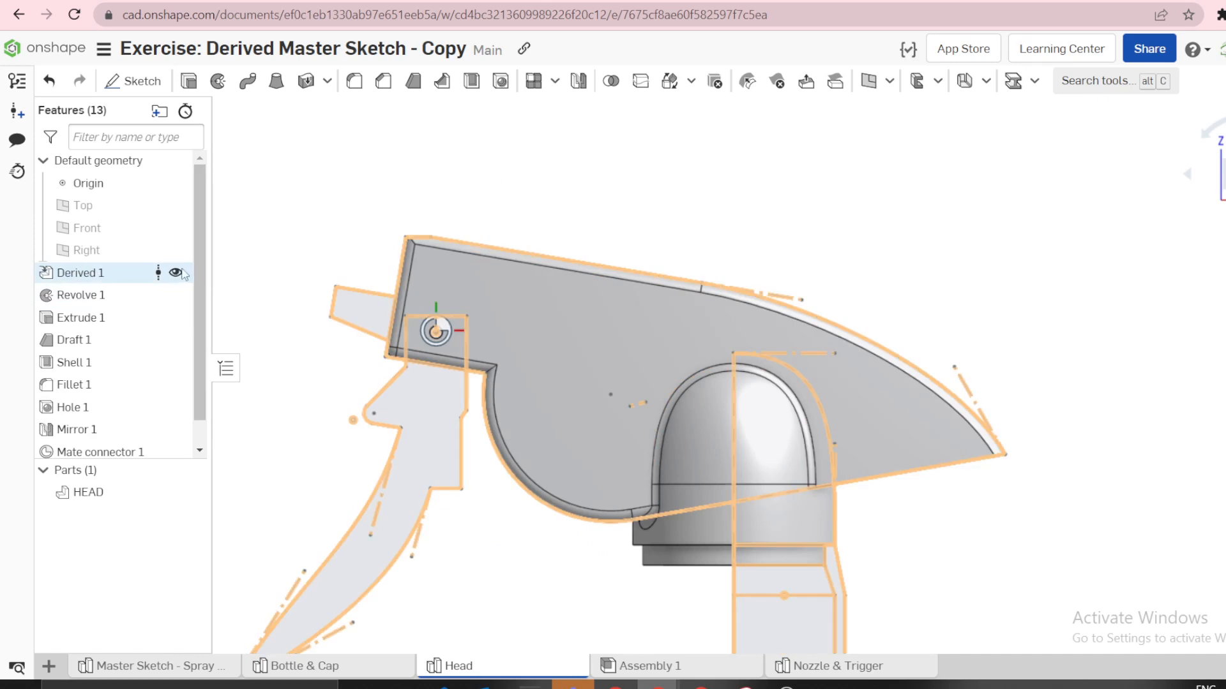
Open version V1 of the document from the Master Sketch studio's version history and view the sketch from the front
click(126, 669)
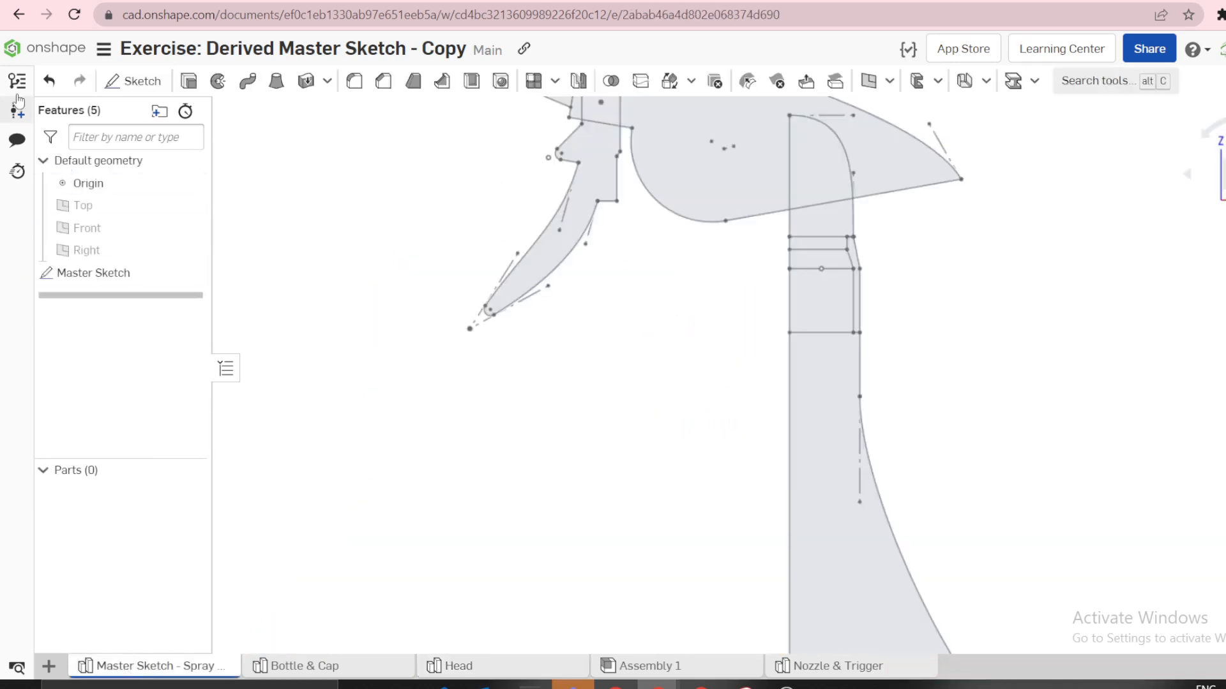
click(13, 84)
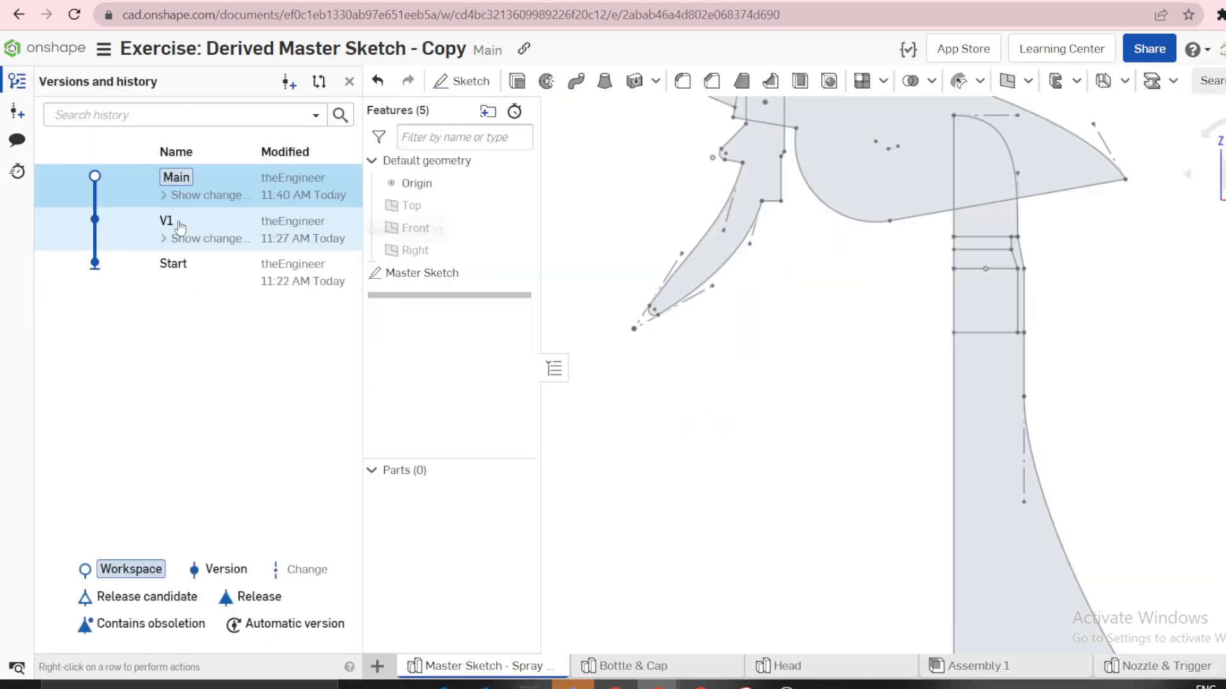
click(179, 228)
right_click(179, 223)
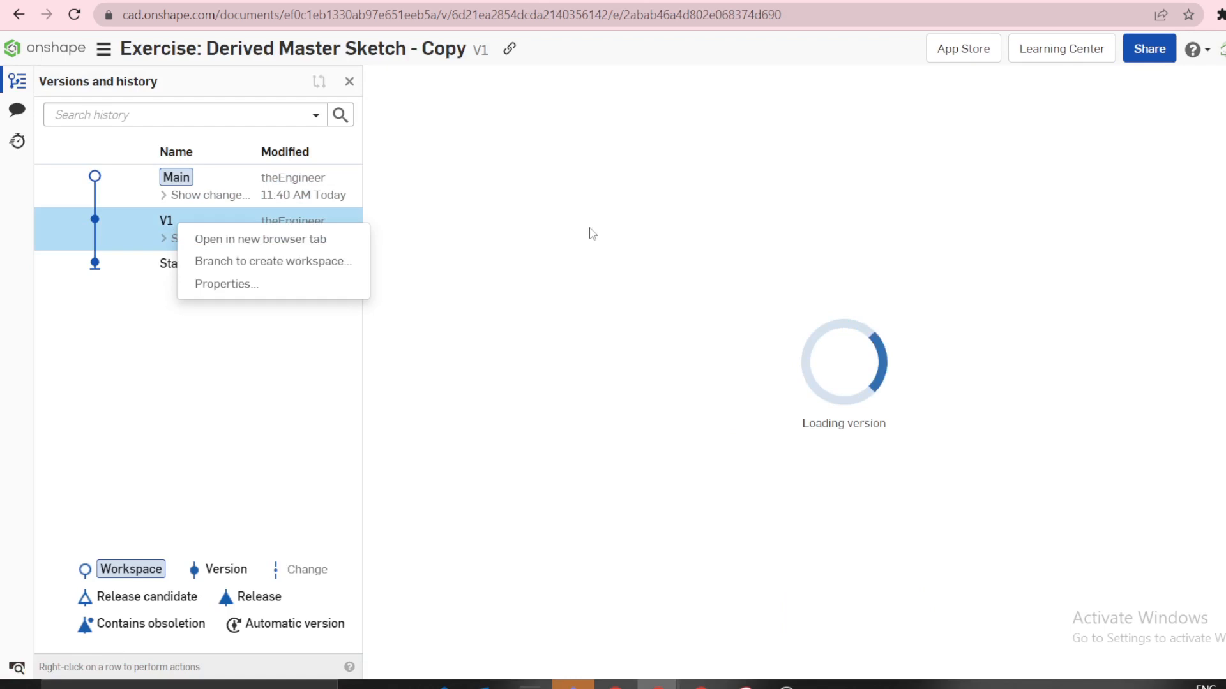
click(691, 162)
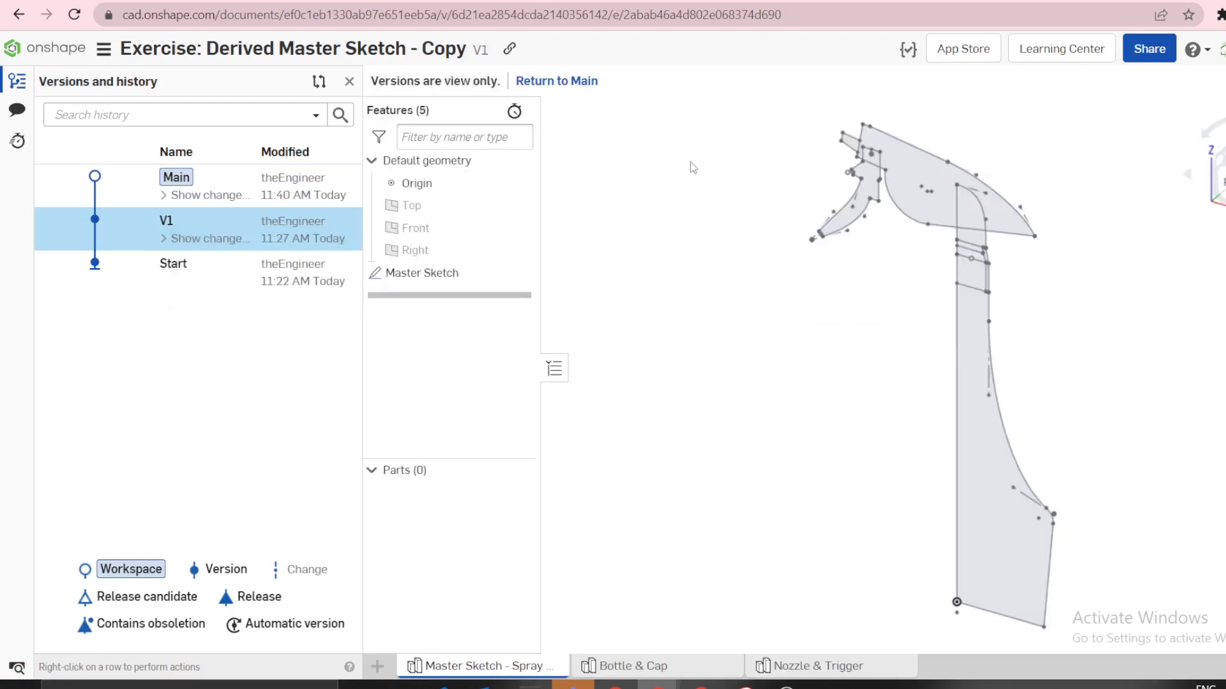
click(1222, 182)
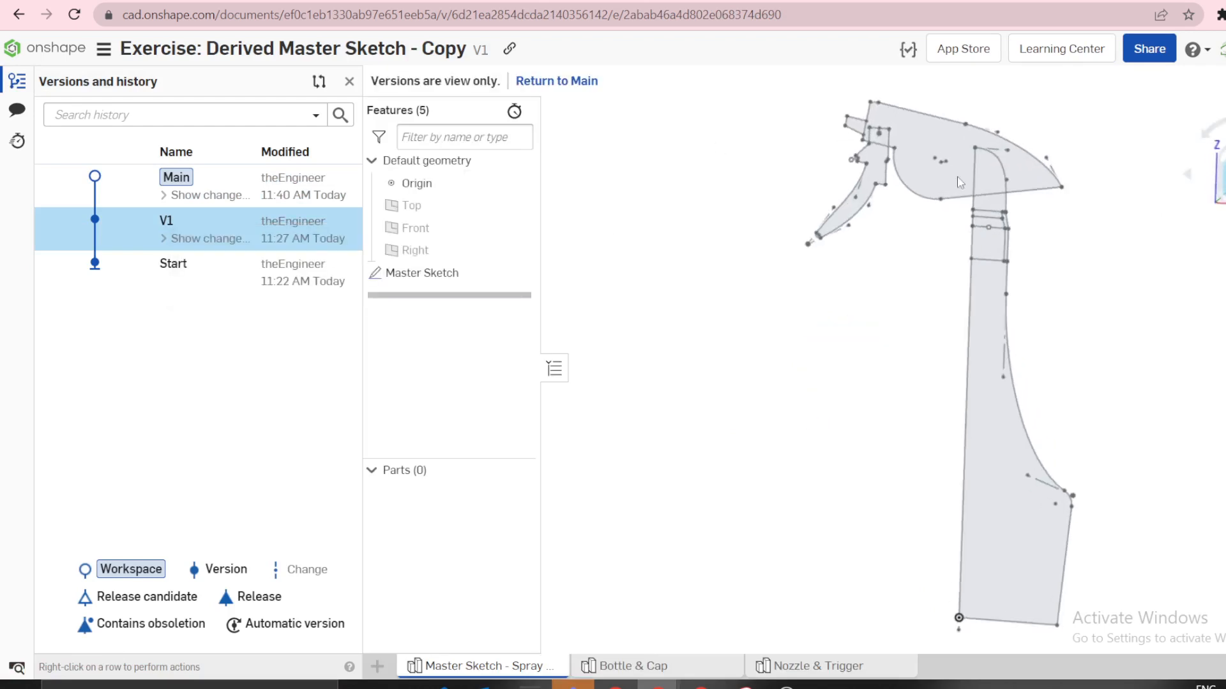
Measure the horizontal distance between the head's upper rear curve endpoints in version V1, and return to the Main workspace
scroll(950, 109, up, 6)
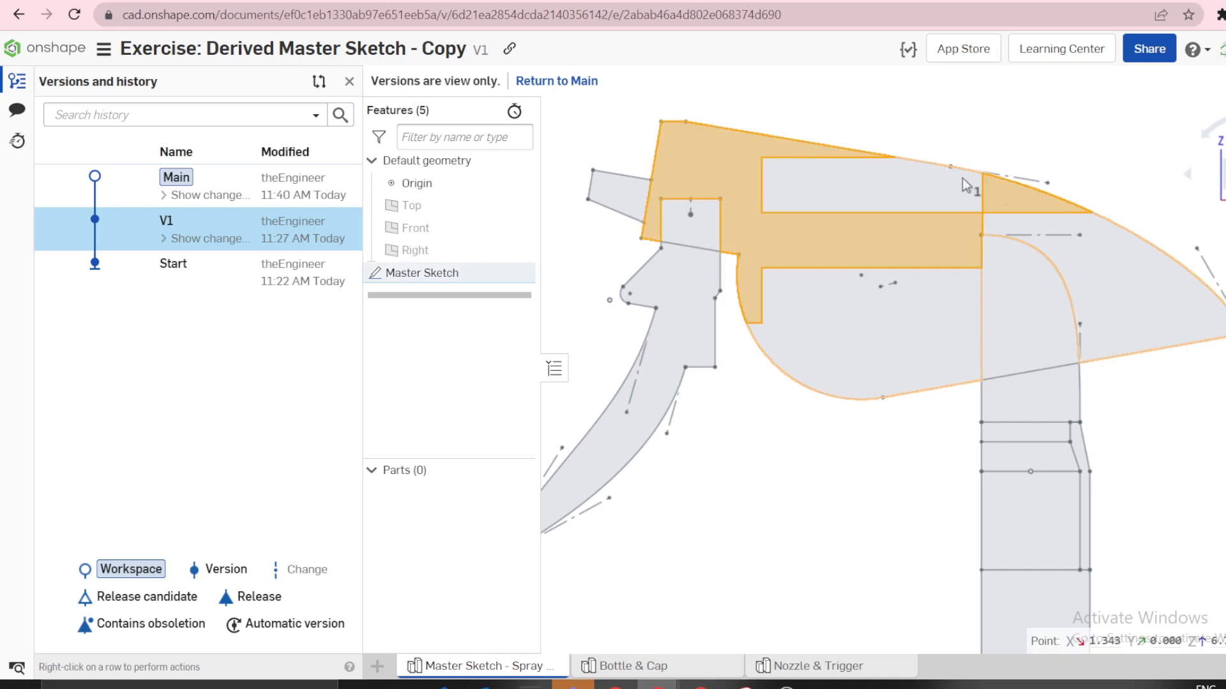
click(950, 166)
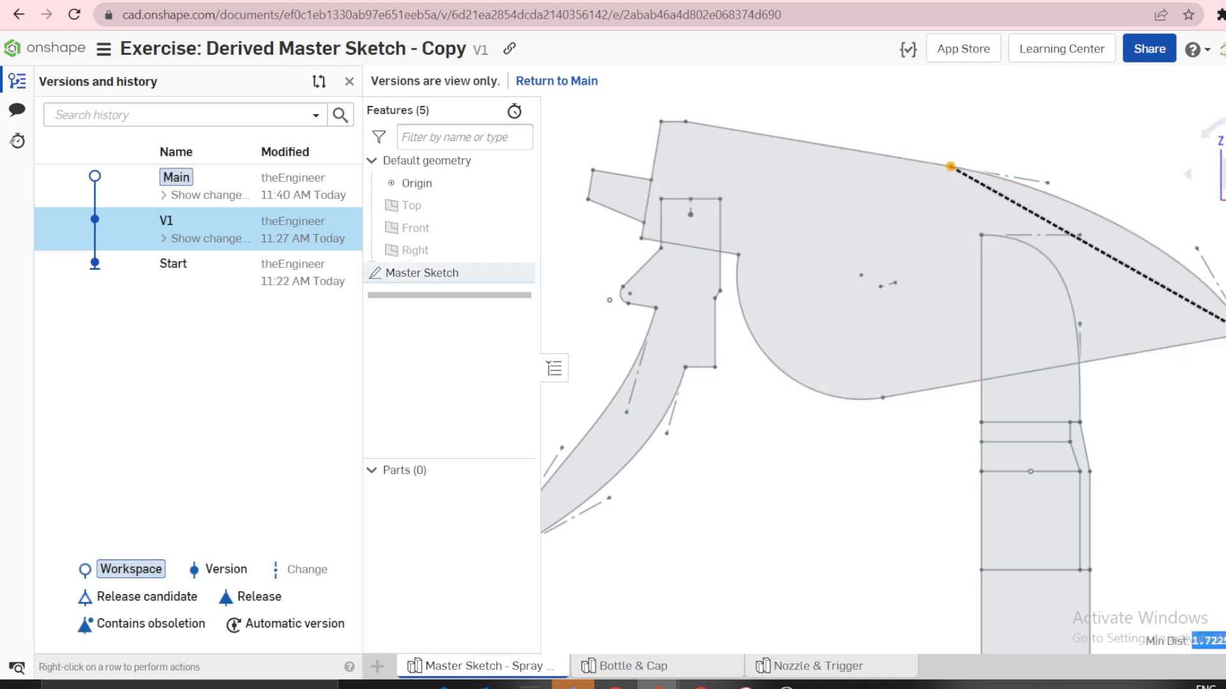
click(1220, 640)
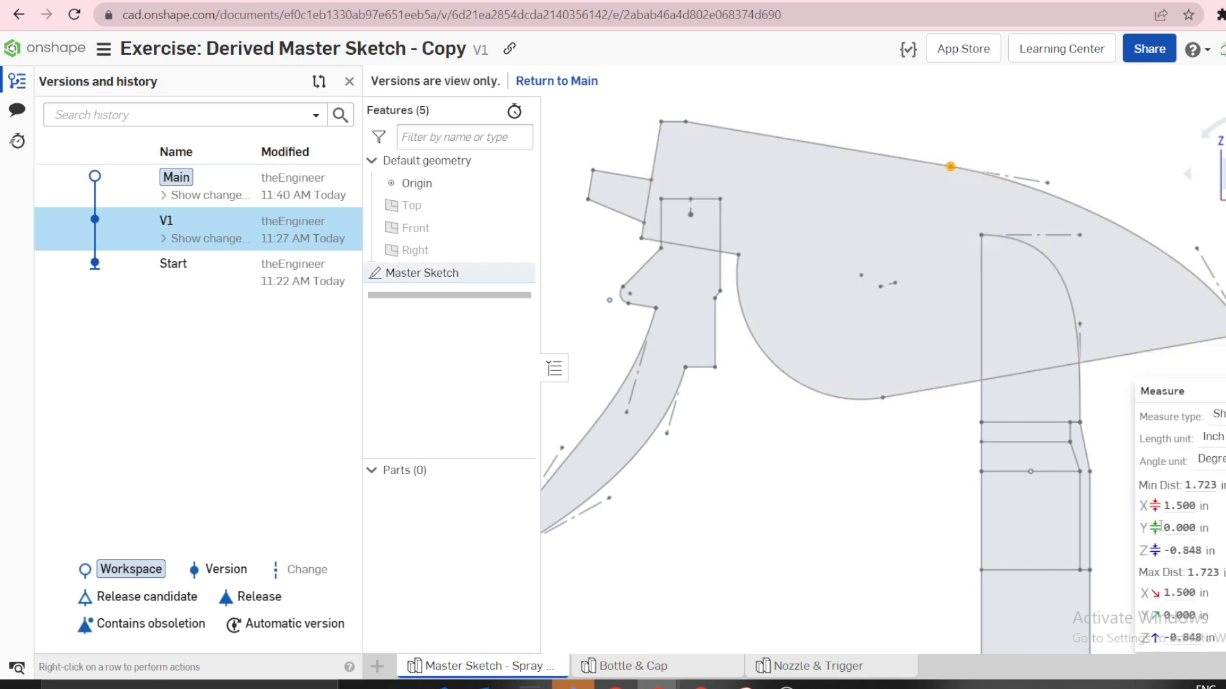
click(233, 191)
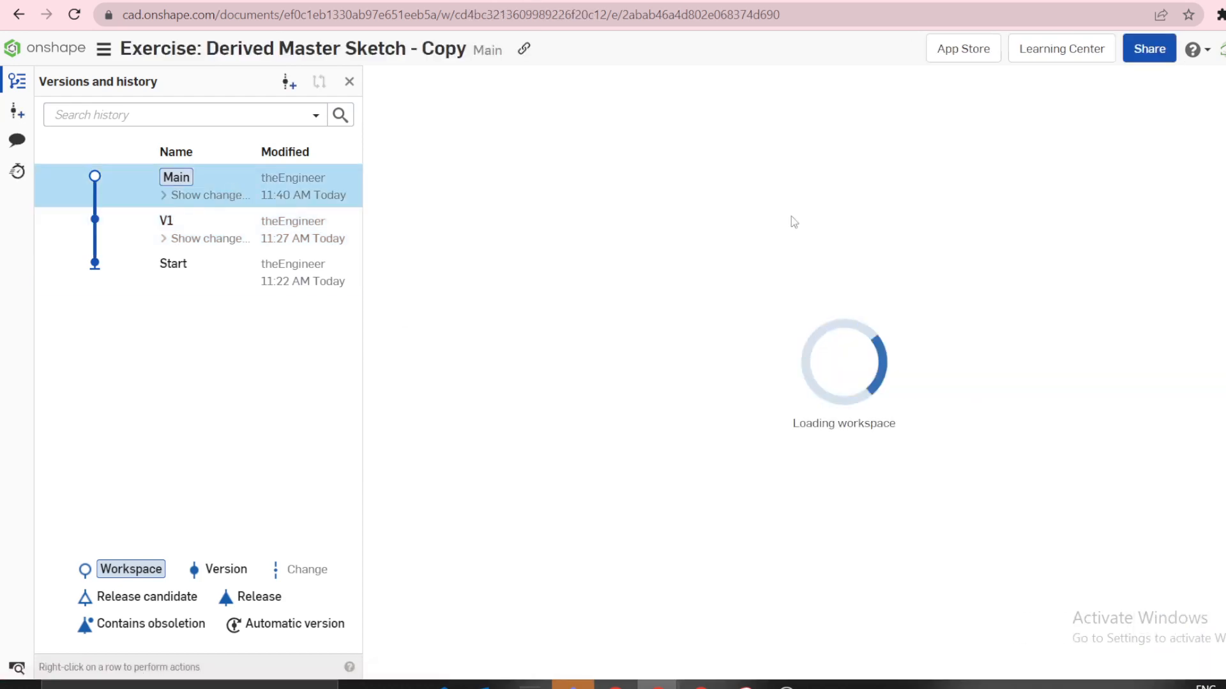
click(349, 82)
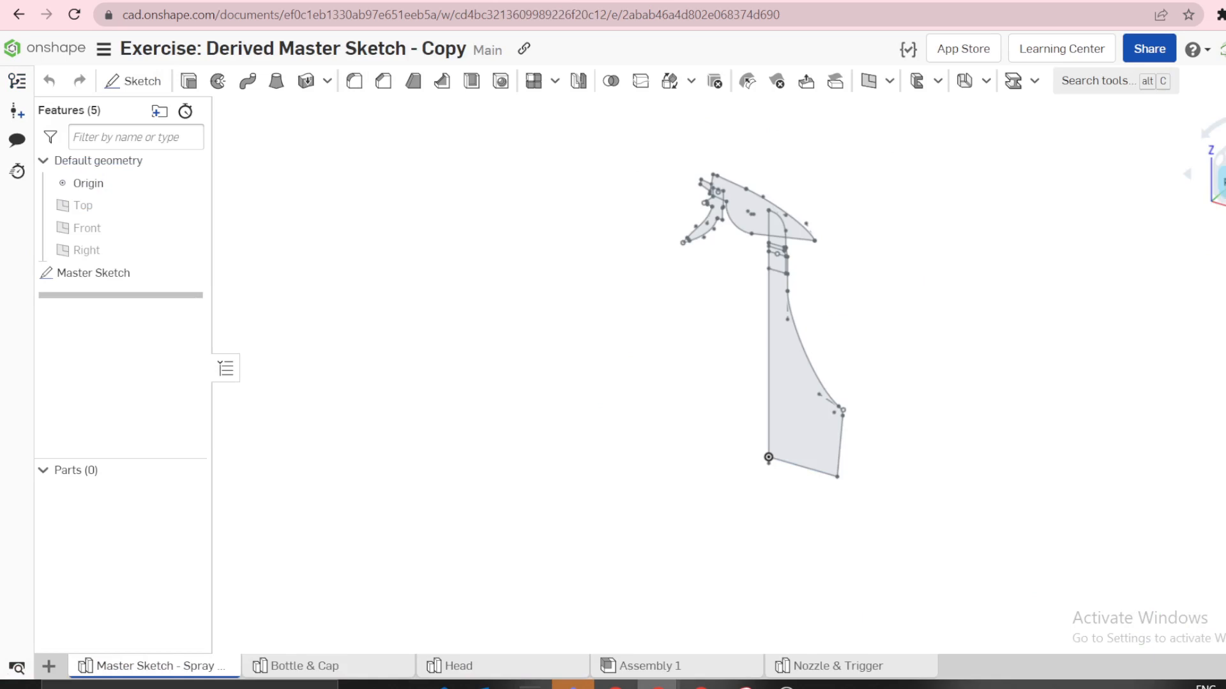
Create version V2 of the document from the Main workspace while in the Head studio
click(439, 667)
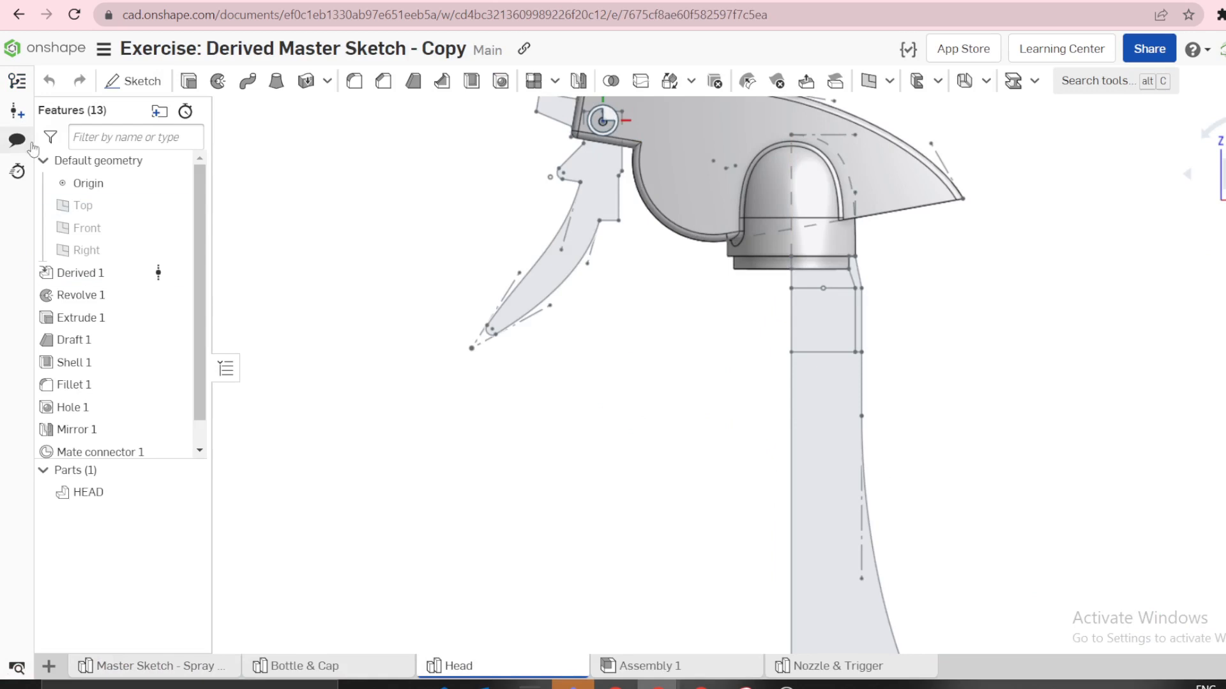
click(20, 113)
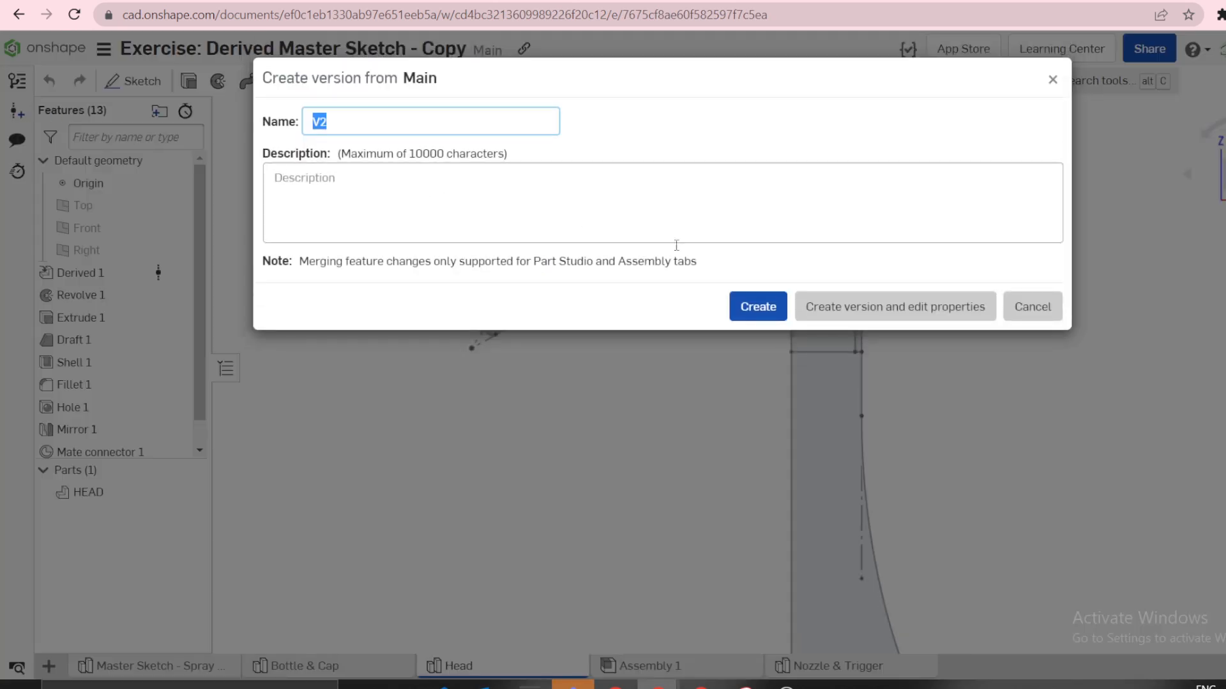
click(771, 305)
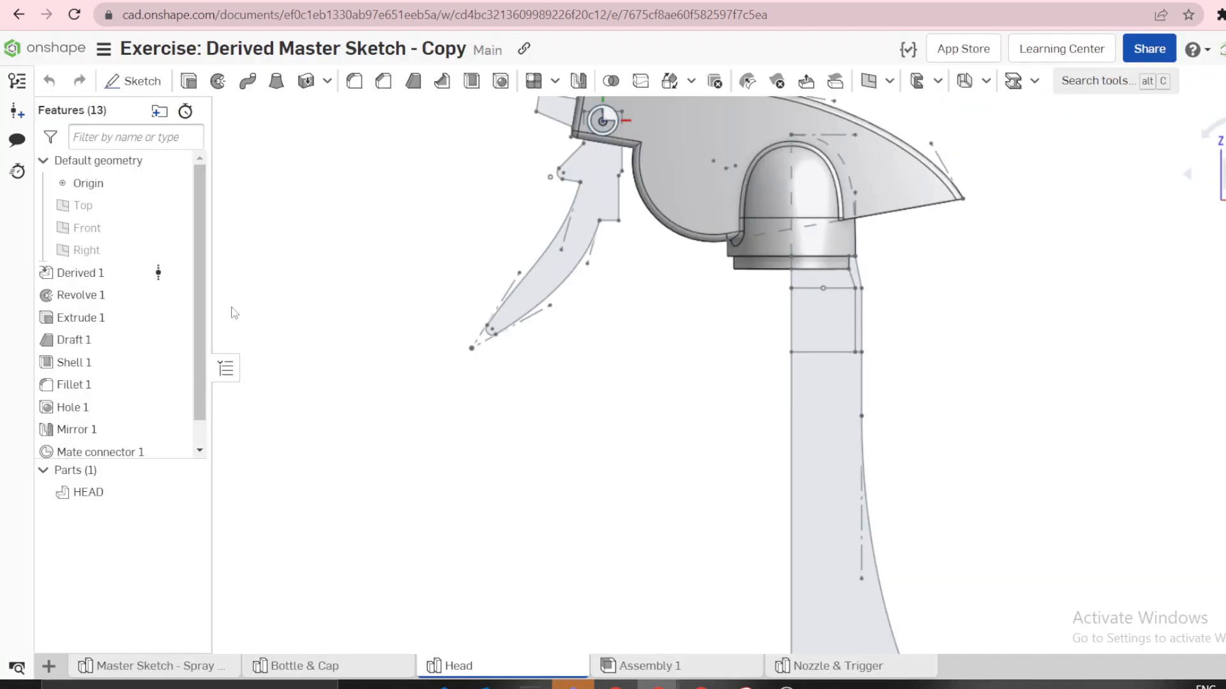
scroll(517, 313, down, 2)
scroll(605, 134, up, 2)
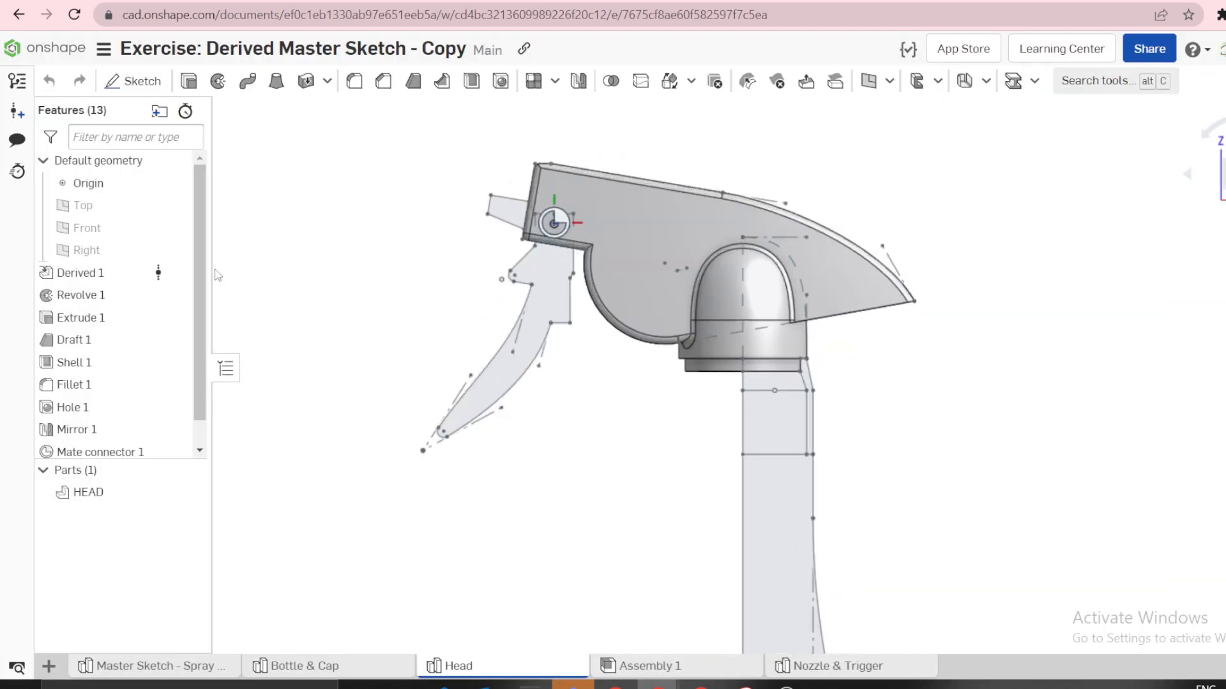
Review the Derived 1 feature's available actions and the document's version history, ending back in the Head studio
right_click(119, 282)
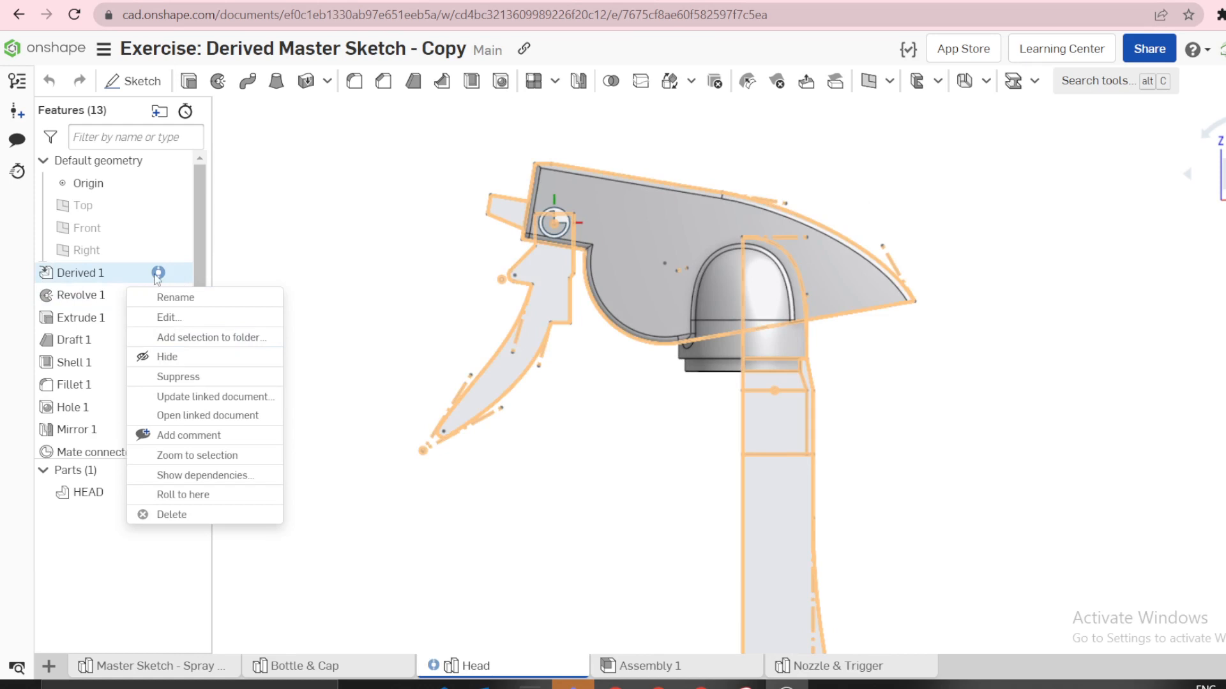
key(Escape)
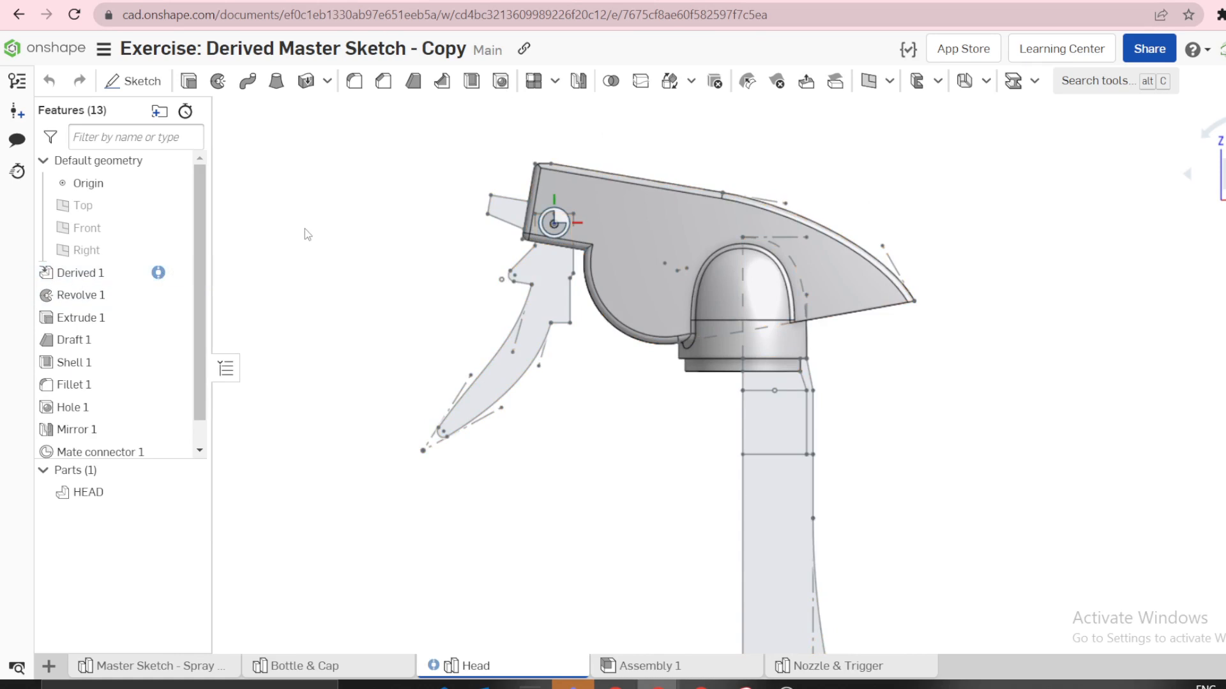
click(180, 667)
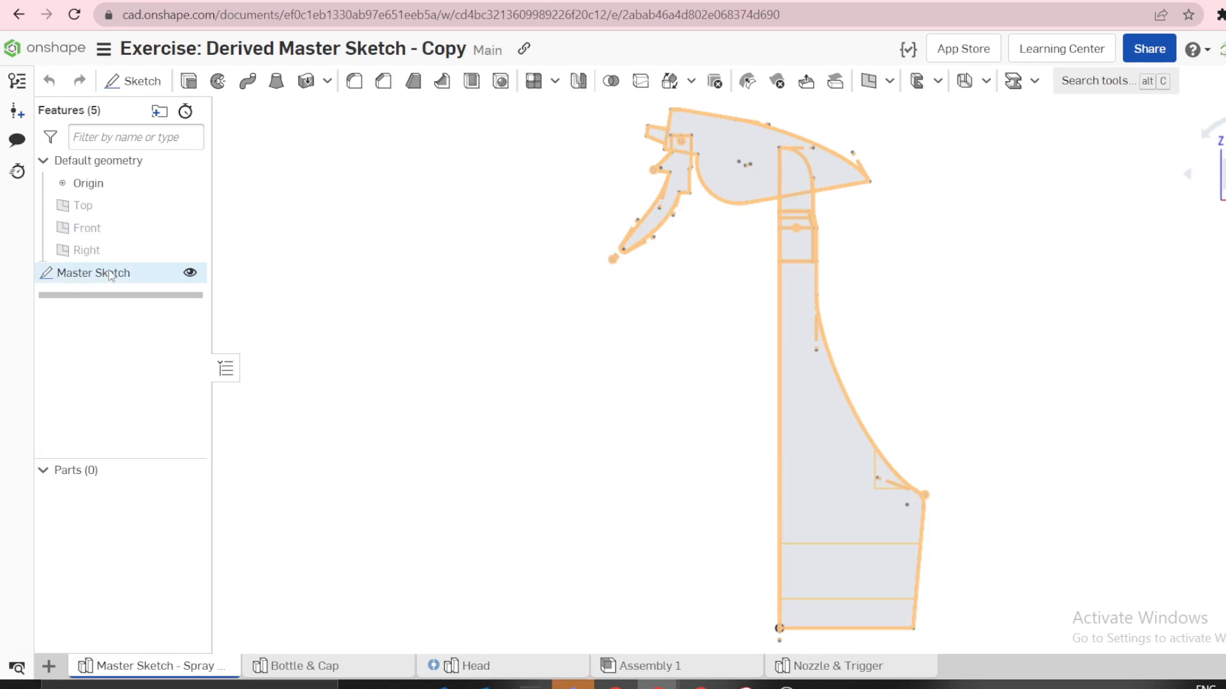
click(16, 79)
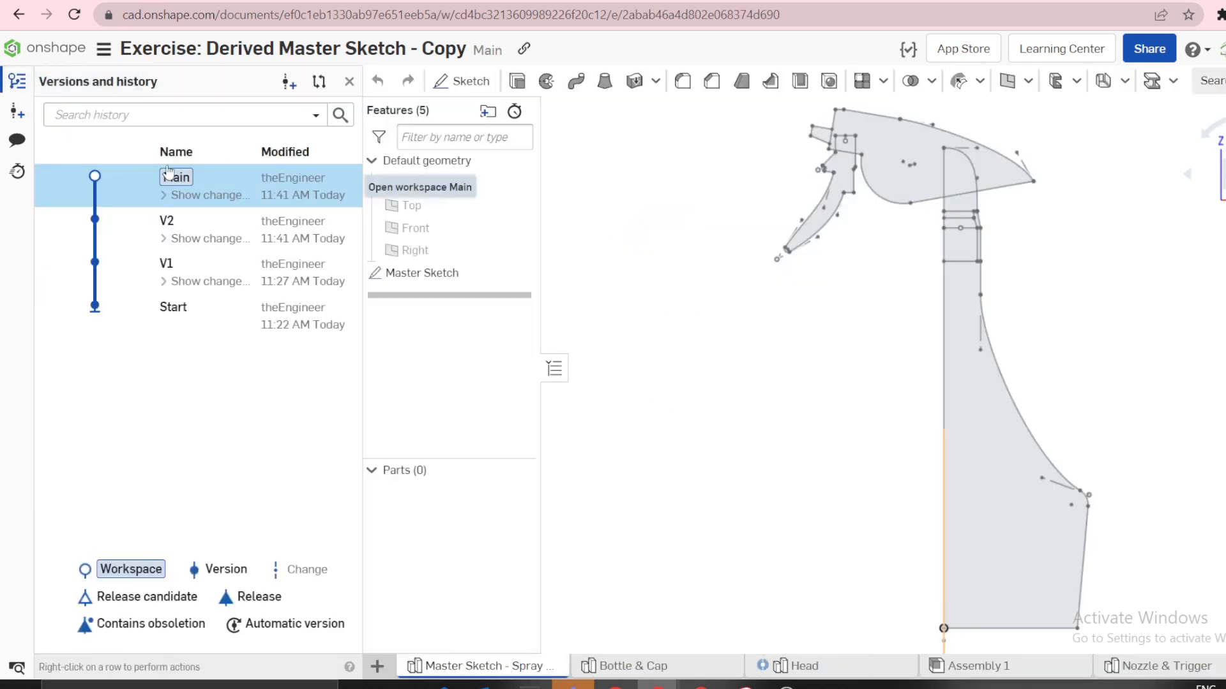
click(792, 667)
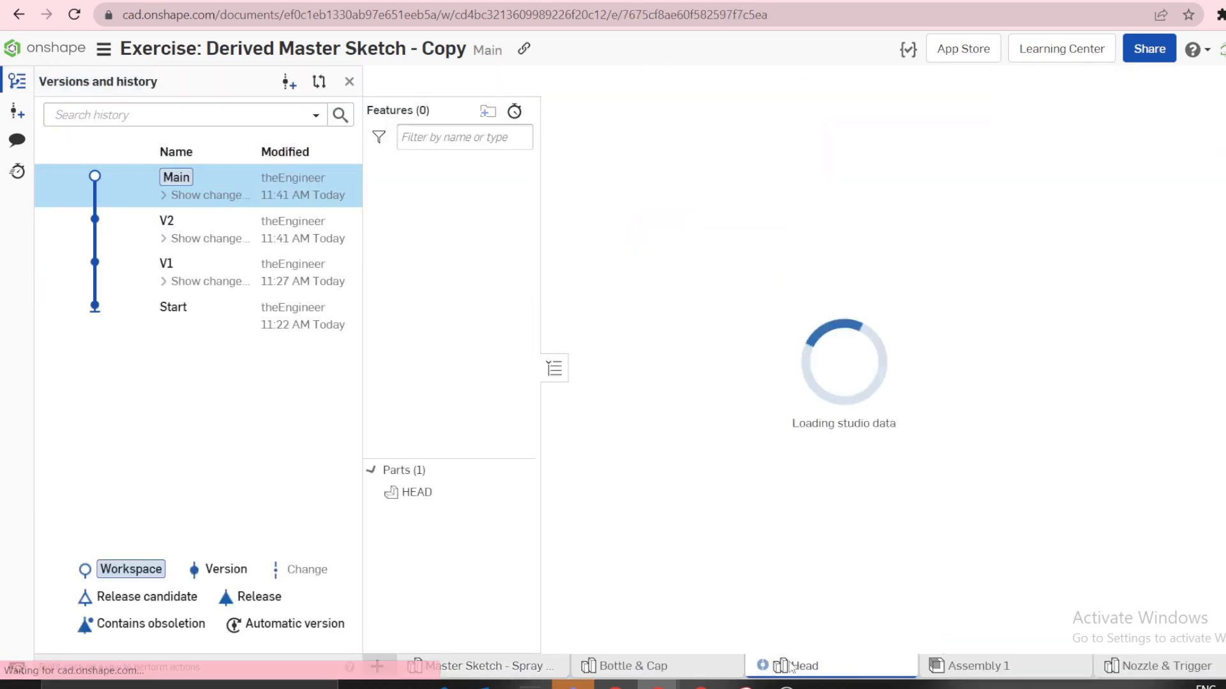
click(349, 84)
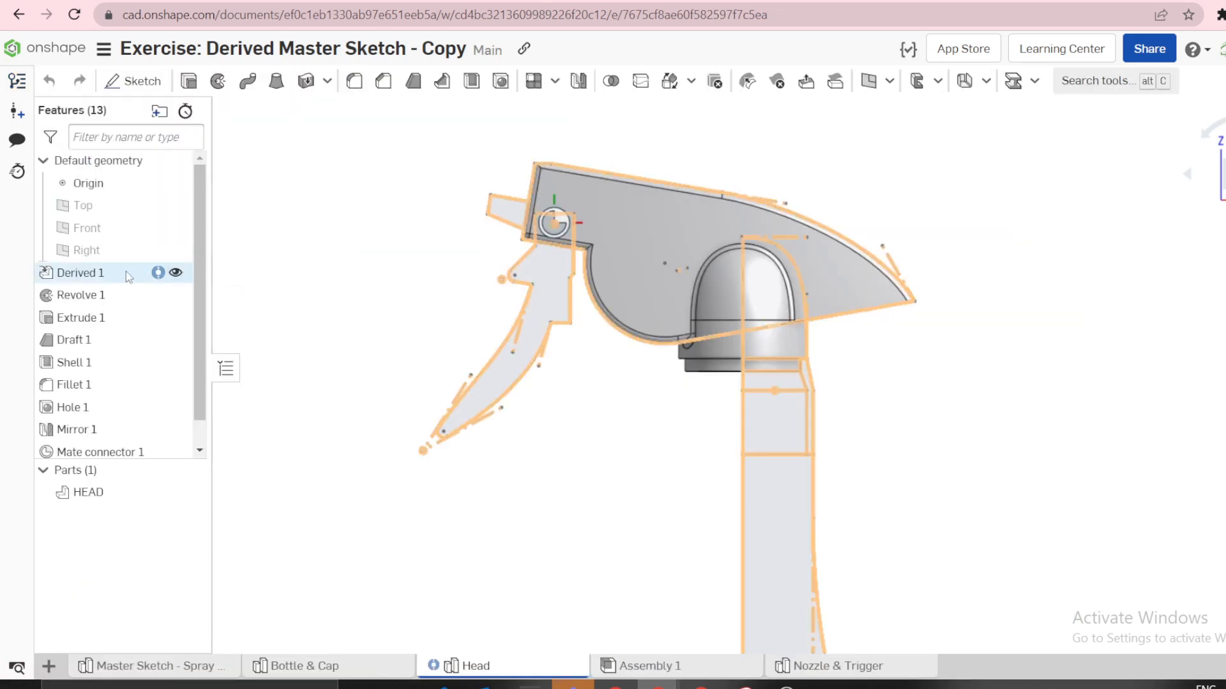
Update the Derived 1 feature's linked document in the Head studio from V1 to V2
click(142, 271)
right_click(142, 270)
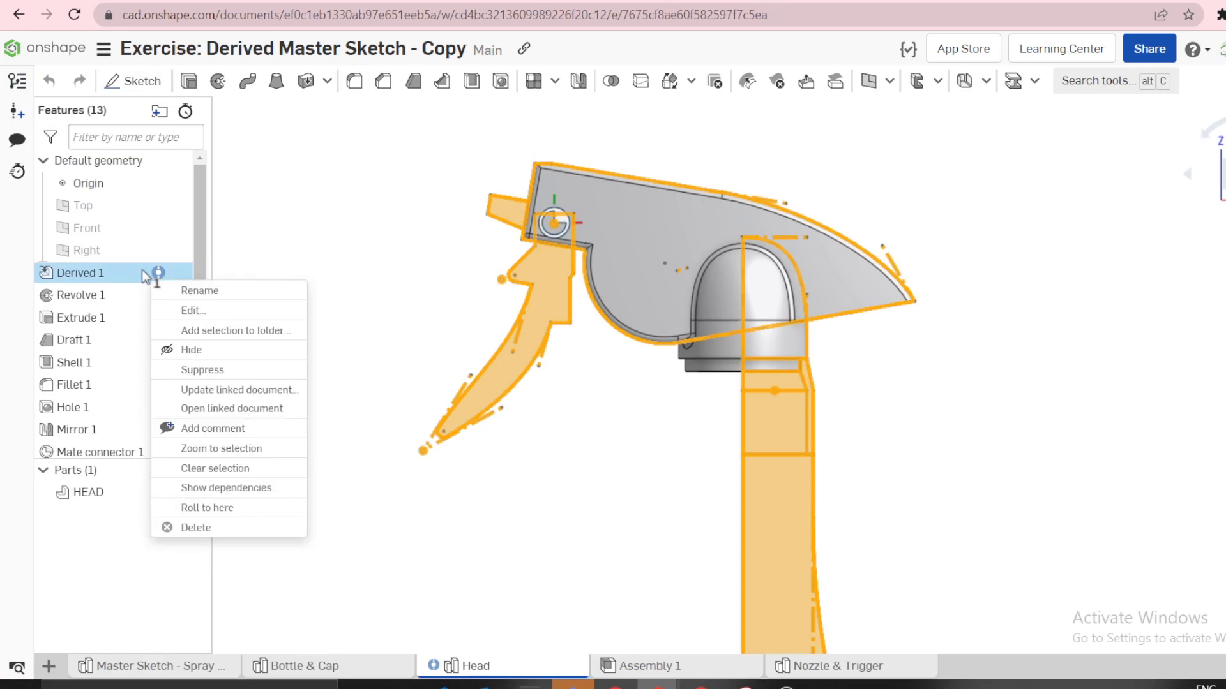
click(219, 390)
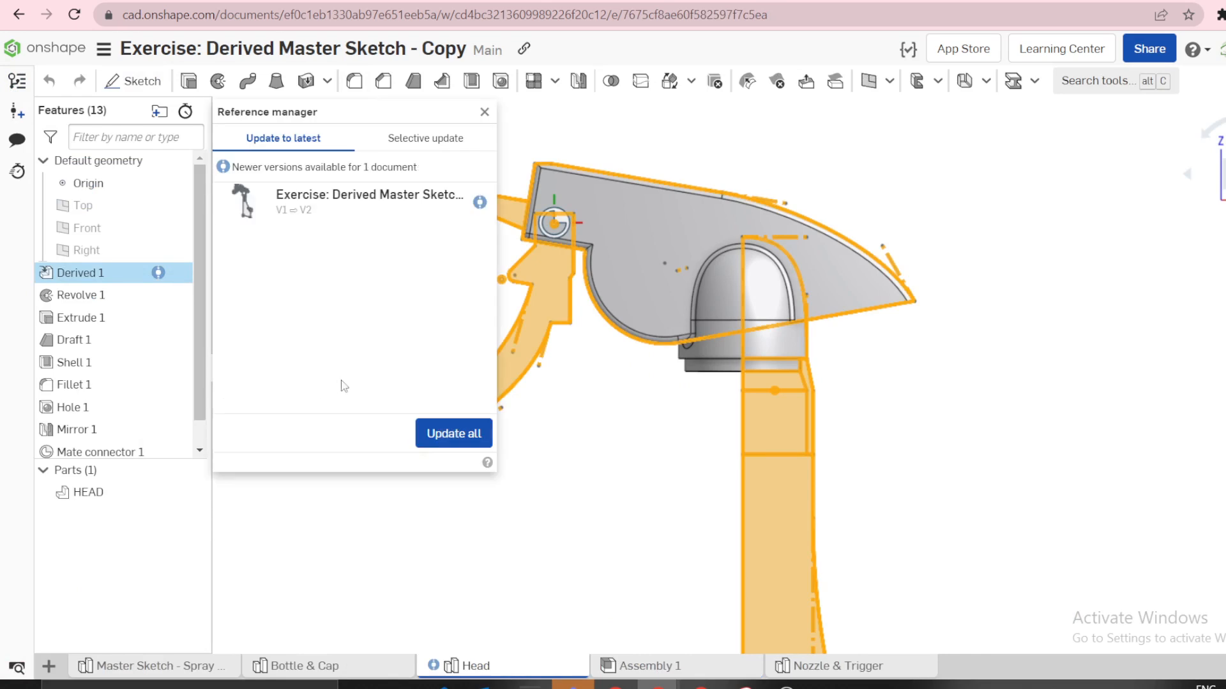
click(447, 435)
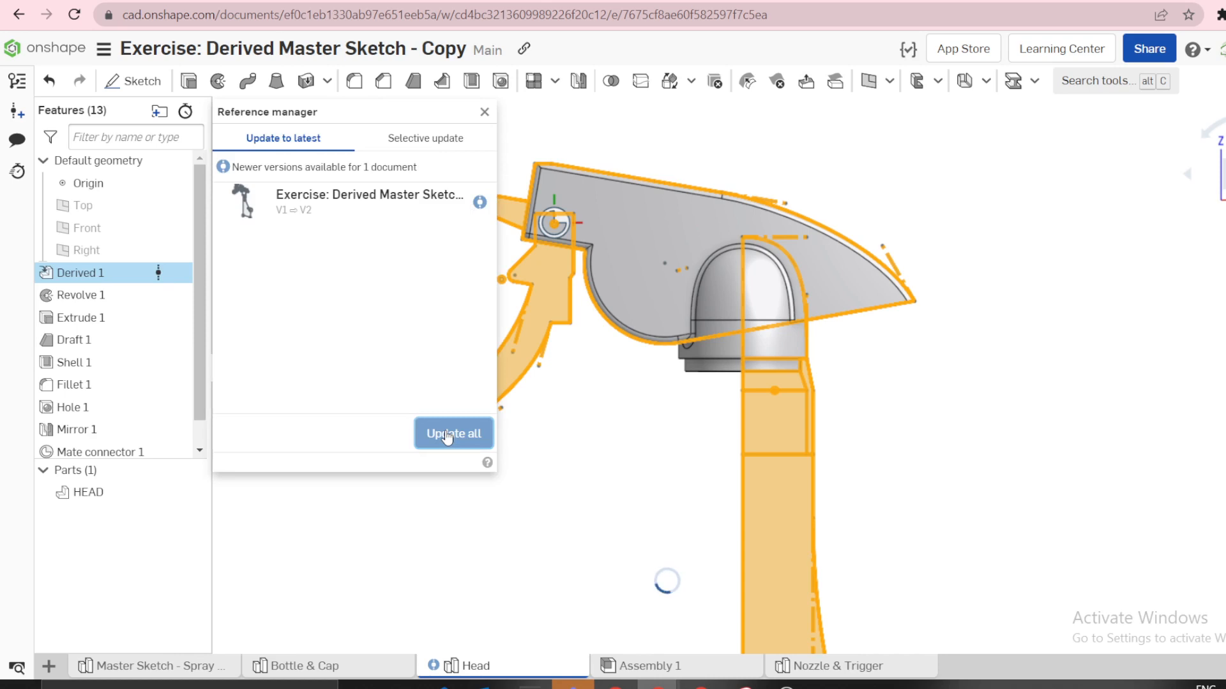
click(484, 112)
click(667, 153)
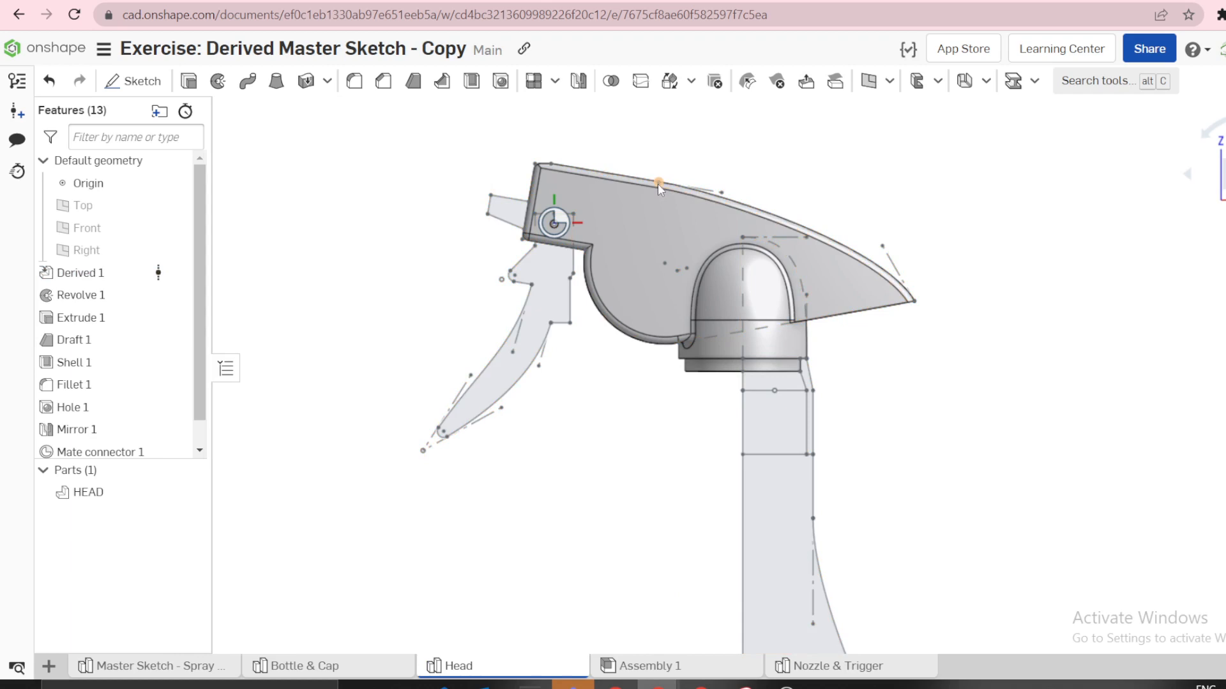
Measure the horizontal distance between the endpoints of the updated head's upper rear curve, and clear the selection
click(911, 302)
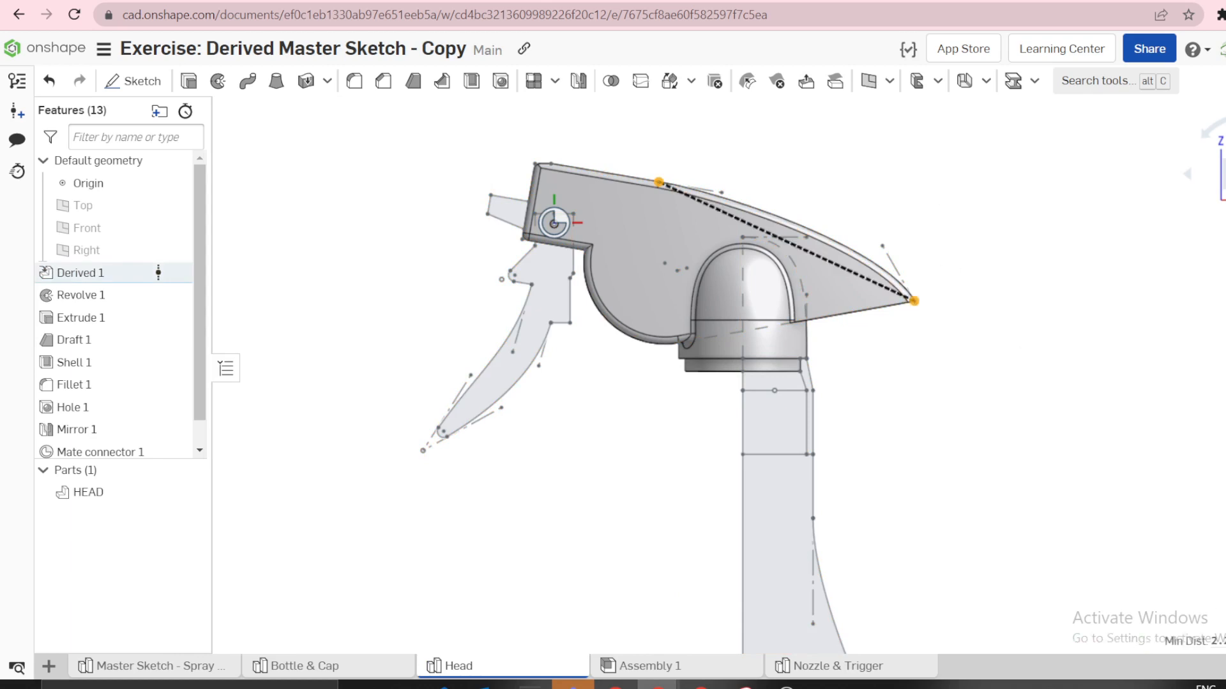
click(1221, 641)
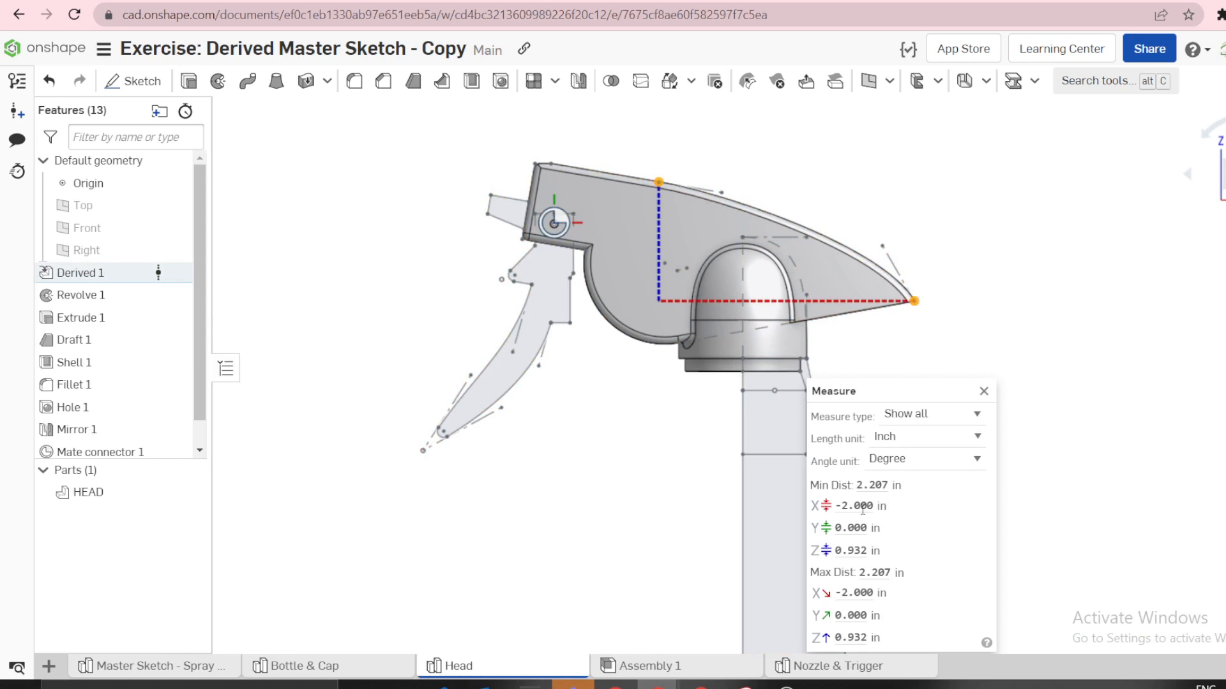
click(955, 271)
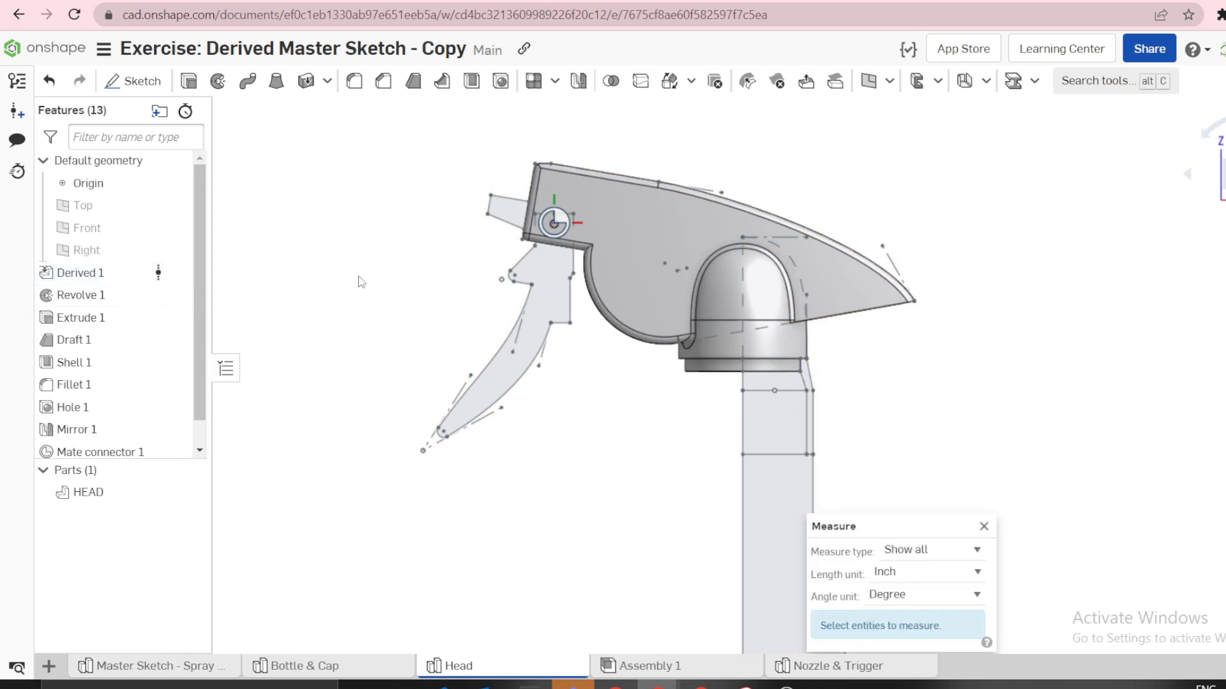
Examine the spray bottle in Assembly 1 with the updated head
click(657, 666)
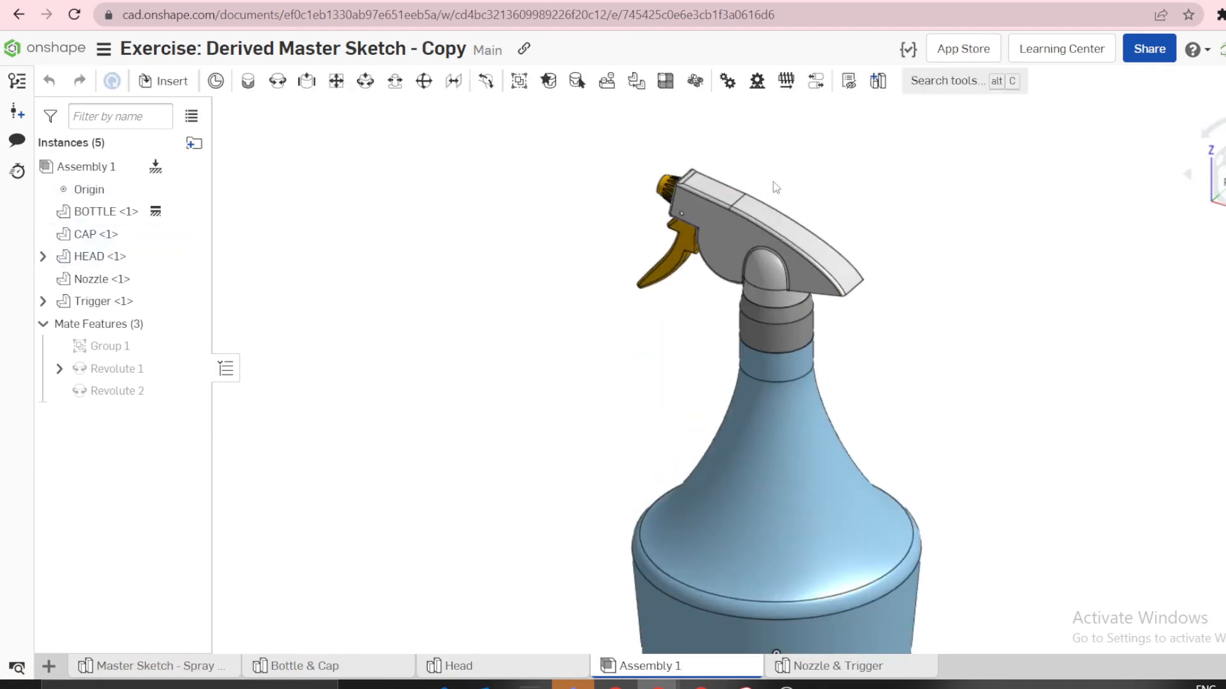
scroll(859, 325, down, 3)
scroll(962, 517, up, 3)
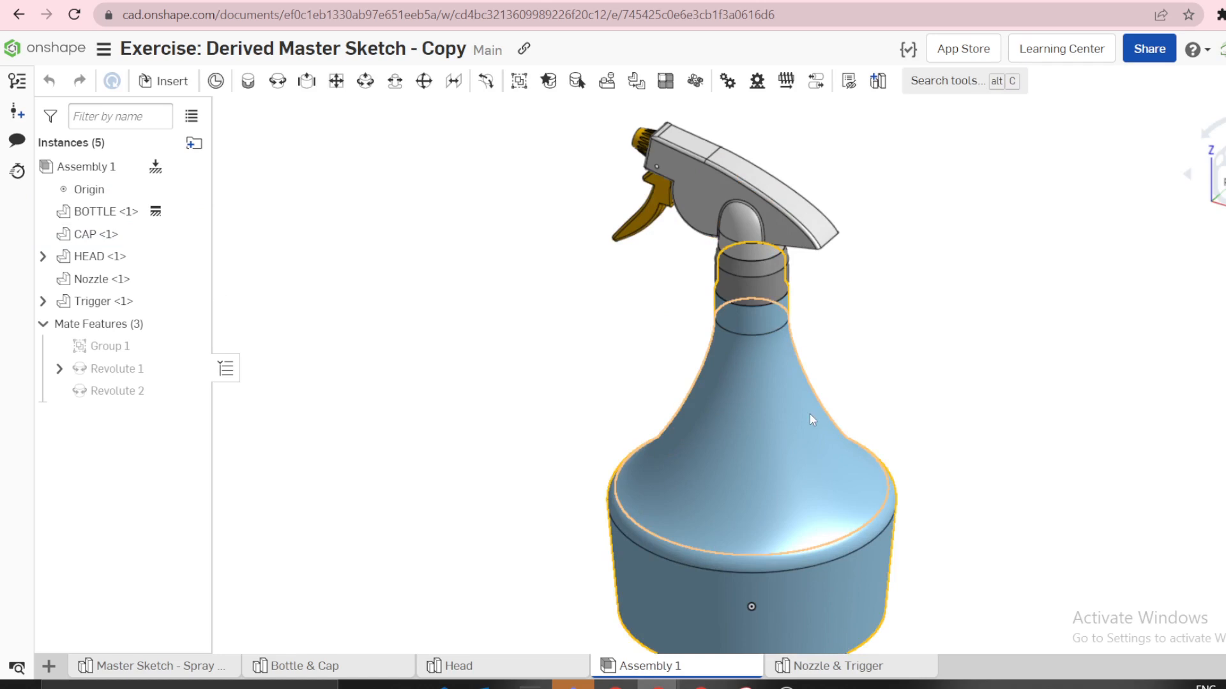